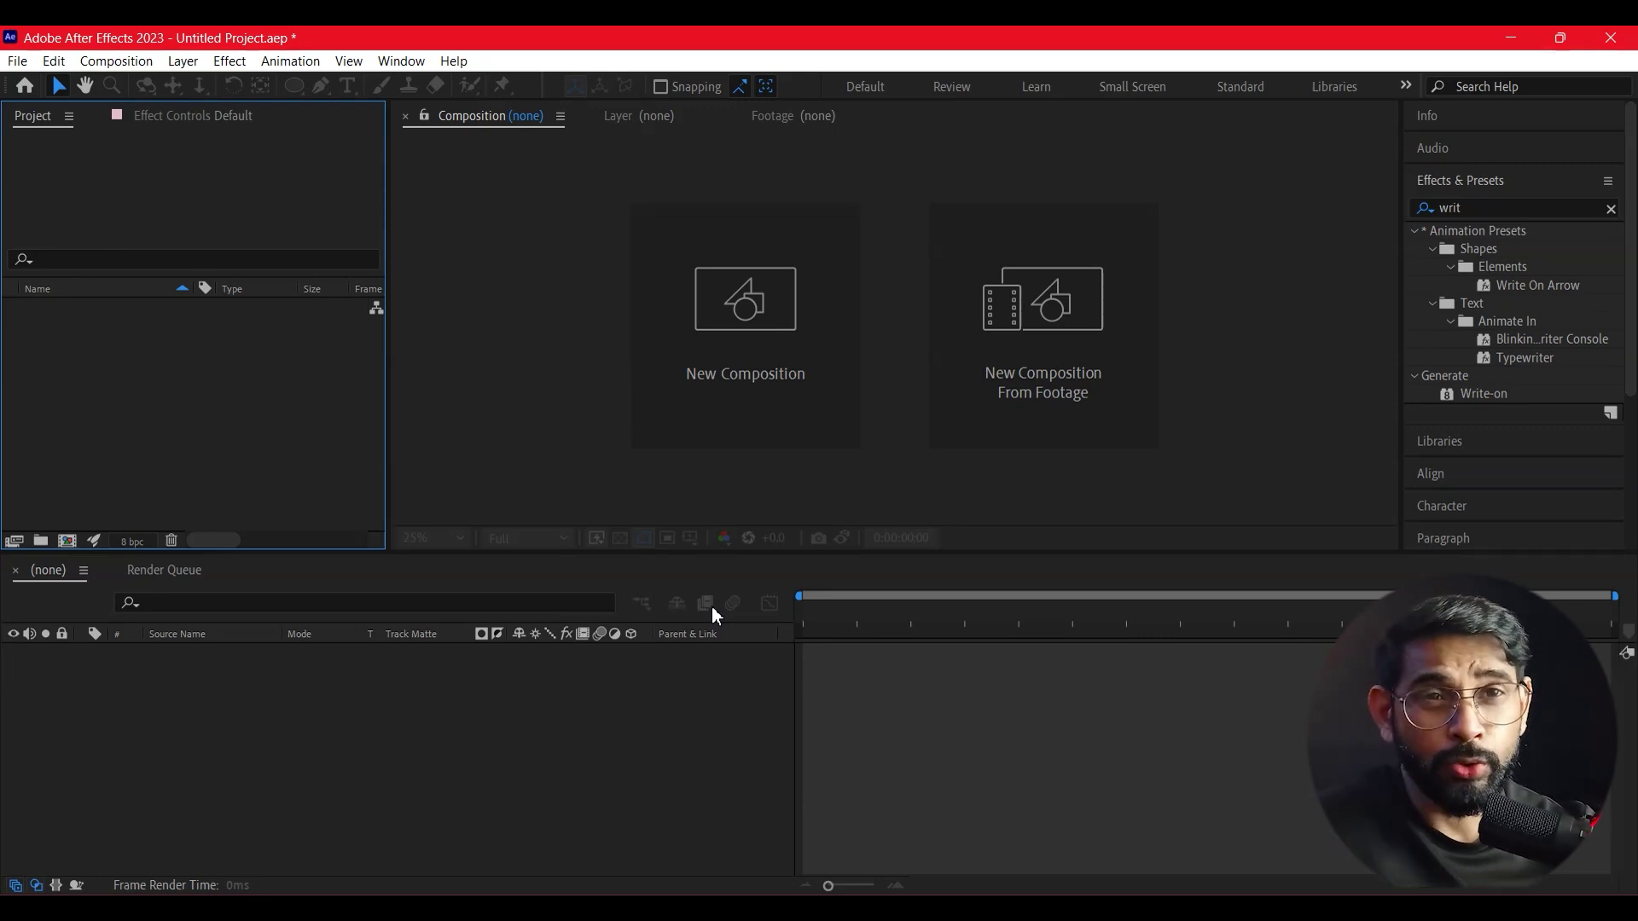
Create a new composition with the default 1920×1080 settings and enlarge the viewer
click(762, 377)
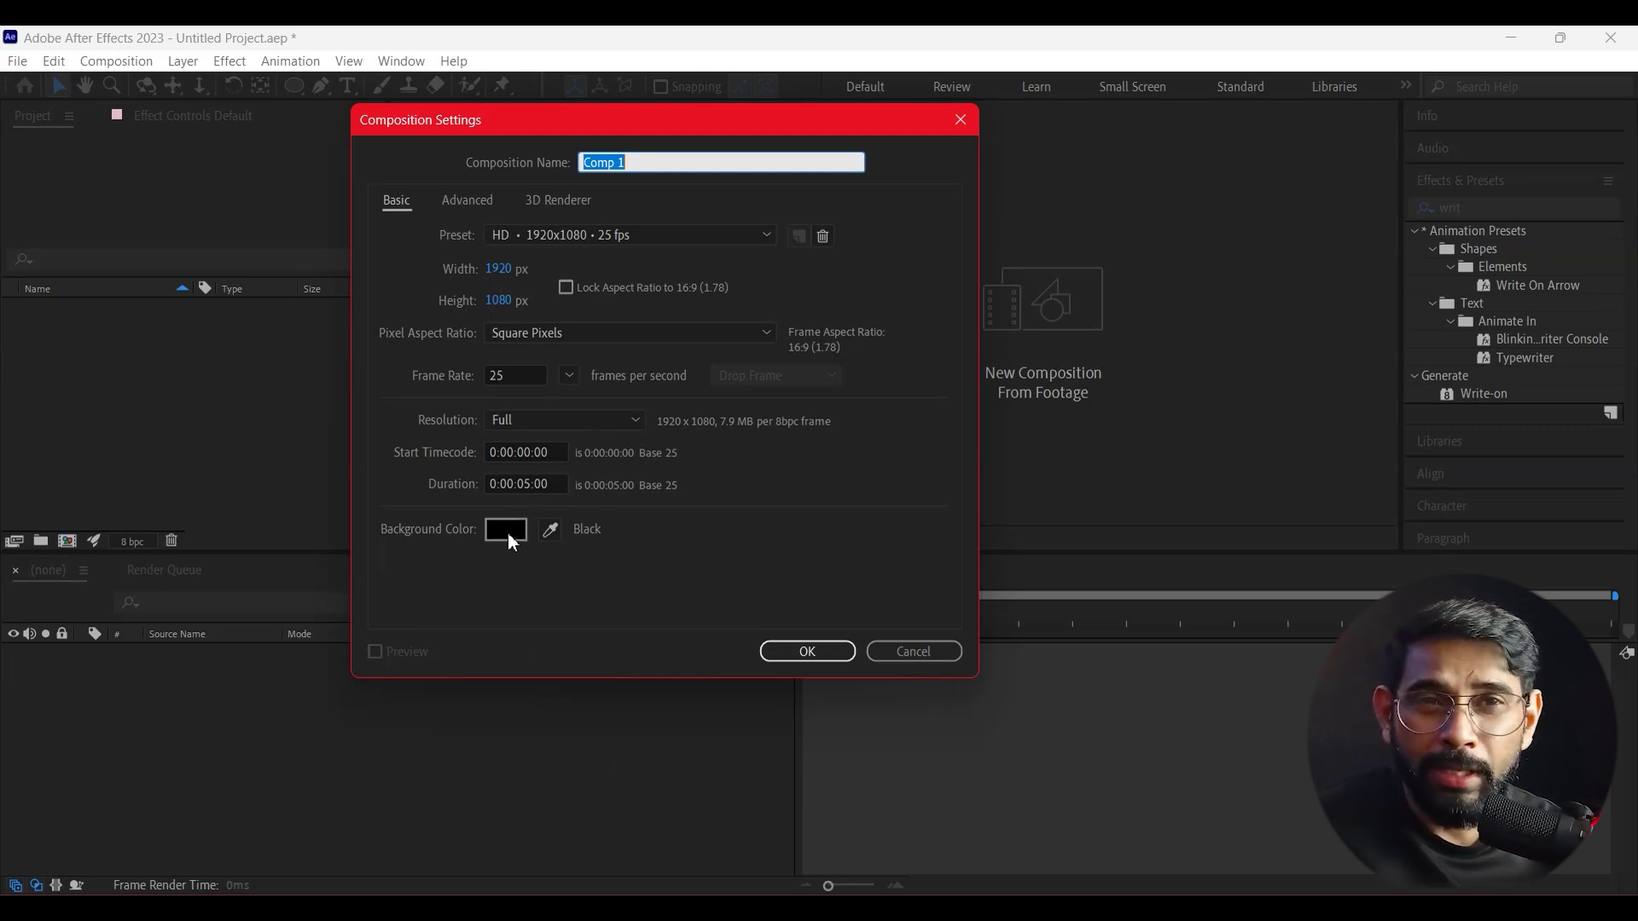
click(798, 651)
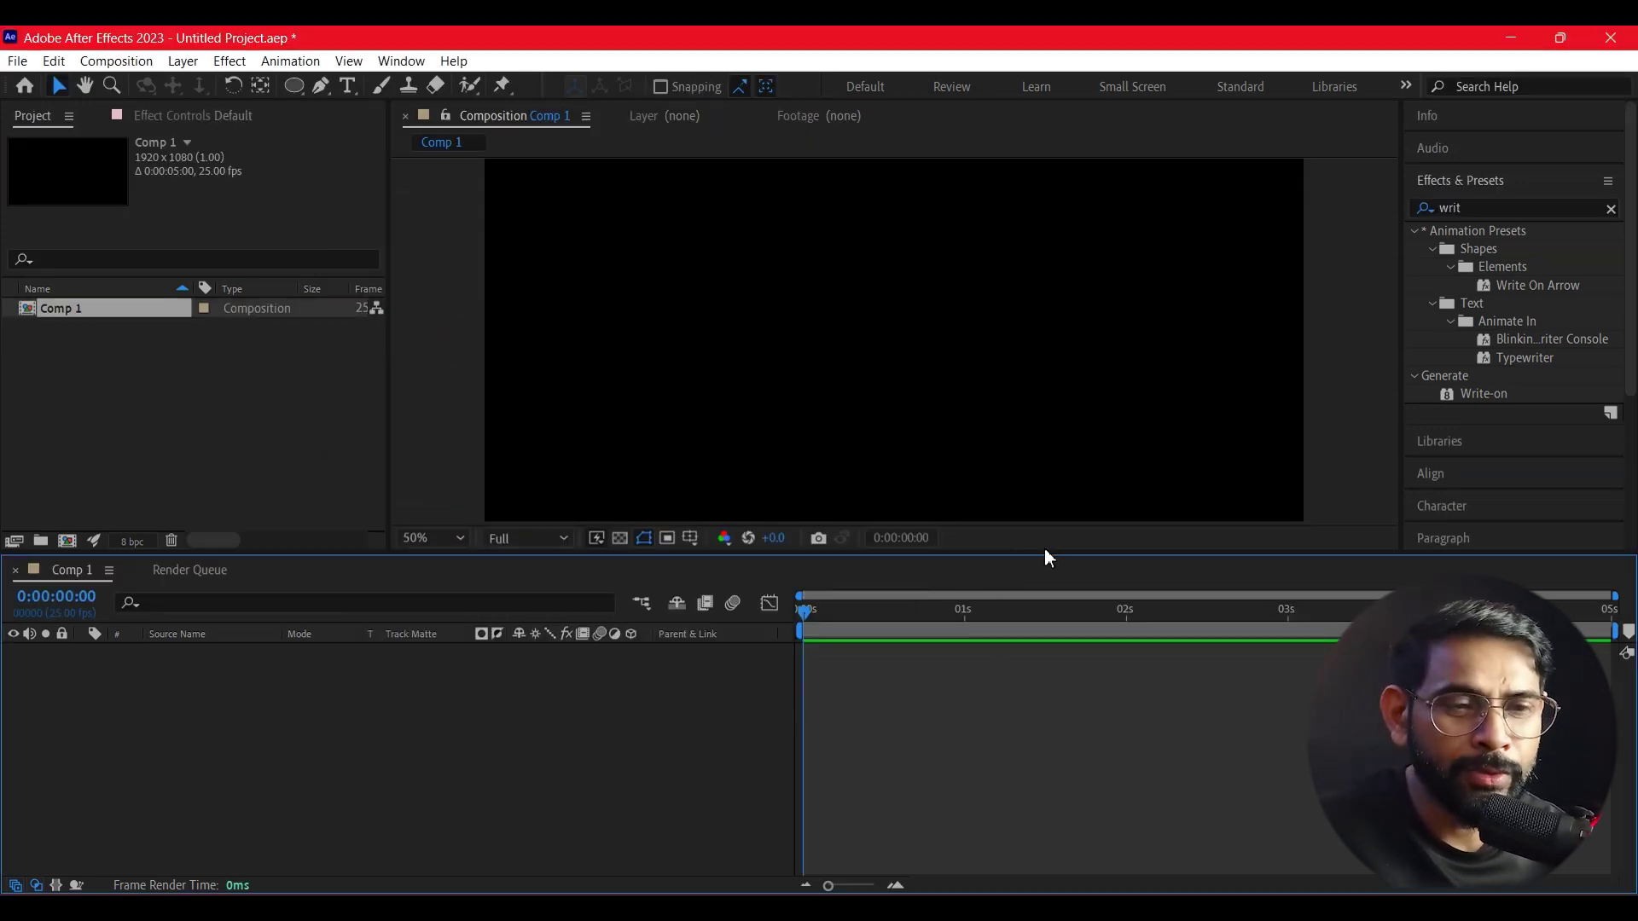
drag(1042, 556, 1048, 636)
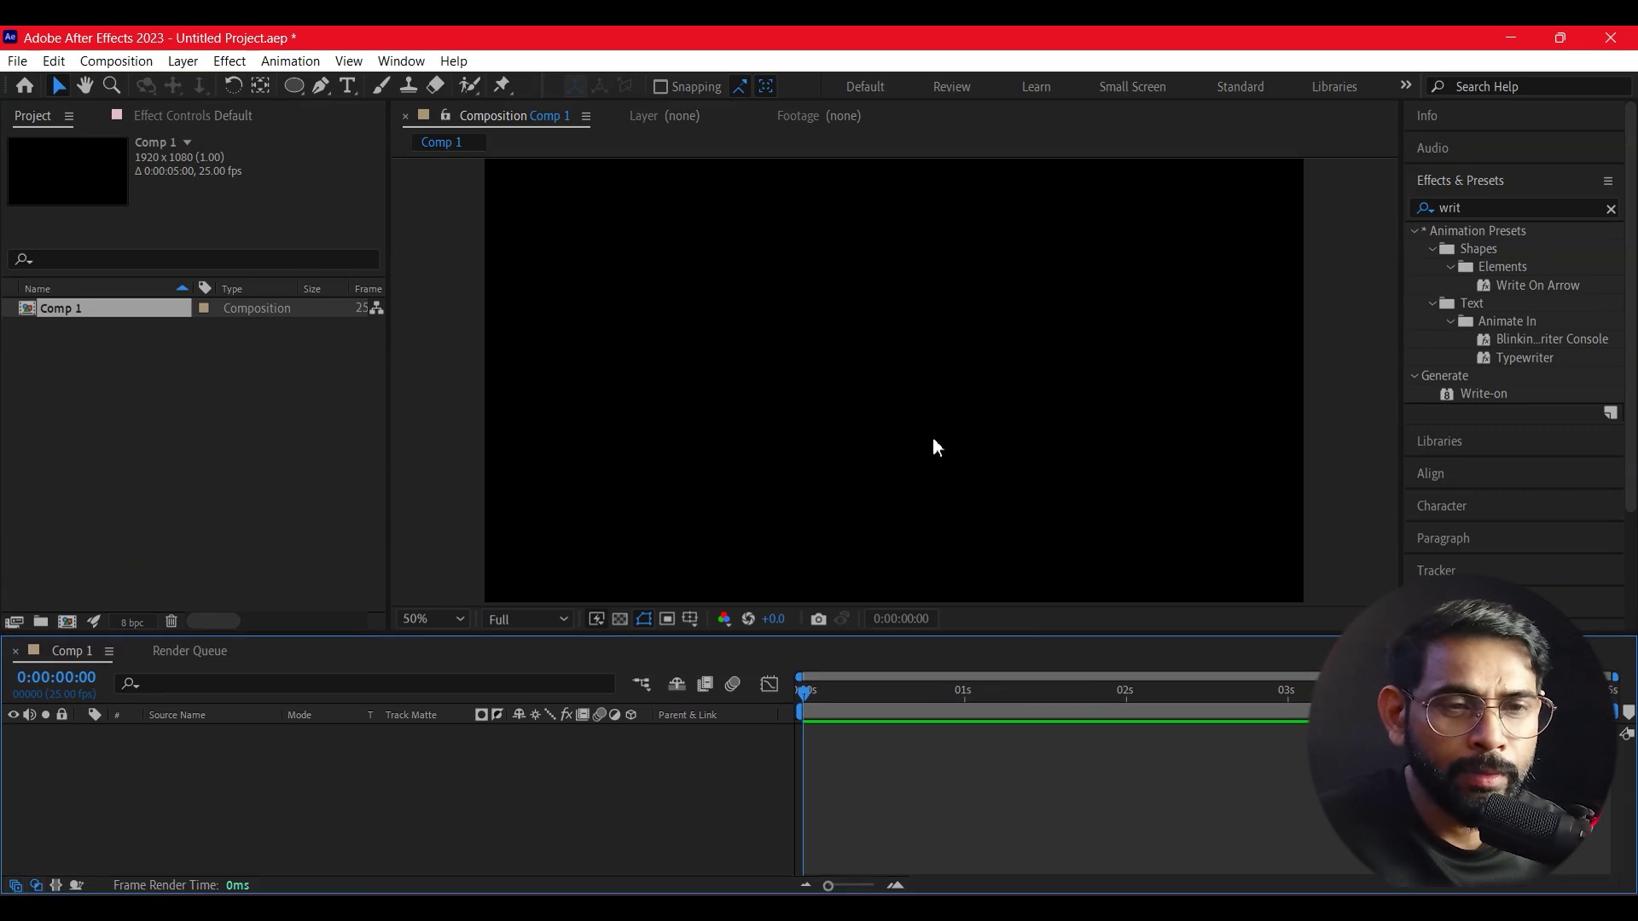
scroll(899, 383, down, 2)
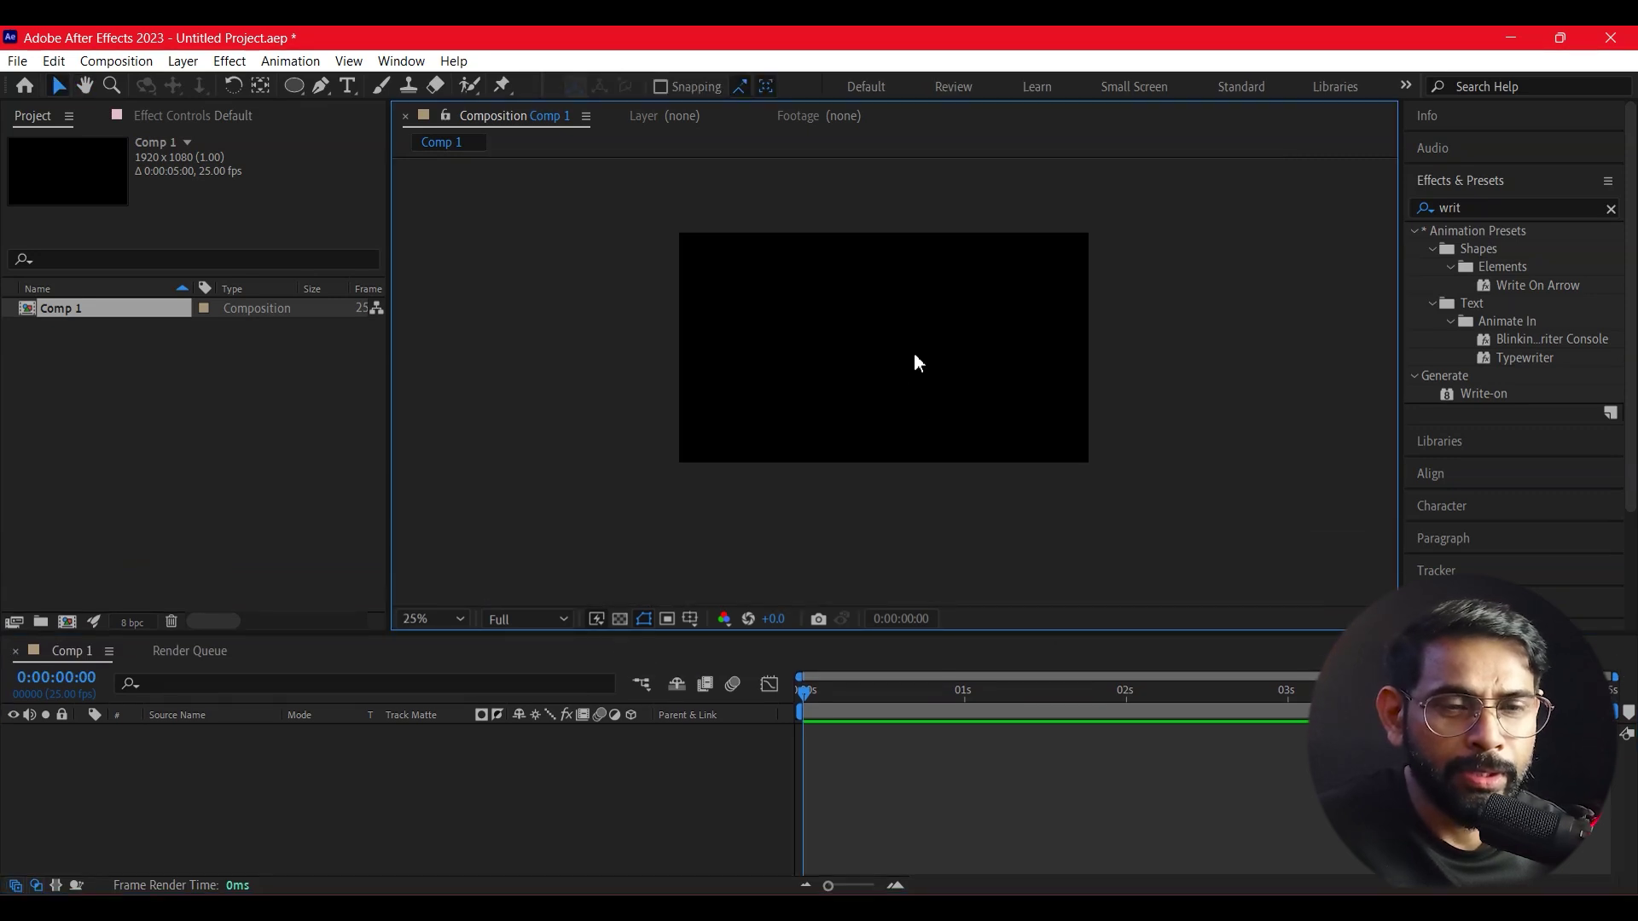
Set Comp 1's background colour to Medium Yellow (FBED9C) in Composition Settings
right_click(308, 776)
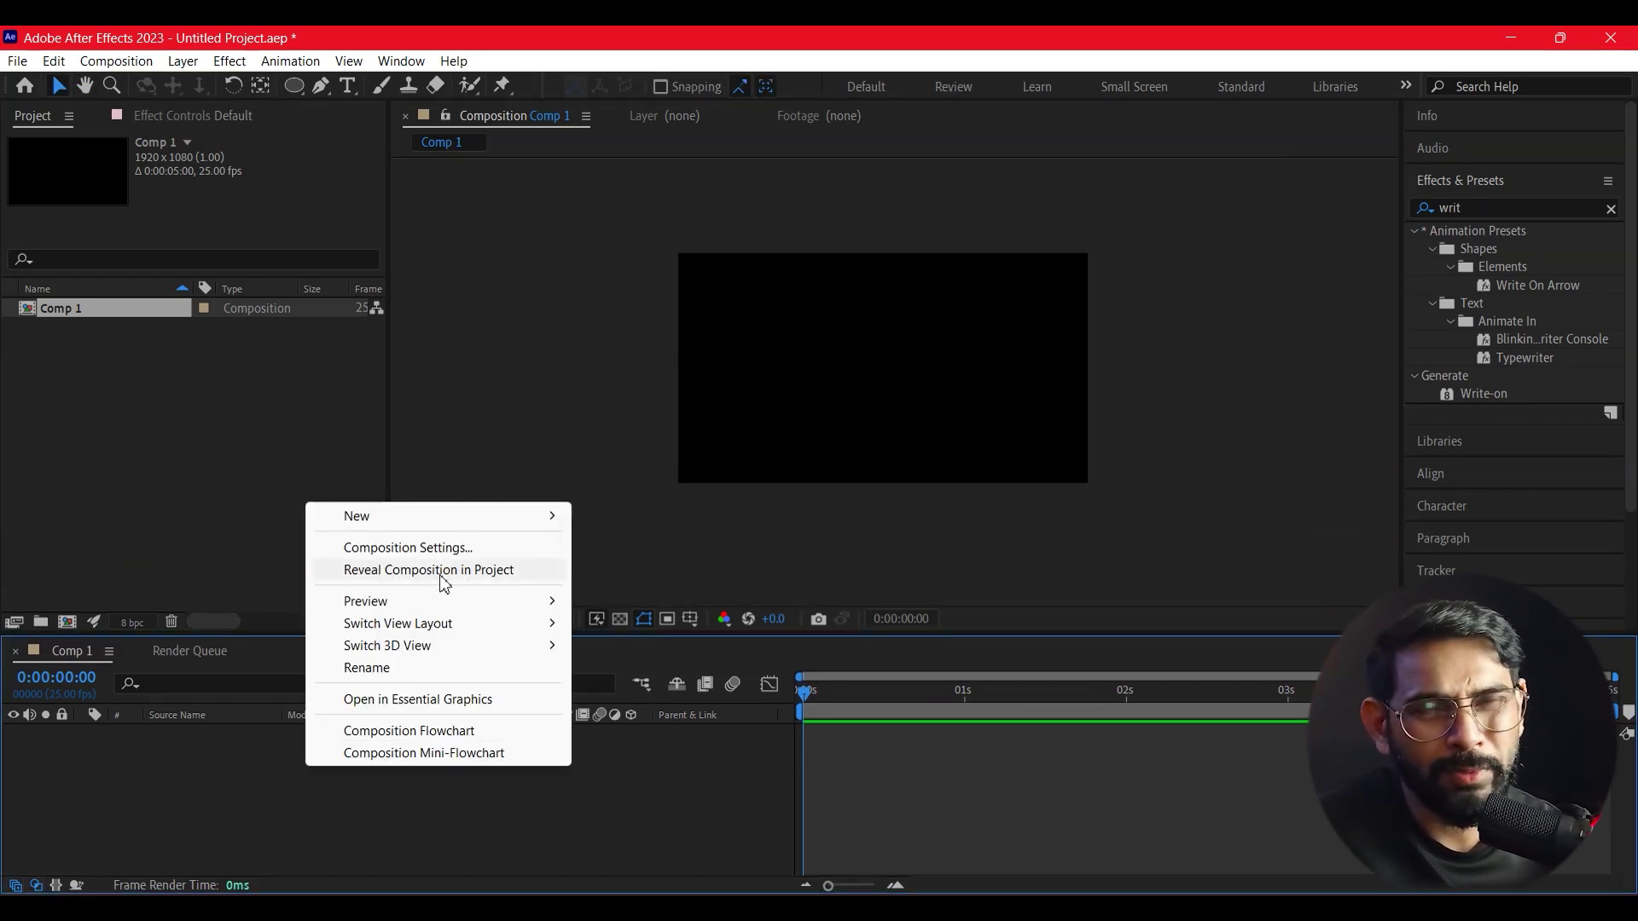
mouse_move(408, 605)
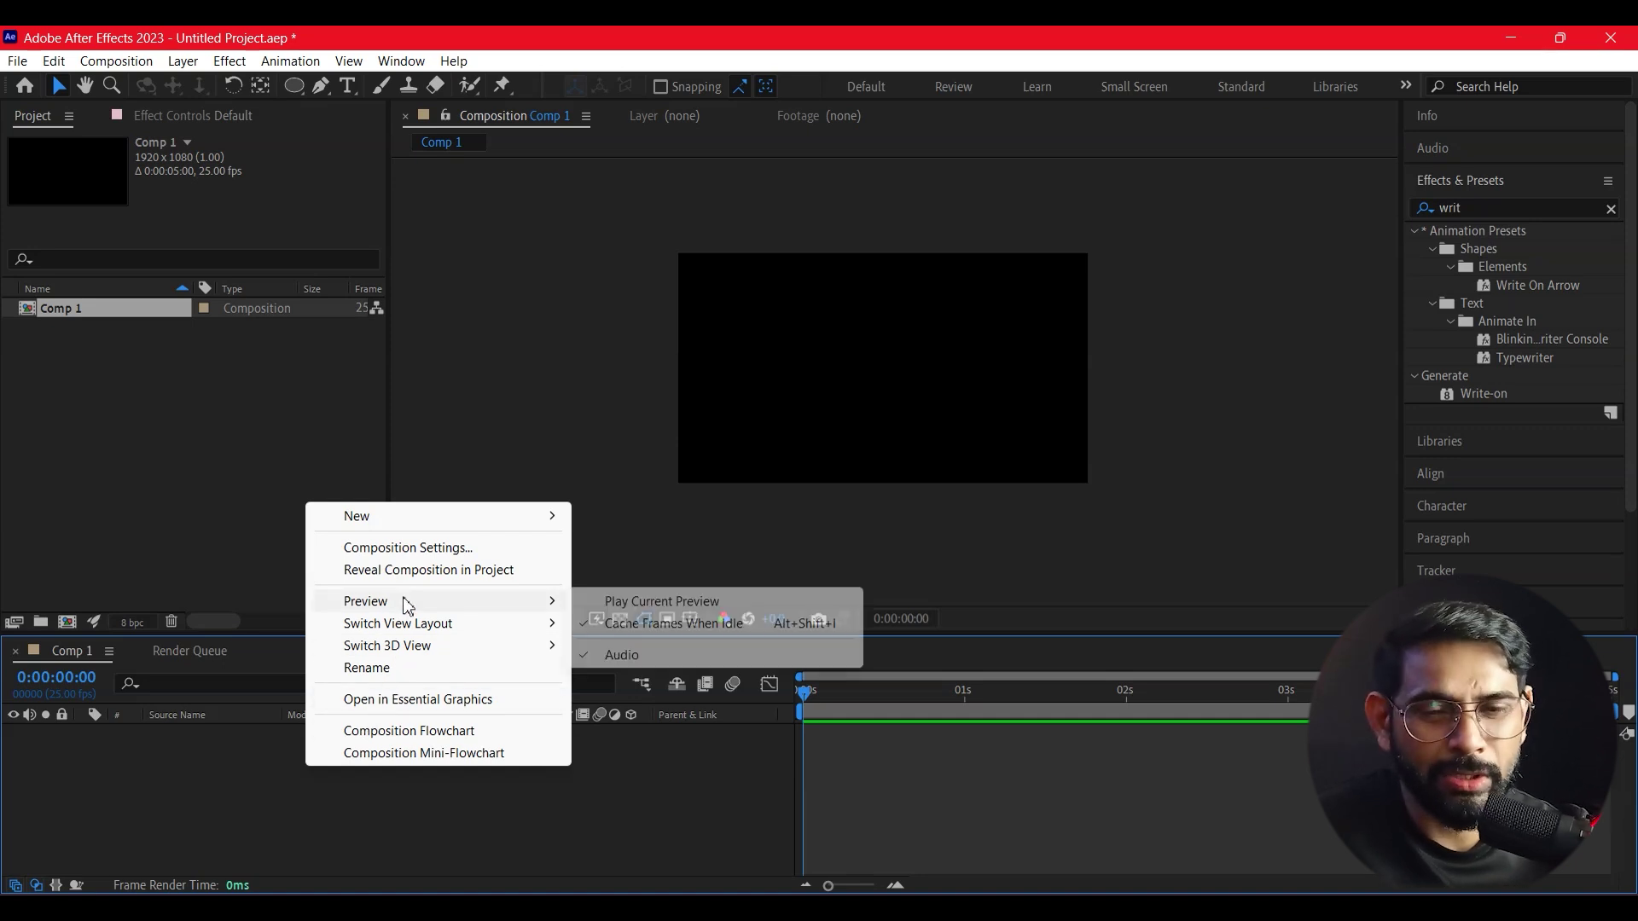
click(407, 547)
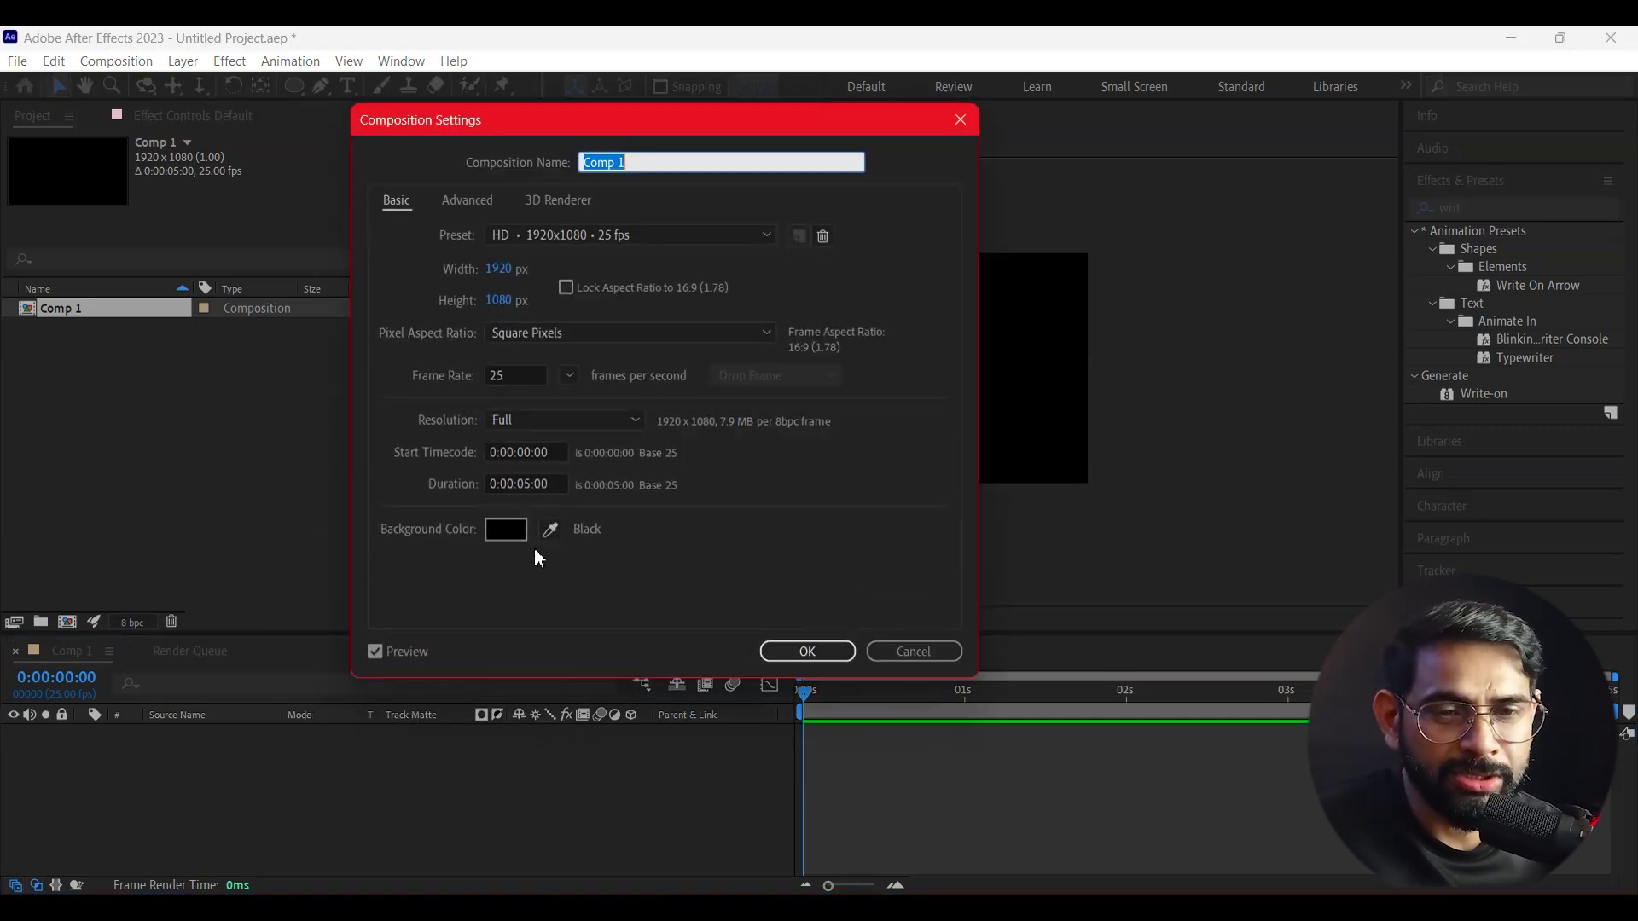
click(508, 534)
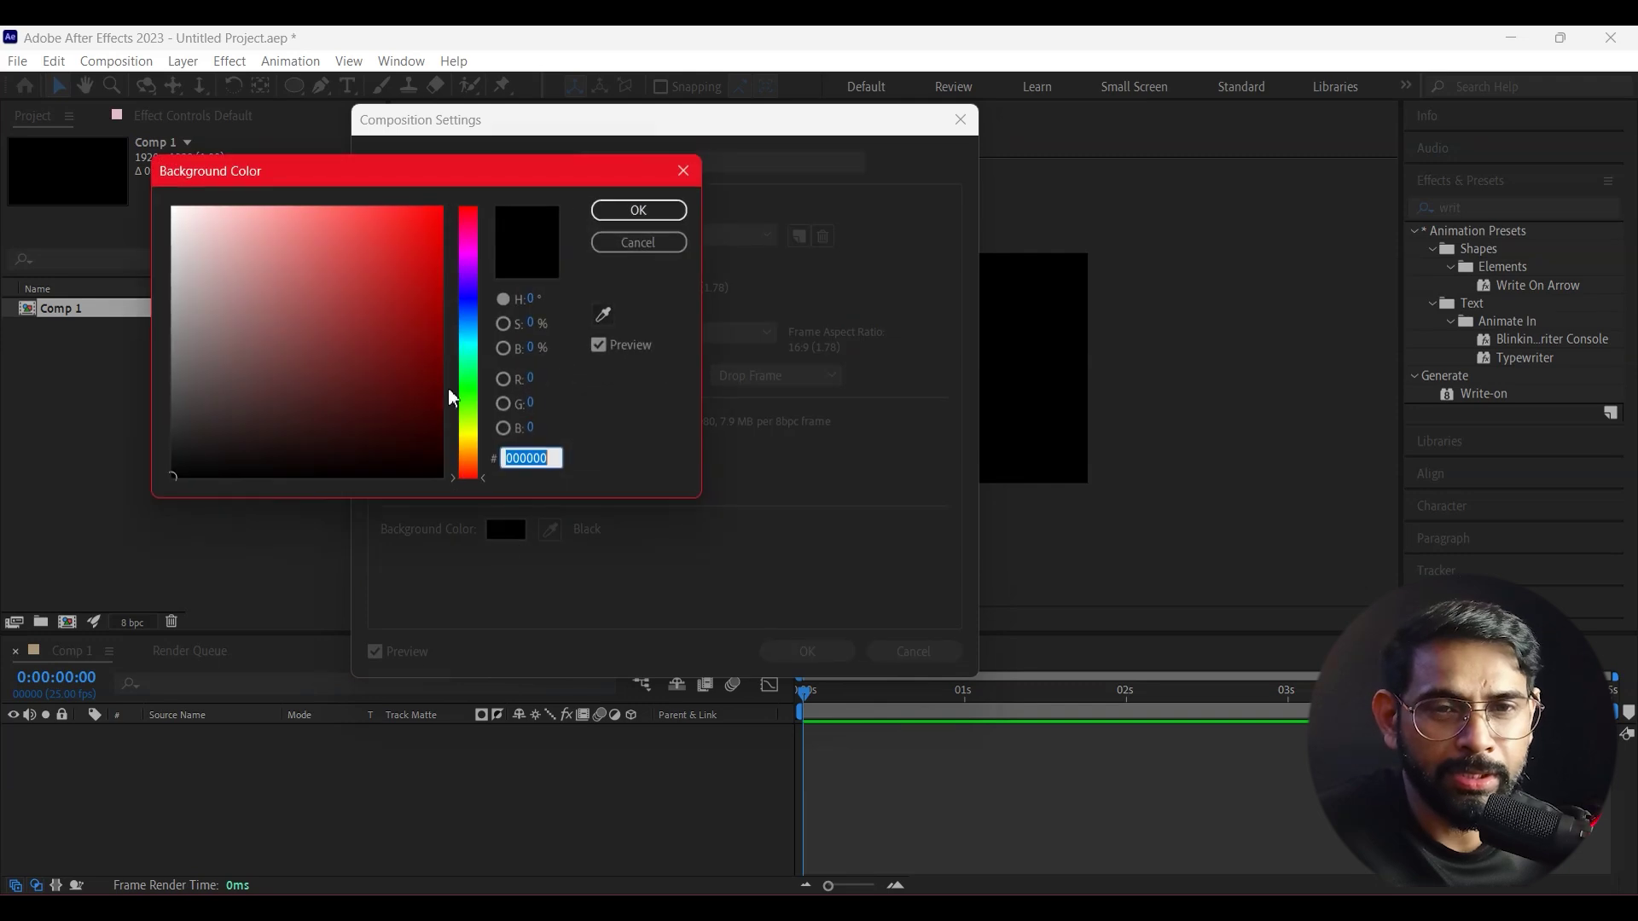
drag(476, 451, 474, 440)
drag(289, 213, 274, 211)
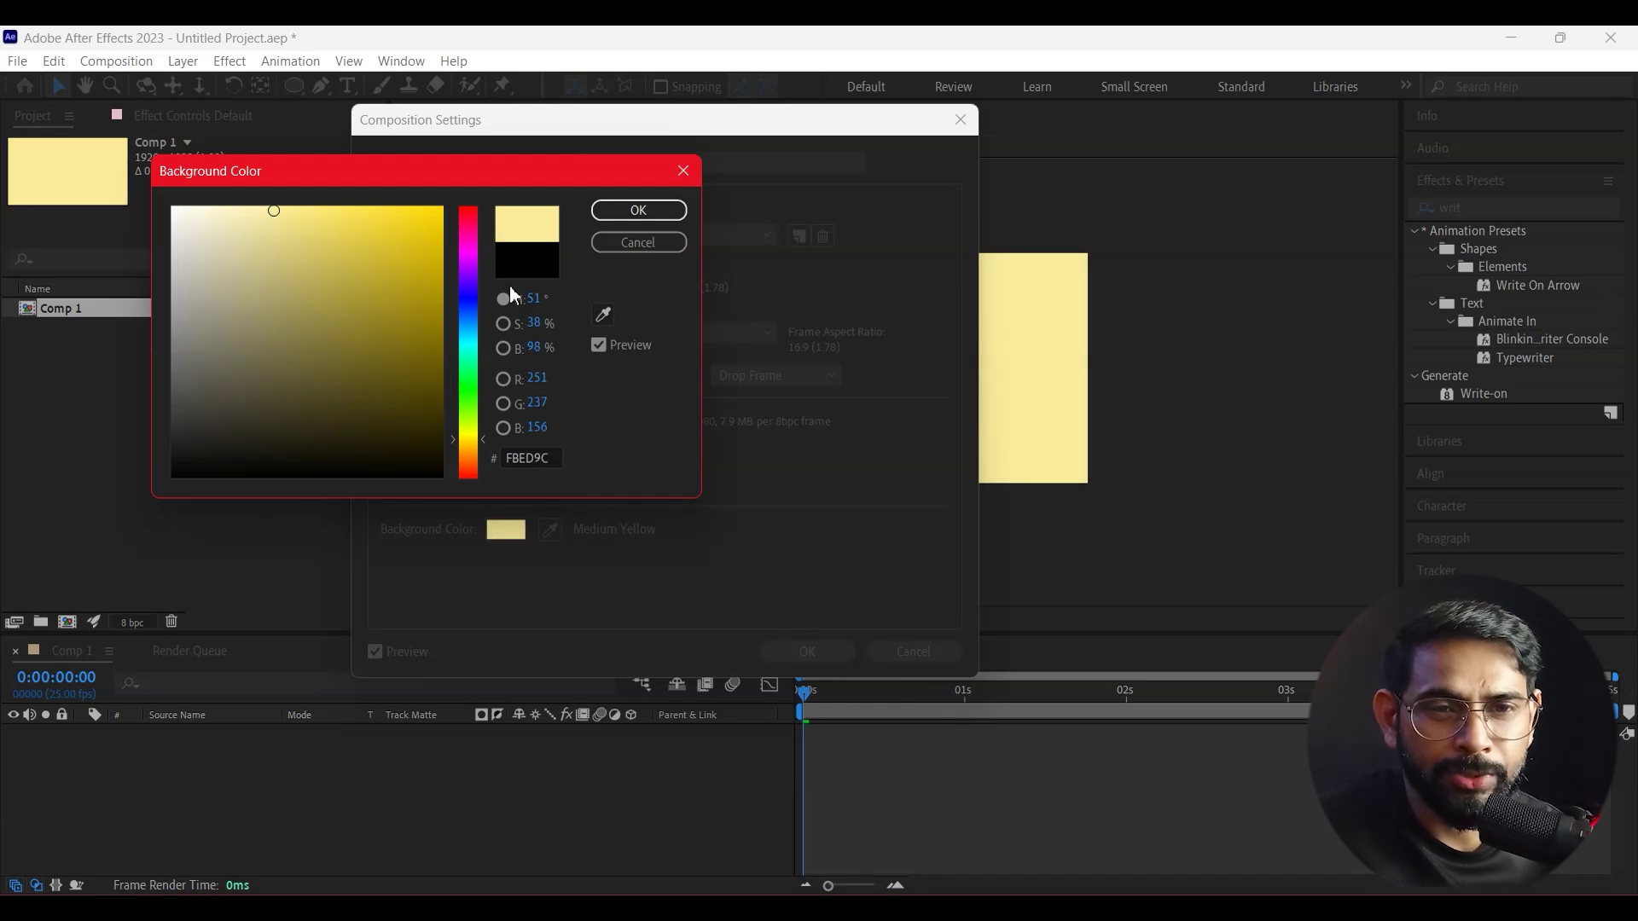
click(648, 211)
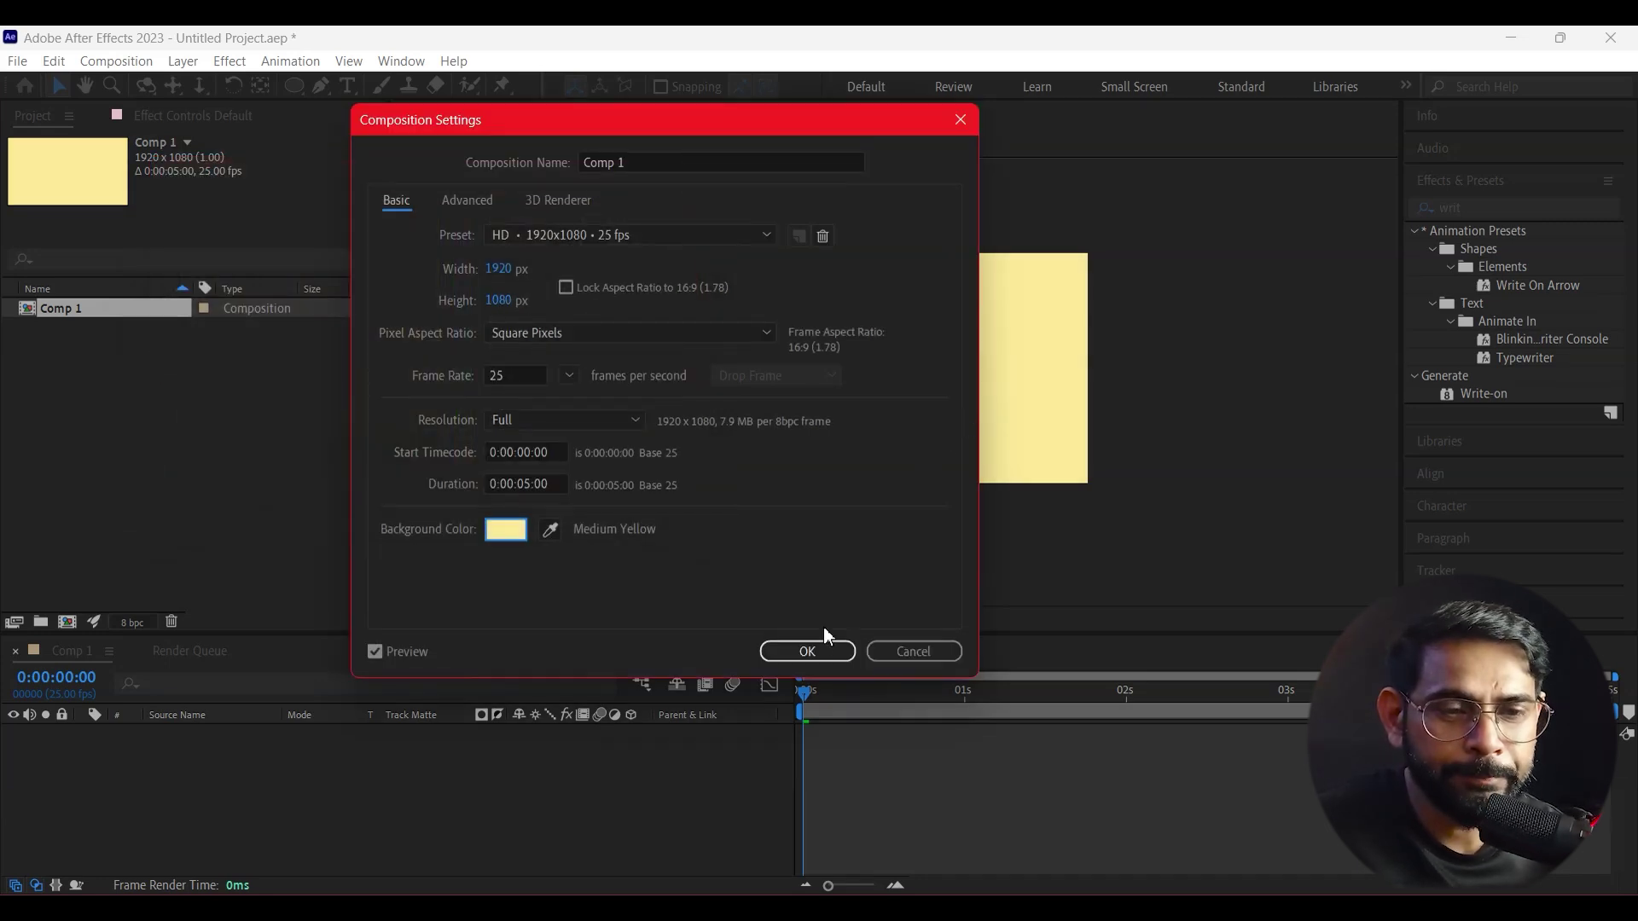
click(818, 650)
Select the Pen tool and set the shape fill to None
click(933, 418)
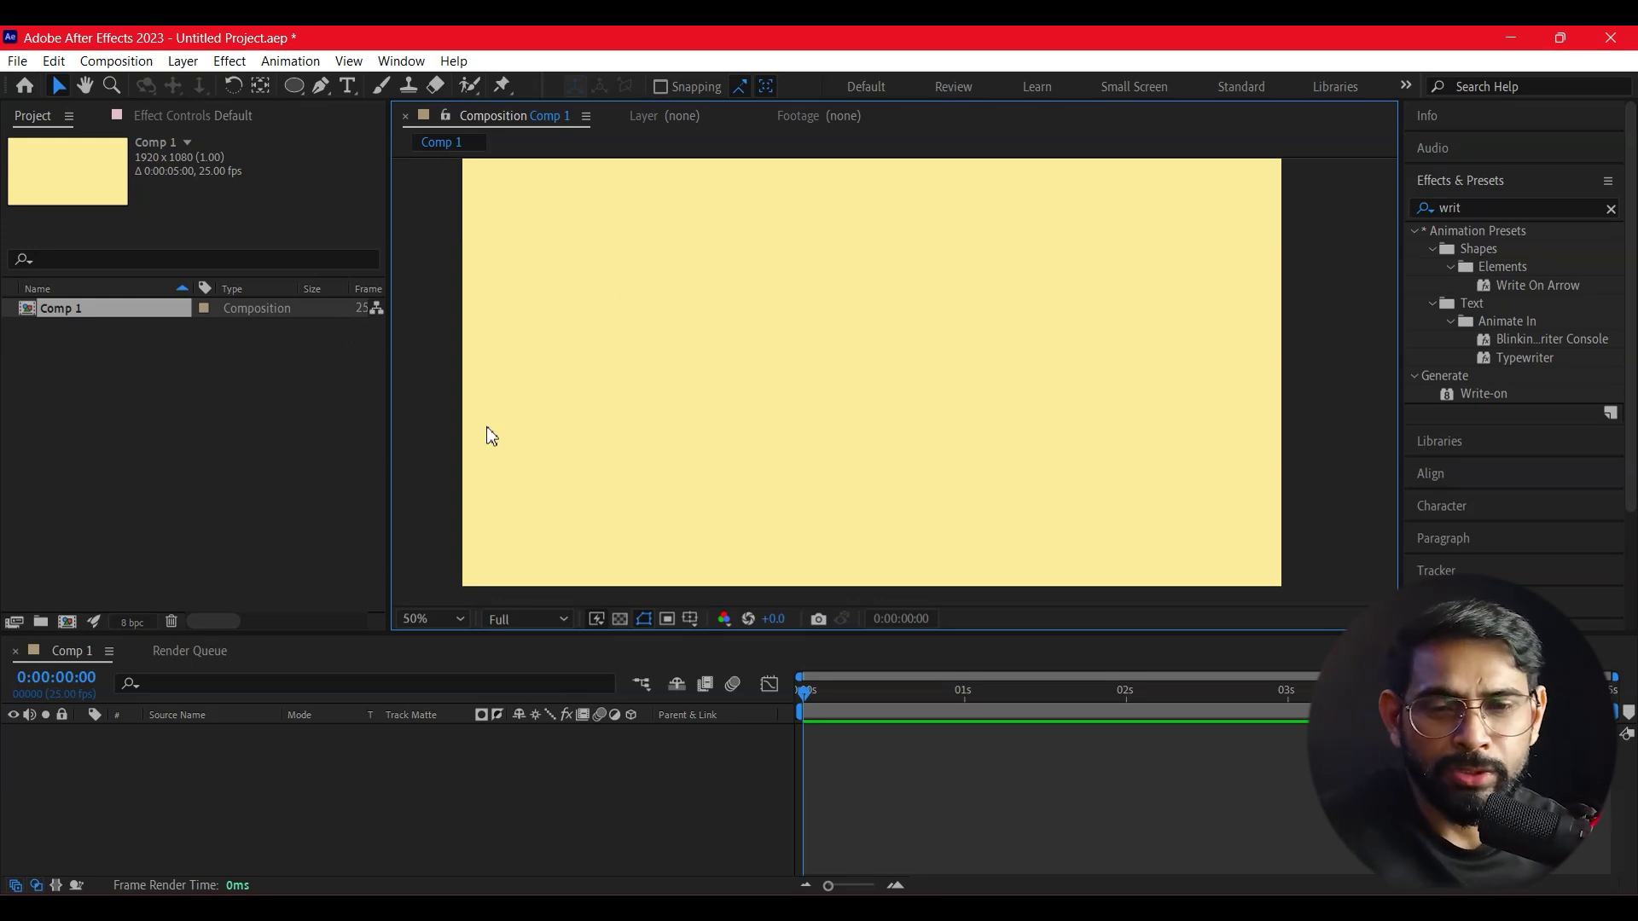
click(321, 86)
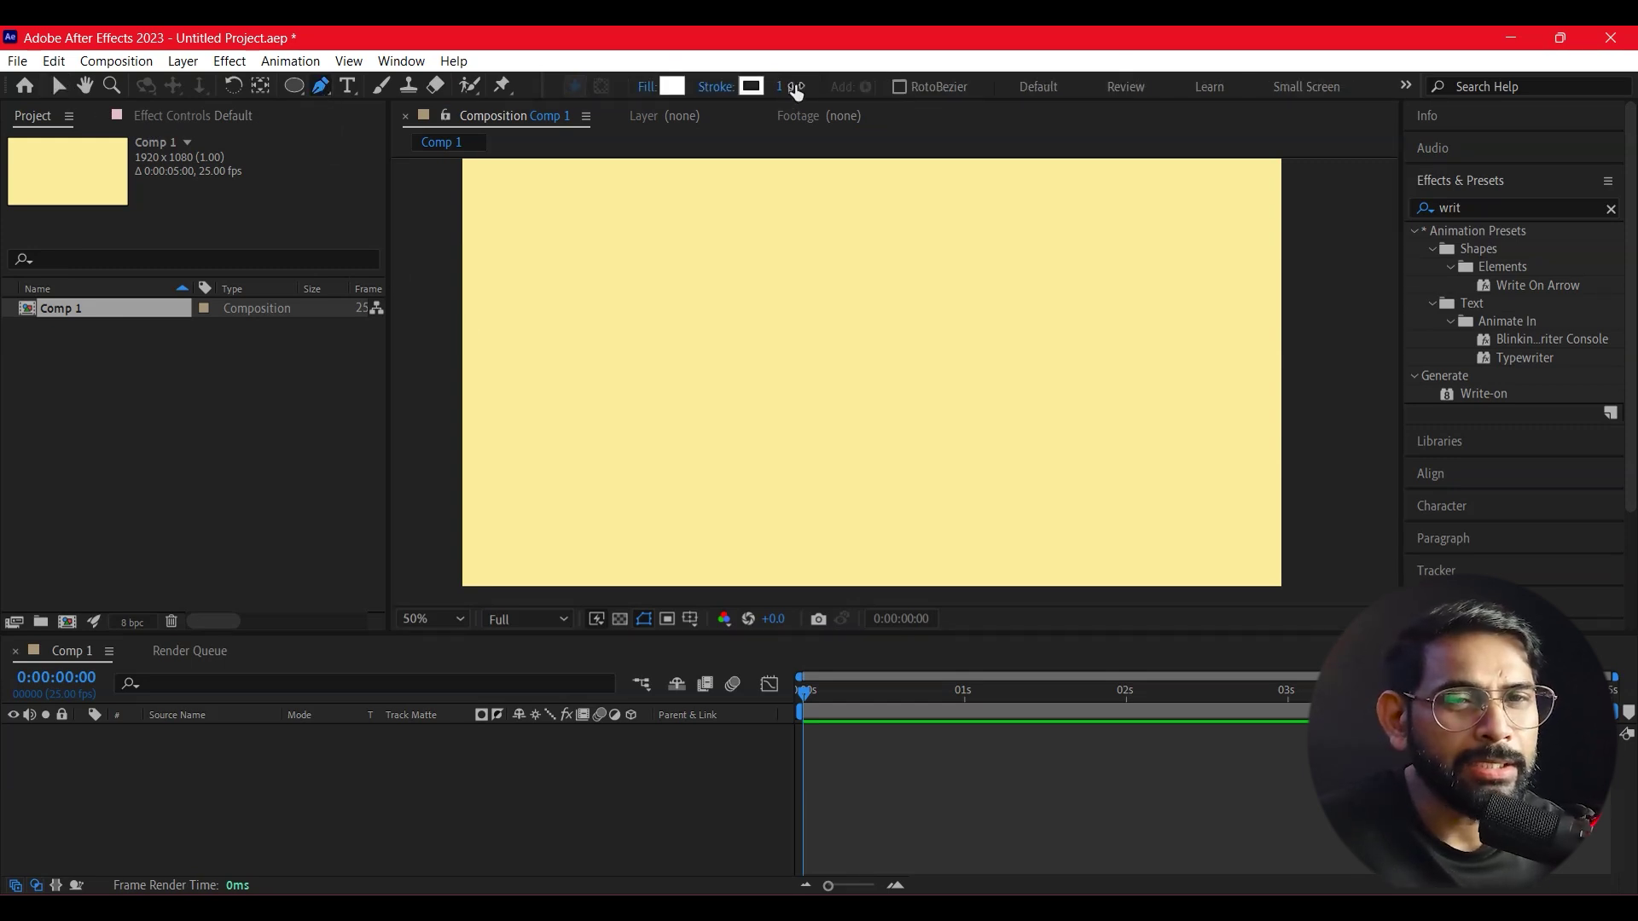
click(643, 90)
click(290, 223)
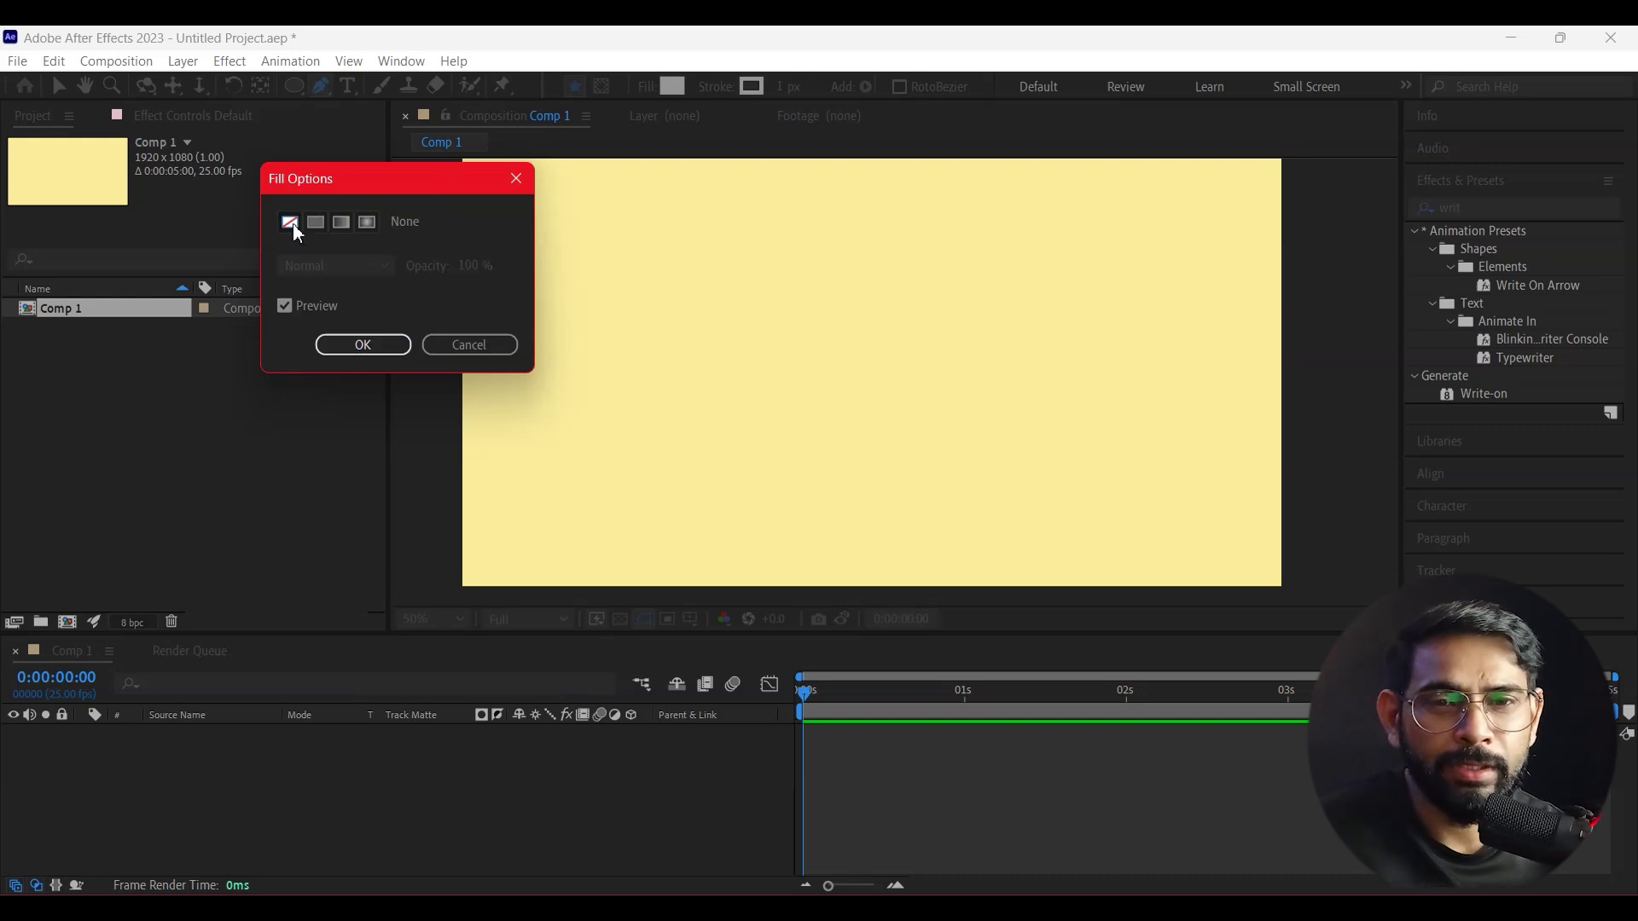
click(363, 344)
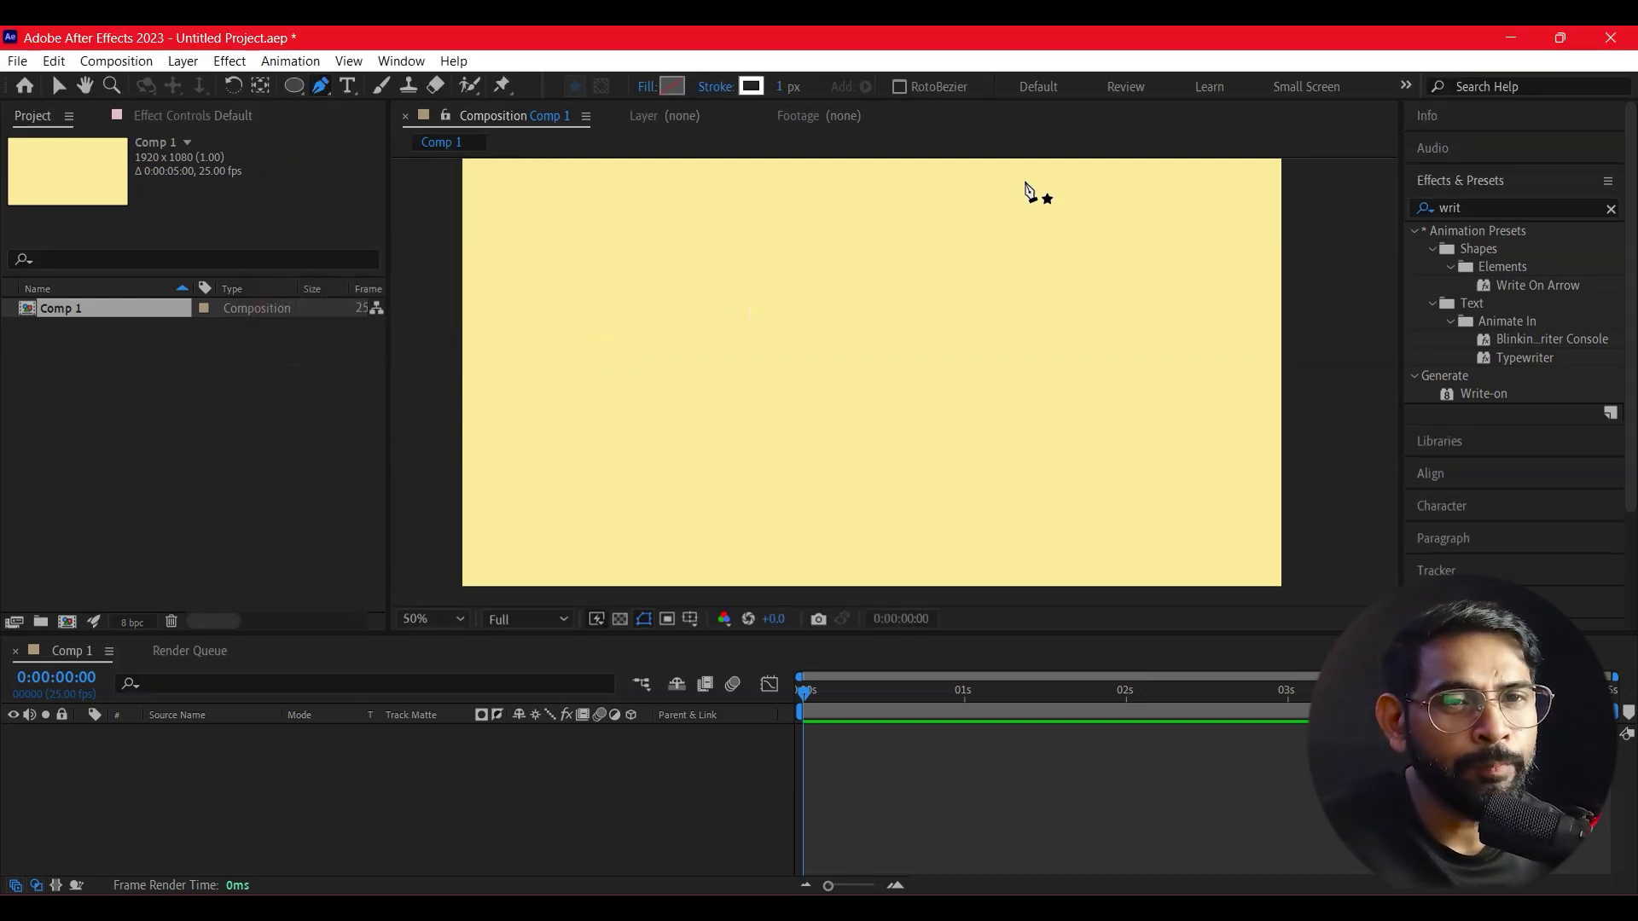
Set the shape stroke to 60 px wide and black (000000)
click(785, 89)
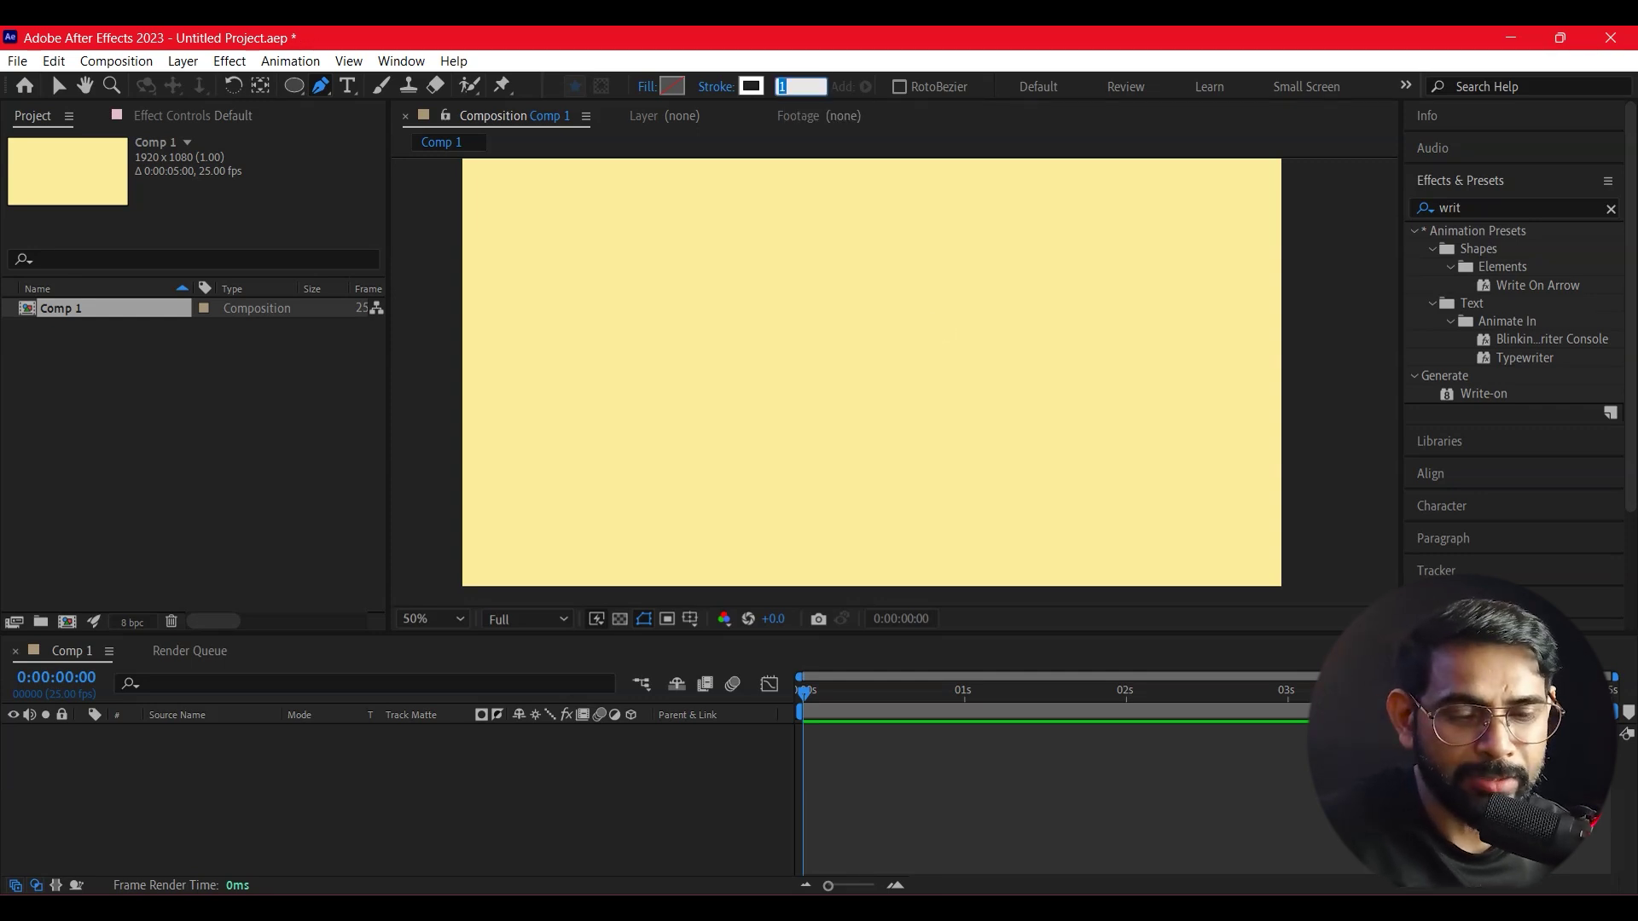
text(60)
key(Return)
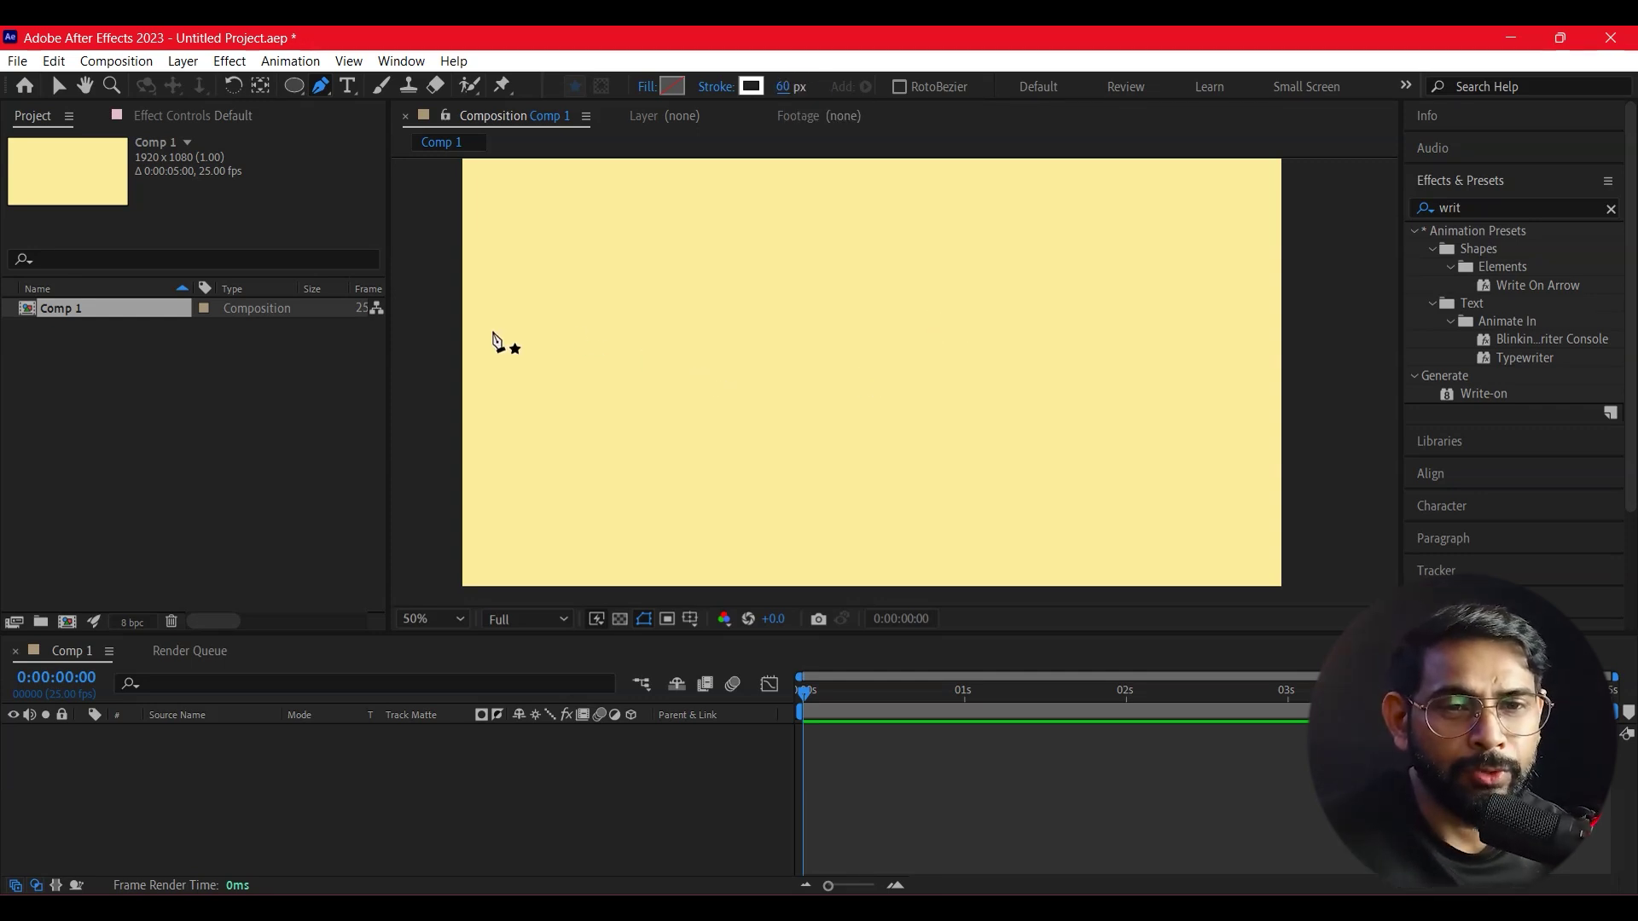
click(751, 86)
click(162, 475)
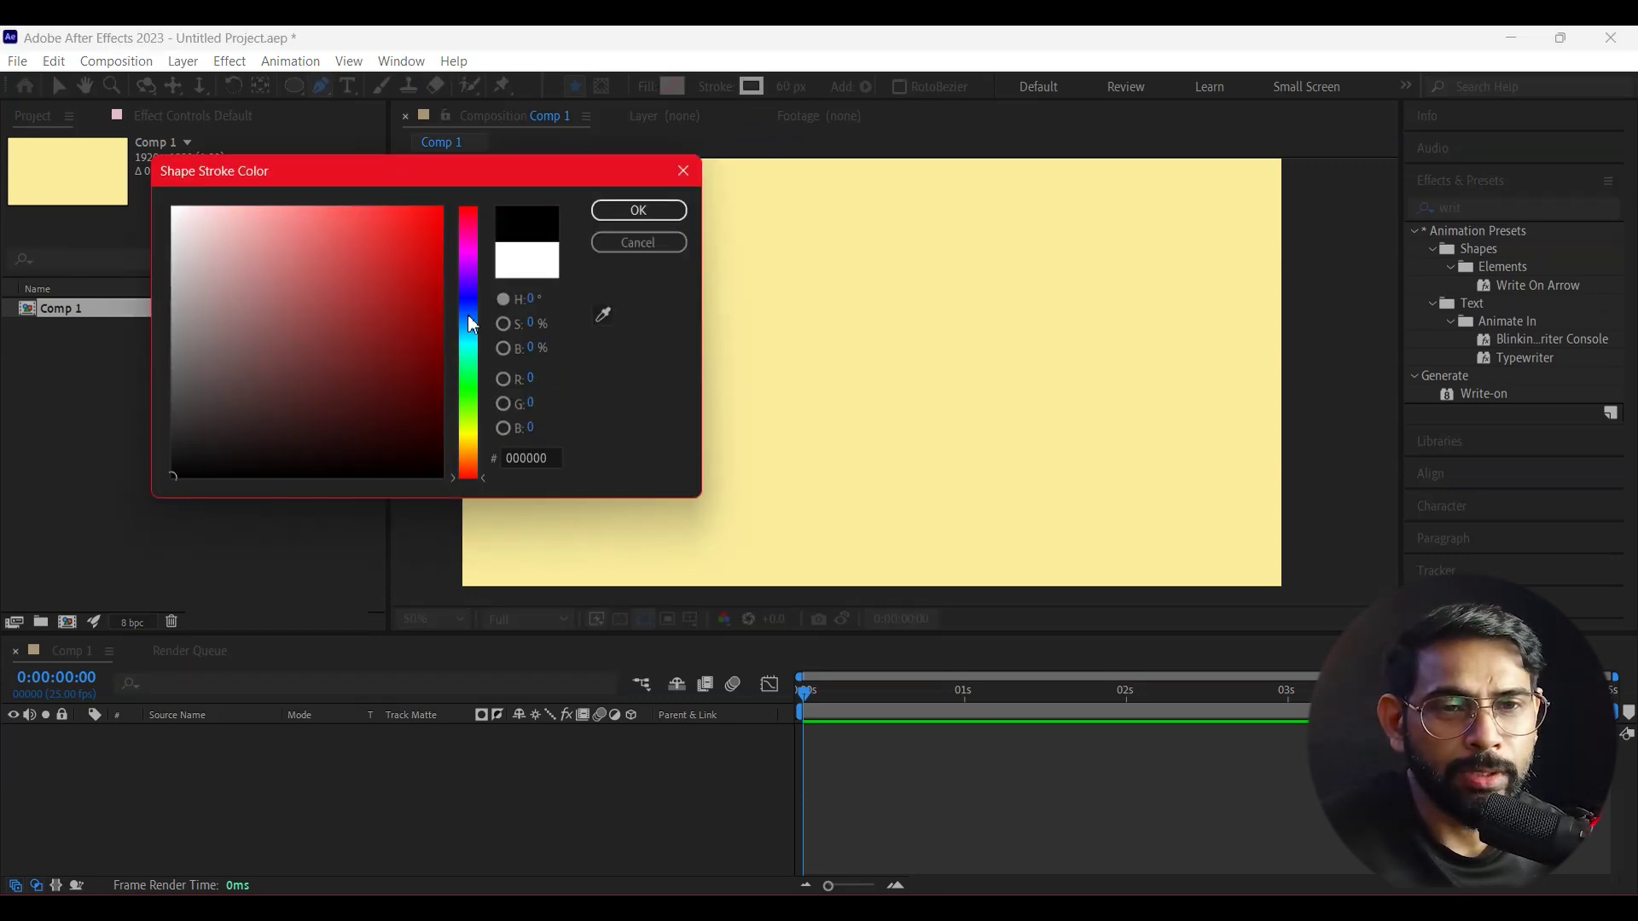
click(637, 210)
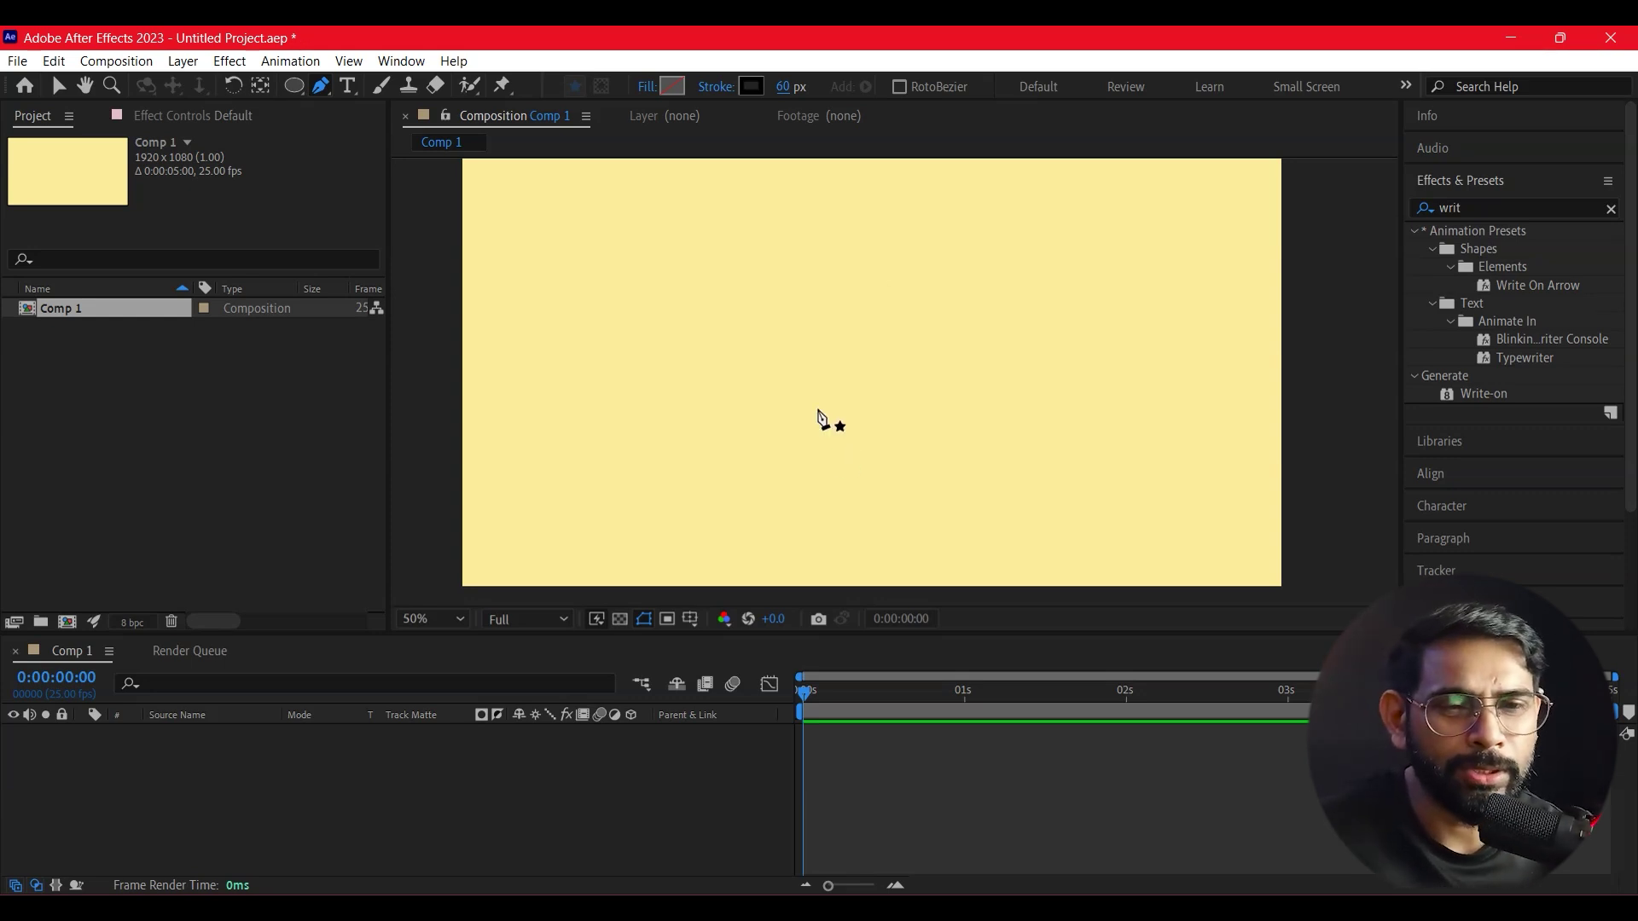
drag(746, 369, 771, 381)
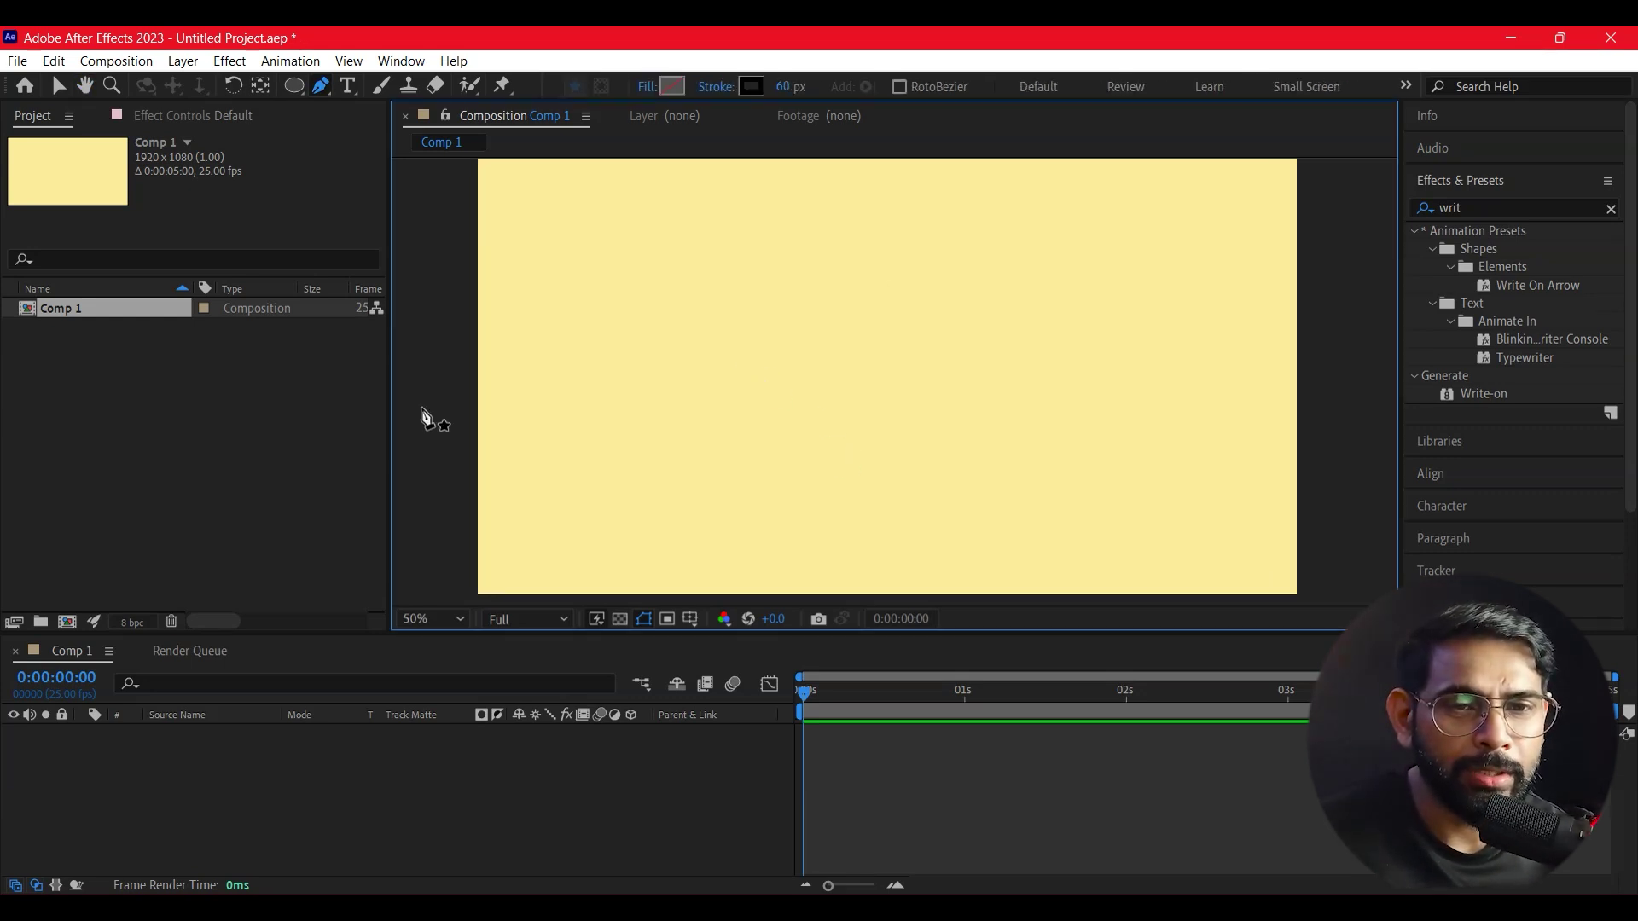
Pen a black S-curve from the left edge that hooks up and curls on the right
click(478, 313)
drag(633, 386, 681, 453)
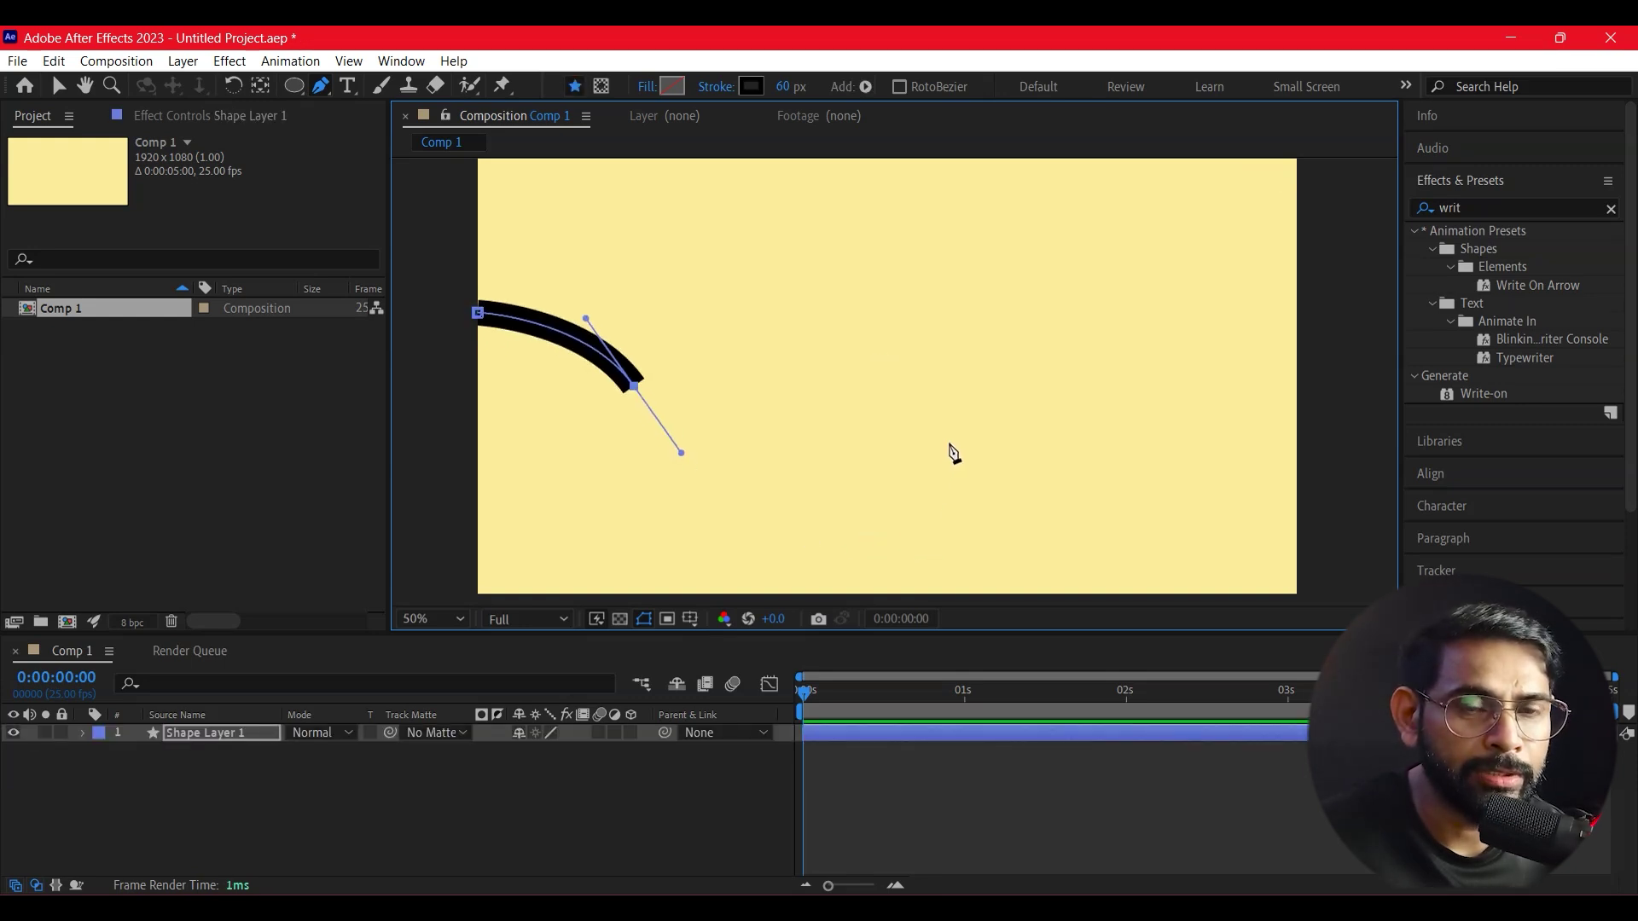
key(ctrl+z)
drag(784, 370, 912, 493)
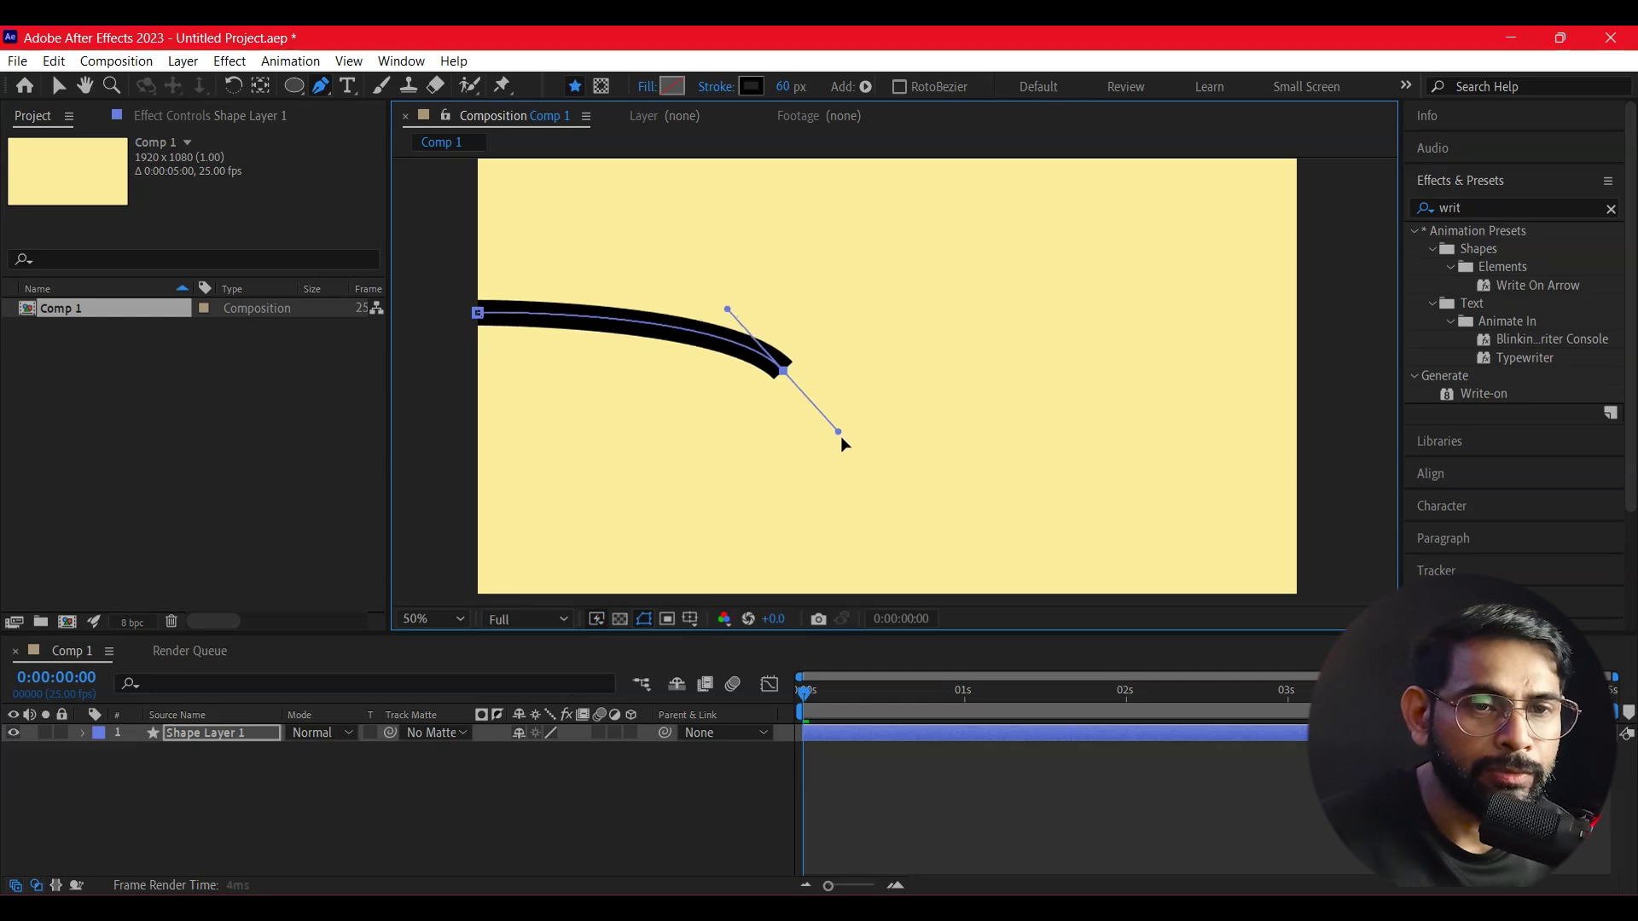
drag(1157, 404, 1220, 315)
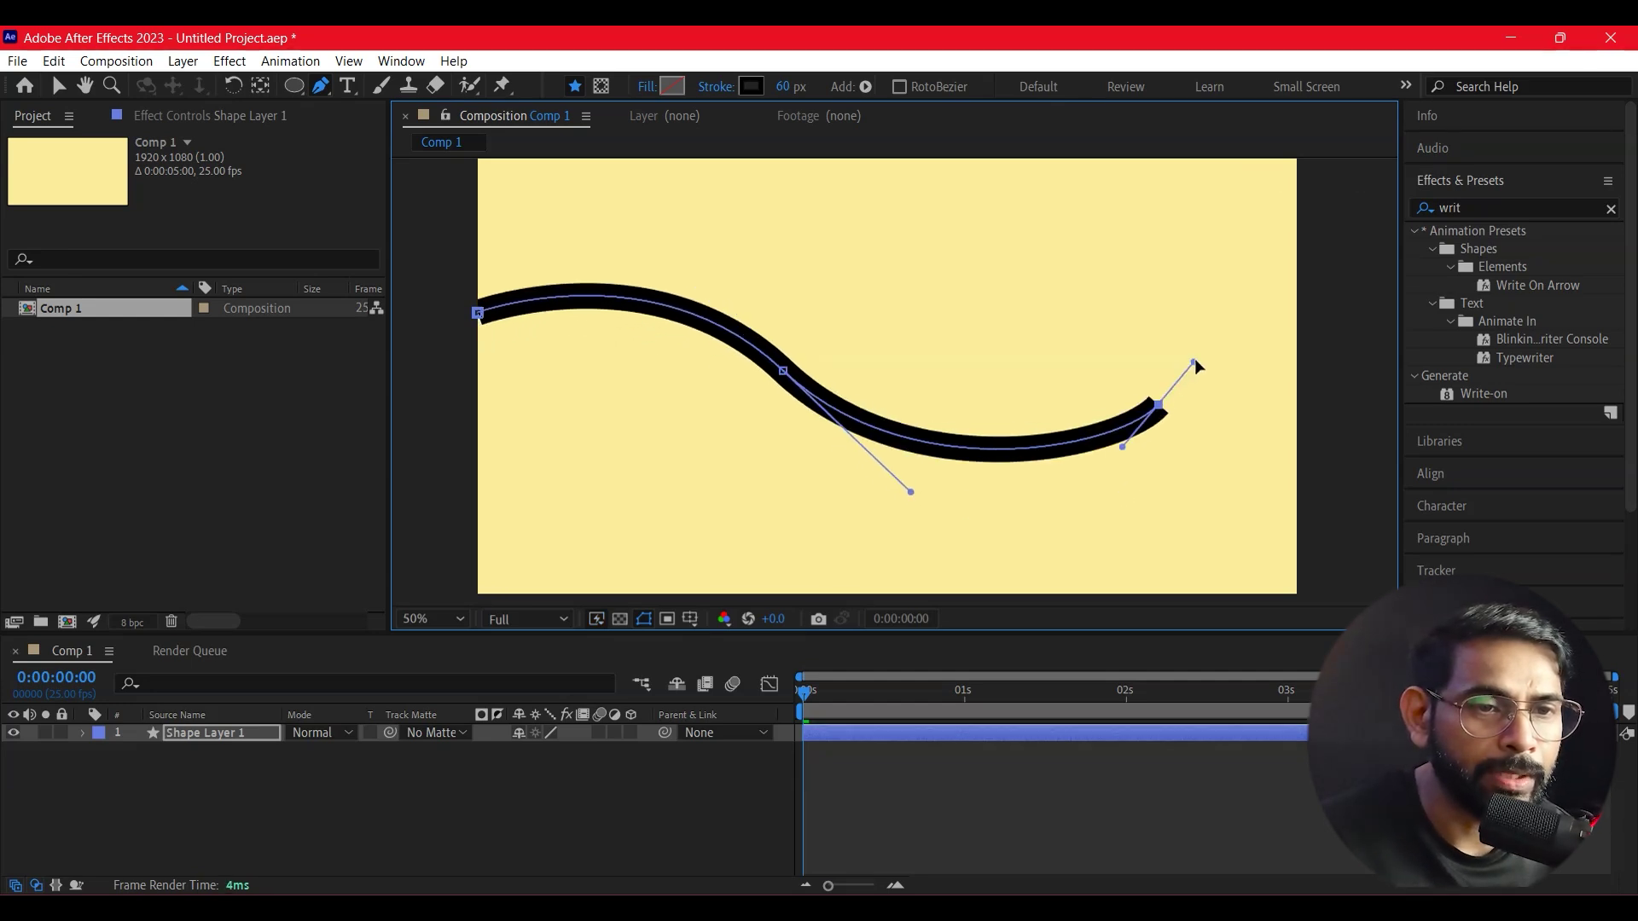
drag(1095, 230, 1030, 239)
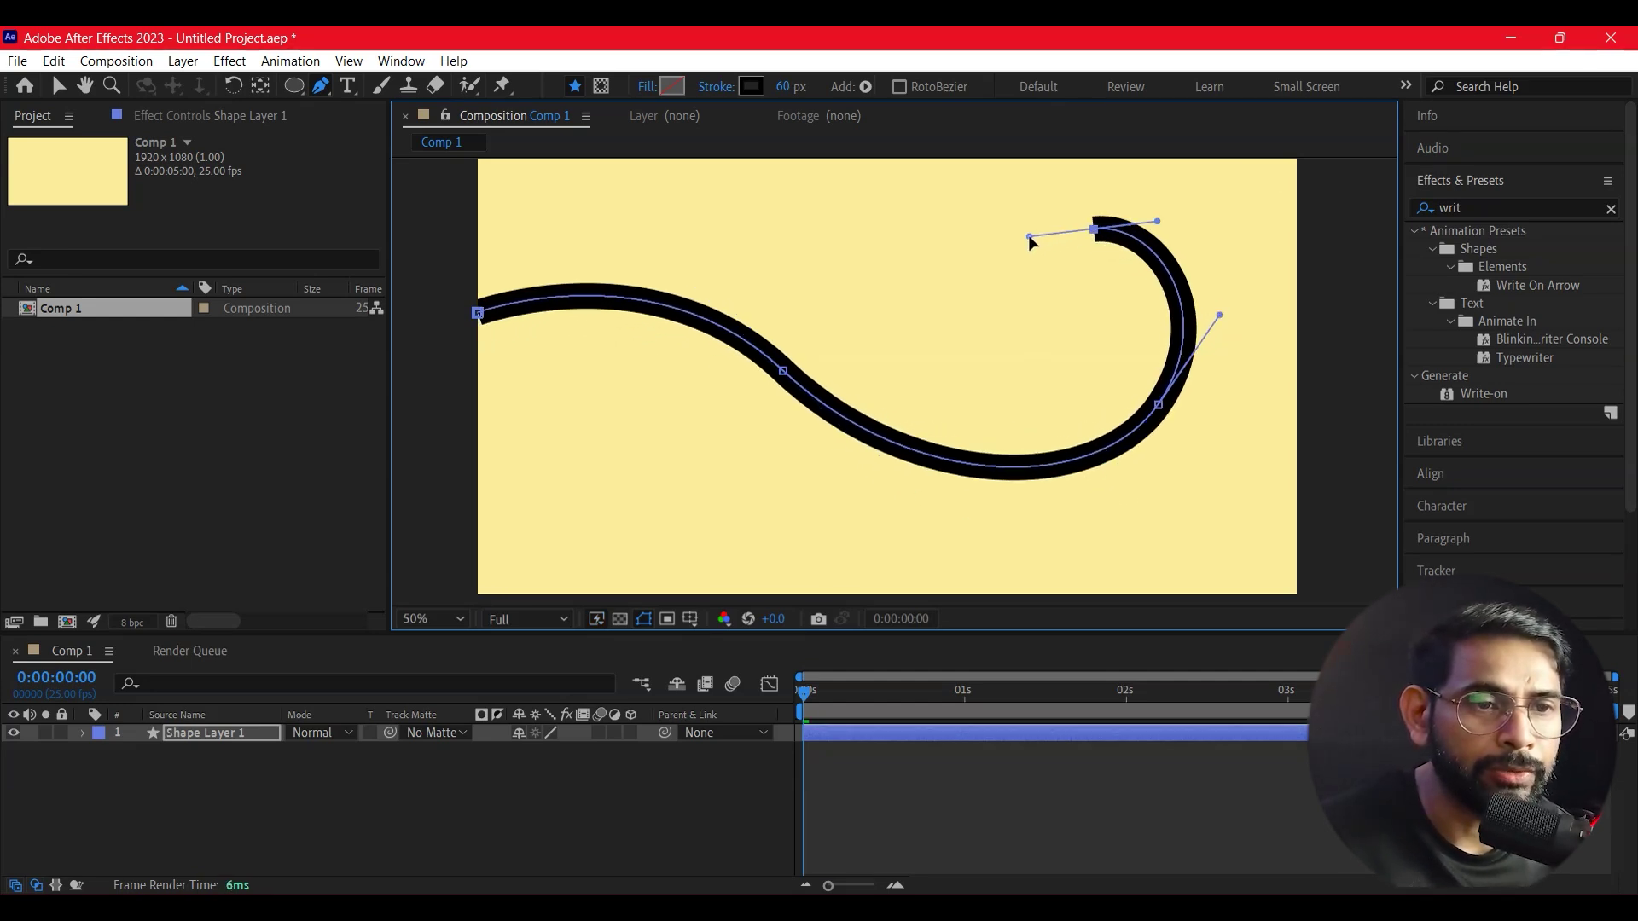
drag(1006, 364, 1008, 461)
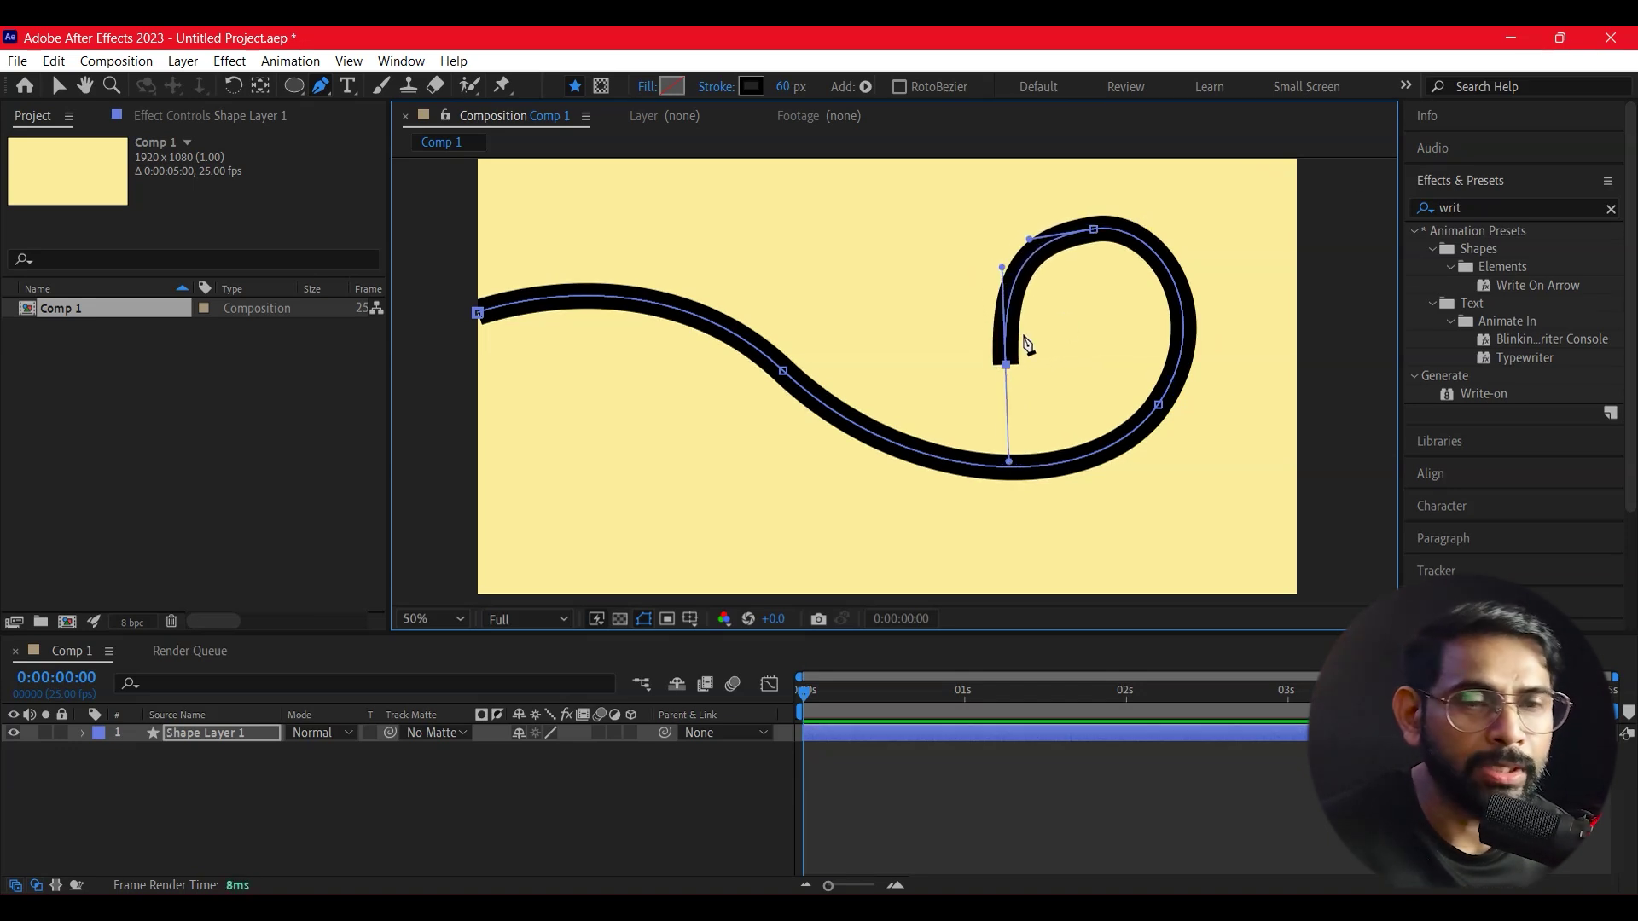
Refine the curl's end point, inner curve and loop top with the Selection tool
click(58, 85)
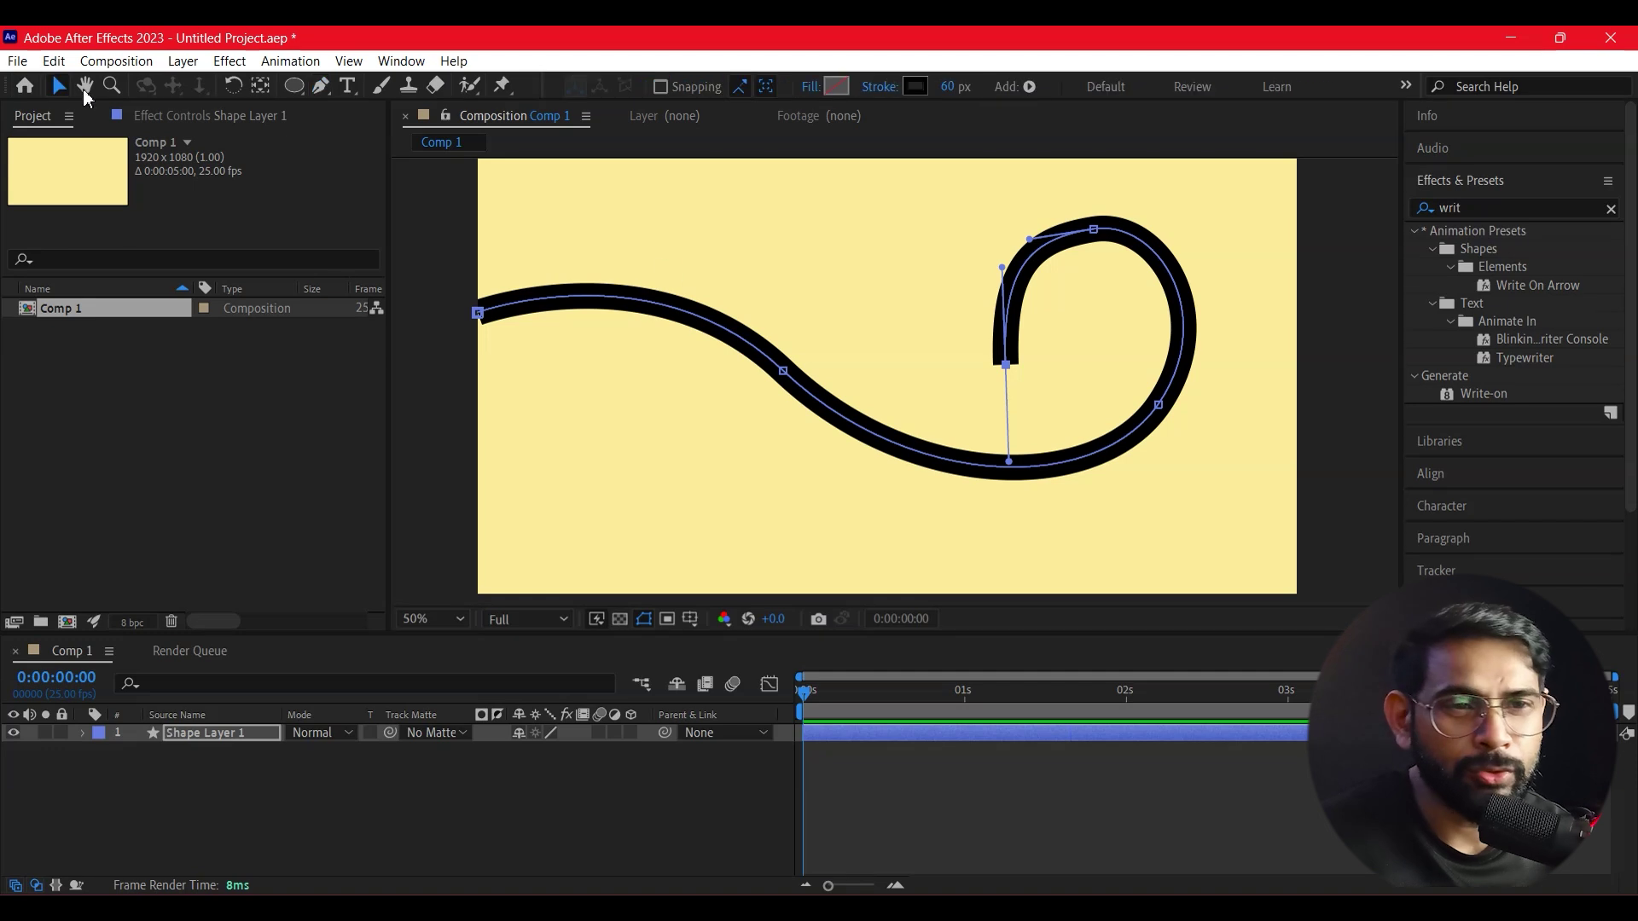
drag(1006, 367, 1015, 371)
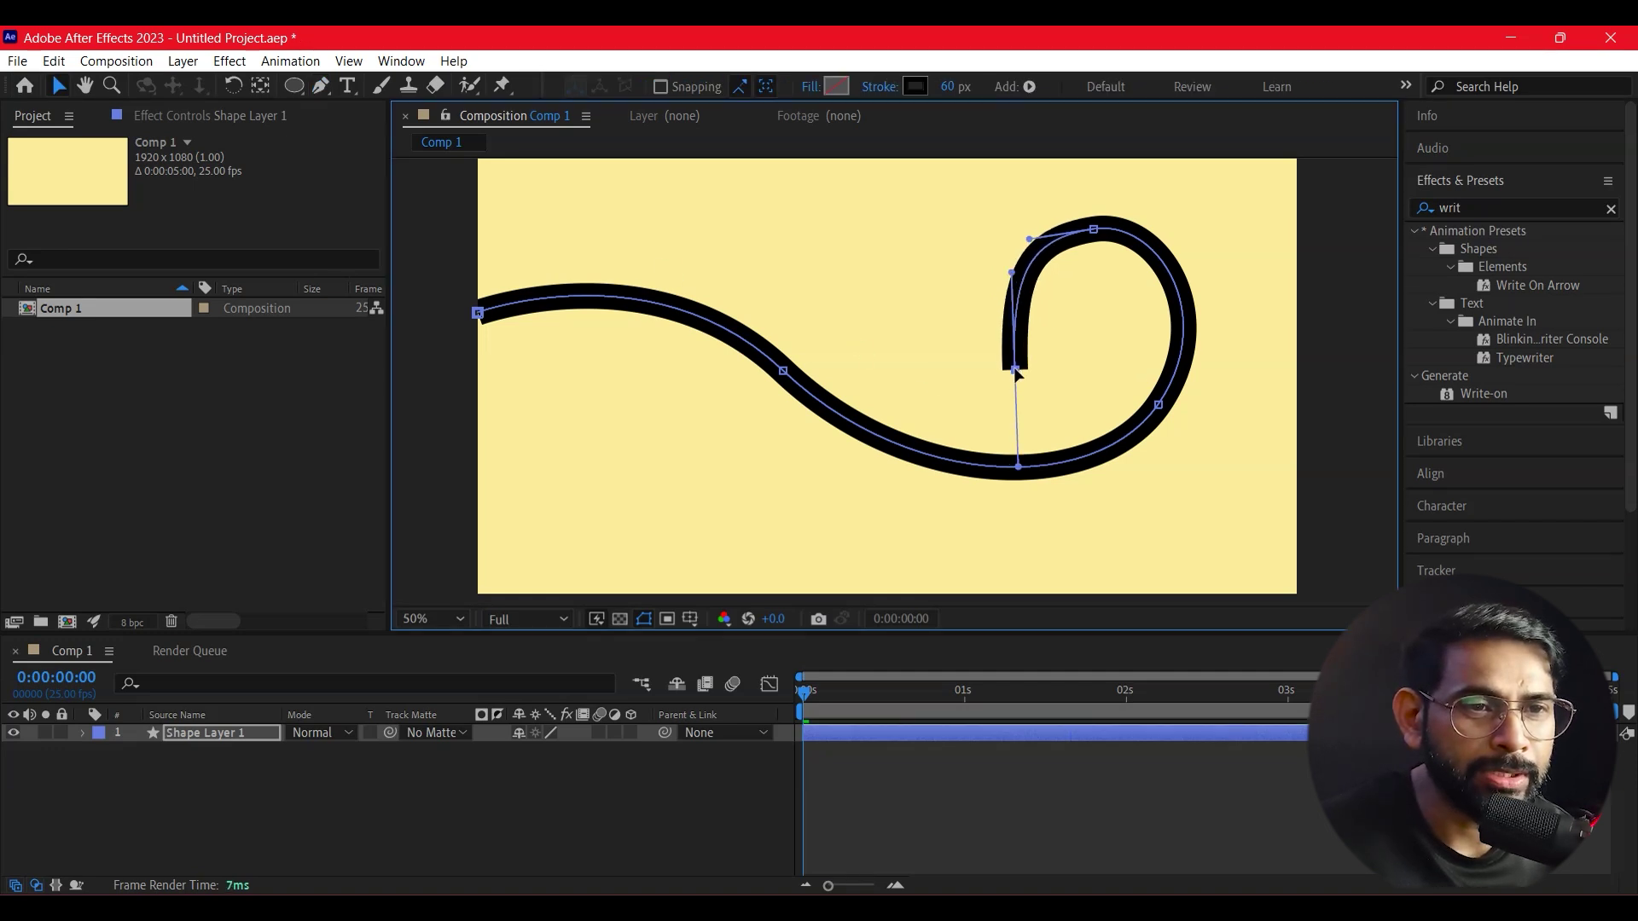
drag(1093, 232, 1086, 227)
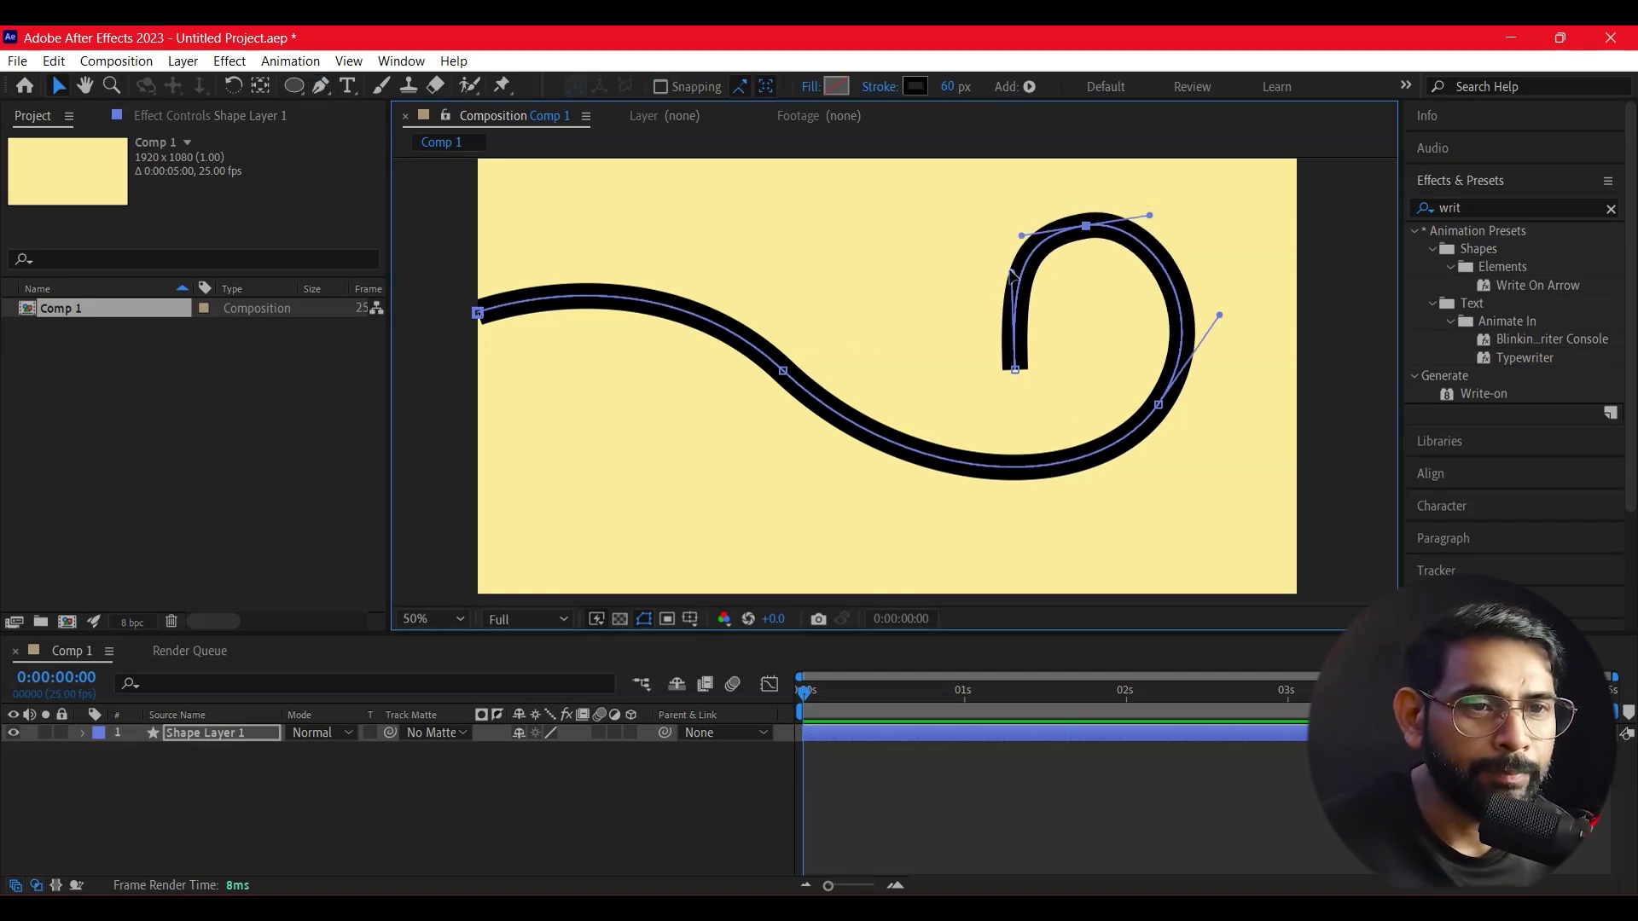
drag(1013, 274, 977, 278)
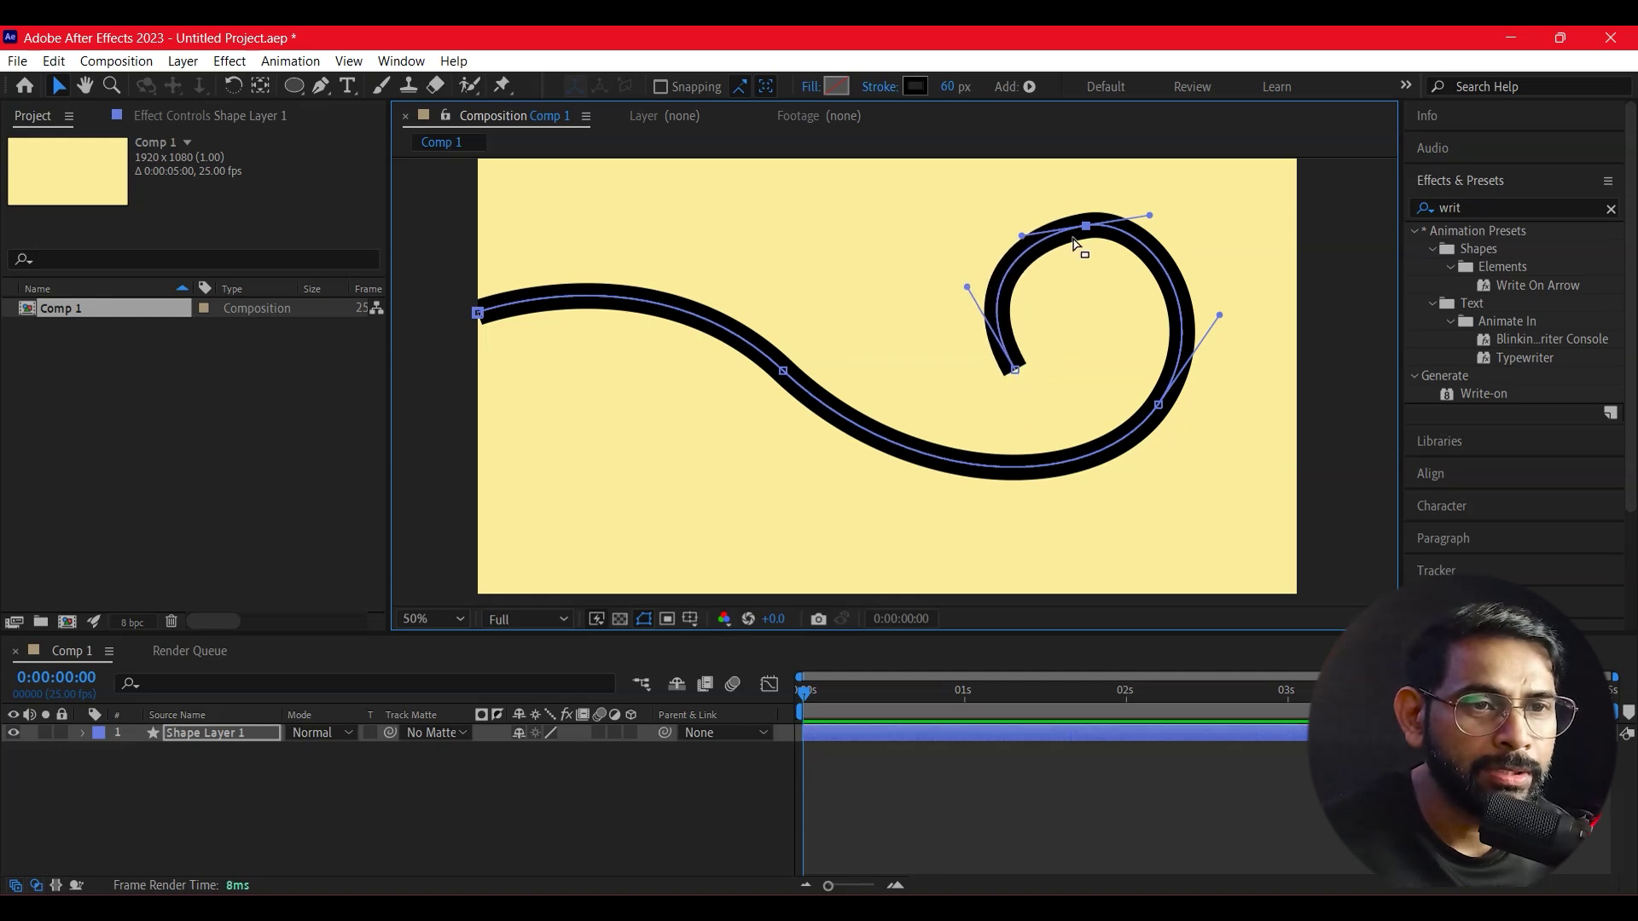
drag(1088, 230, 1080, 226)
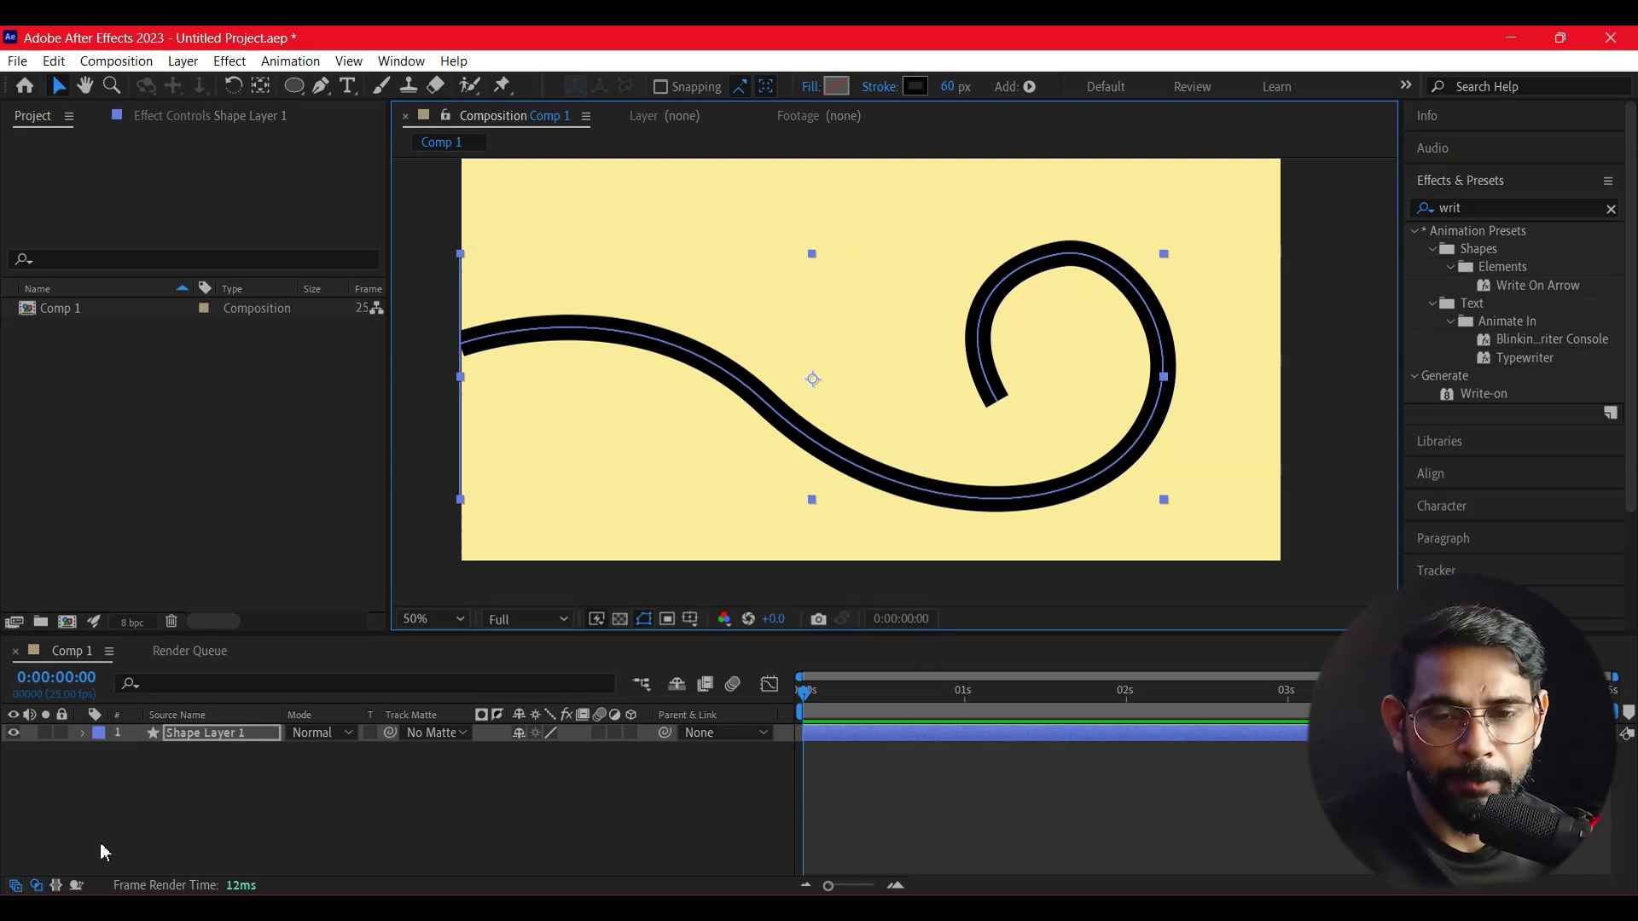
Reveal Stroke 1's Taper settings, leaving the Start Length at 0%
click(81, 733)
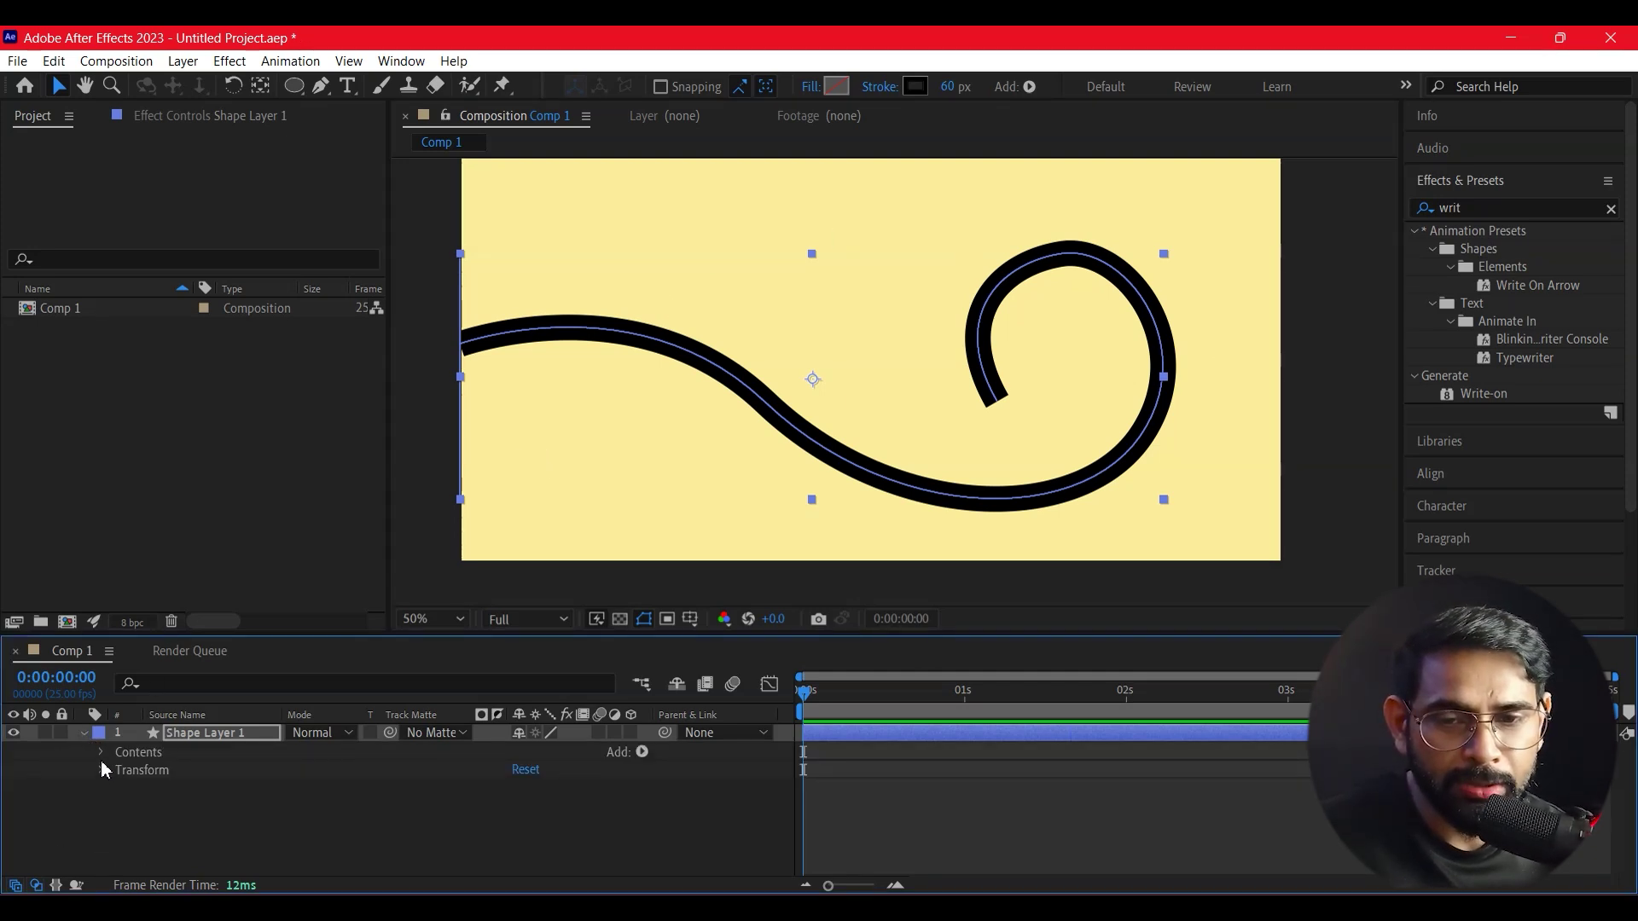
click(101, 753)
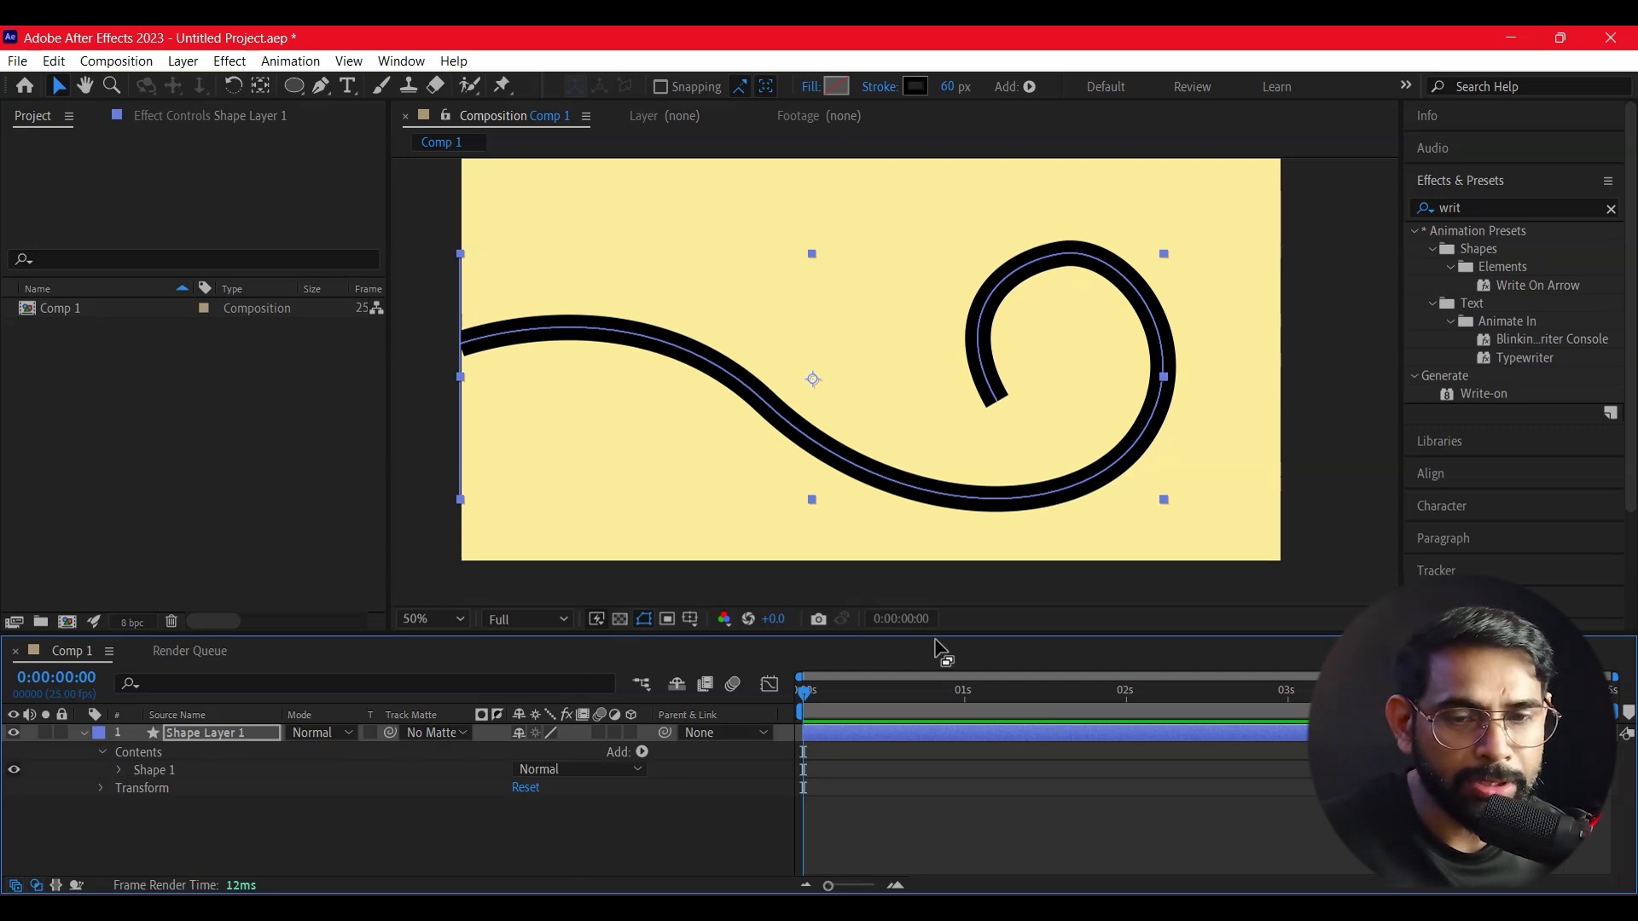
click(119, 771)
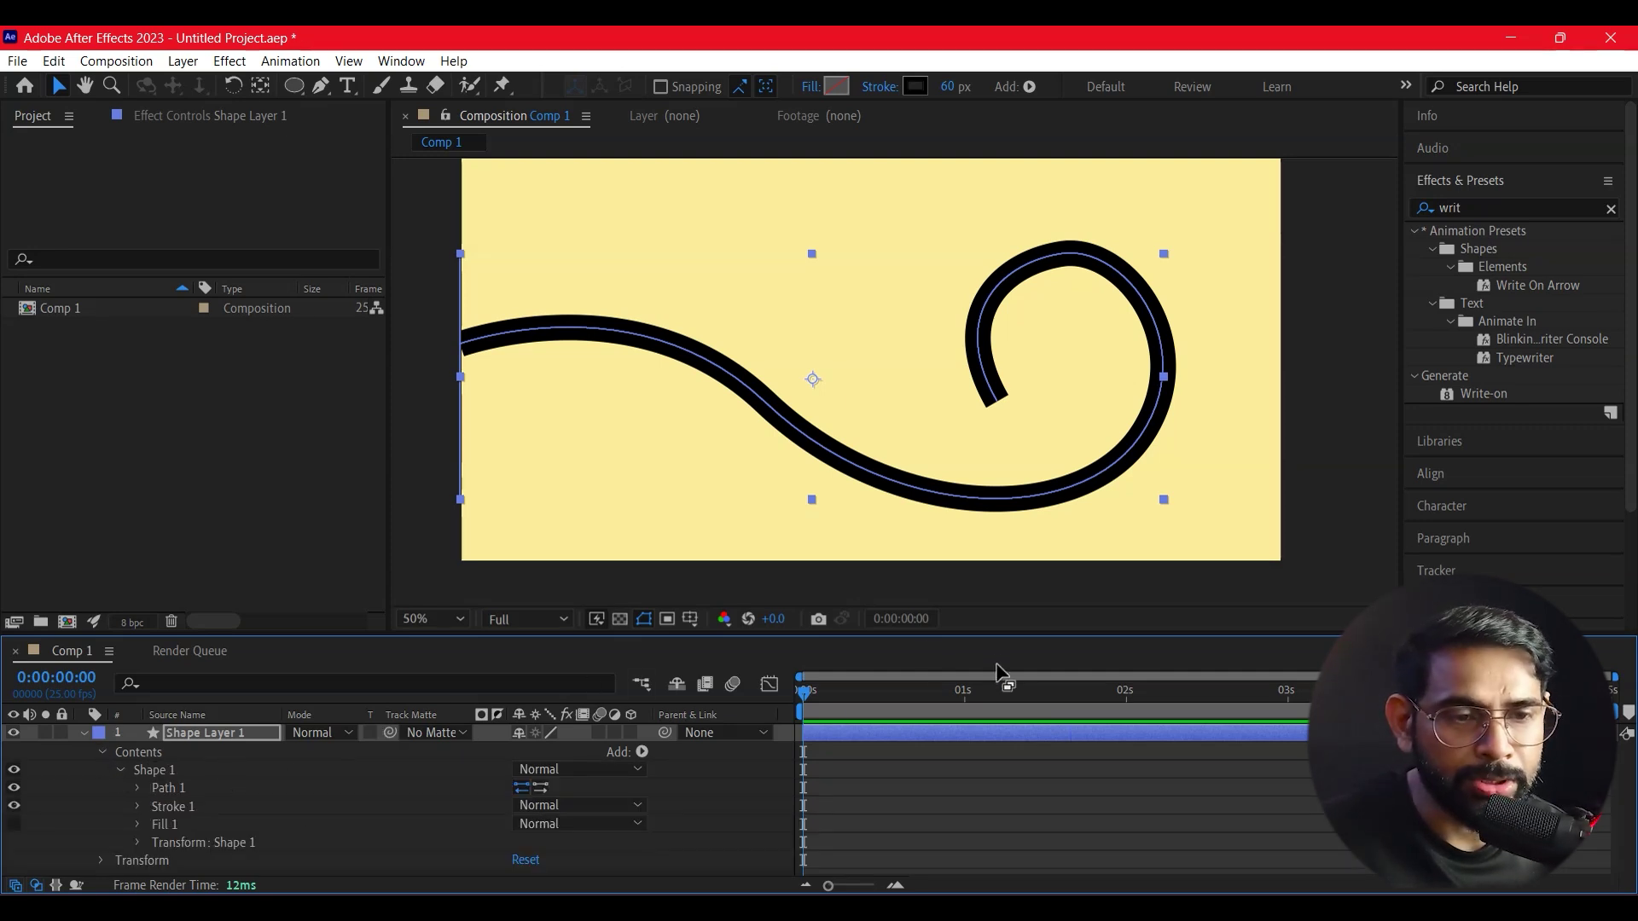
drag(998, 635, 998, 550)
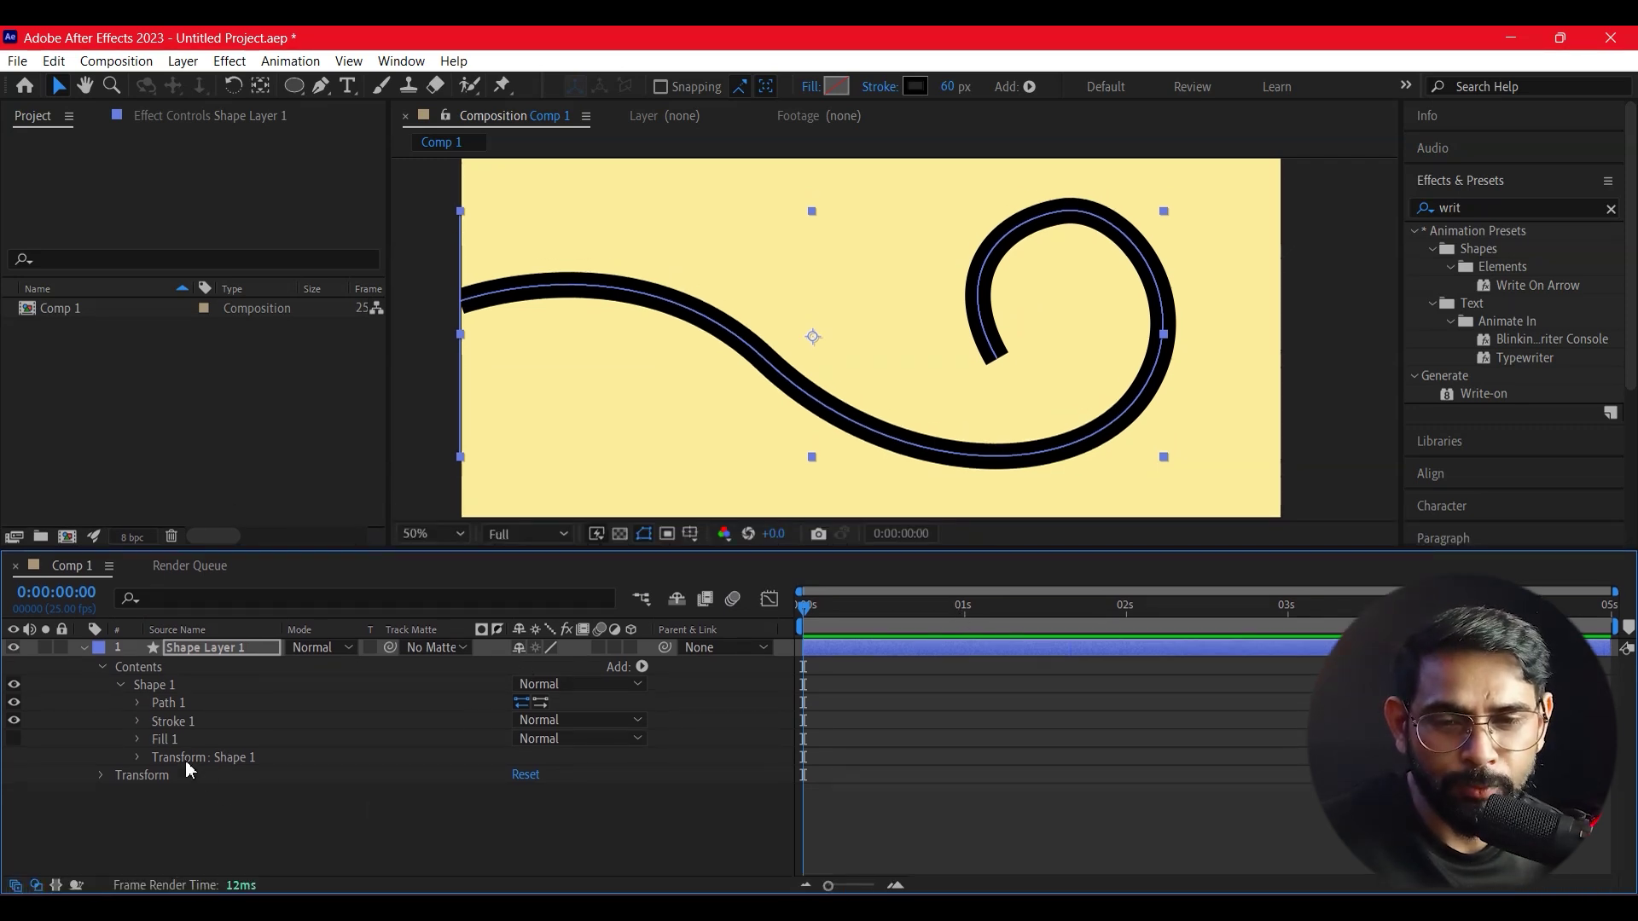
click(137, 721)
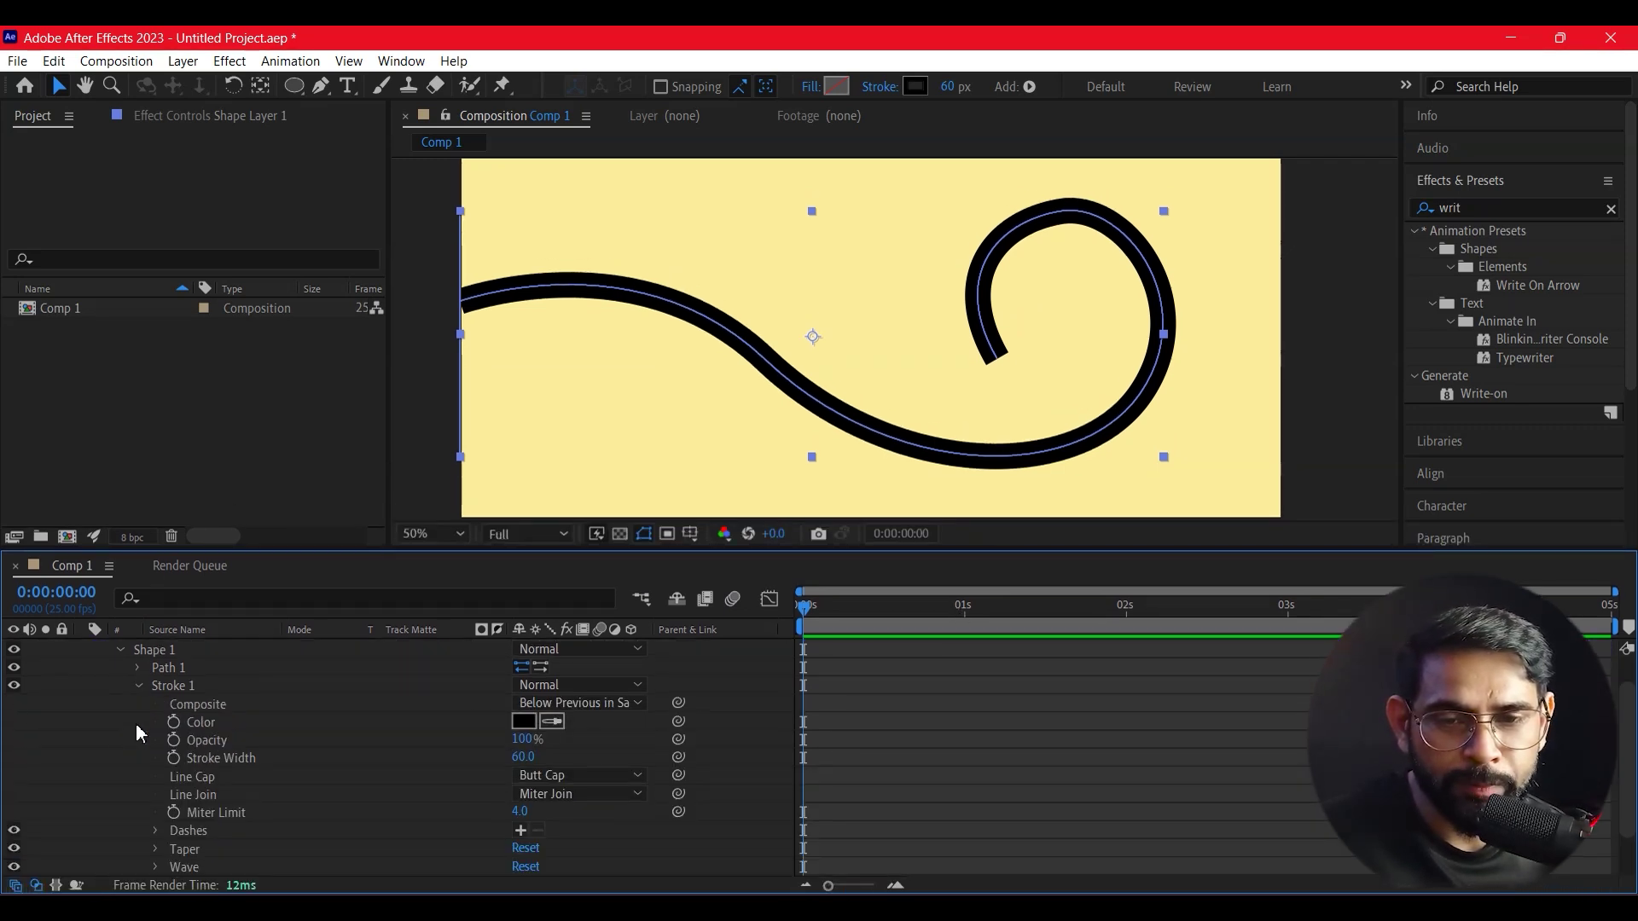
scroll(253, 797, down, 2)
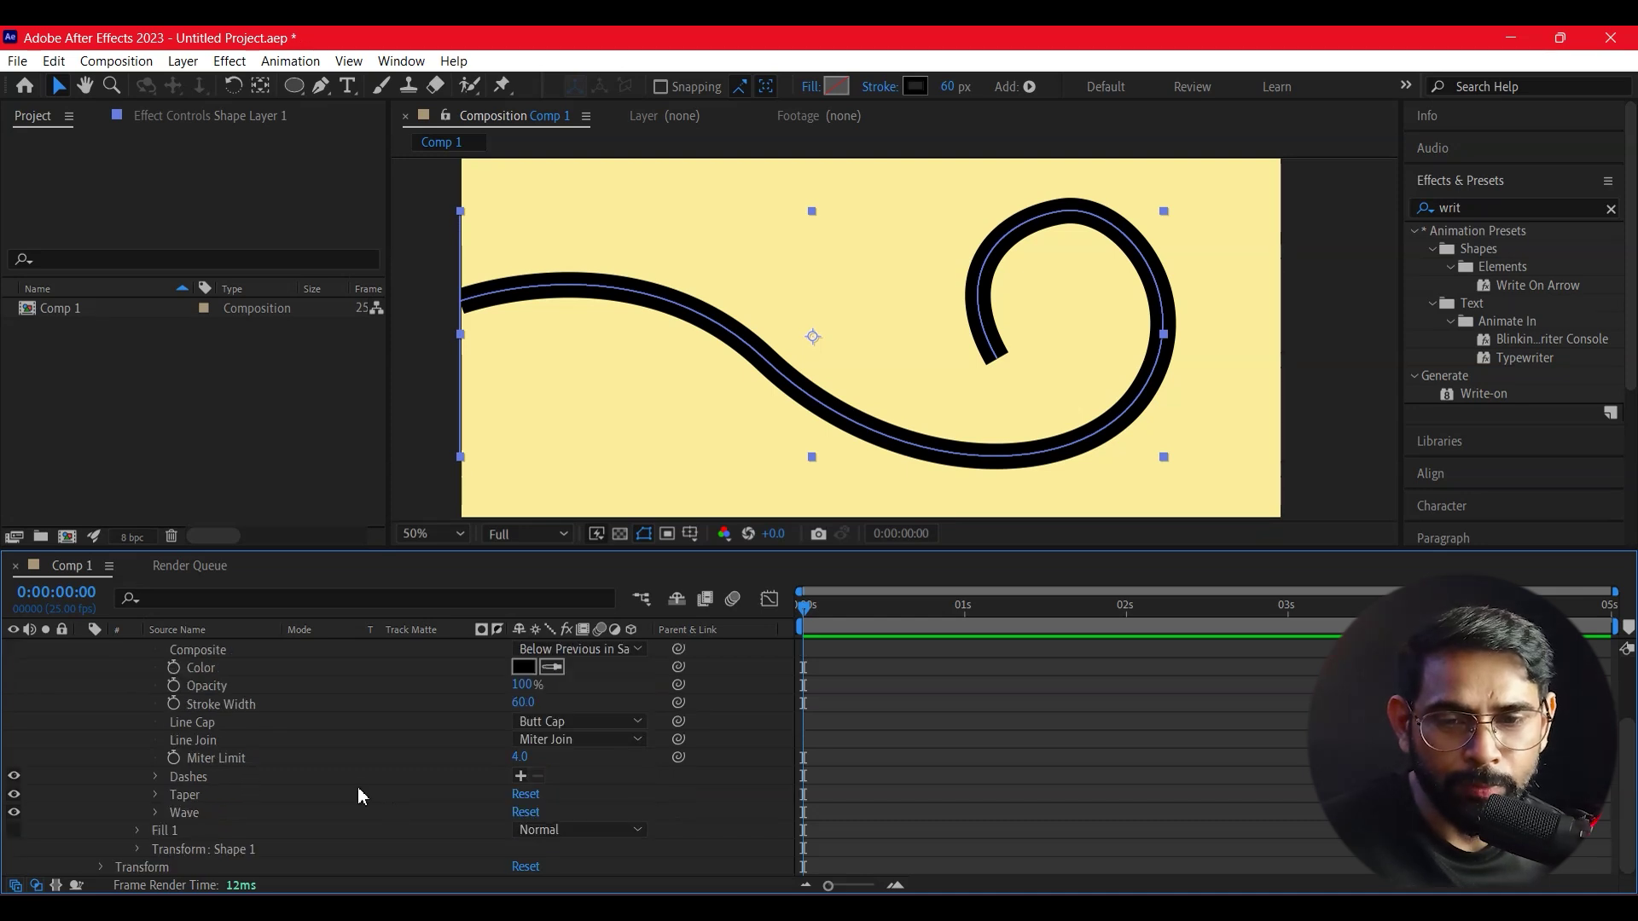
click(155, 795)
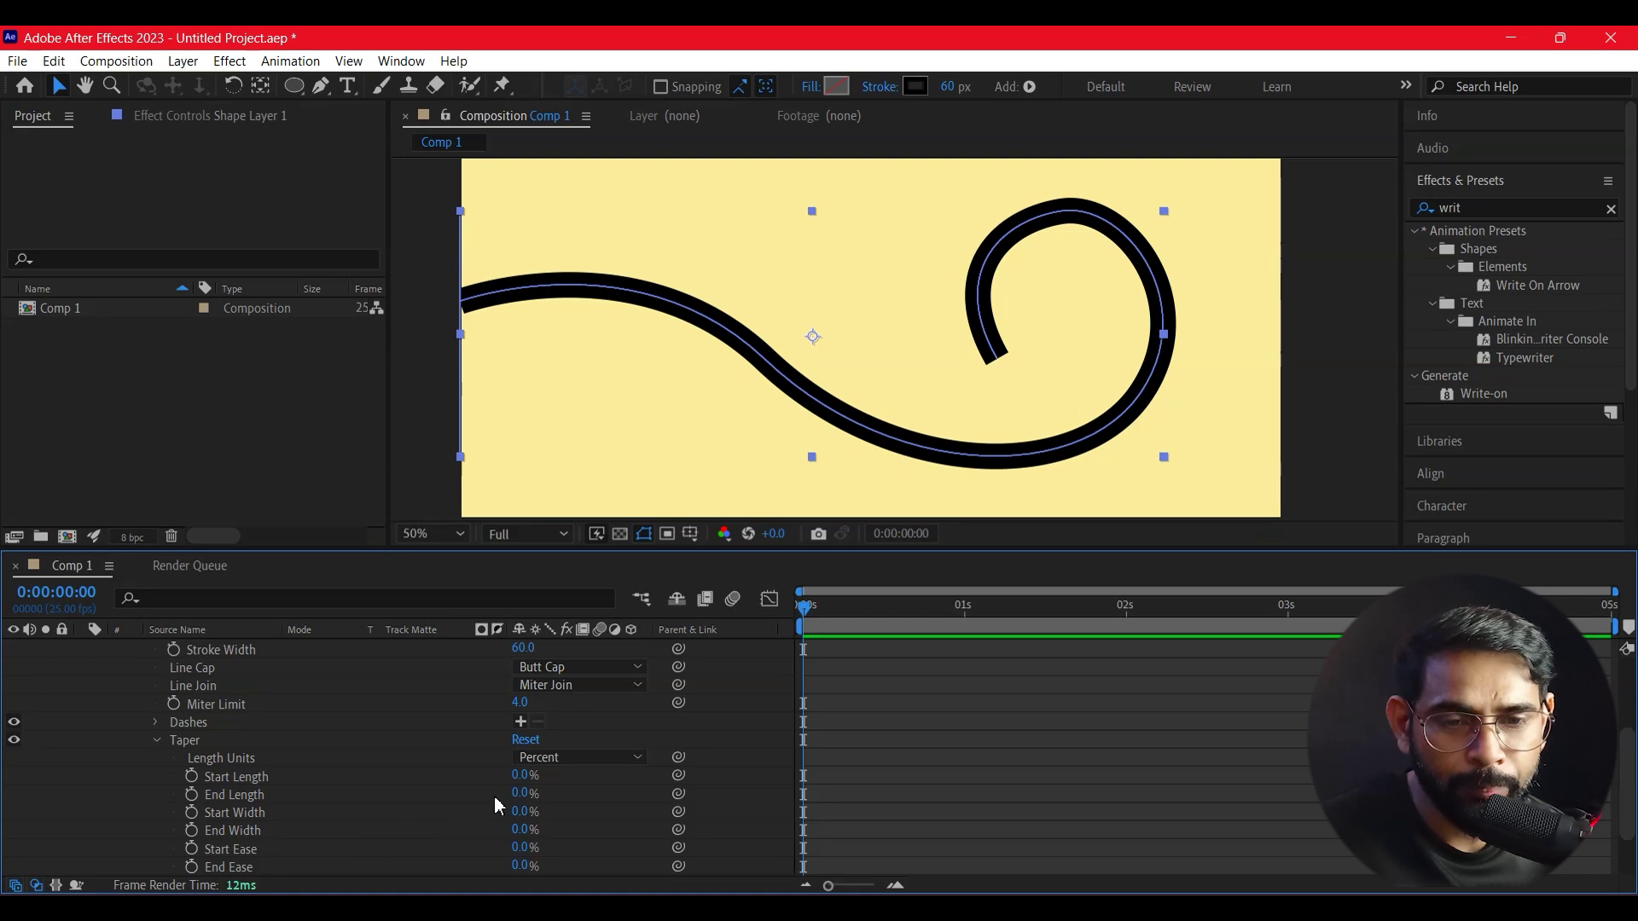
drag(523, 785, 546, 776)
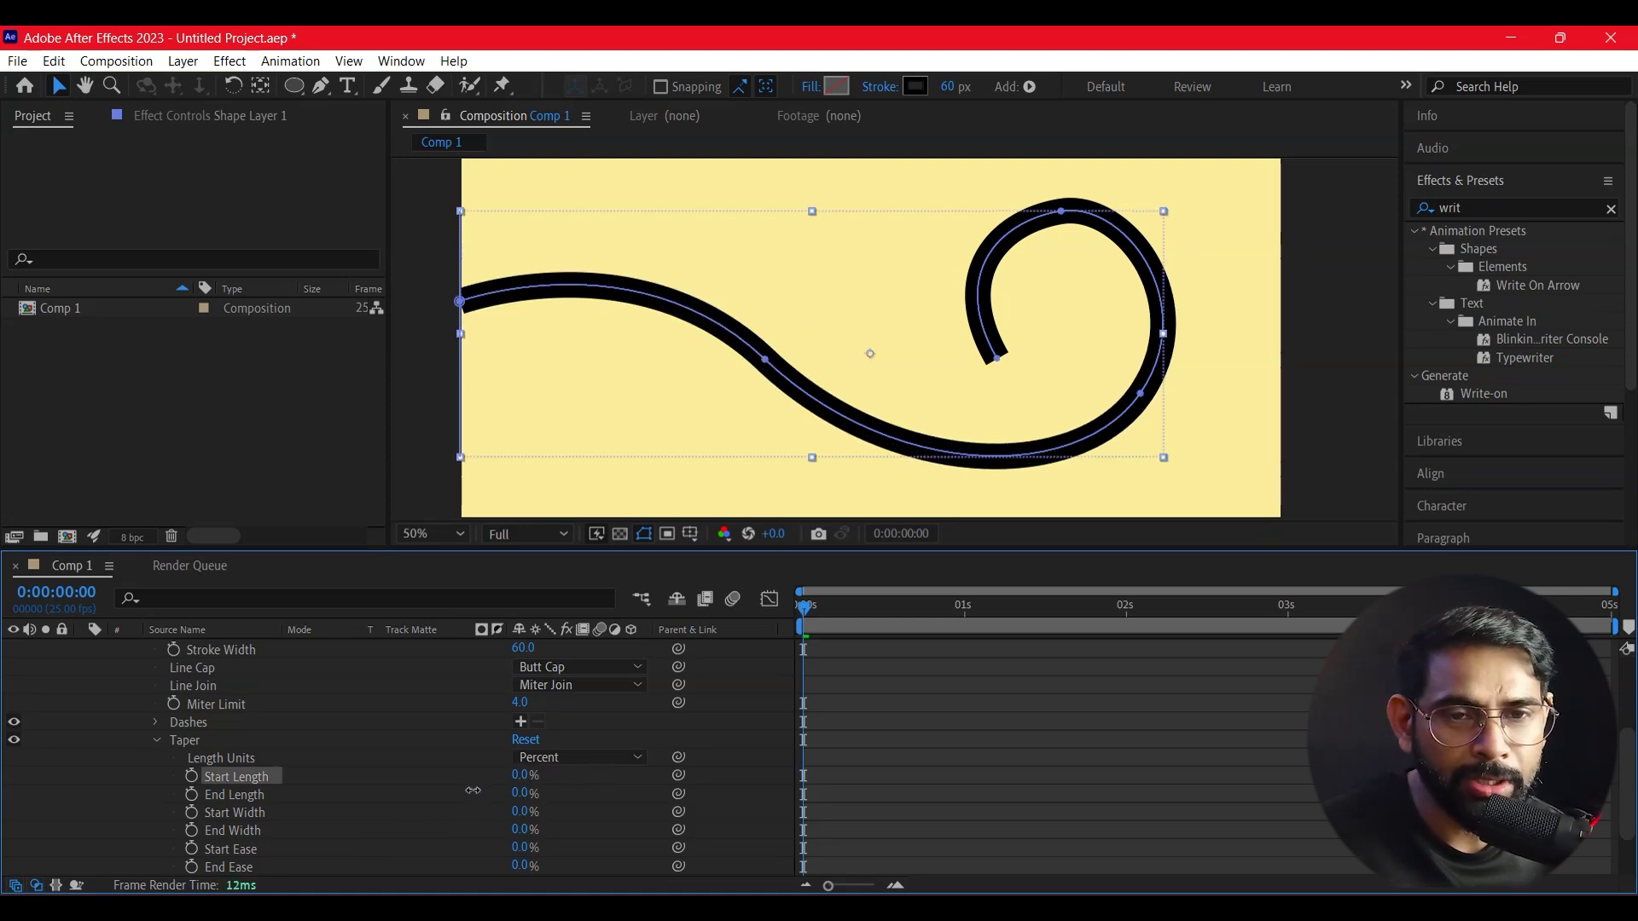
mouse_move(546, 777)
mouse_down()
mouse_move(440, 792)
mouse_move(604, 778)
mouse_up()
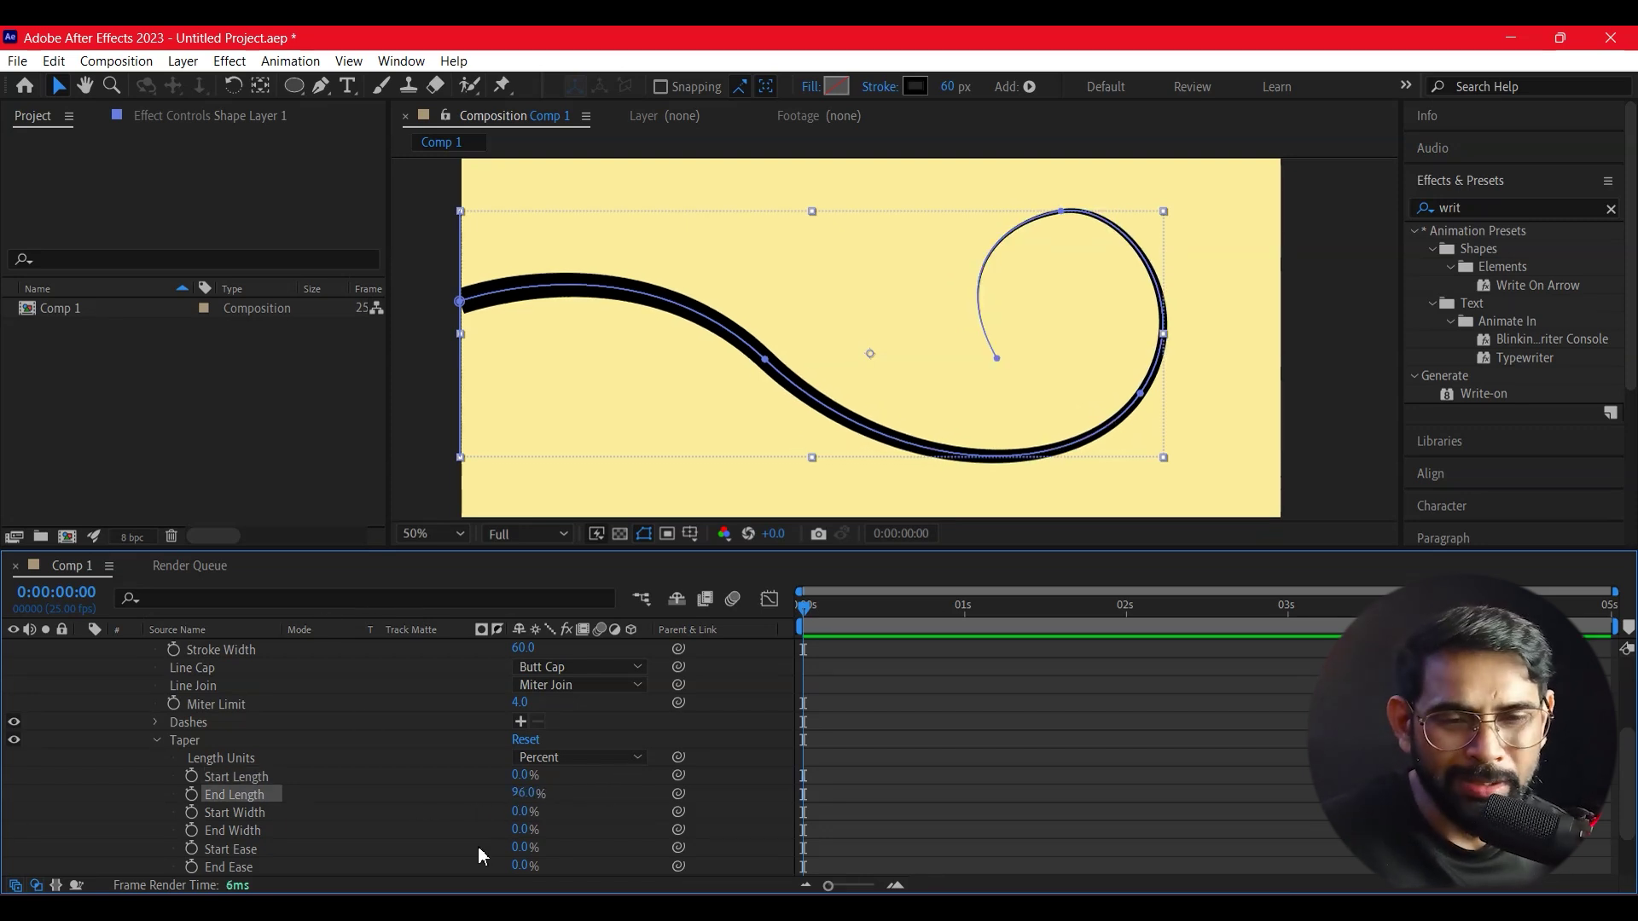
drag(510, 772, 476, 776)
Set the stroke width to 80 px and the Taper End Length to 86%
click(948, 86)
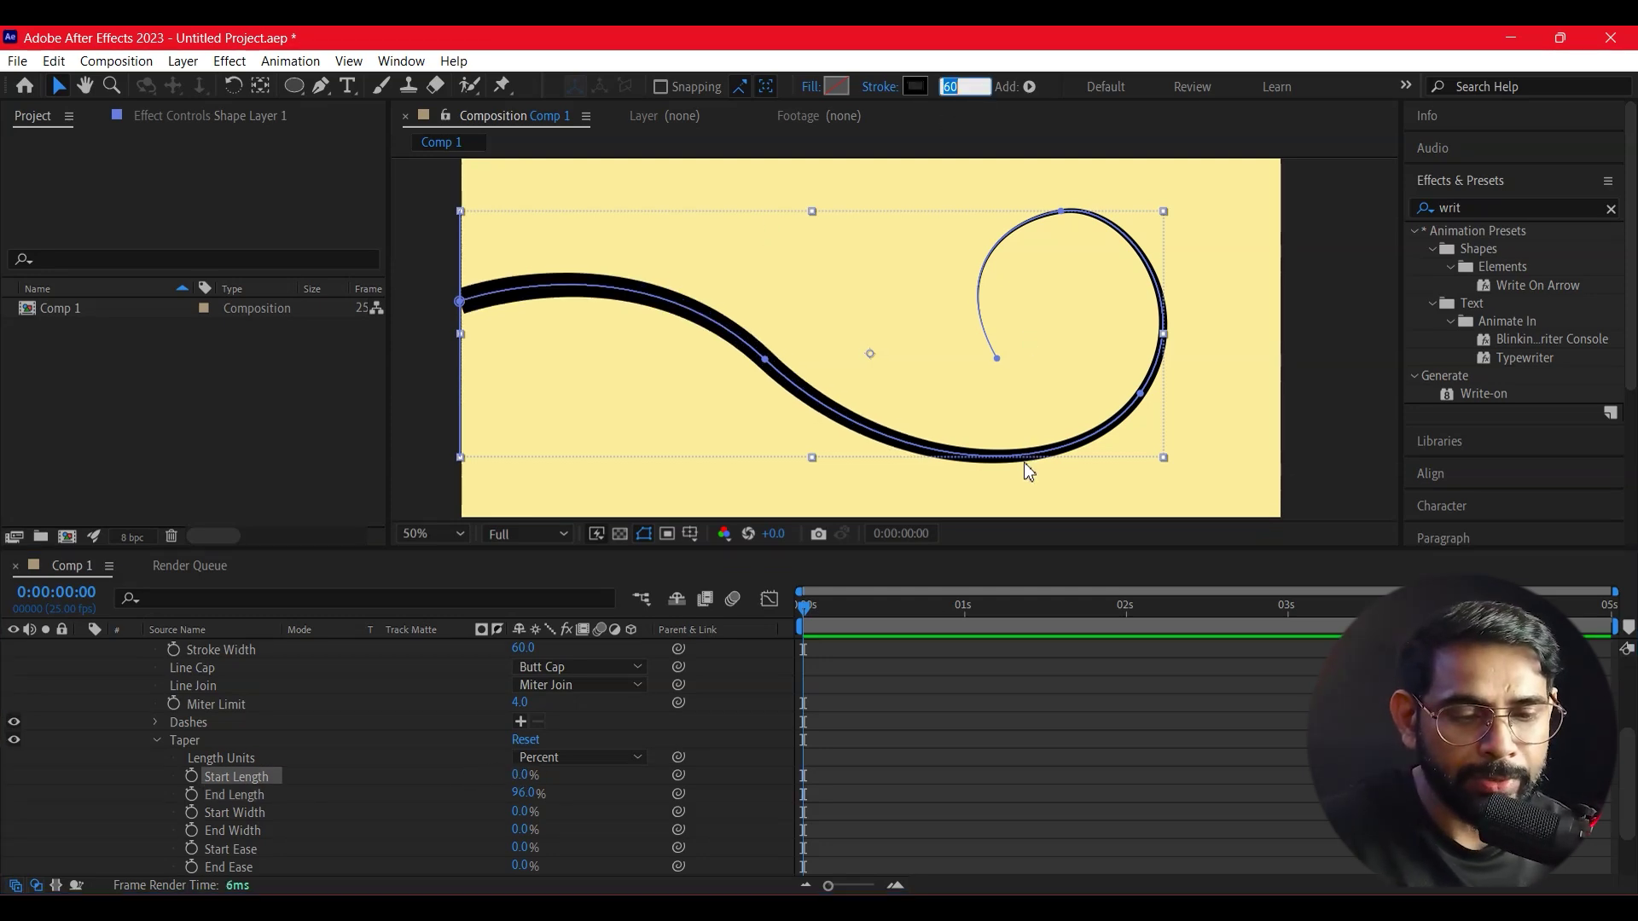
text(80)
key(Return)
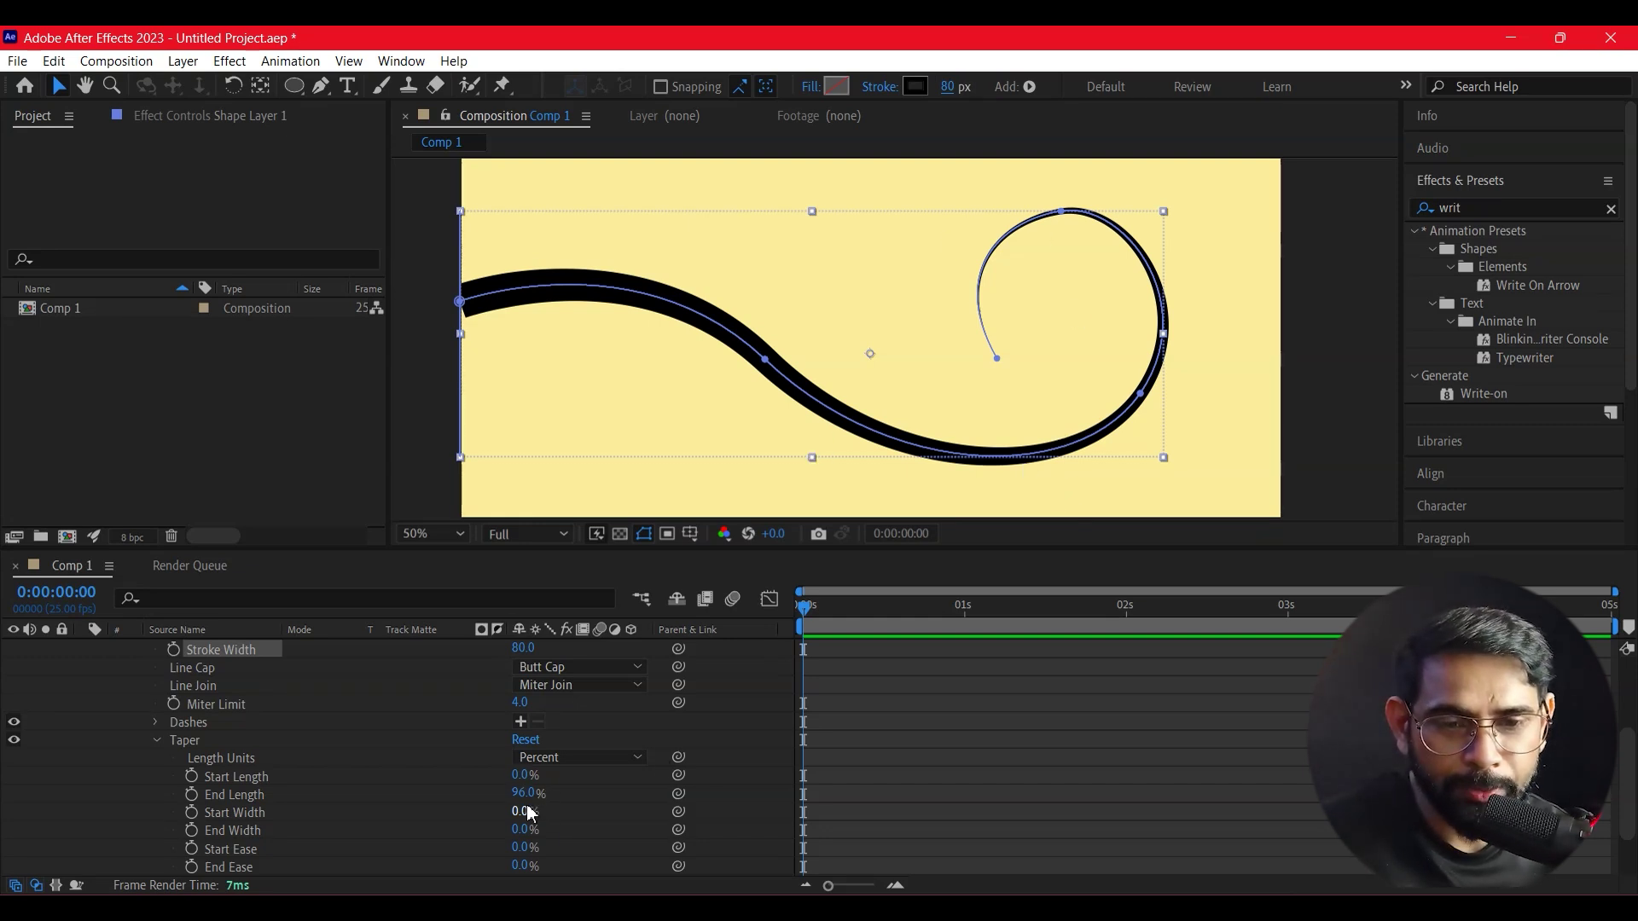
drag(524, 793, 505, 804)
drag(504, 808, 540, 812)
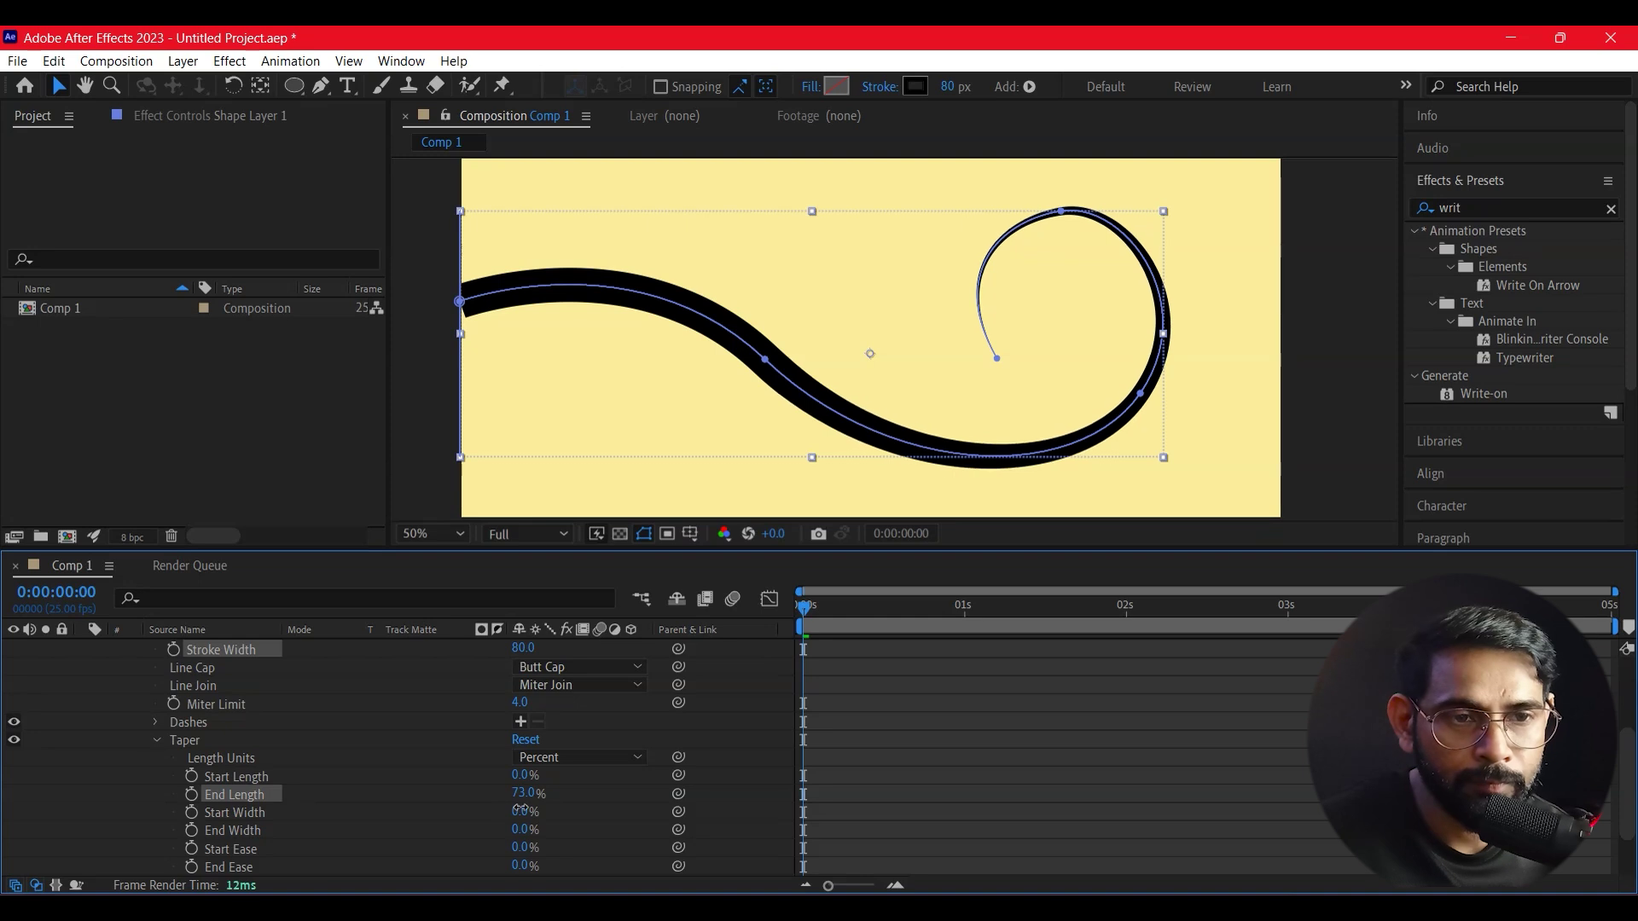
drag(540, 811, 555, 801)
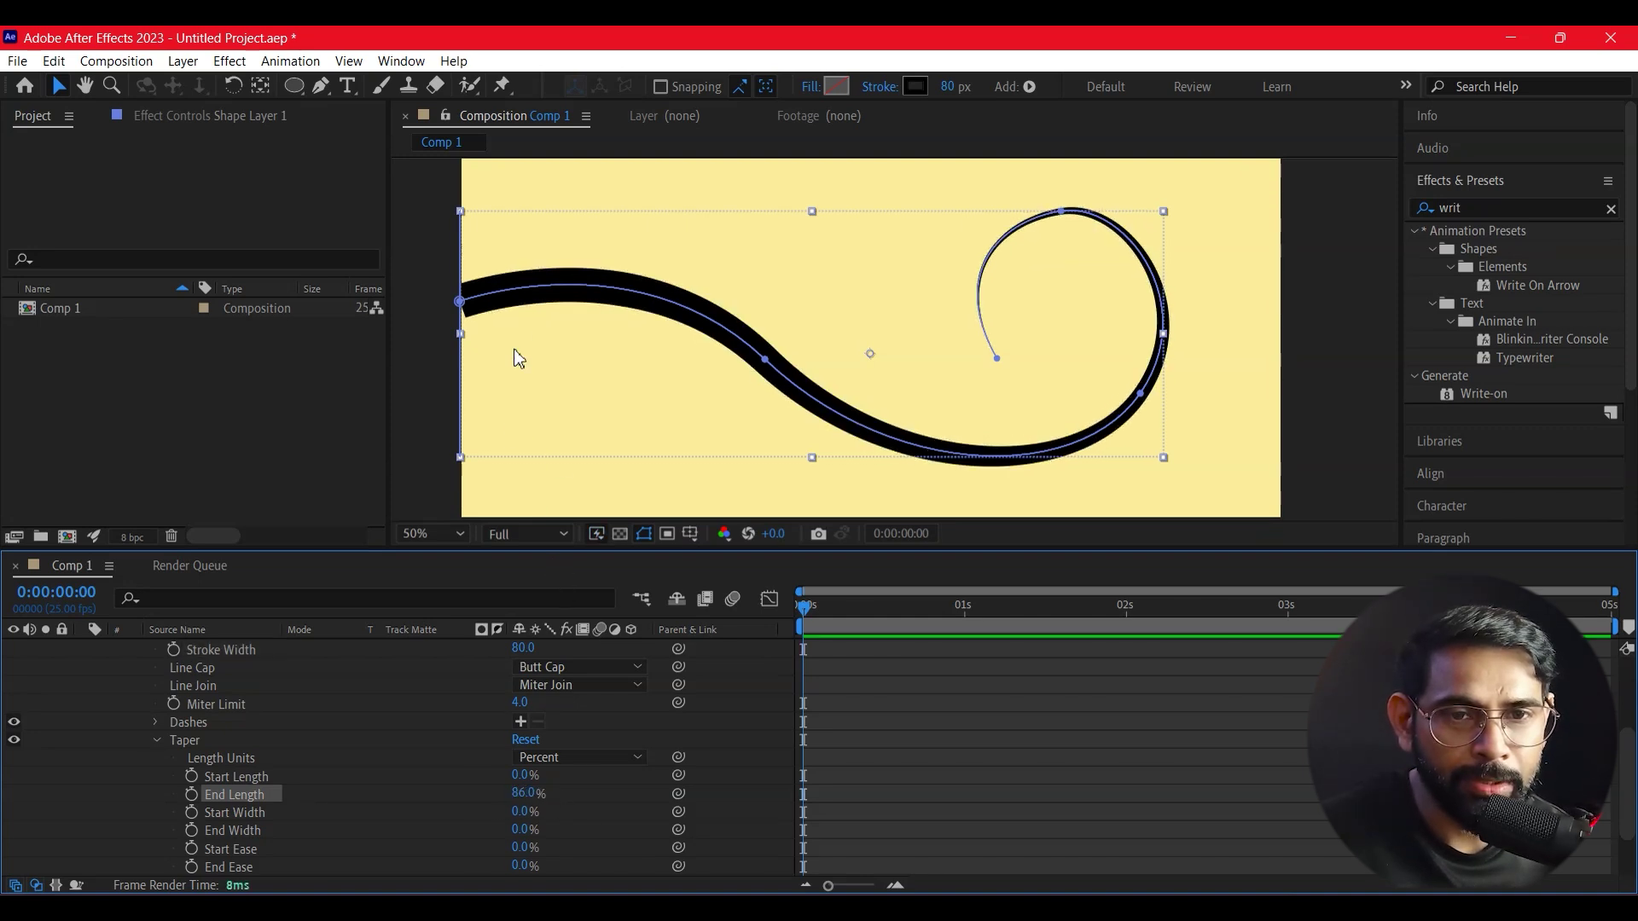
Nudge the swirl left and down, then smooth its middle bend and reshape the top curl
drag(541, 285, 531, 296)
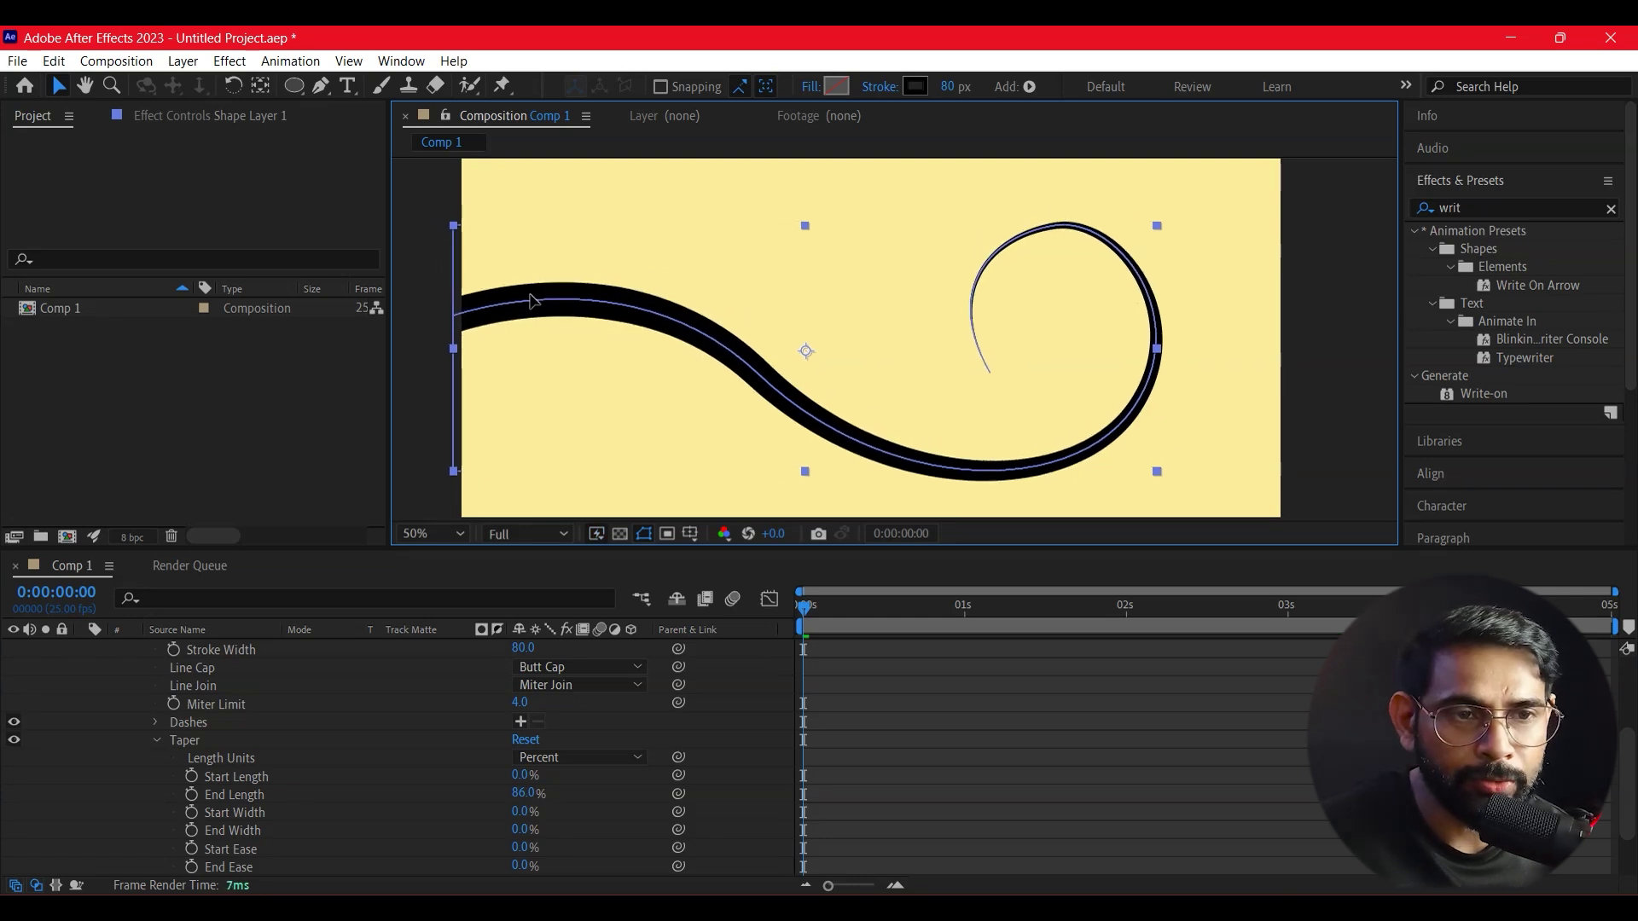
click(297, 457)
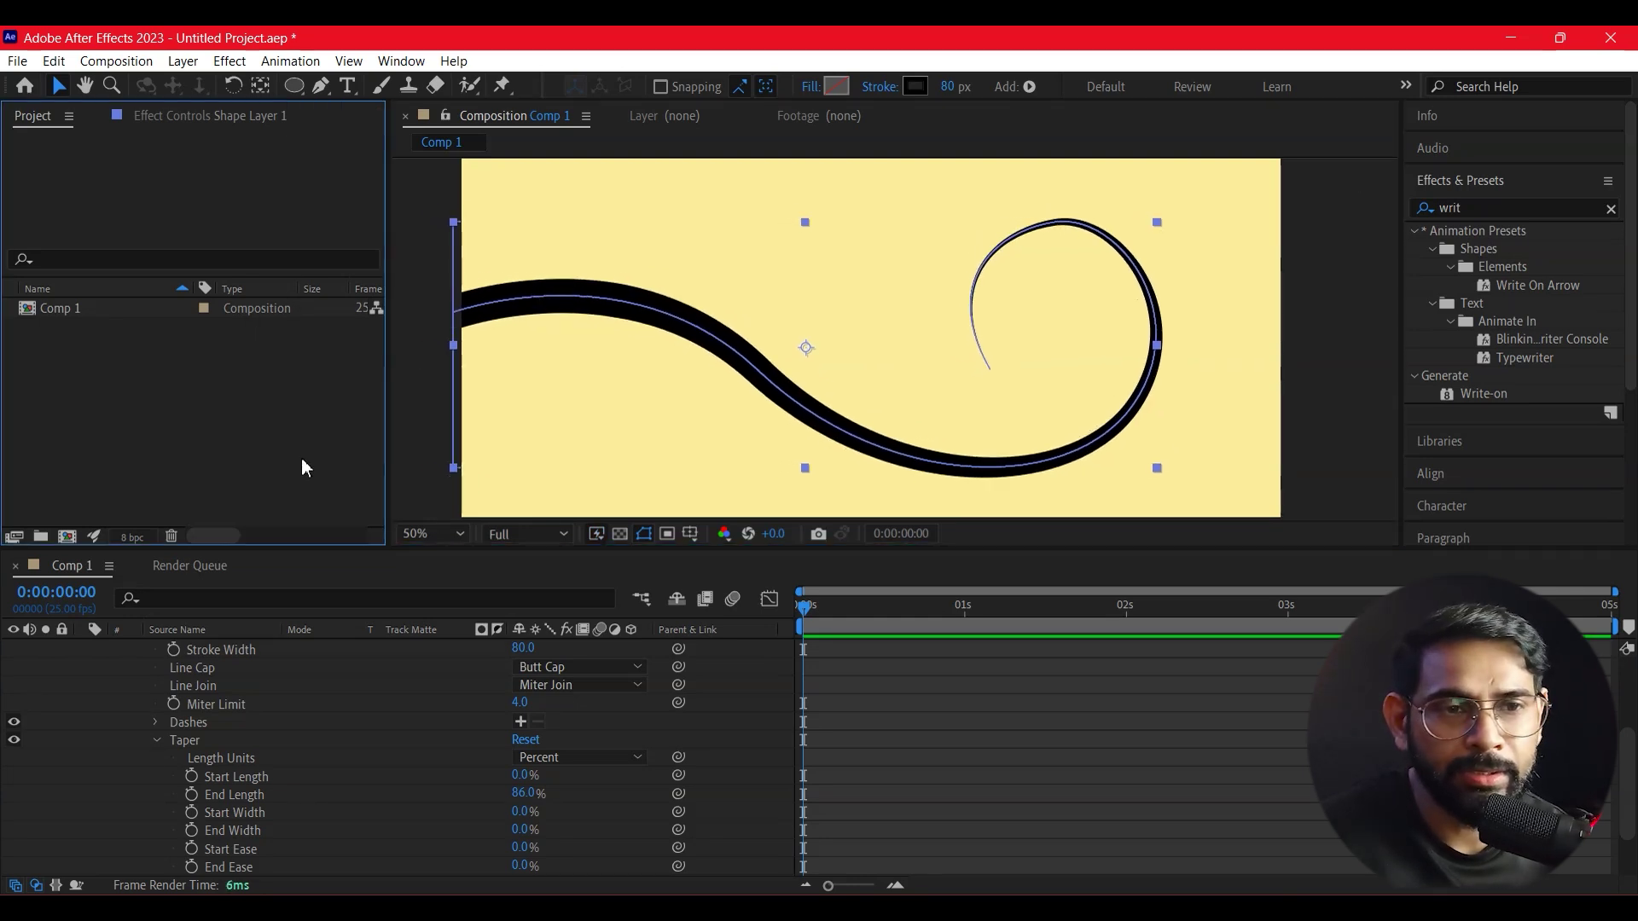
click(802, 611)
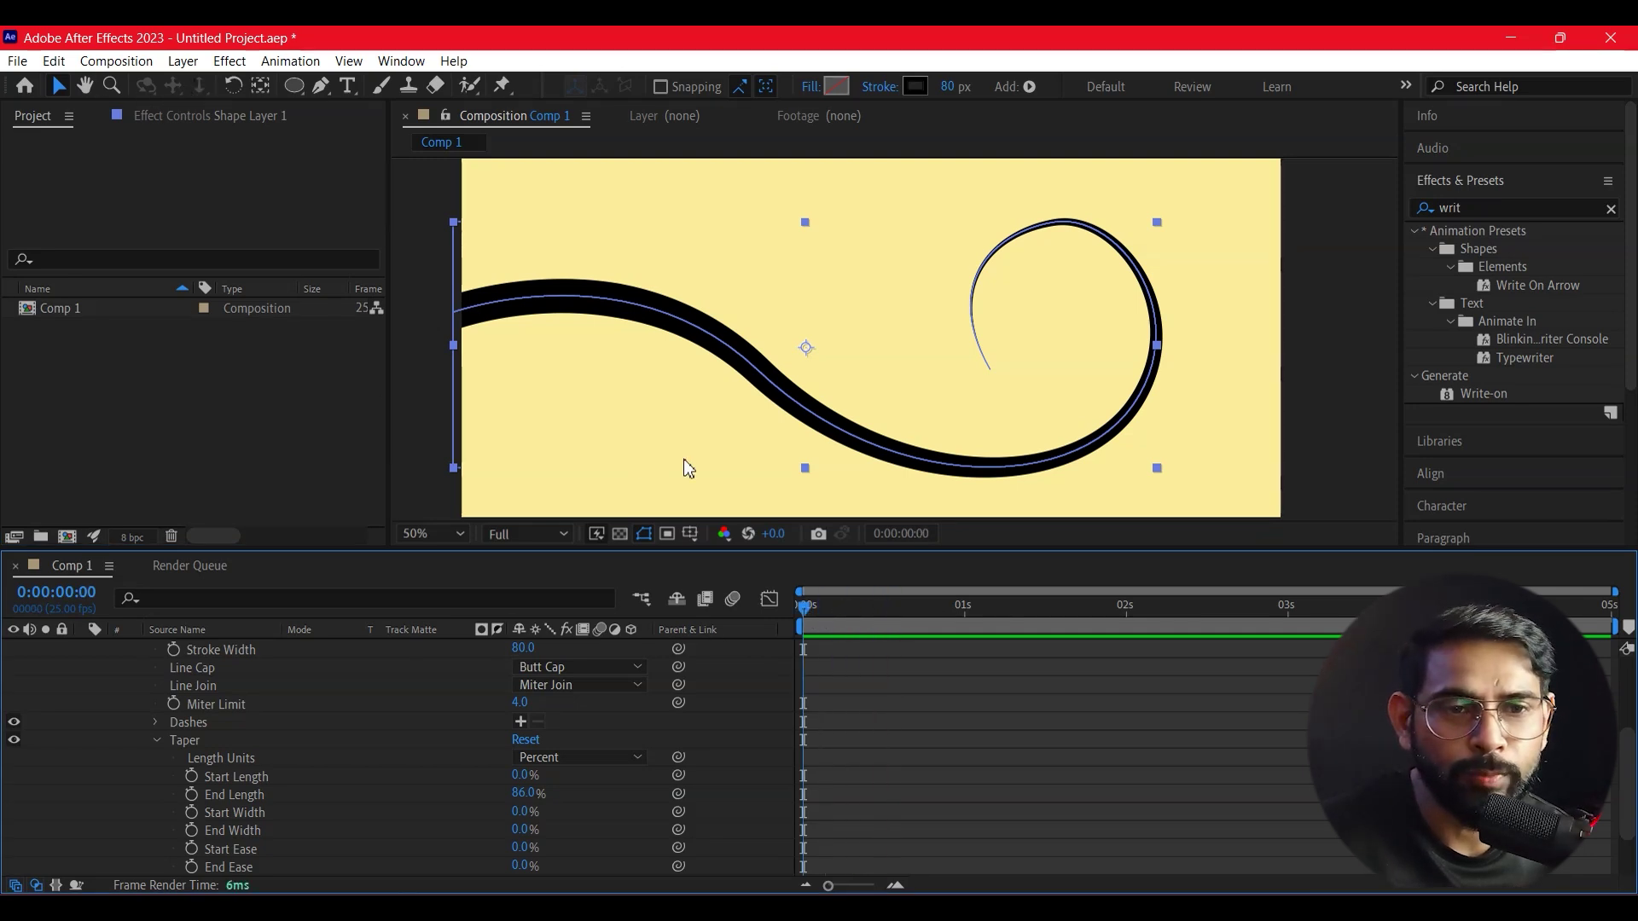
click(1309, 382)
click(780, 393)
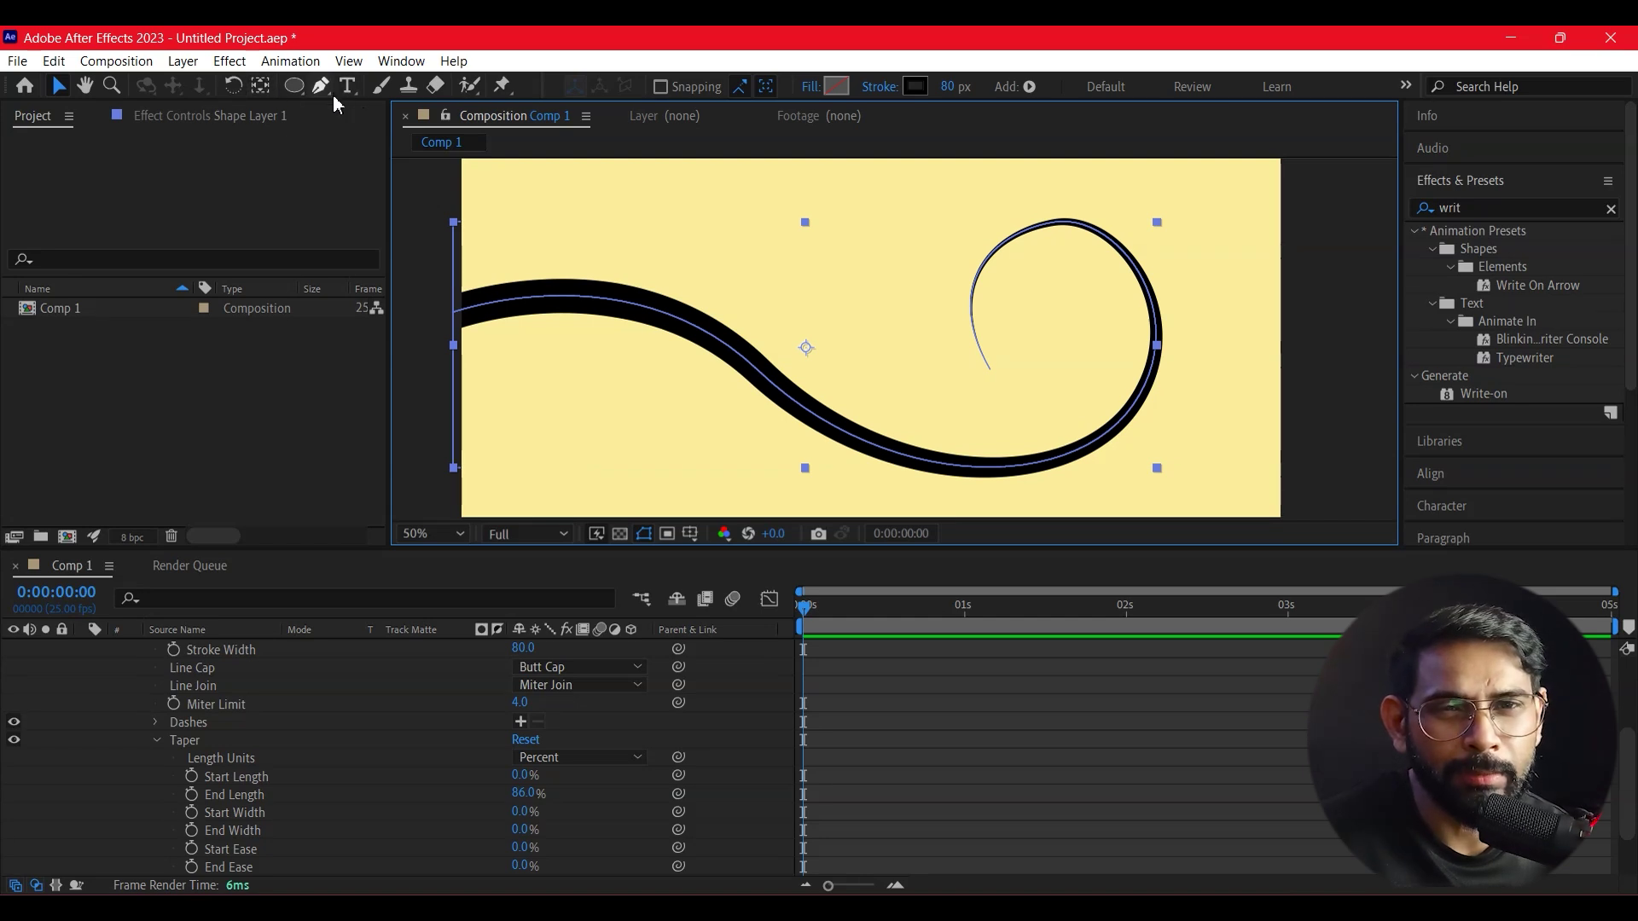
key(g)
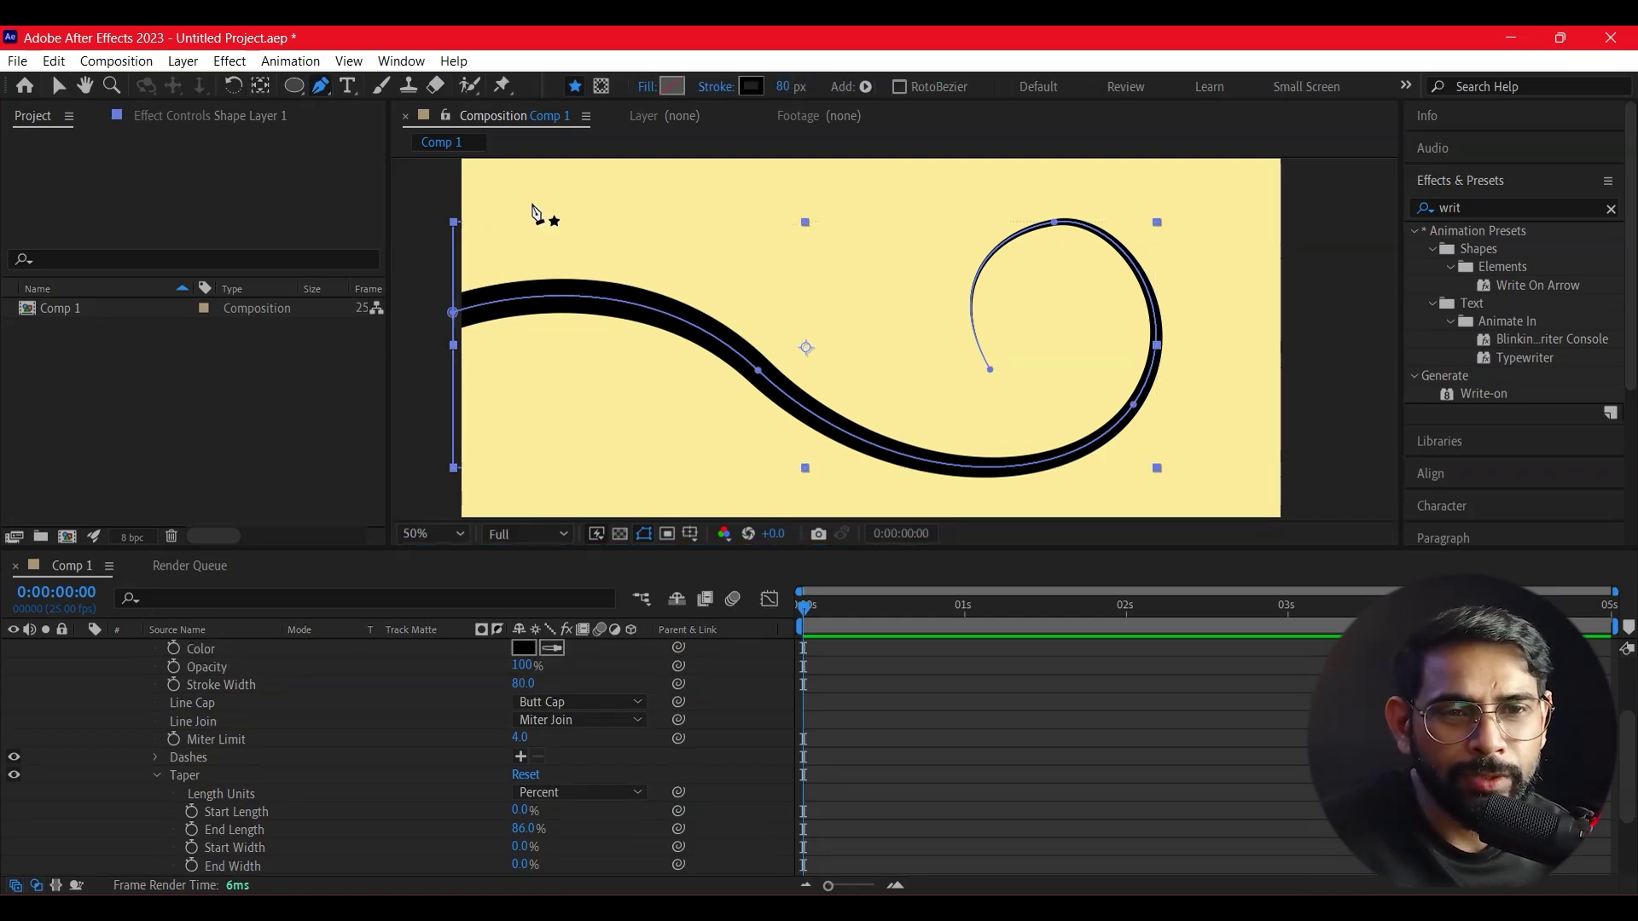
mouse_move(759, 373)
mouse_down()
mouse_move(887, 493)
mouse_move(905, 487)
mouse_up()
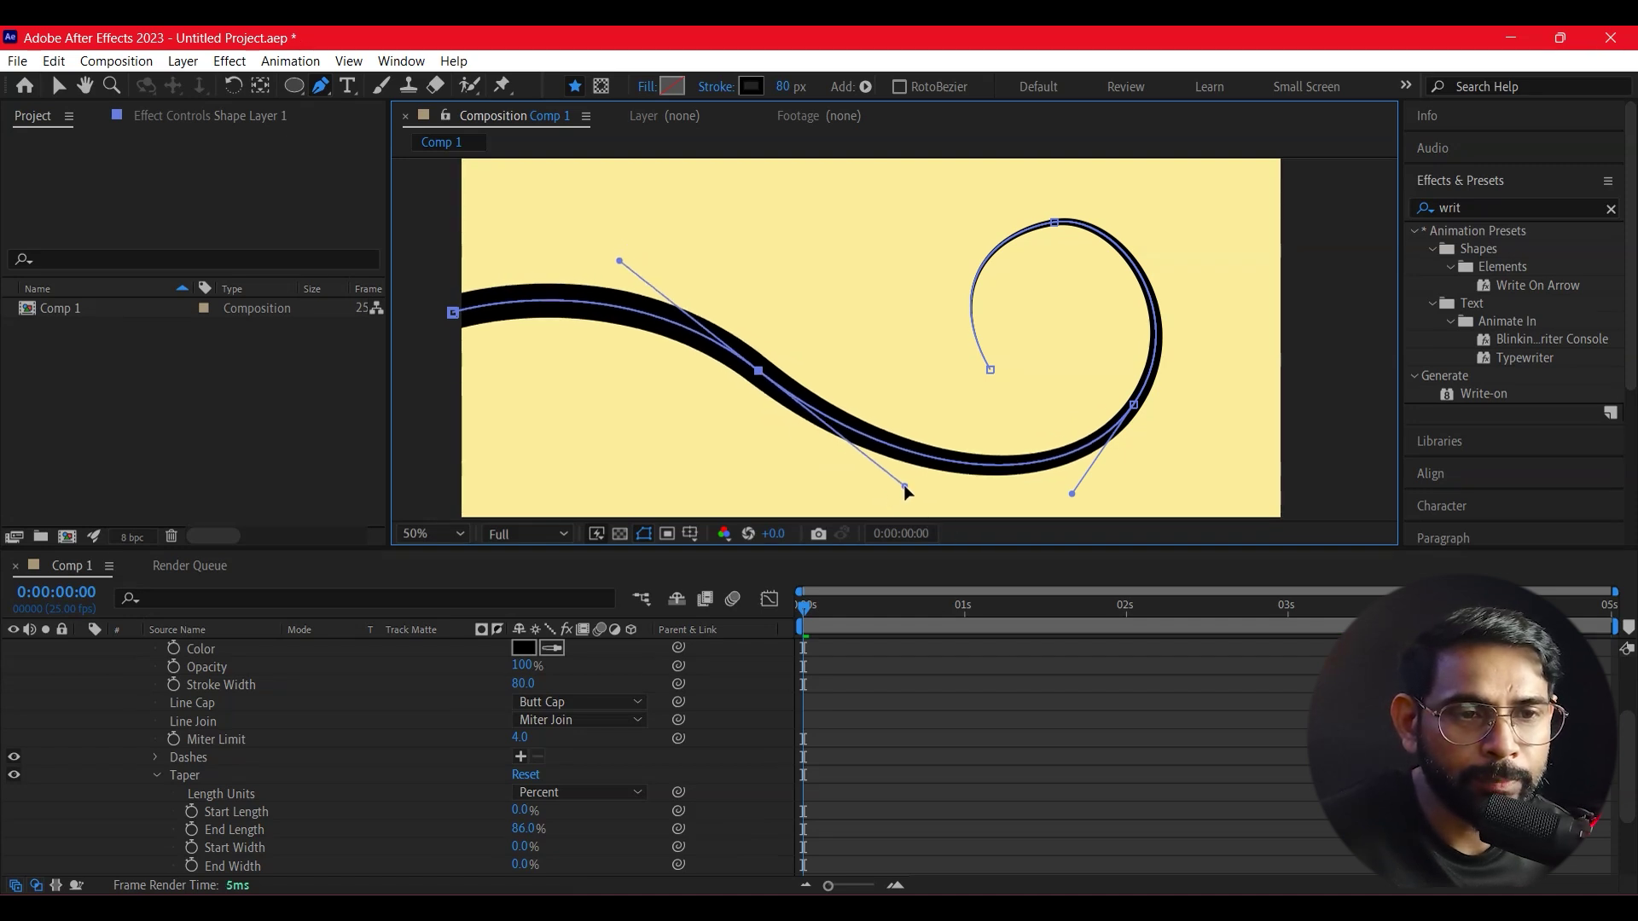
mouse_move(1056, 225)
mouse_down()
mouse_move(992, 245)
mouse_move(988, 221)
mouse_up()
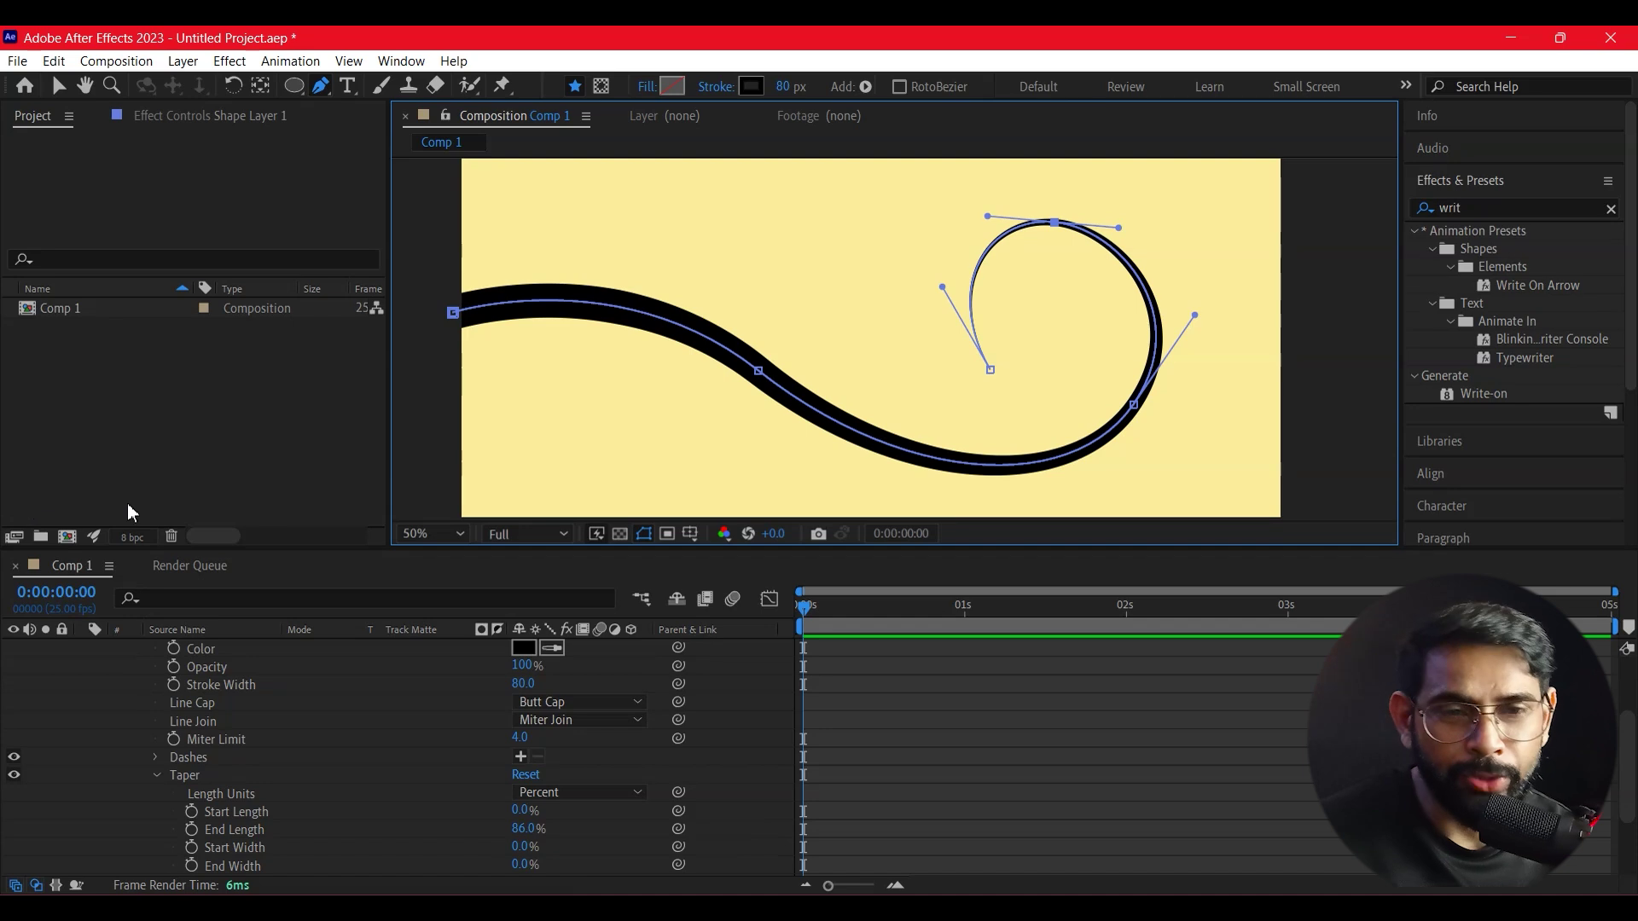
scroll(494, 663, up, 3)
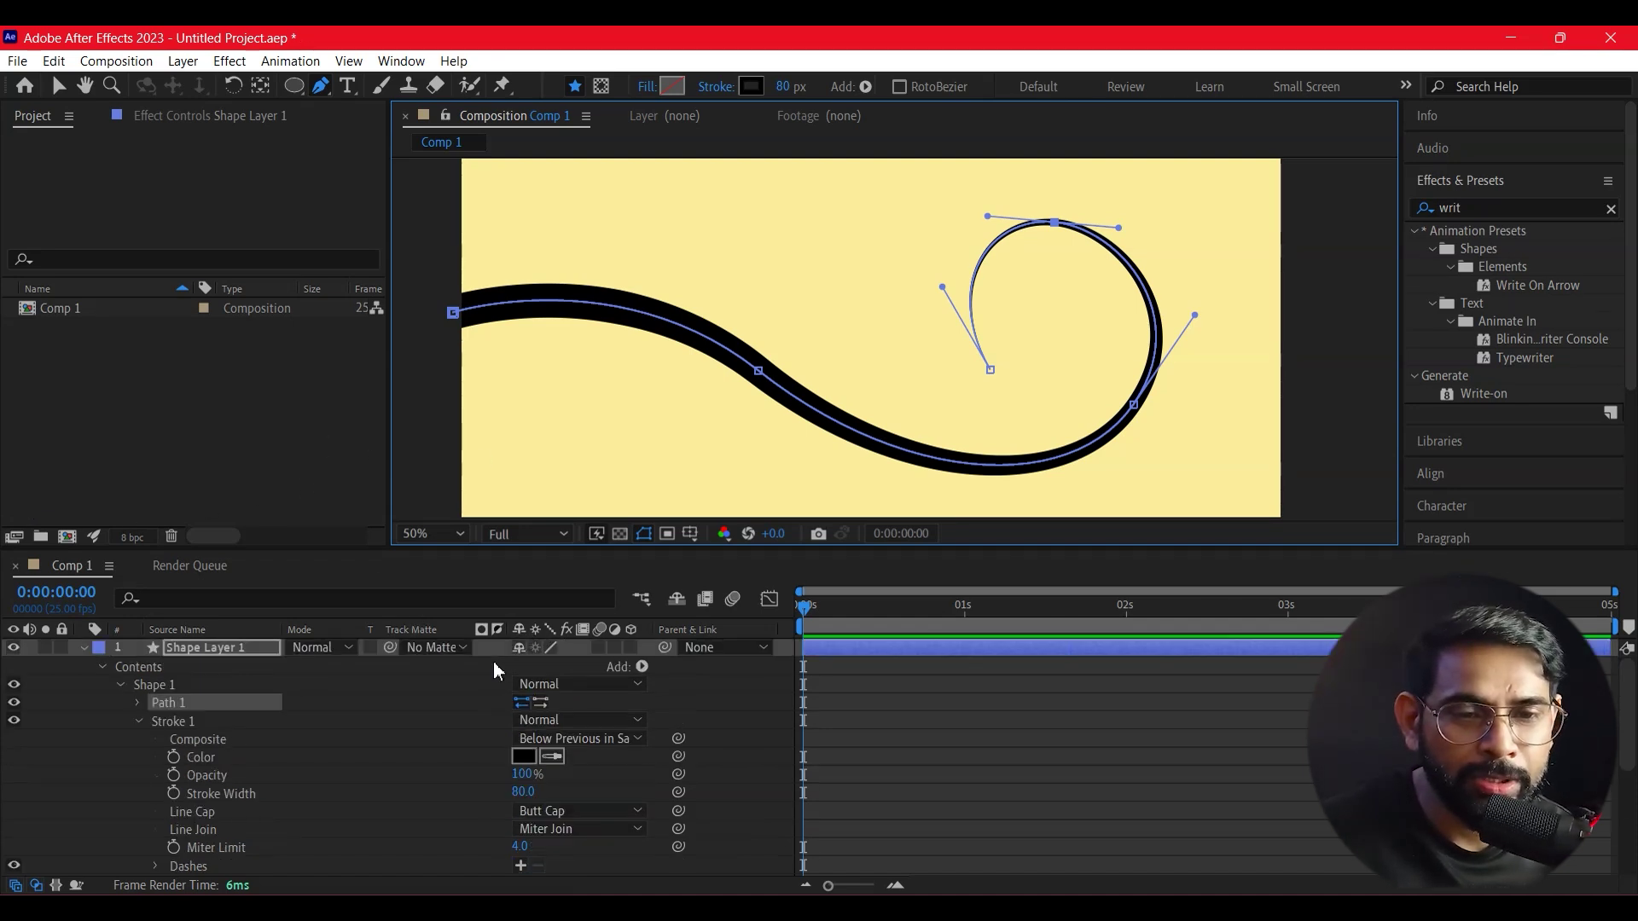
click(641, 669)
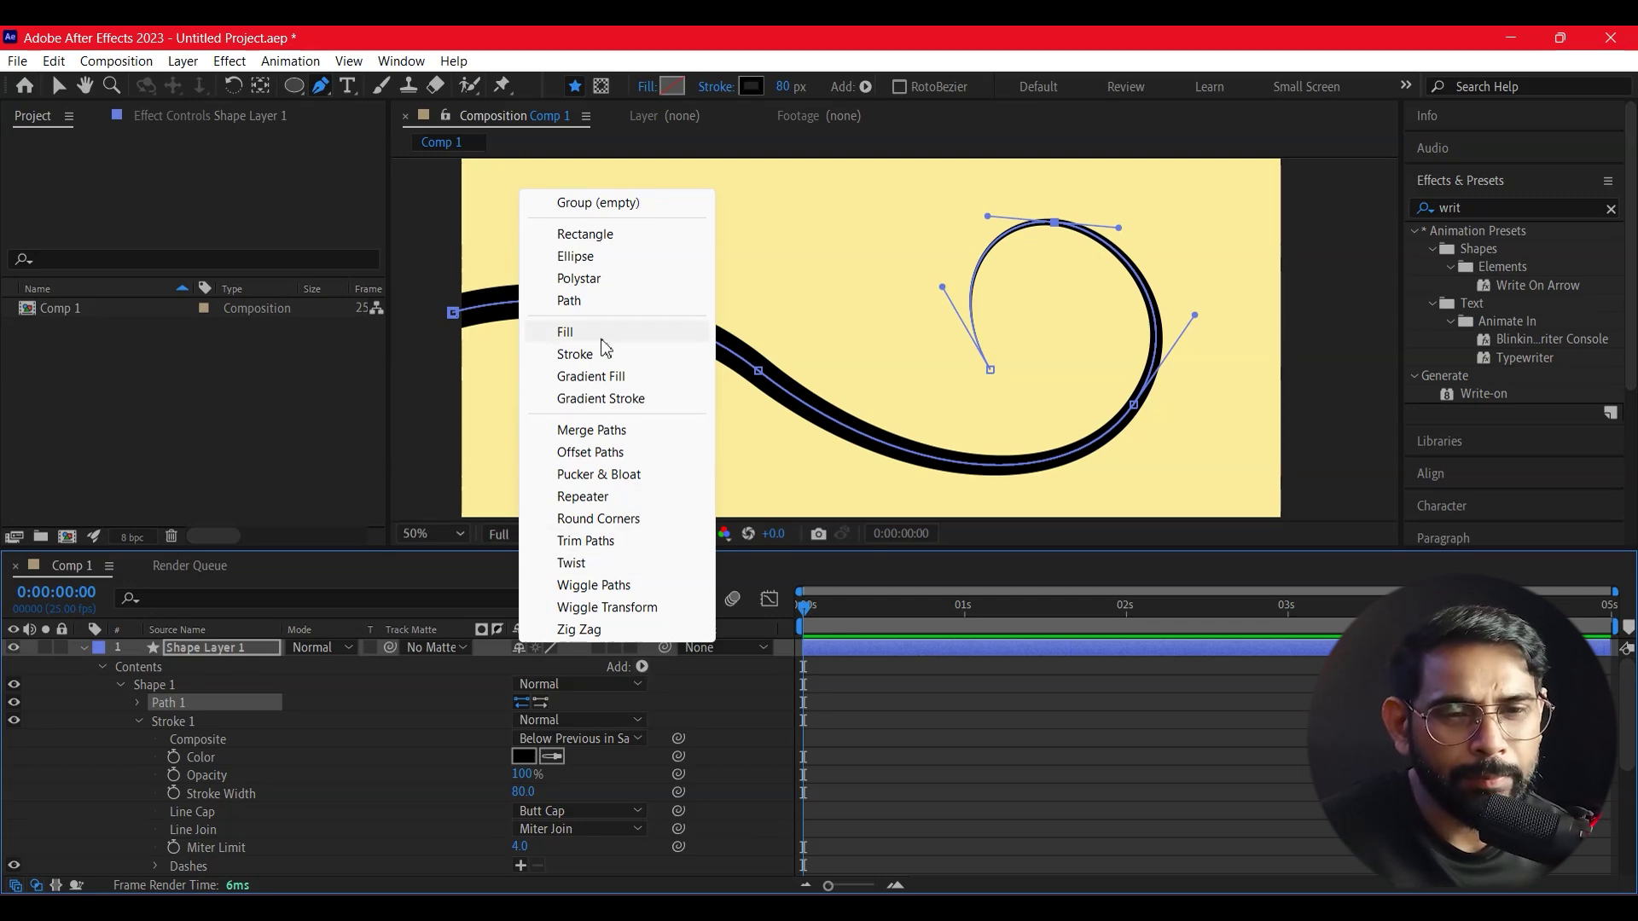
Add Trim Paths to the shape and keyframe its End at 0% at the start
click(649, 541)
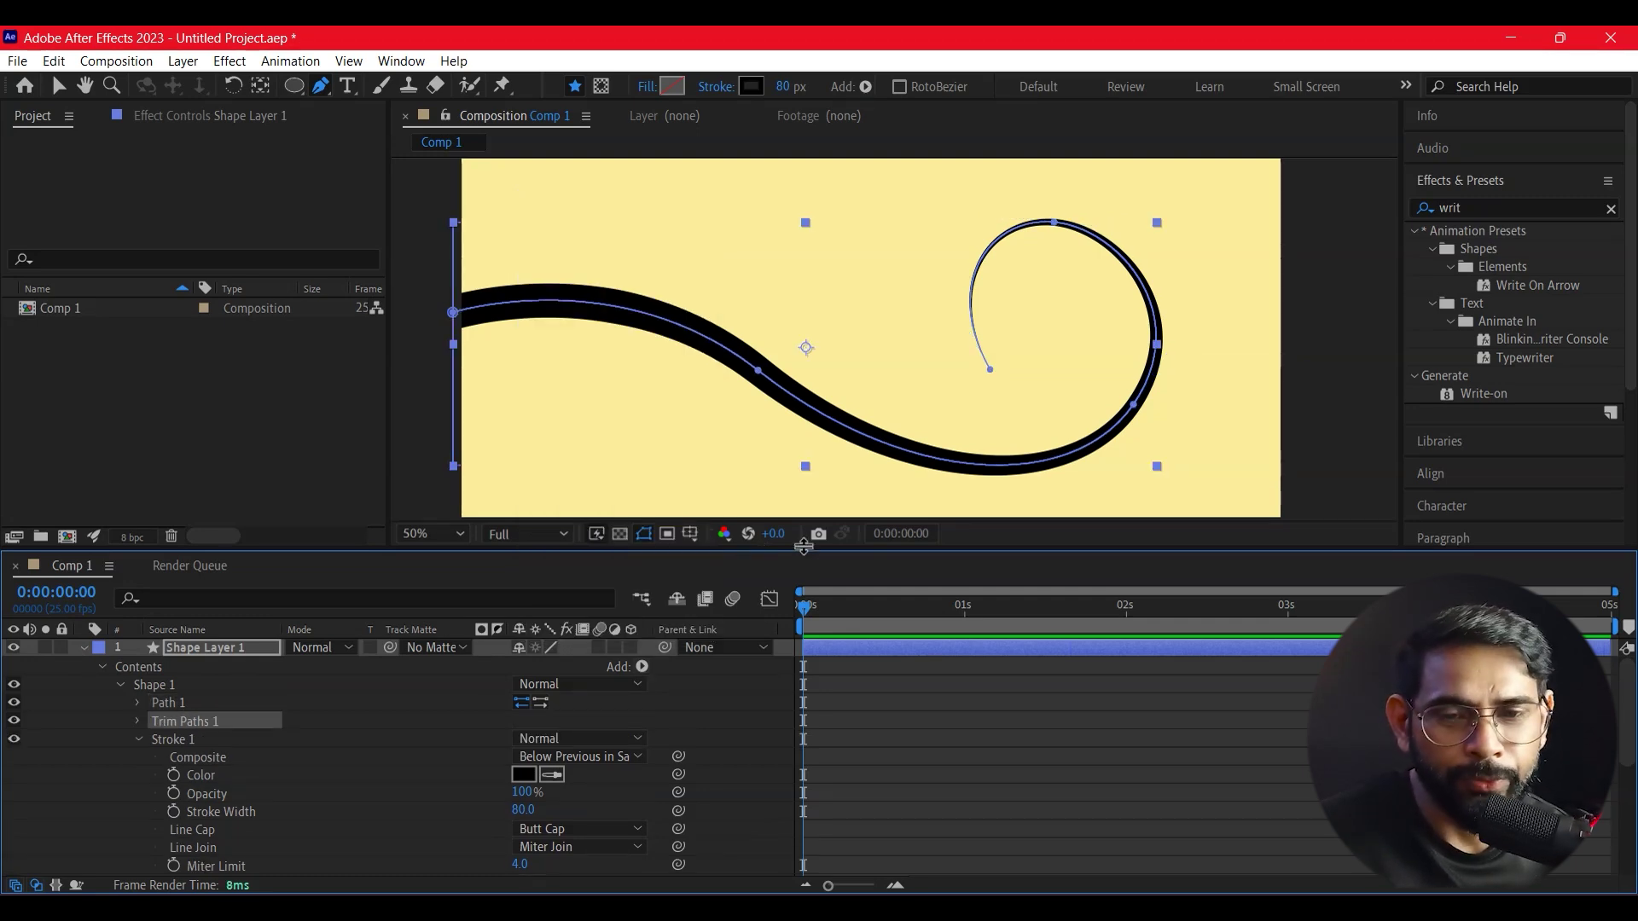
scroll(269, 780, down, 5)
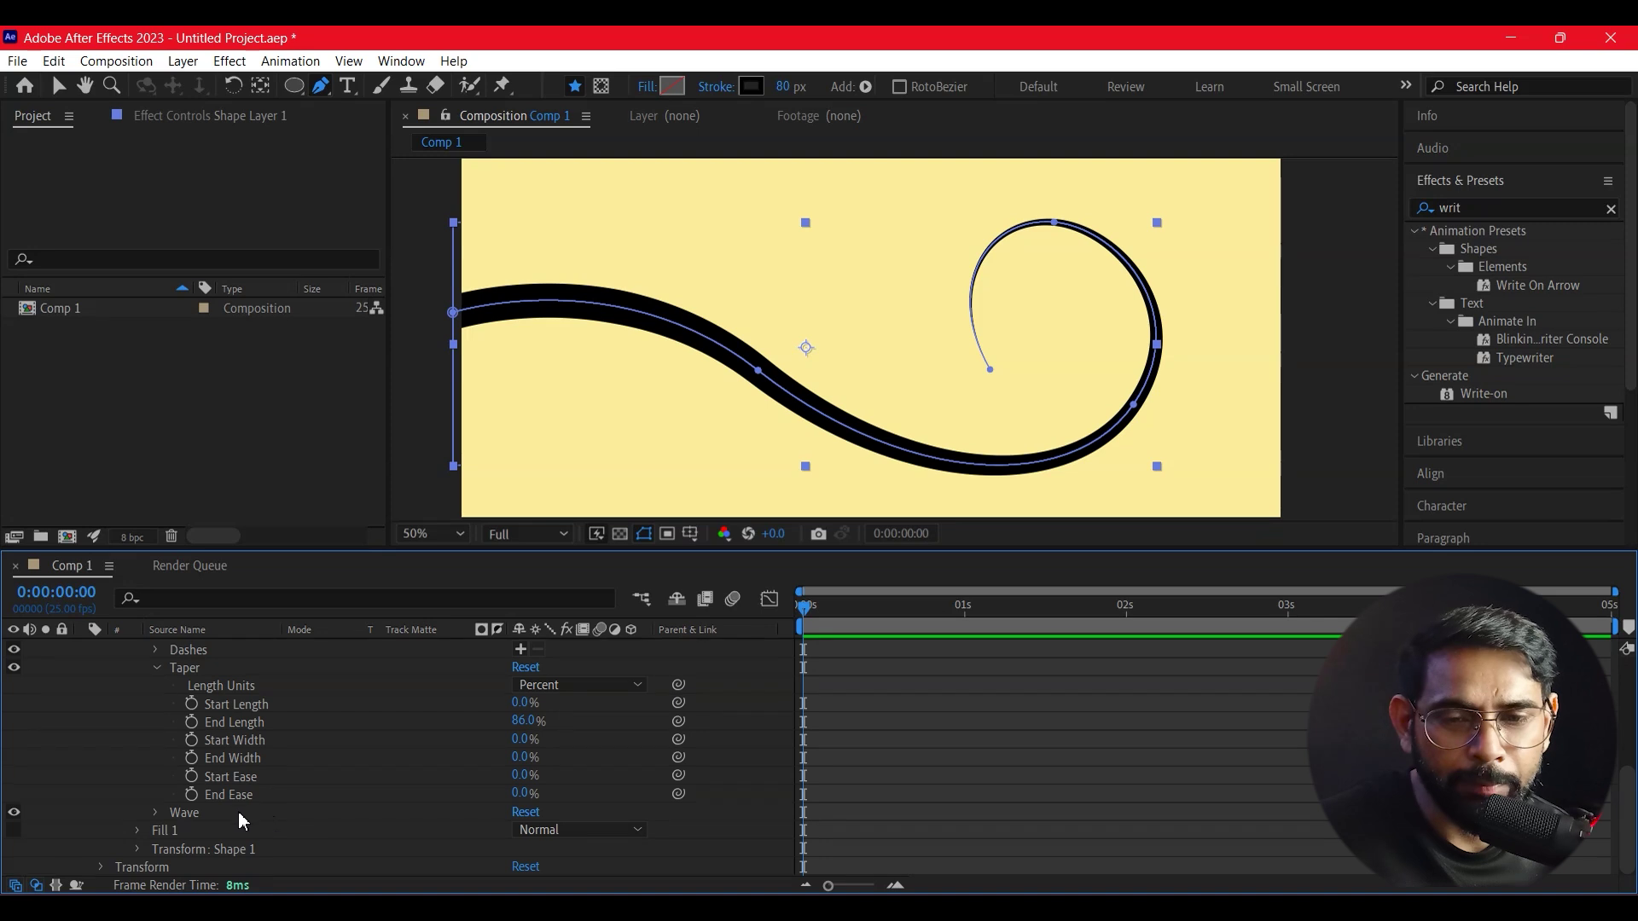
scroll(199, 817, up, 5)
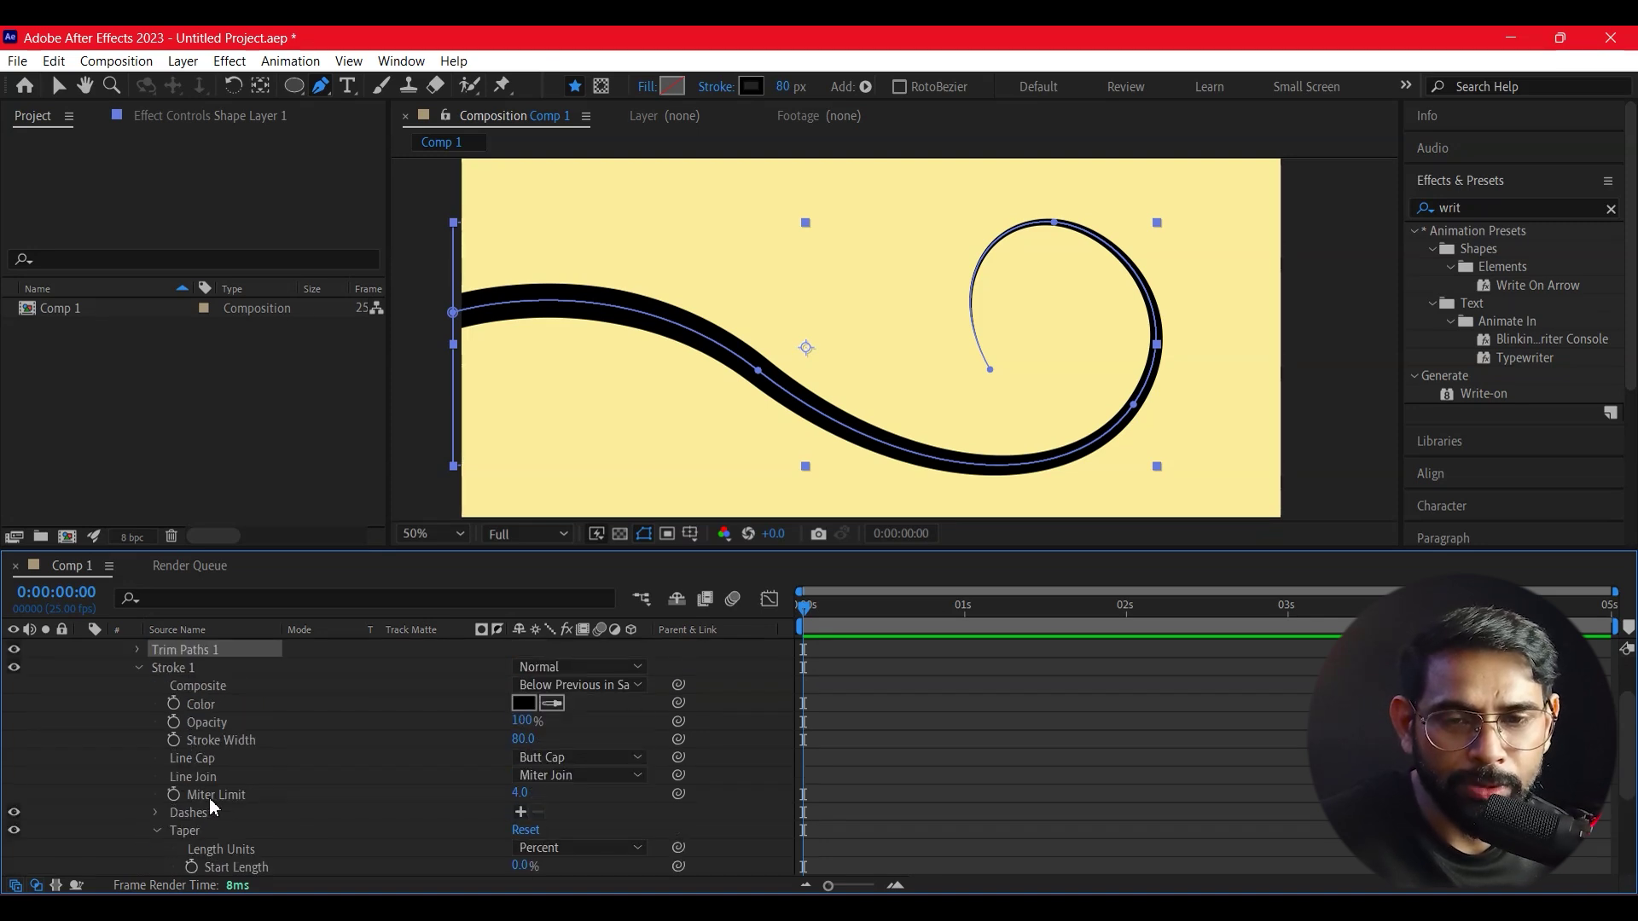
click(137, 651)
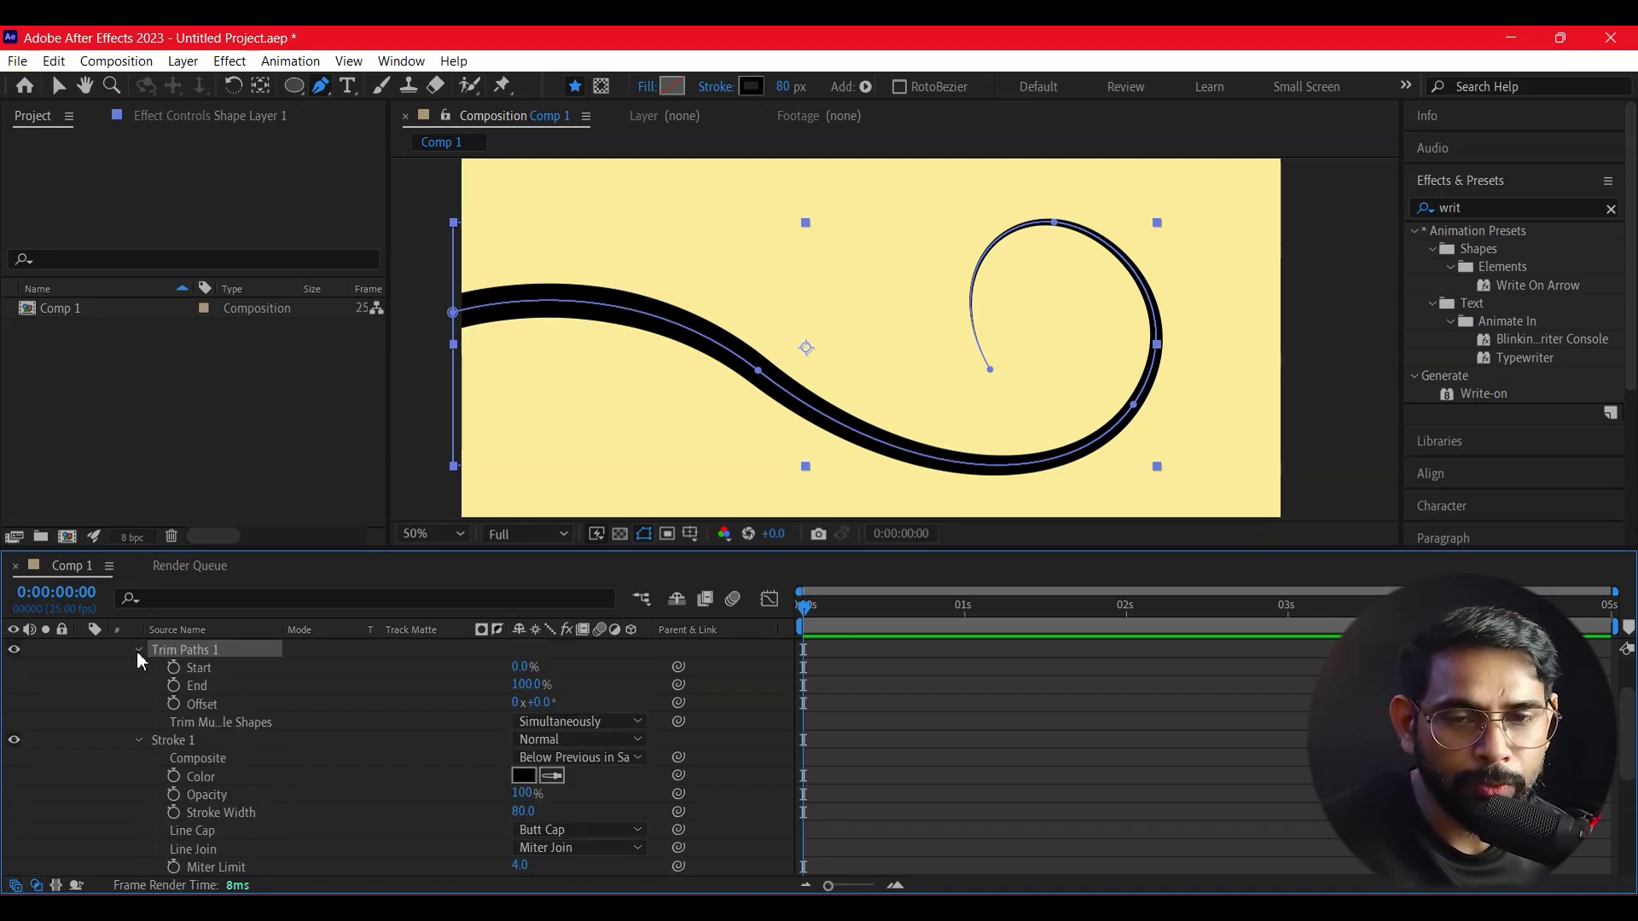
drag(526, 684, 415, 706)
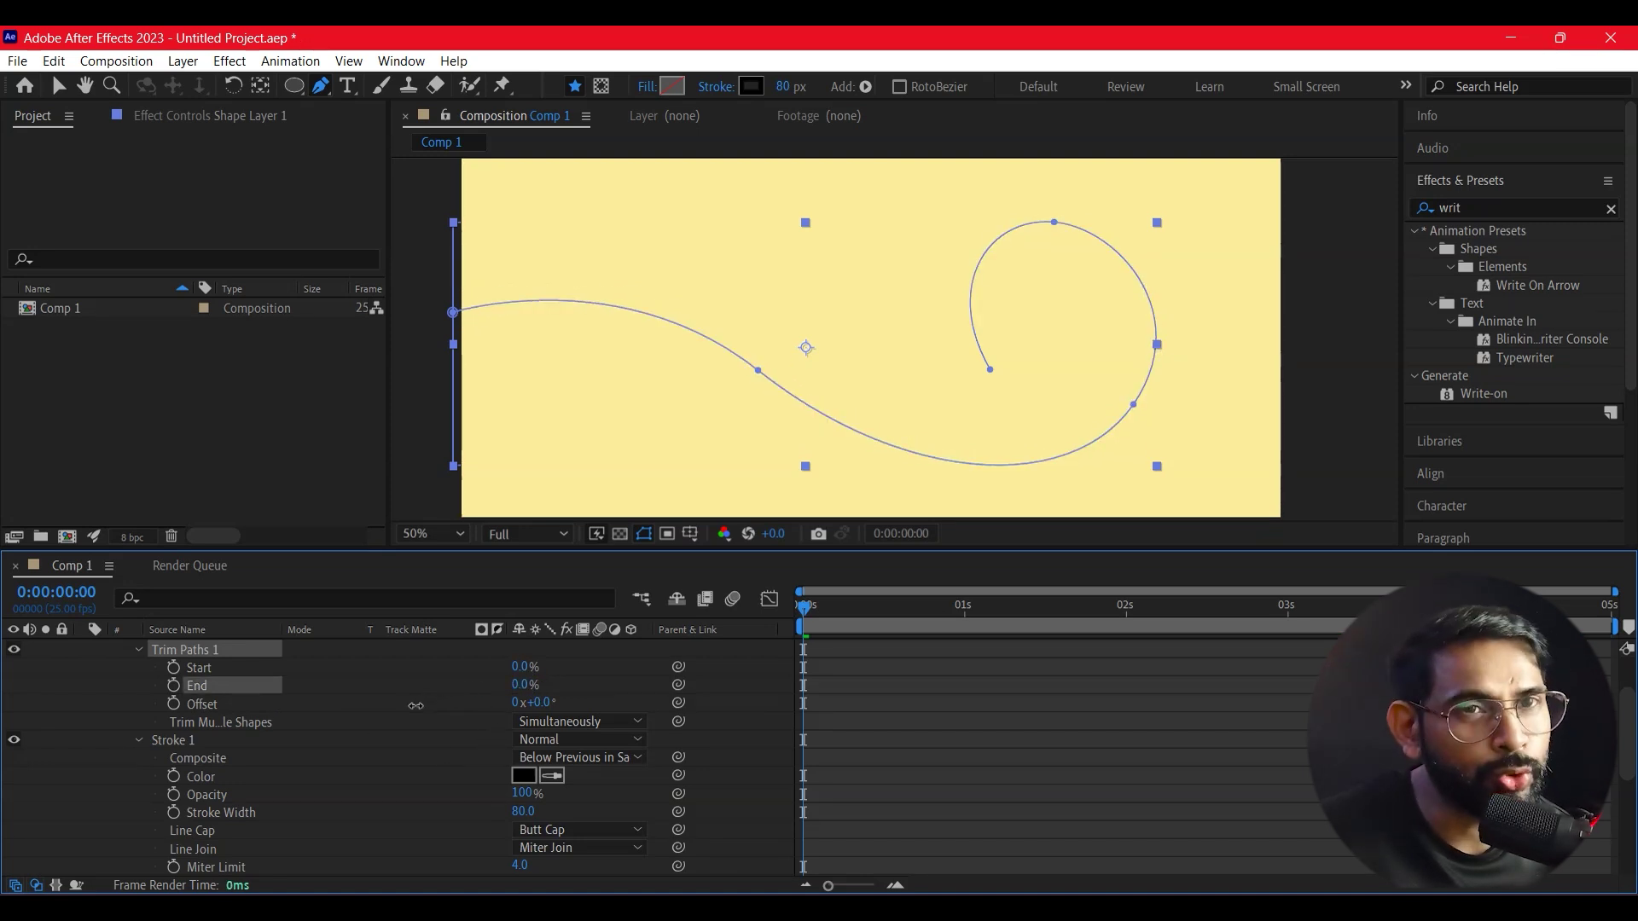
click(174, 686)
Keyframe Trim Paths End to 100% at 0:00:02:24, then return to start and deselect
drag(804, 607, 1286, 628)
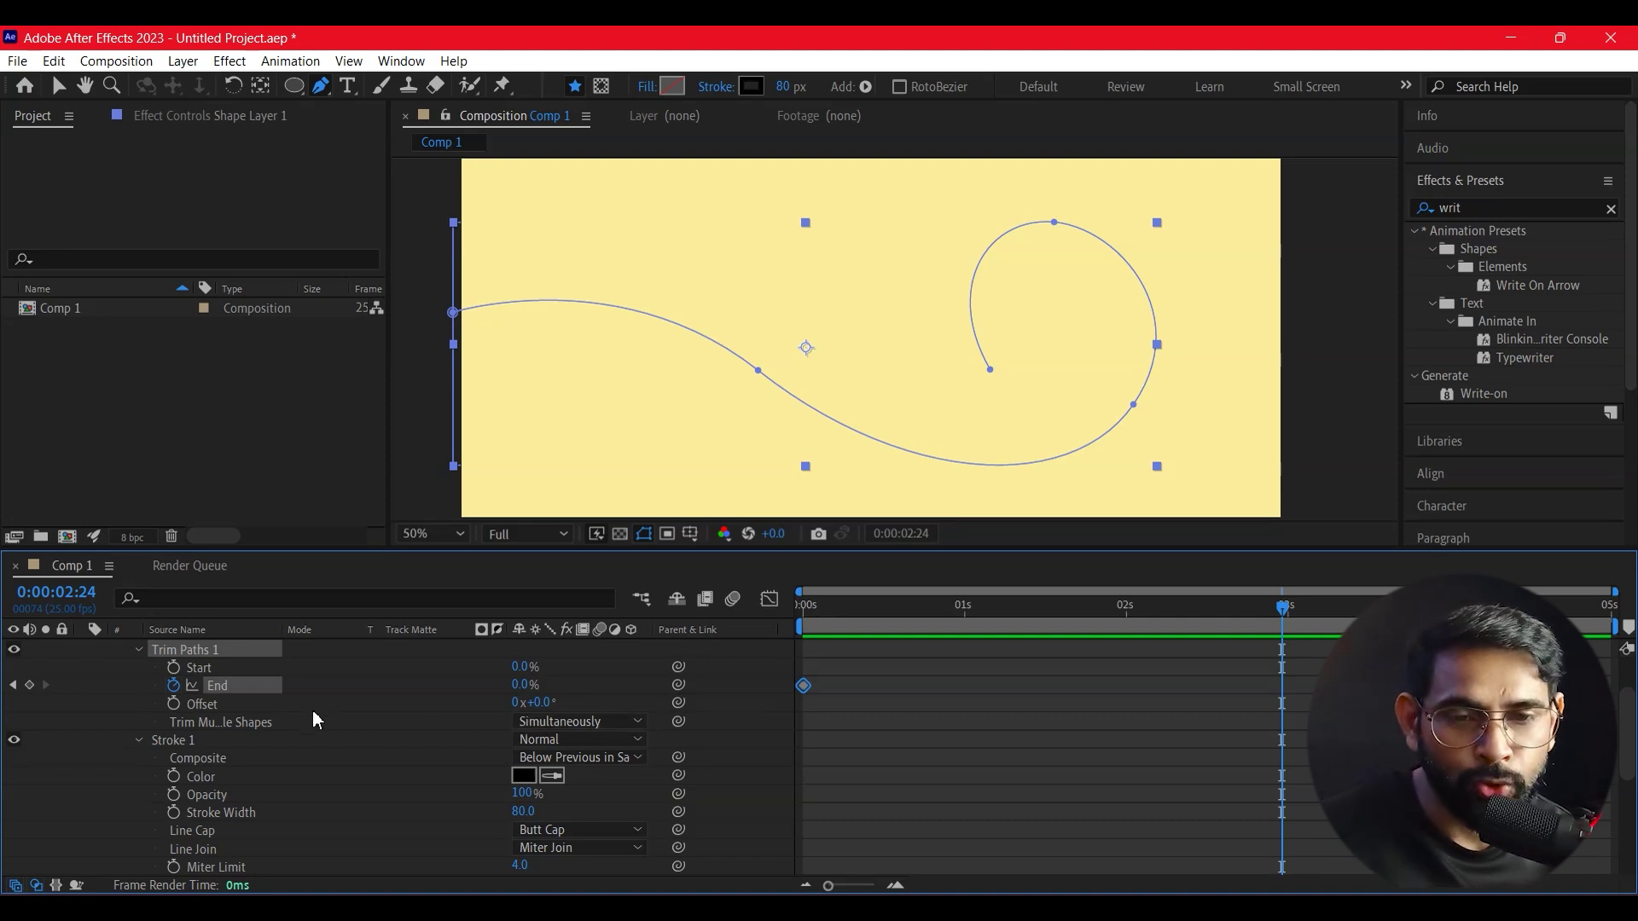
click(522, 685)
text(100)
key(Return)
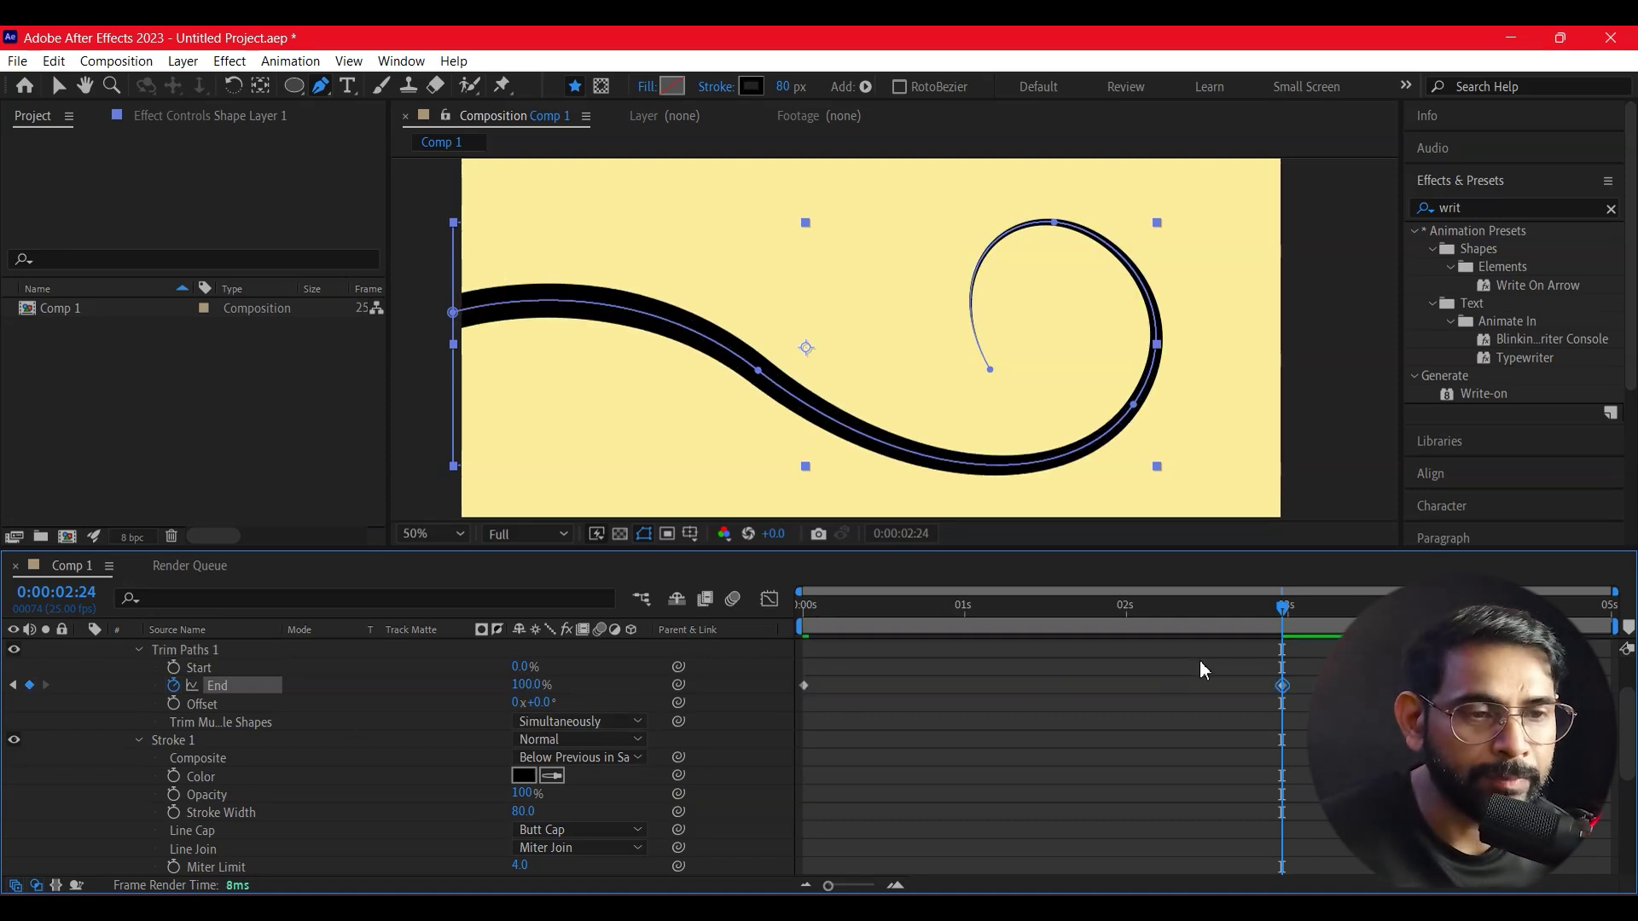
key(Home)
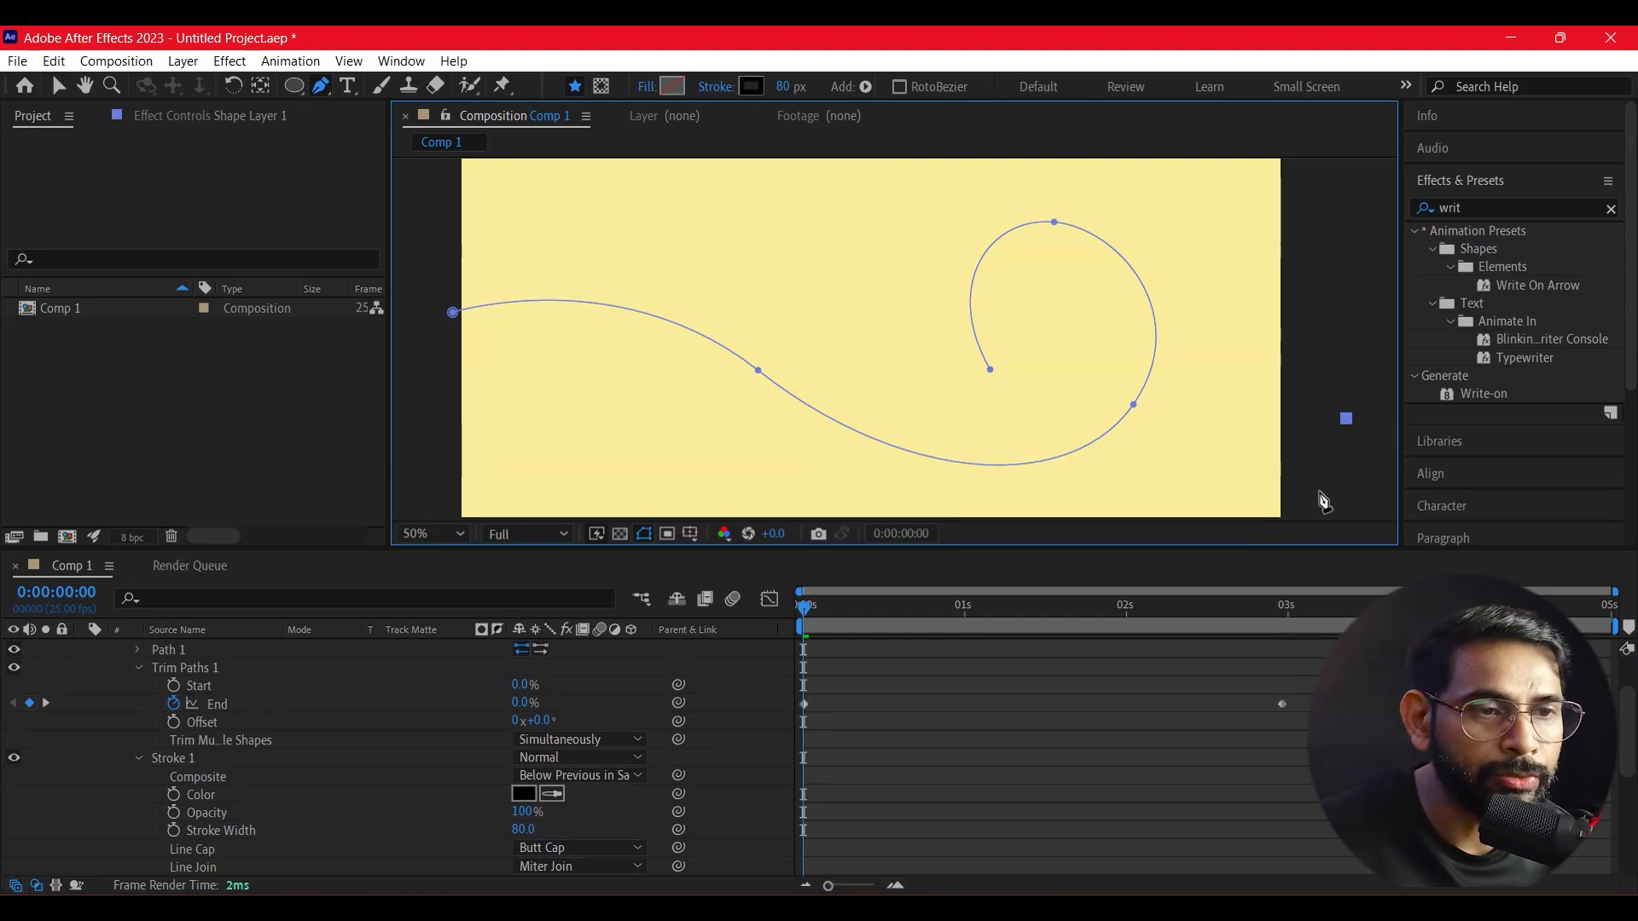
key(v)
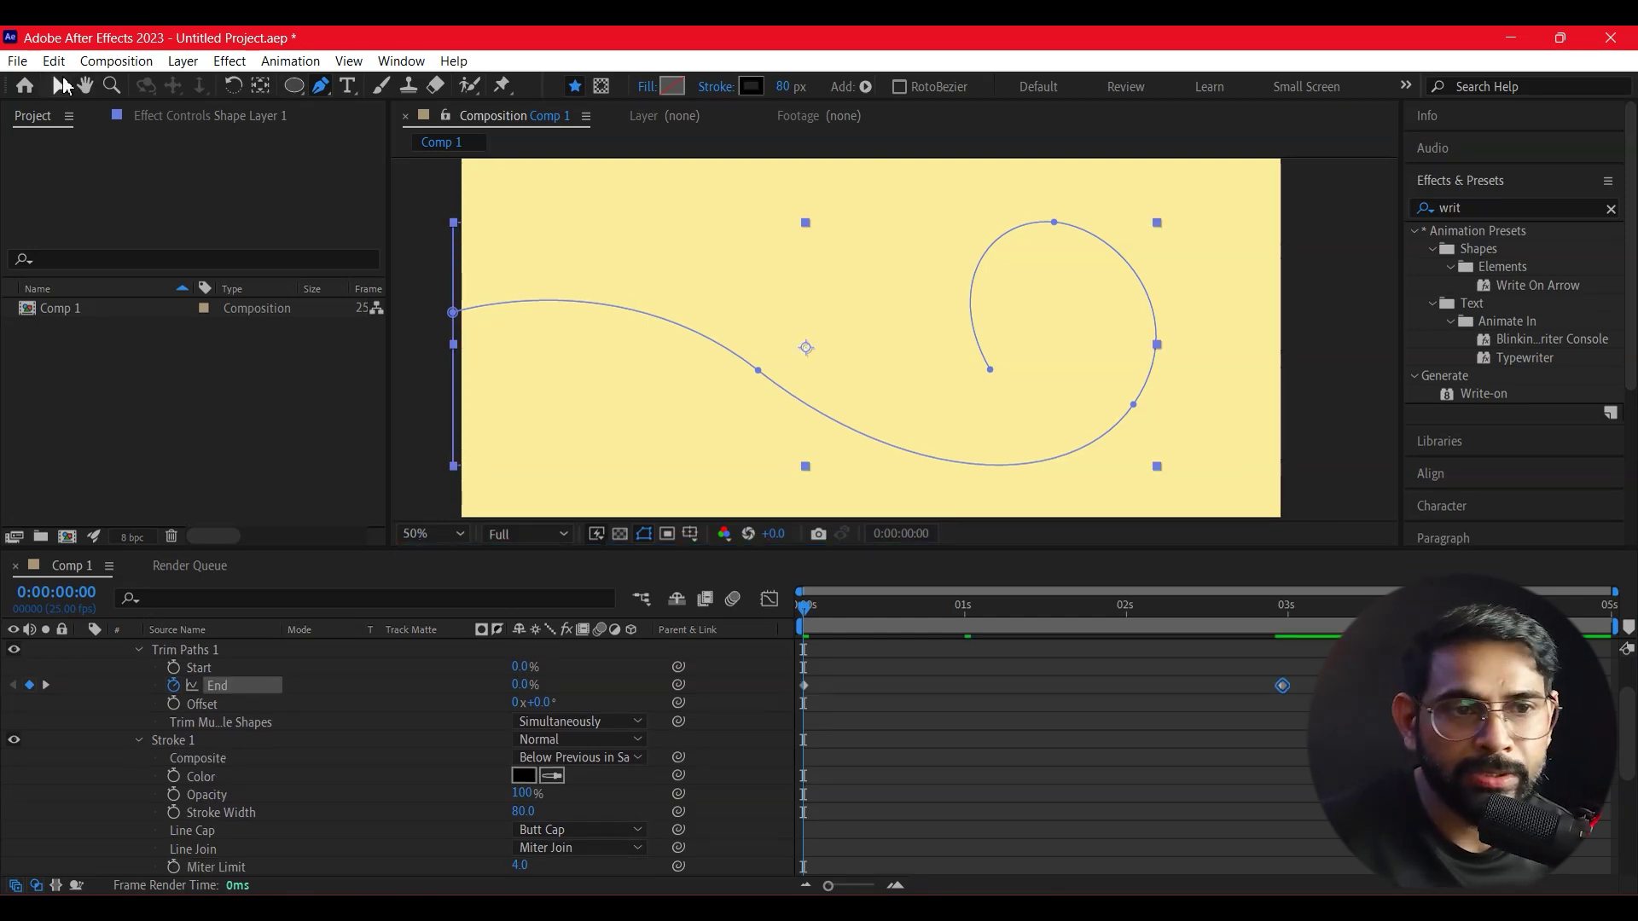
click(1297, 335)
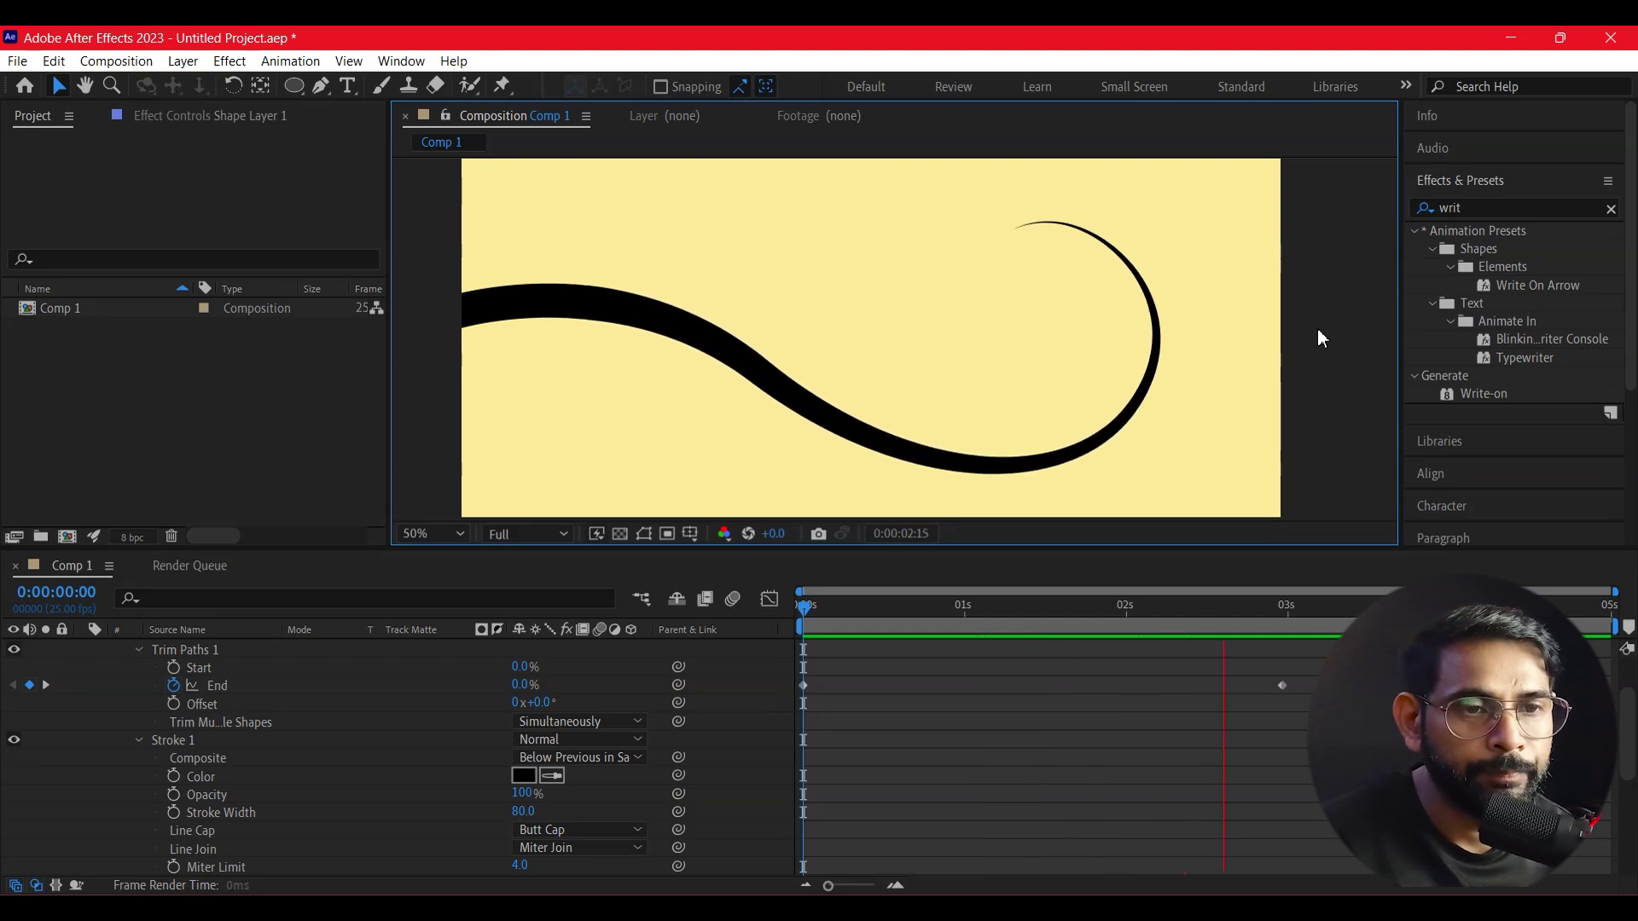
Stop the draw-on preview, rewind, and collapse Shape Layer 1's properties
key(space)
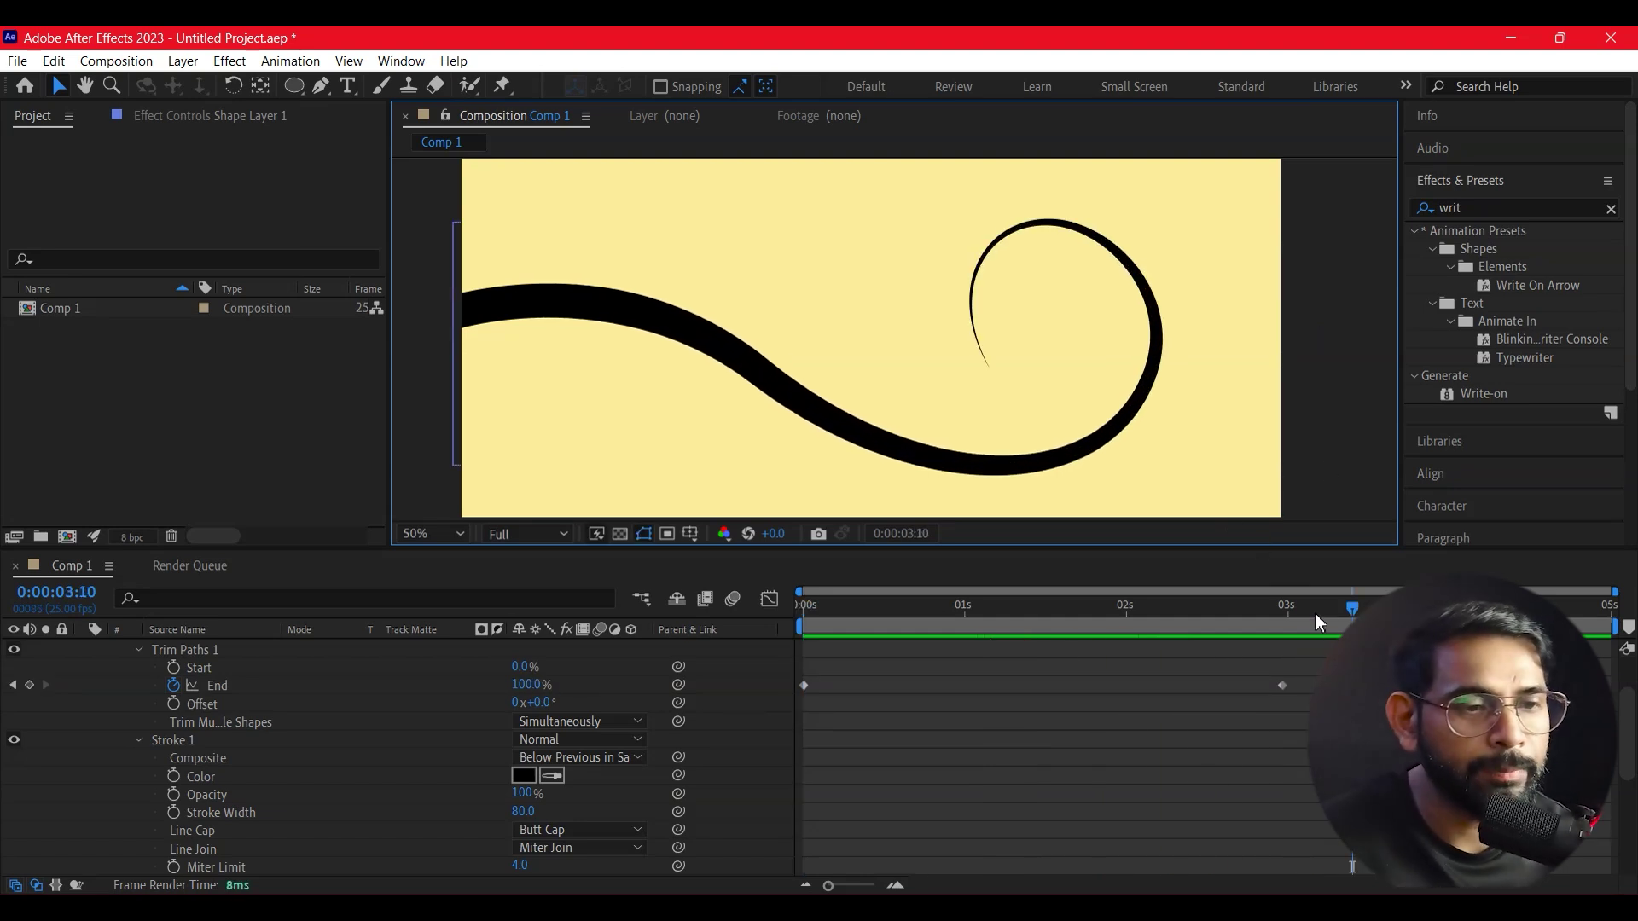
mouse_move(1319, 607)
mouse_down()
mouse_move(791, 679)
mouse_move(1152, 665)
mouse_move(1291, 685)
mouse_up()
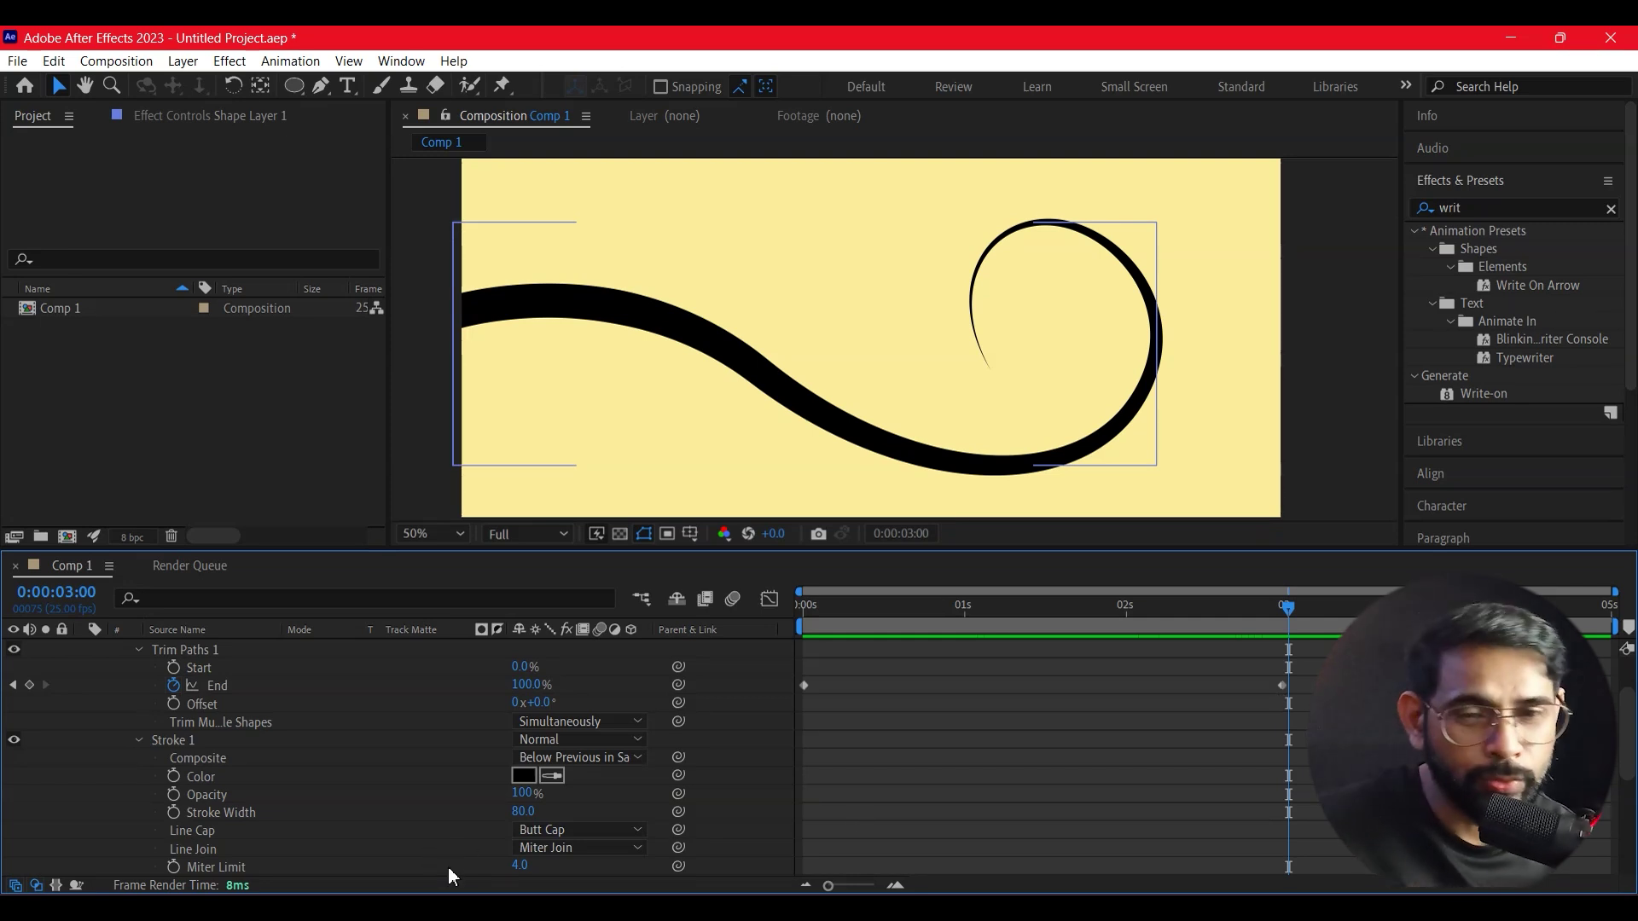
scroll(155, 793, up, 3)
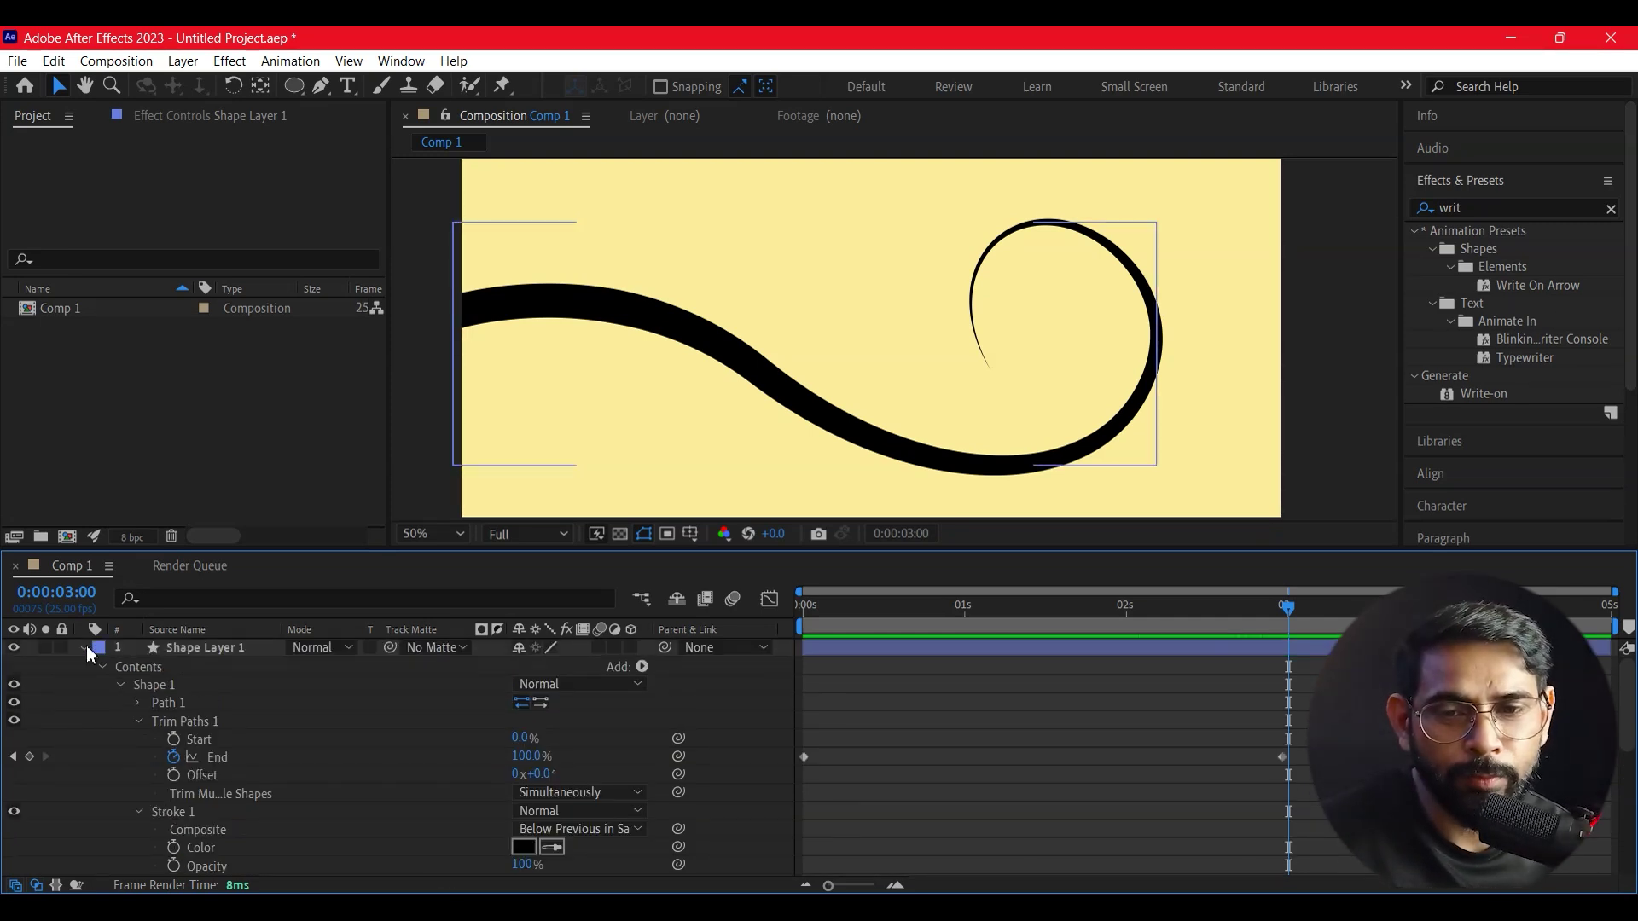
click(84, 647)
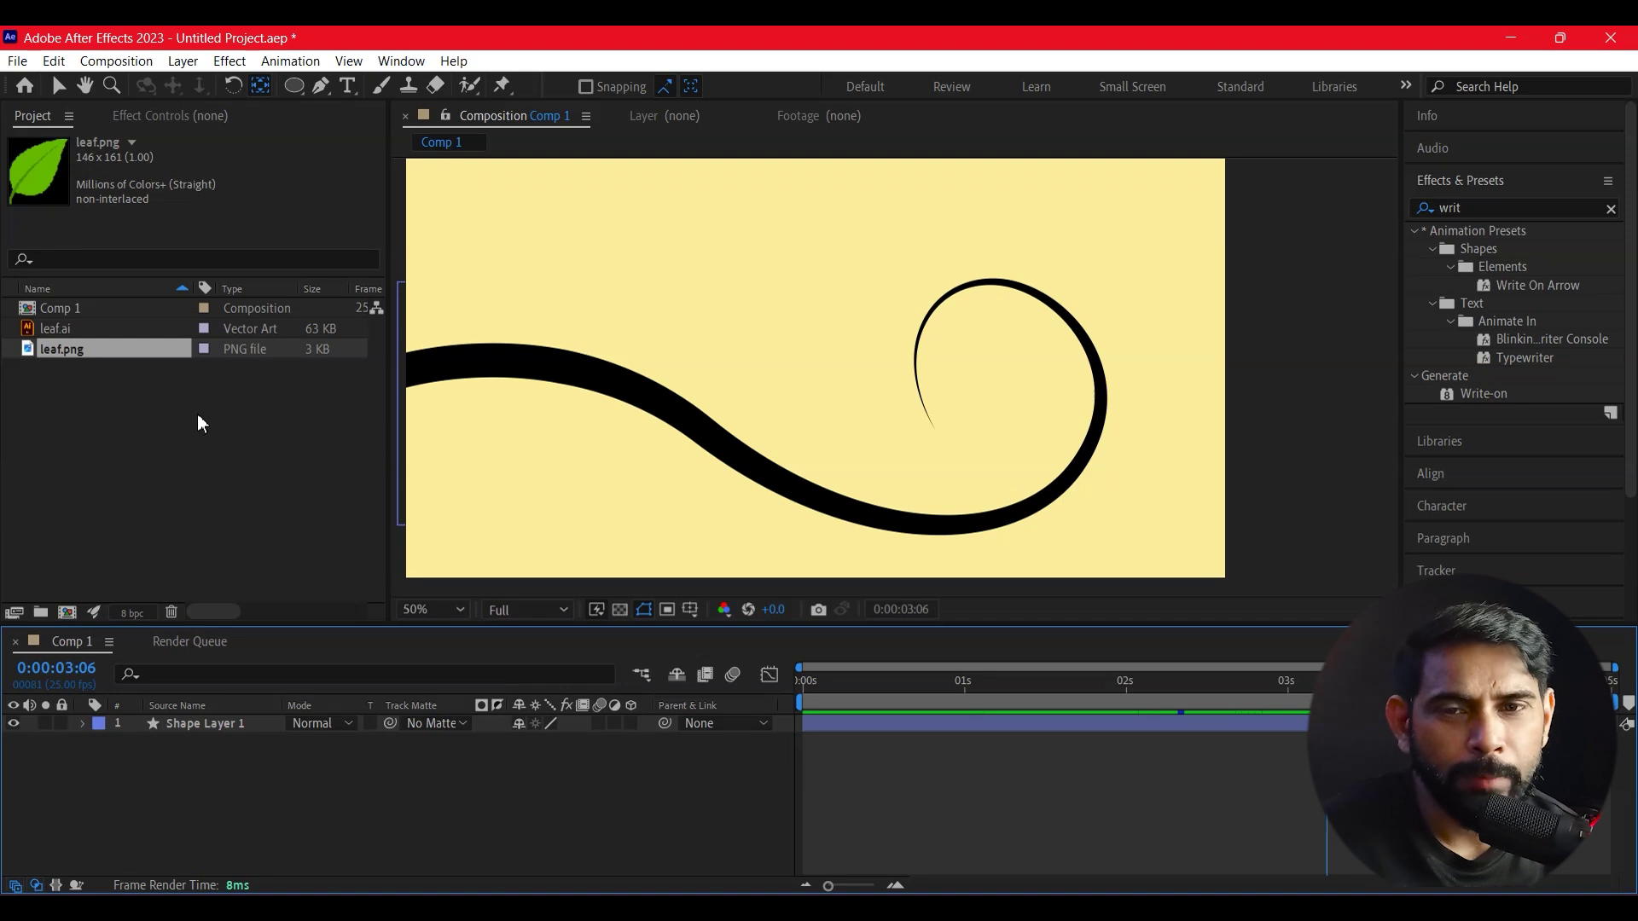
click(197, 412)
click(54, 350)
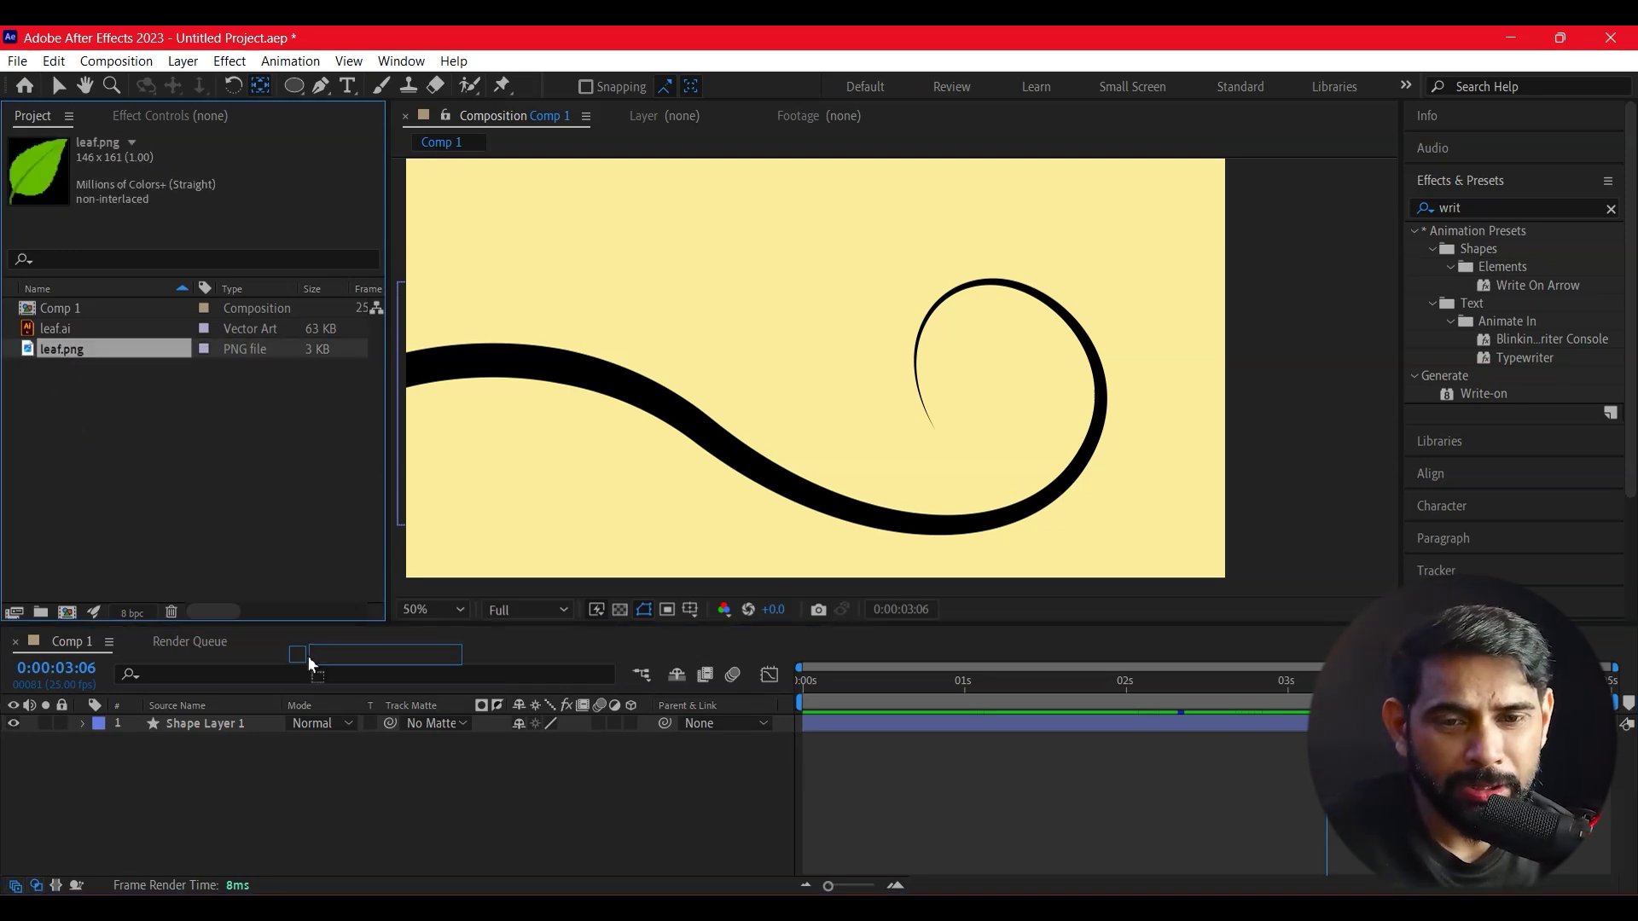
Add leaf.png above the swirl and move its anchor point to the leaf's stem
mouse_move(386, 713)
mouse_down()
mouse_move(178, 760)
mouse_move(211, 721)
mouse_up()
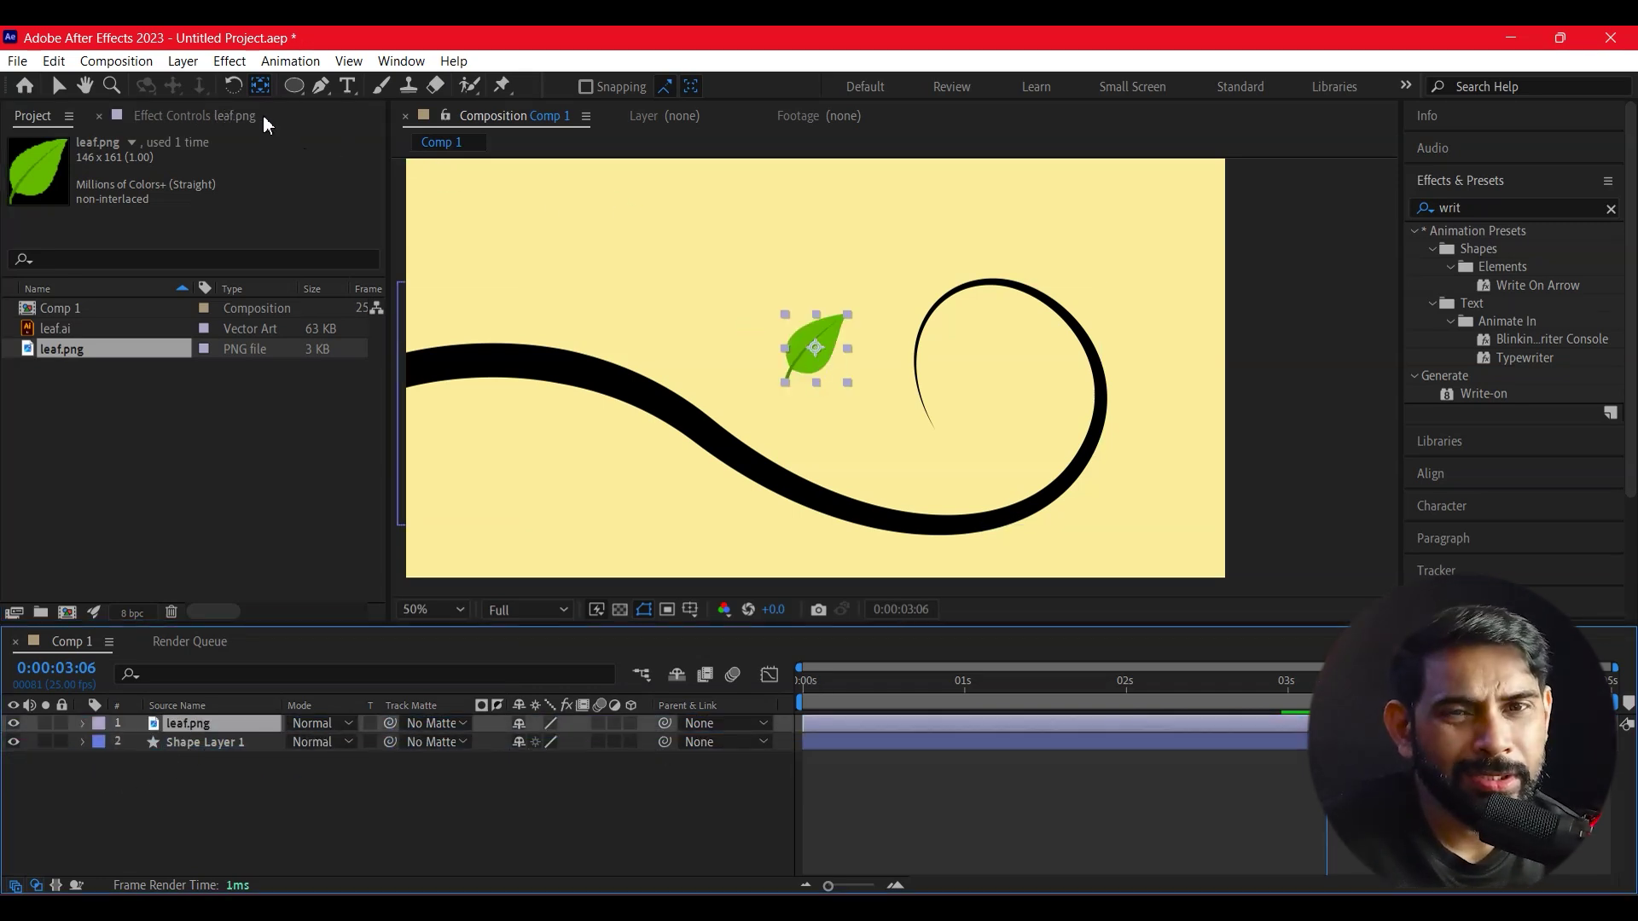
drag(815, 346, 782, 383)
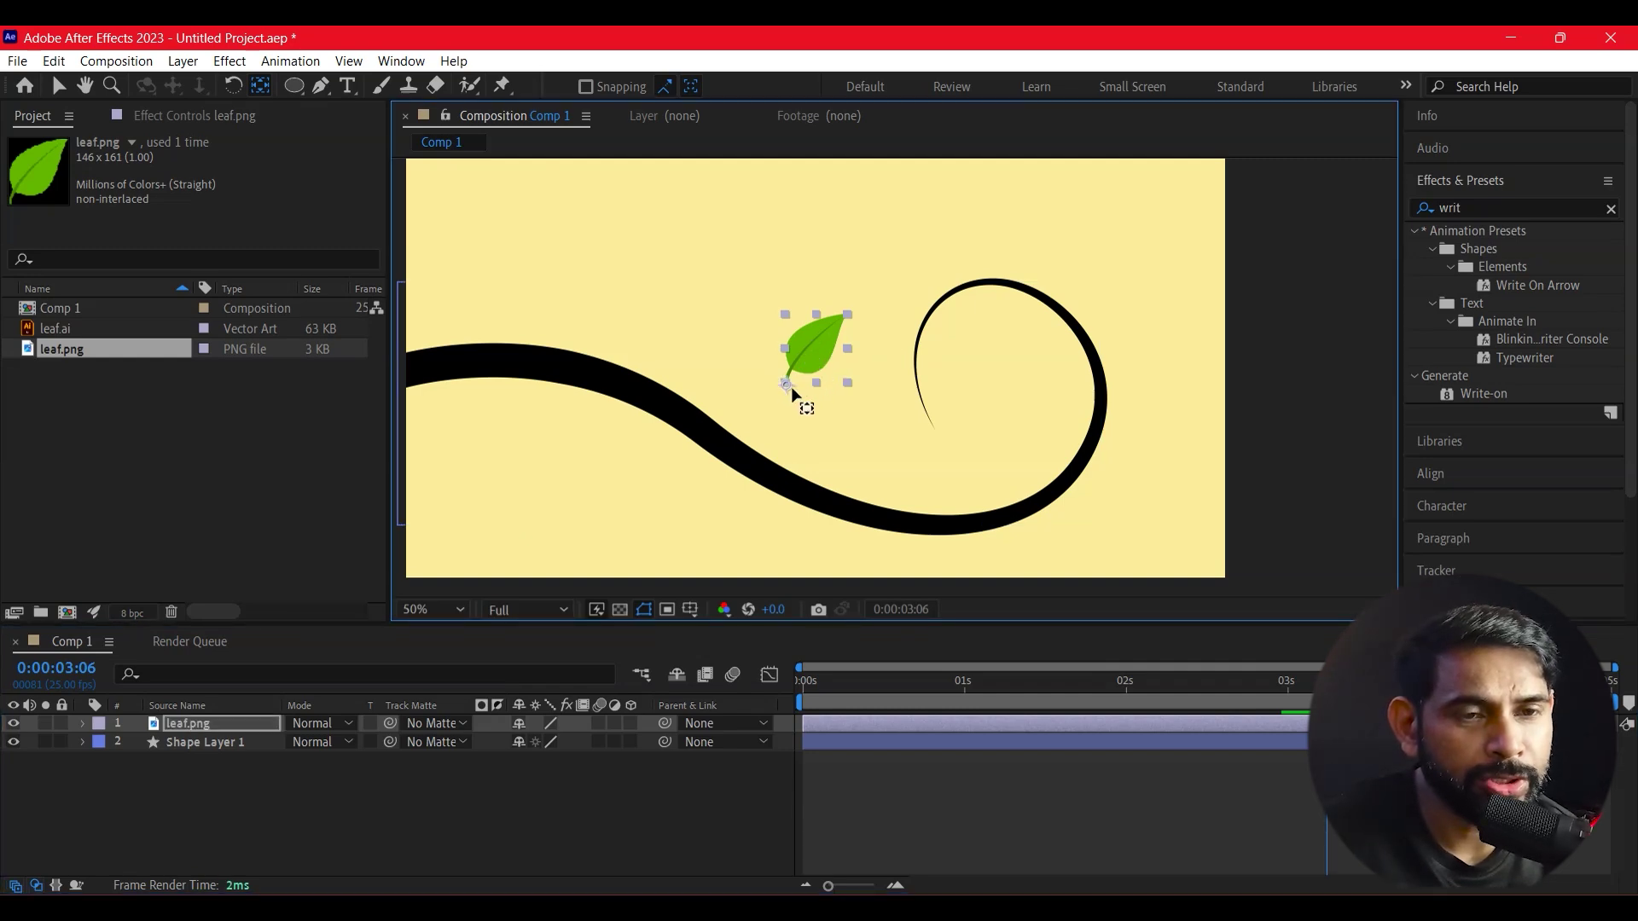
click(401, 60)
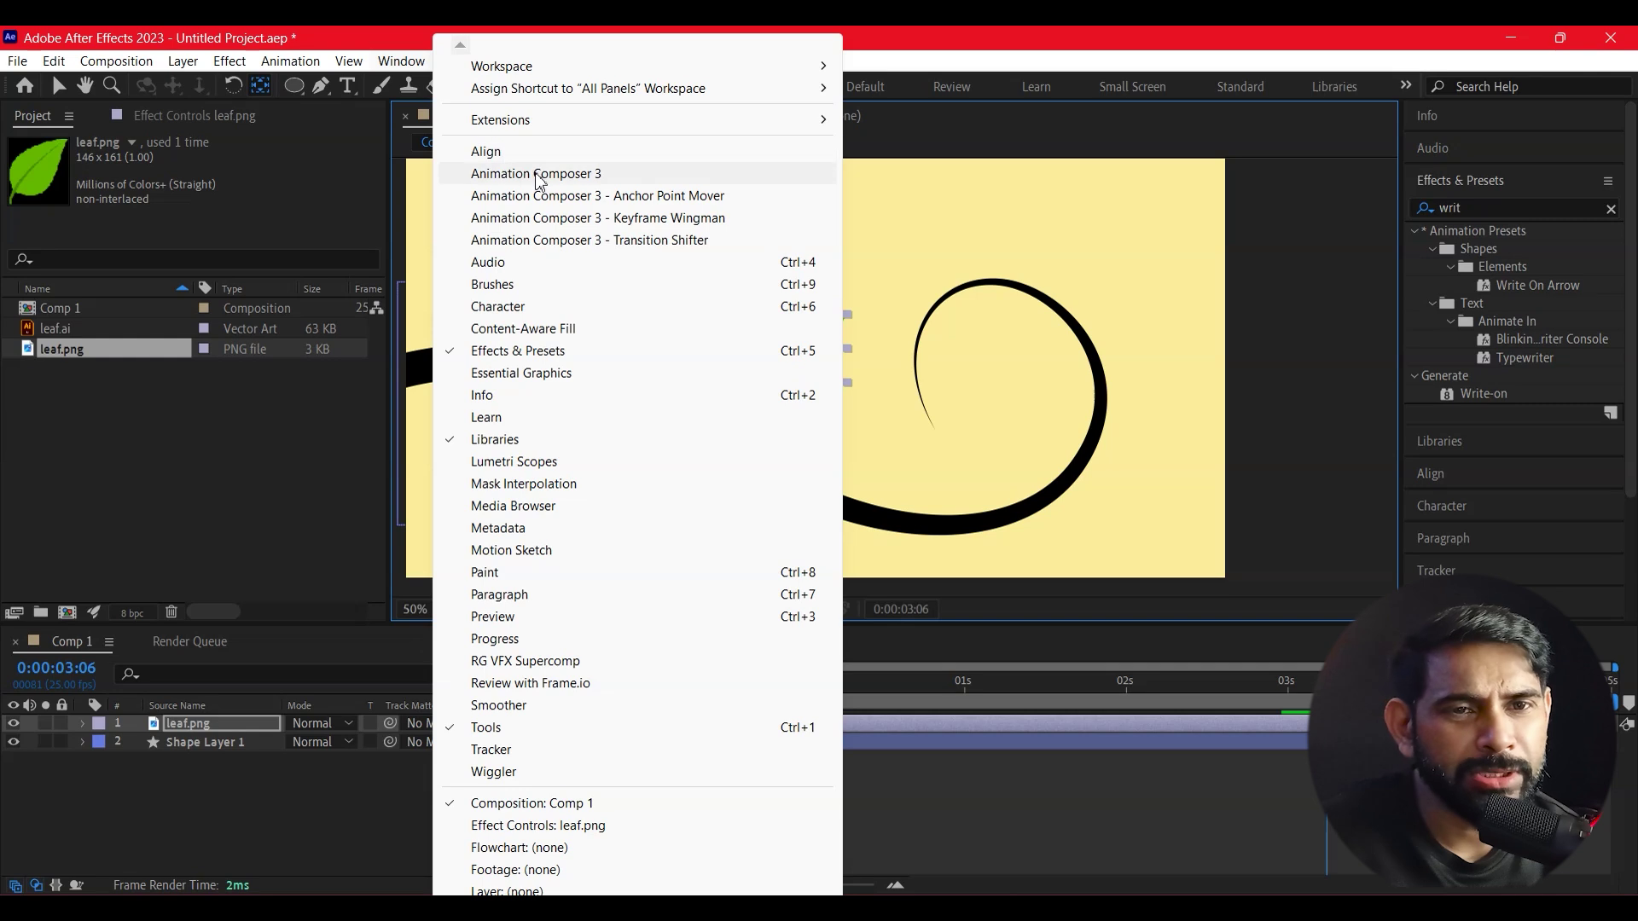
click(667, 197)
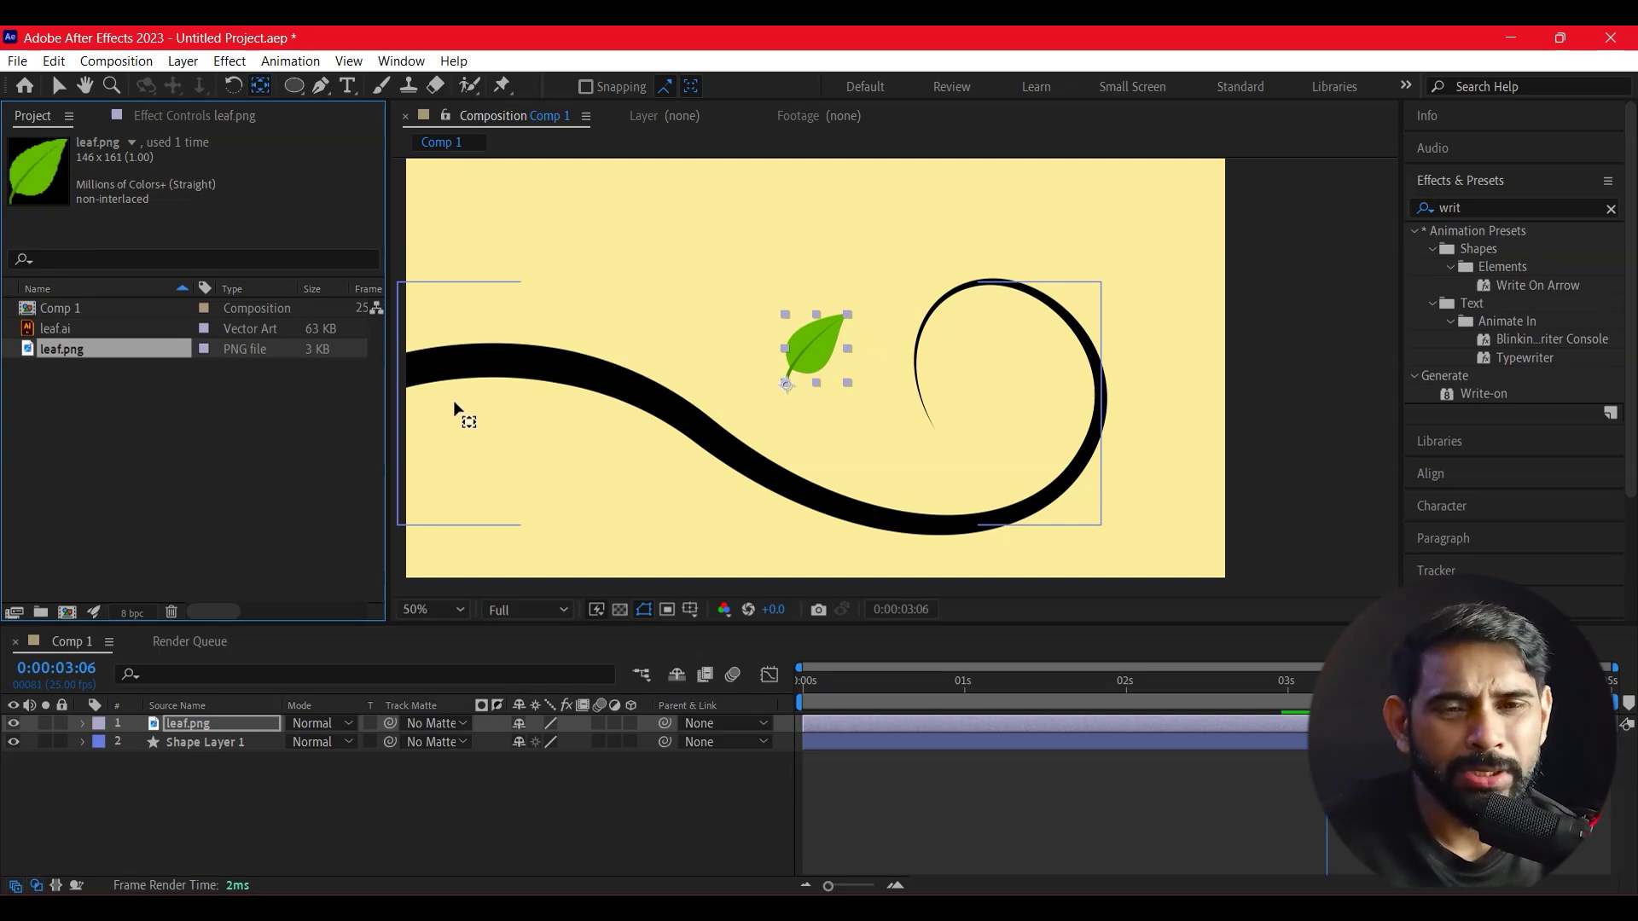
click(410, 64)
click(623, 202)
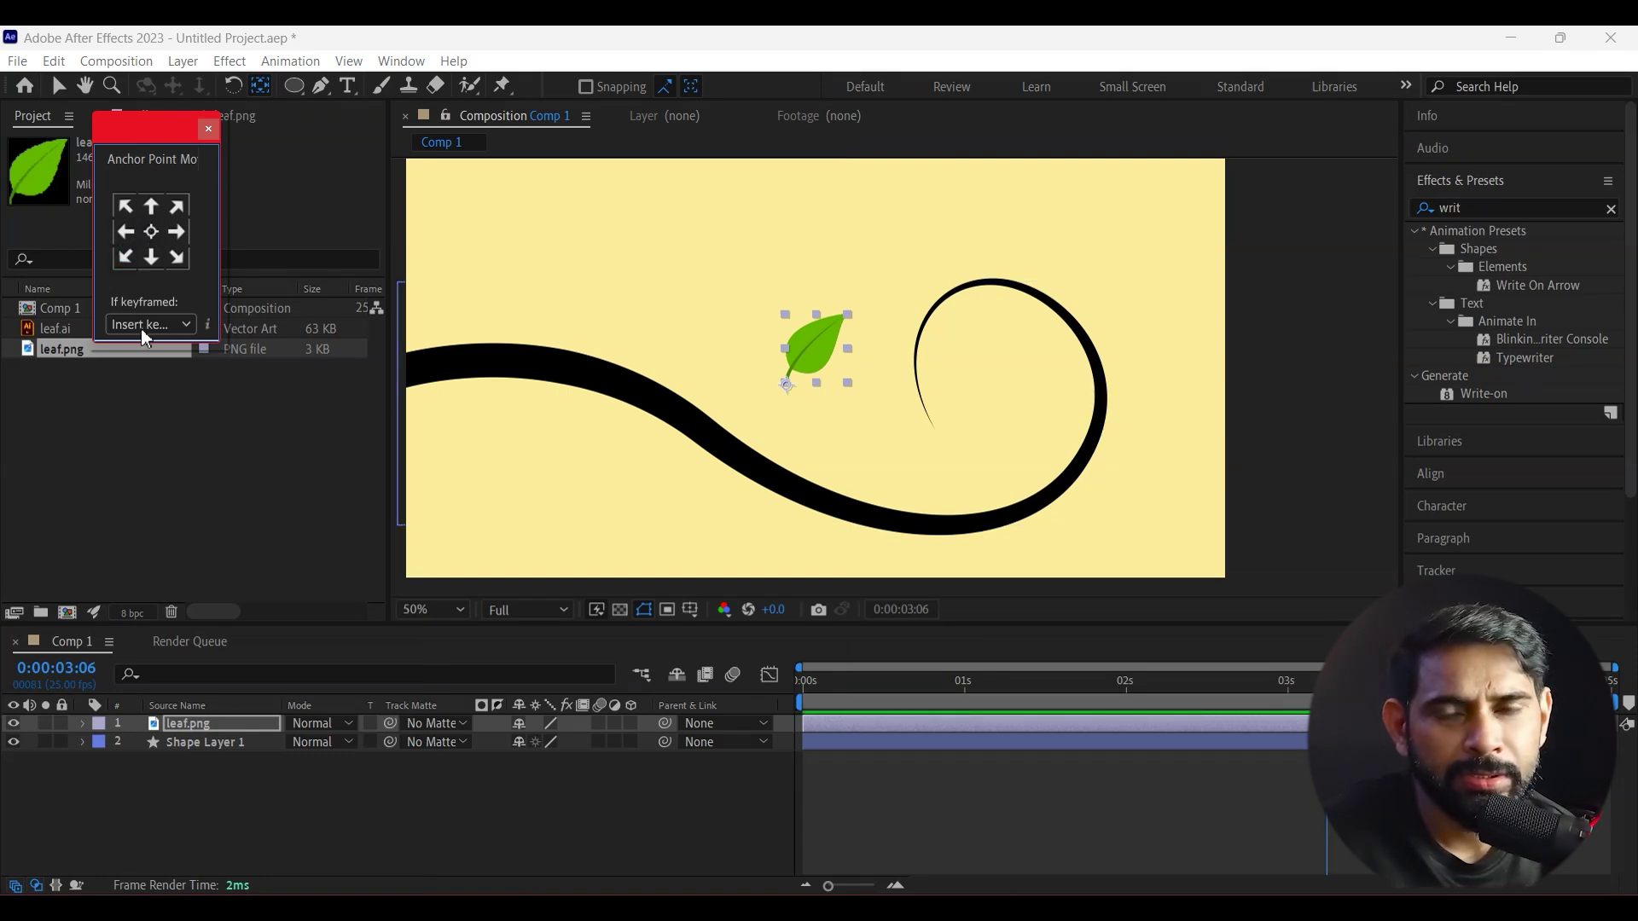
click(208, 129)
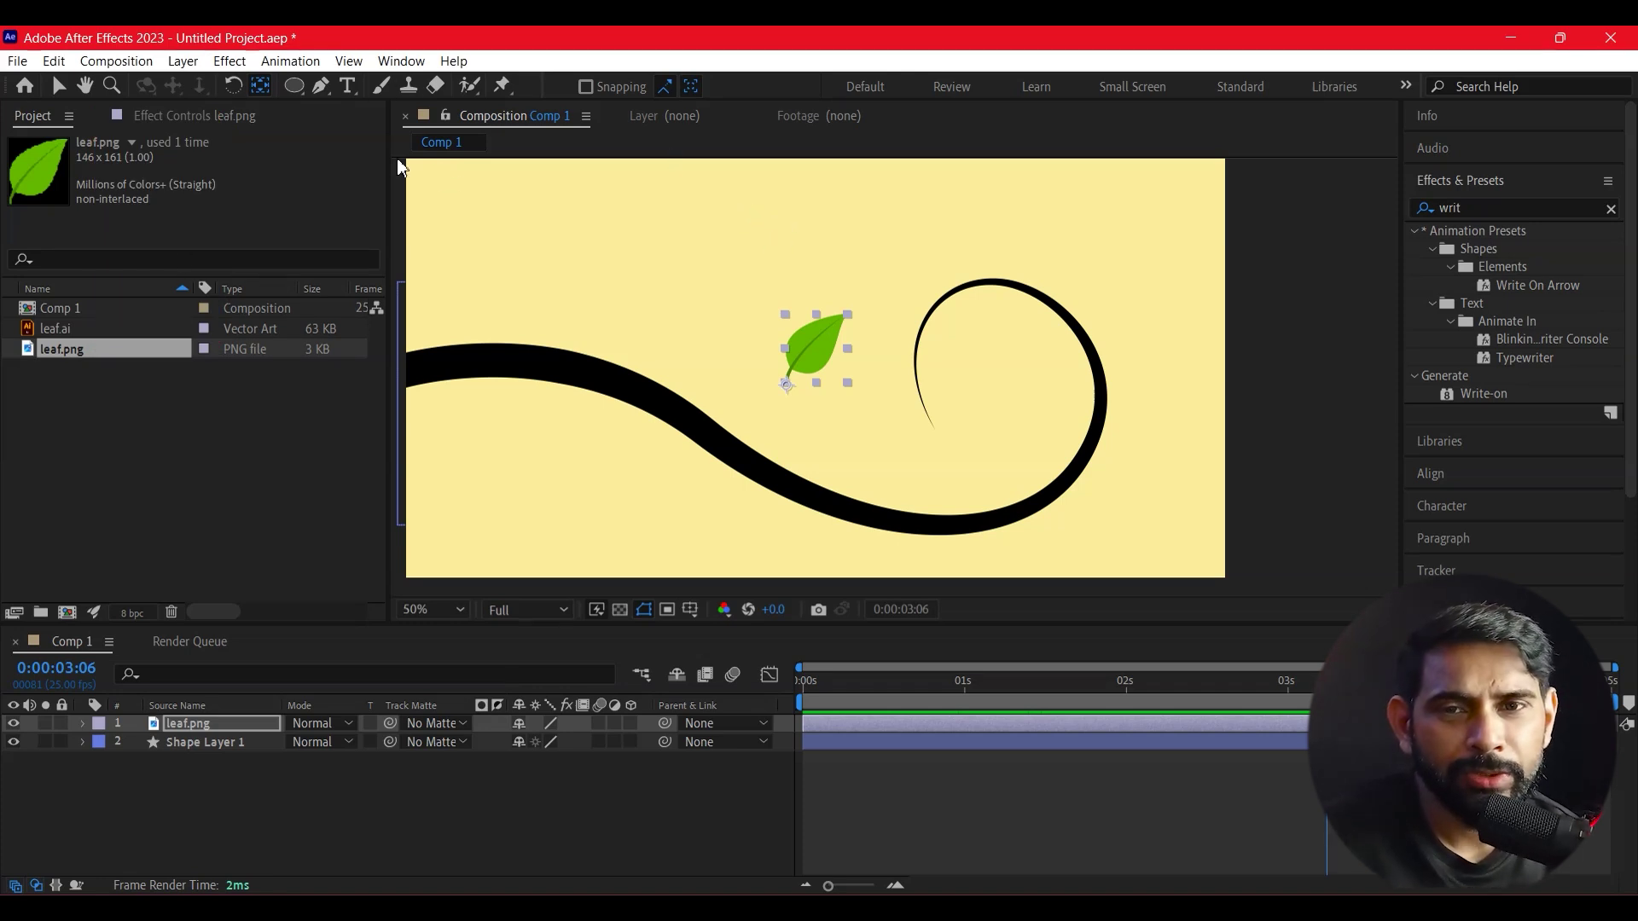
Place the leaf in the swirl's inner curl, rotated to follow it and slightly enlarged
click(215, 518)
click(59, 87)
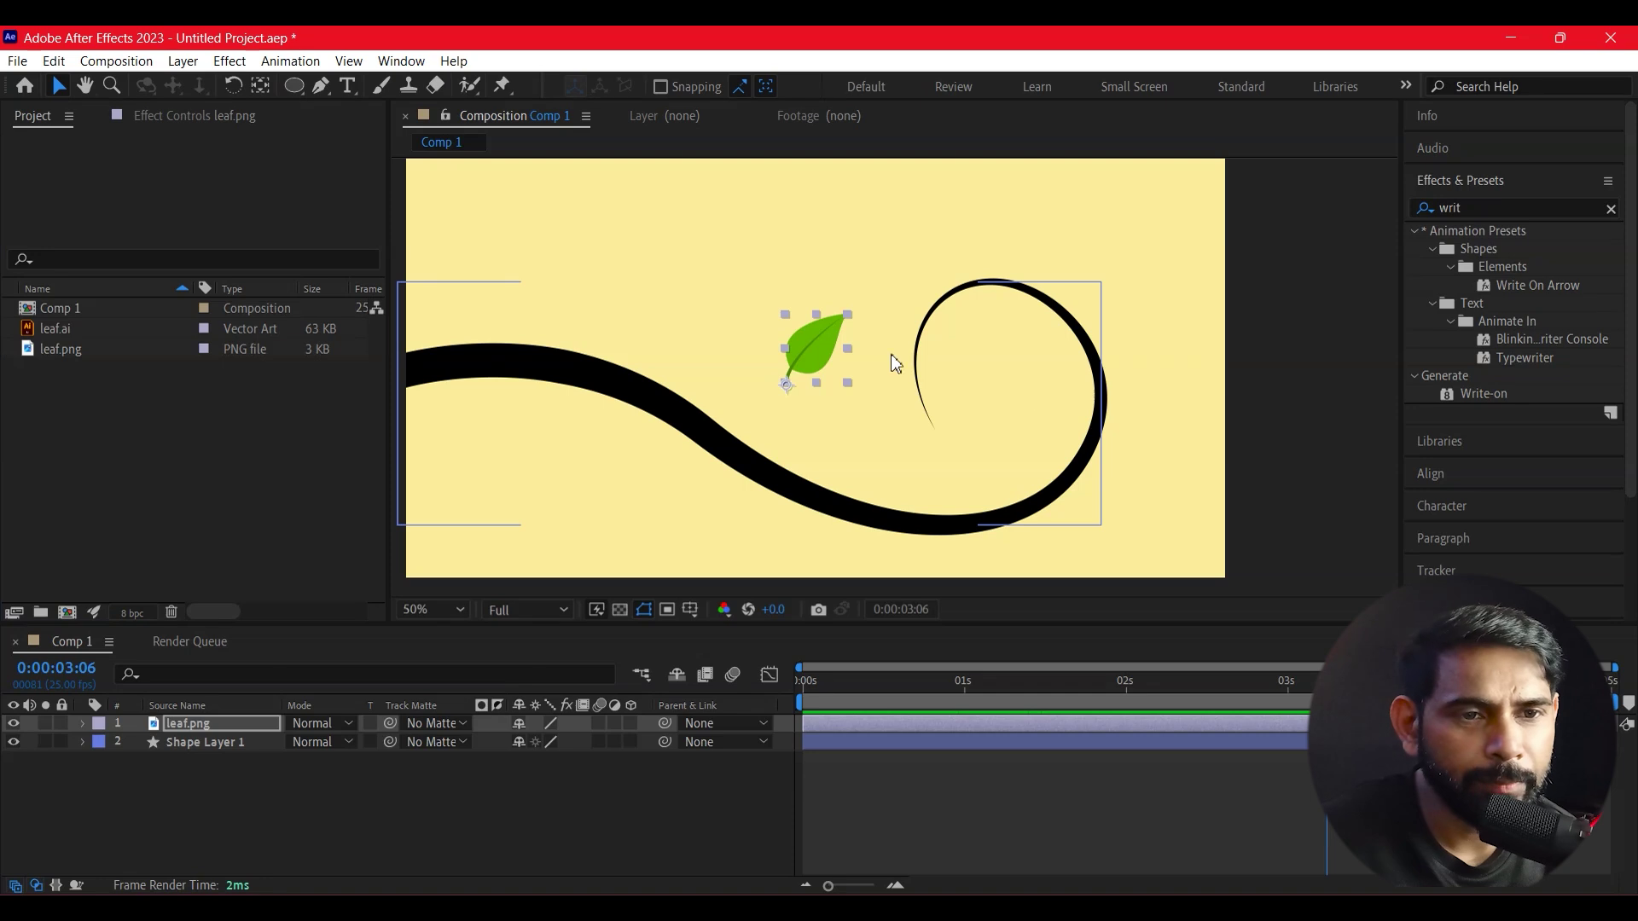
drag(831, 342, 982, 339)
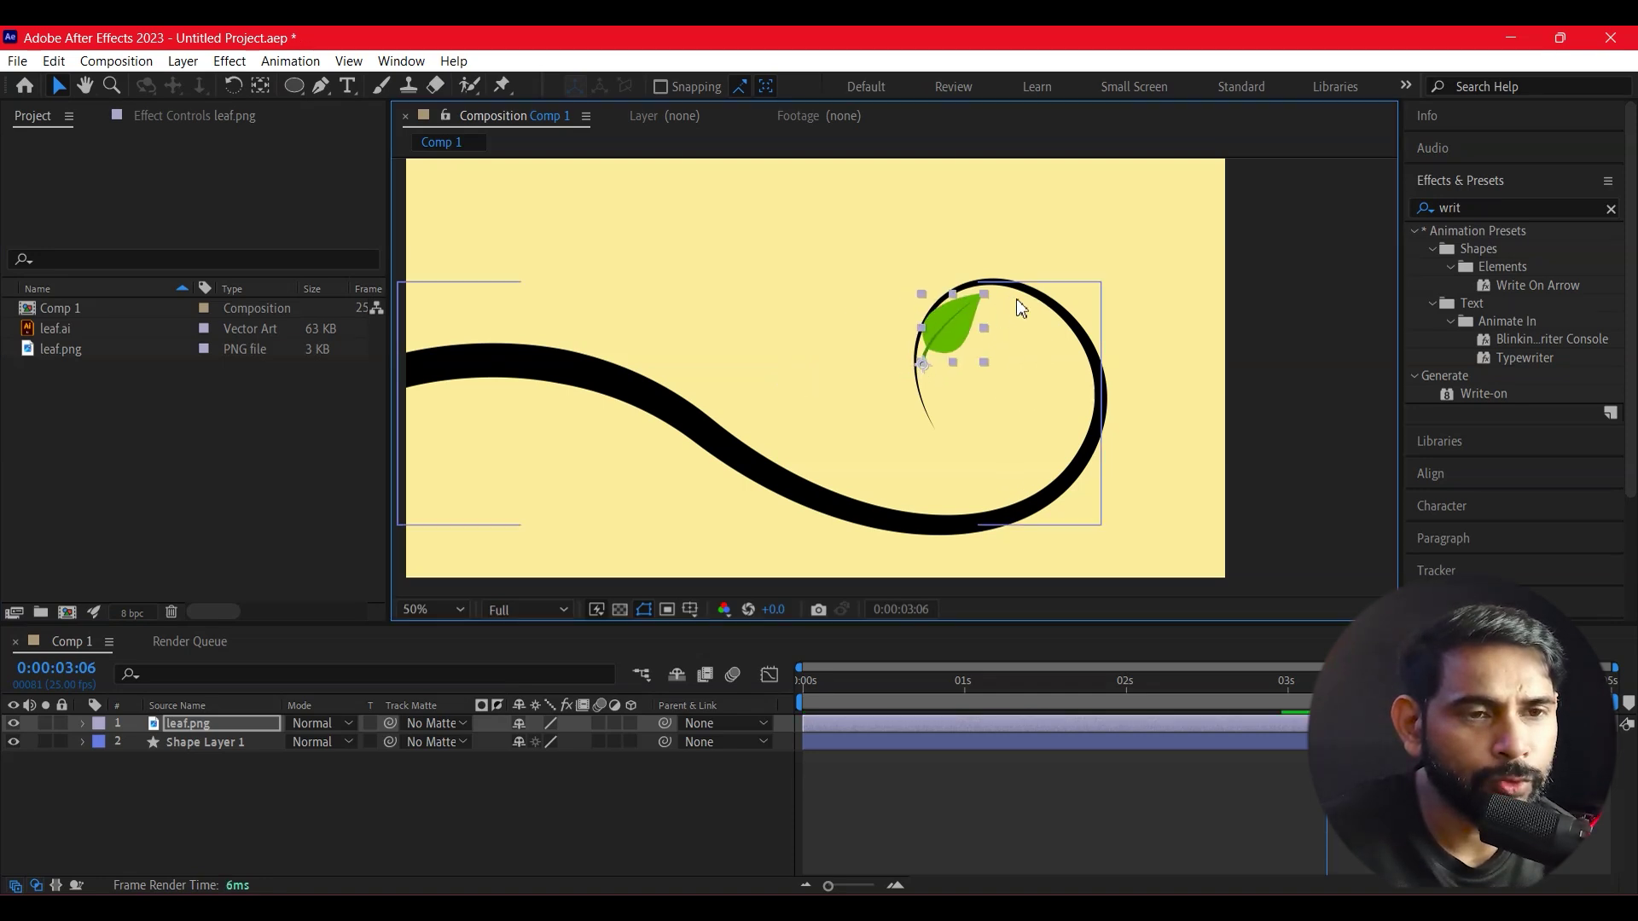
click(233, 85)
drag(985, 296, 988, 427)
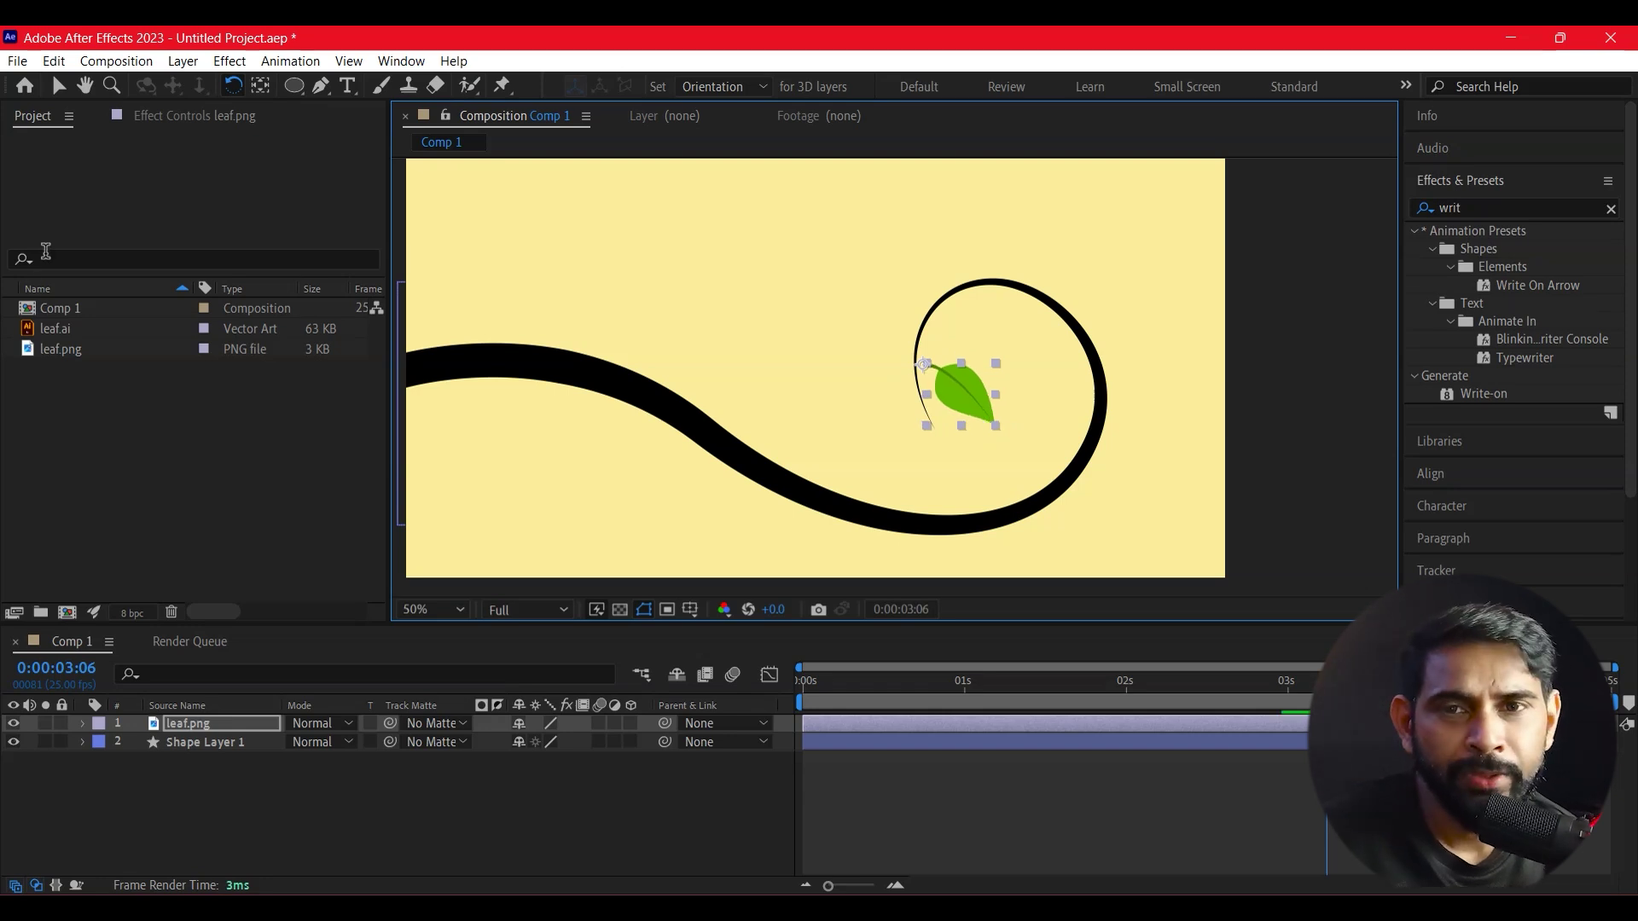
click(58, 85)
drag(956, 386, 952, 350)
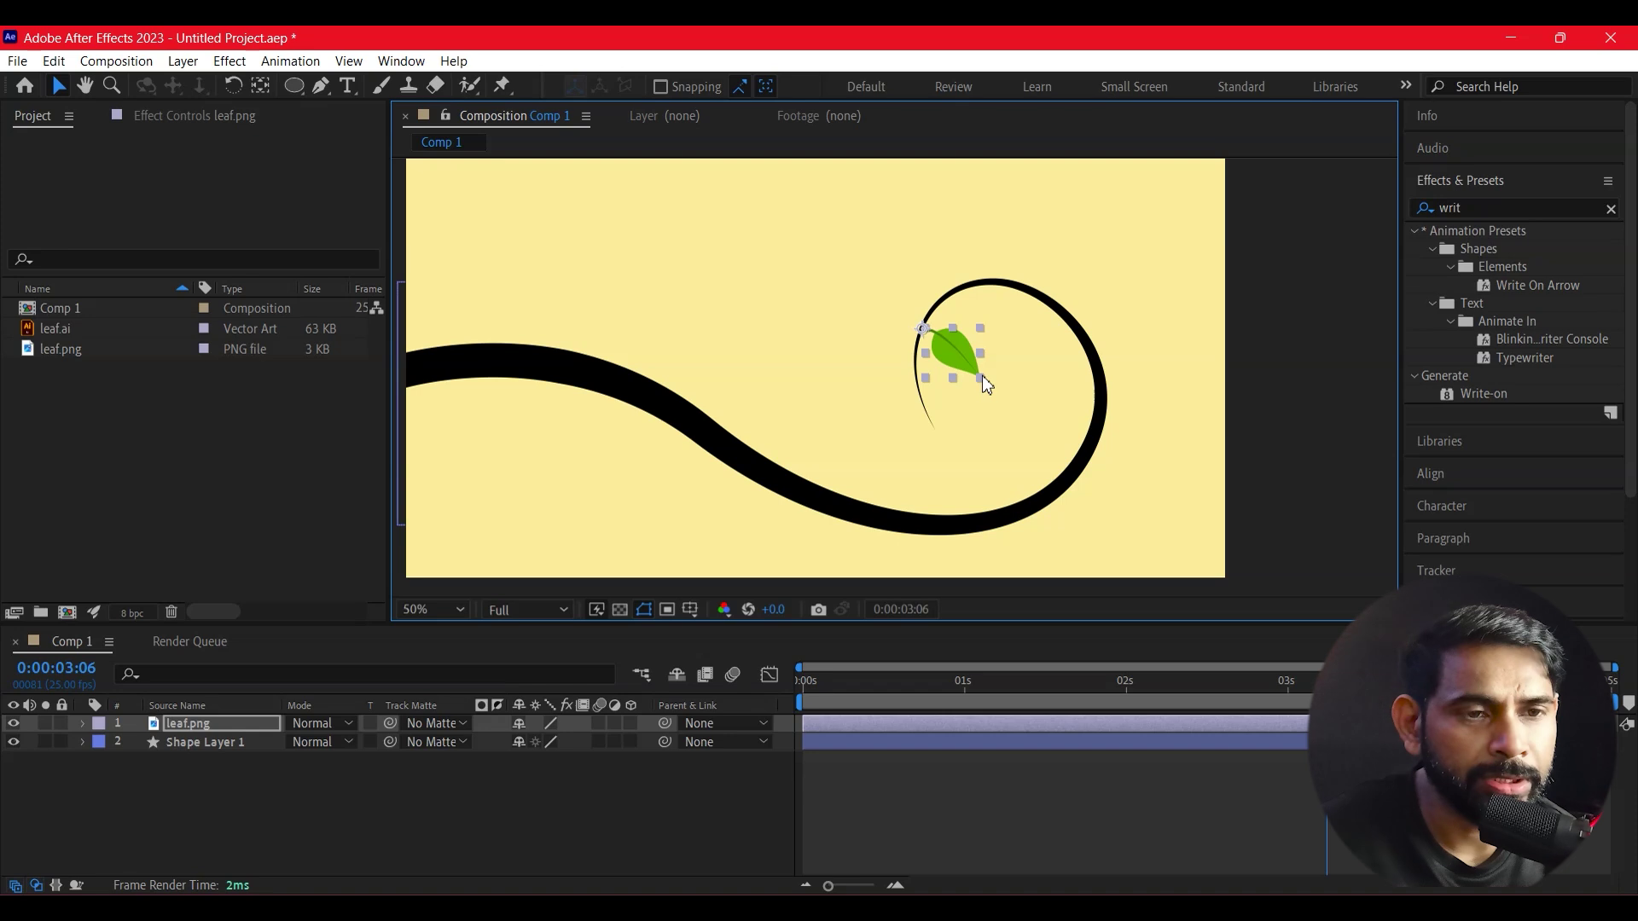
drag(982, 380, 992, 388)
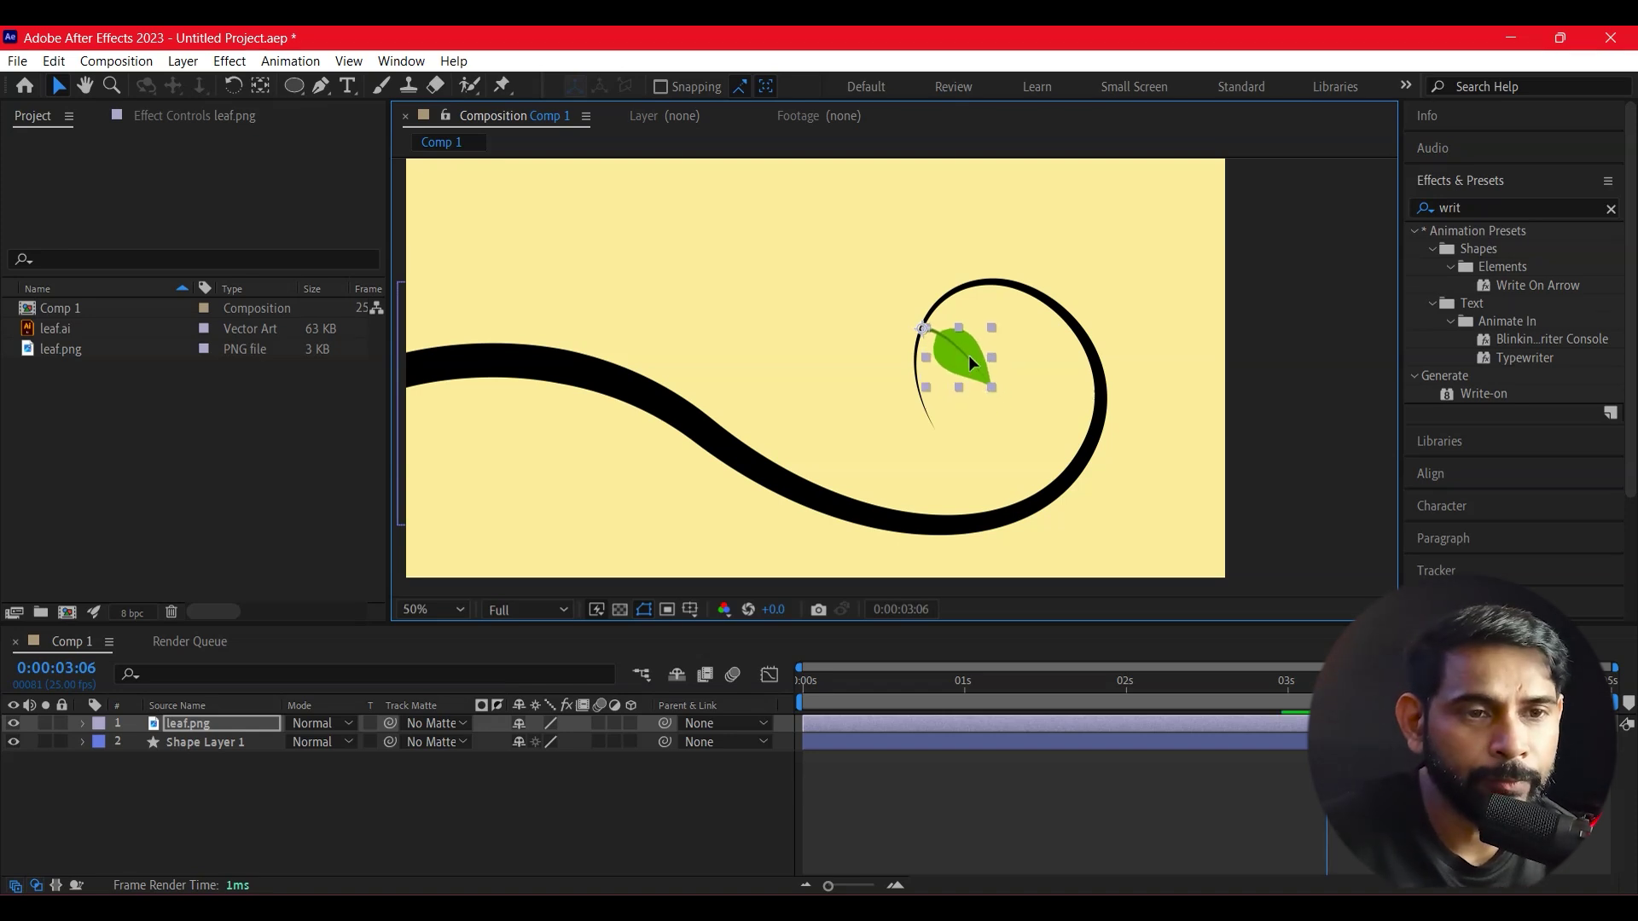
Shift the leaf layer's start to around 2.3 seconds in the timeline
click(1102, 358)
click(1231, 349)
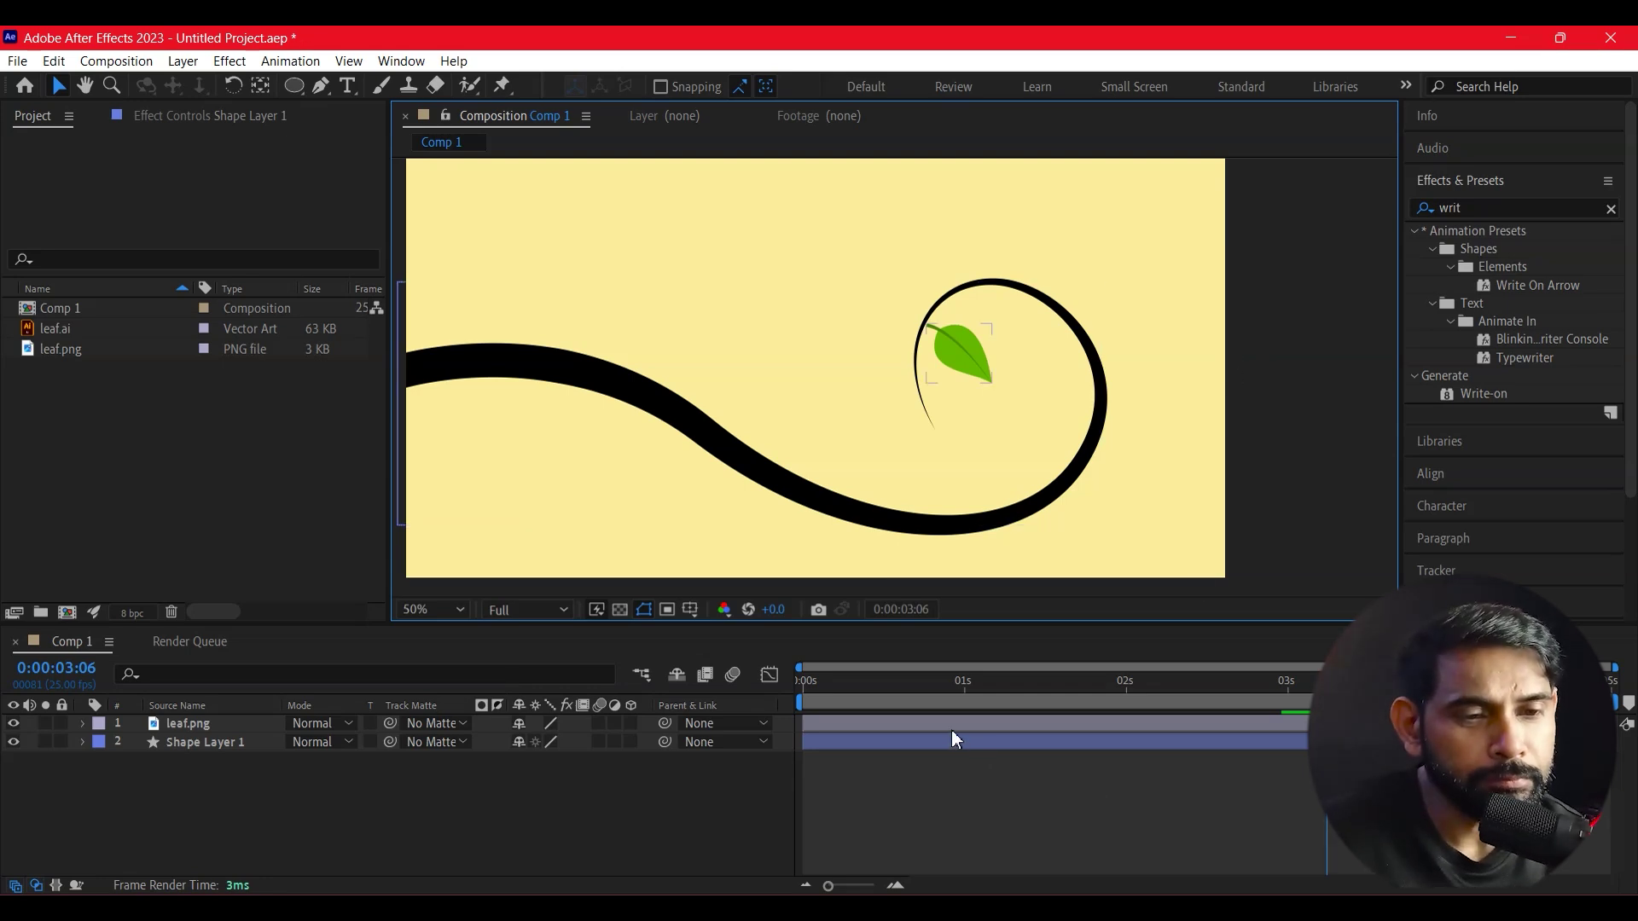
drag(1028, 723, 1119, 714)
drag(941, 728, 1303, 723)
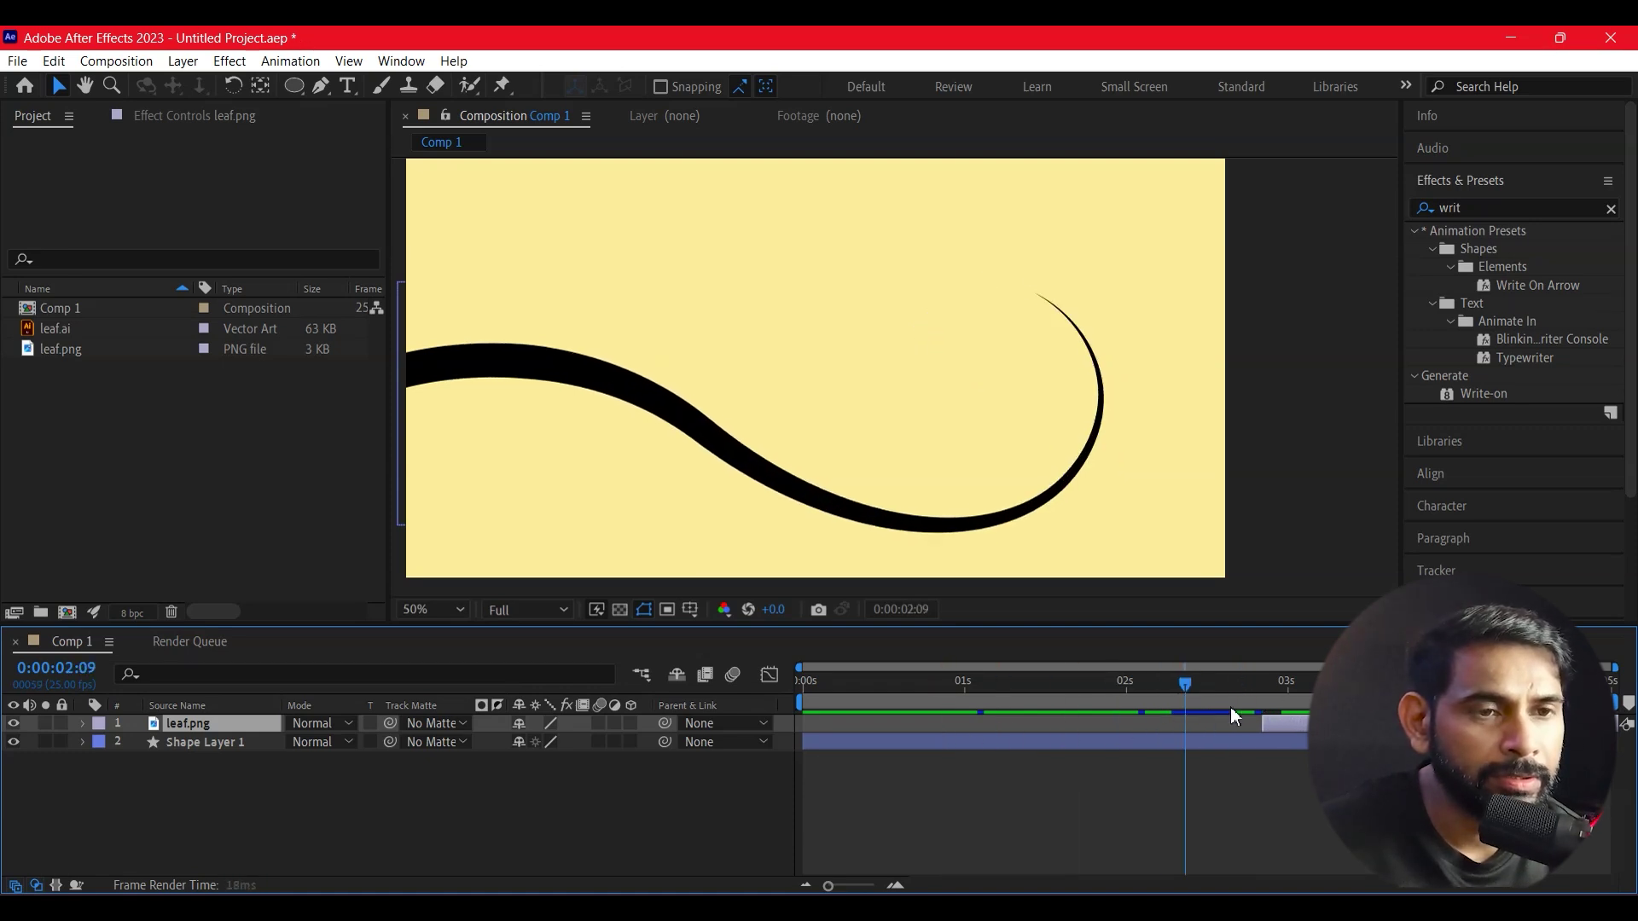
Nudge the leaf up and right and lock Shape Layer 1
mouse_move(1247, 684)
mouse_down()
mouse_move(1346, 708)
mouse_move(1255, 720)
mouse_up()
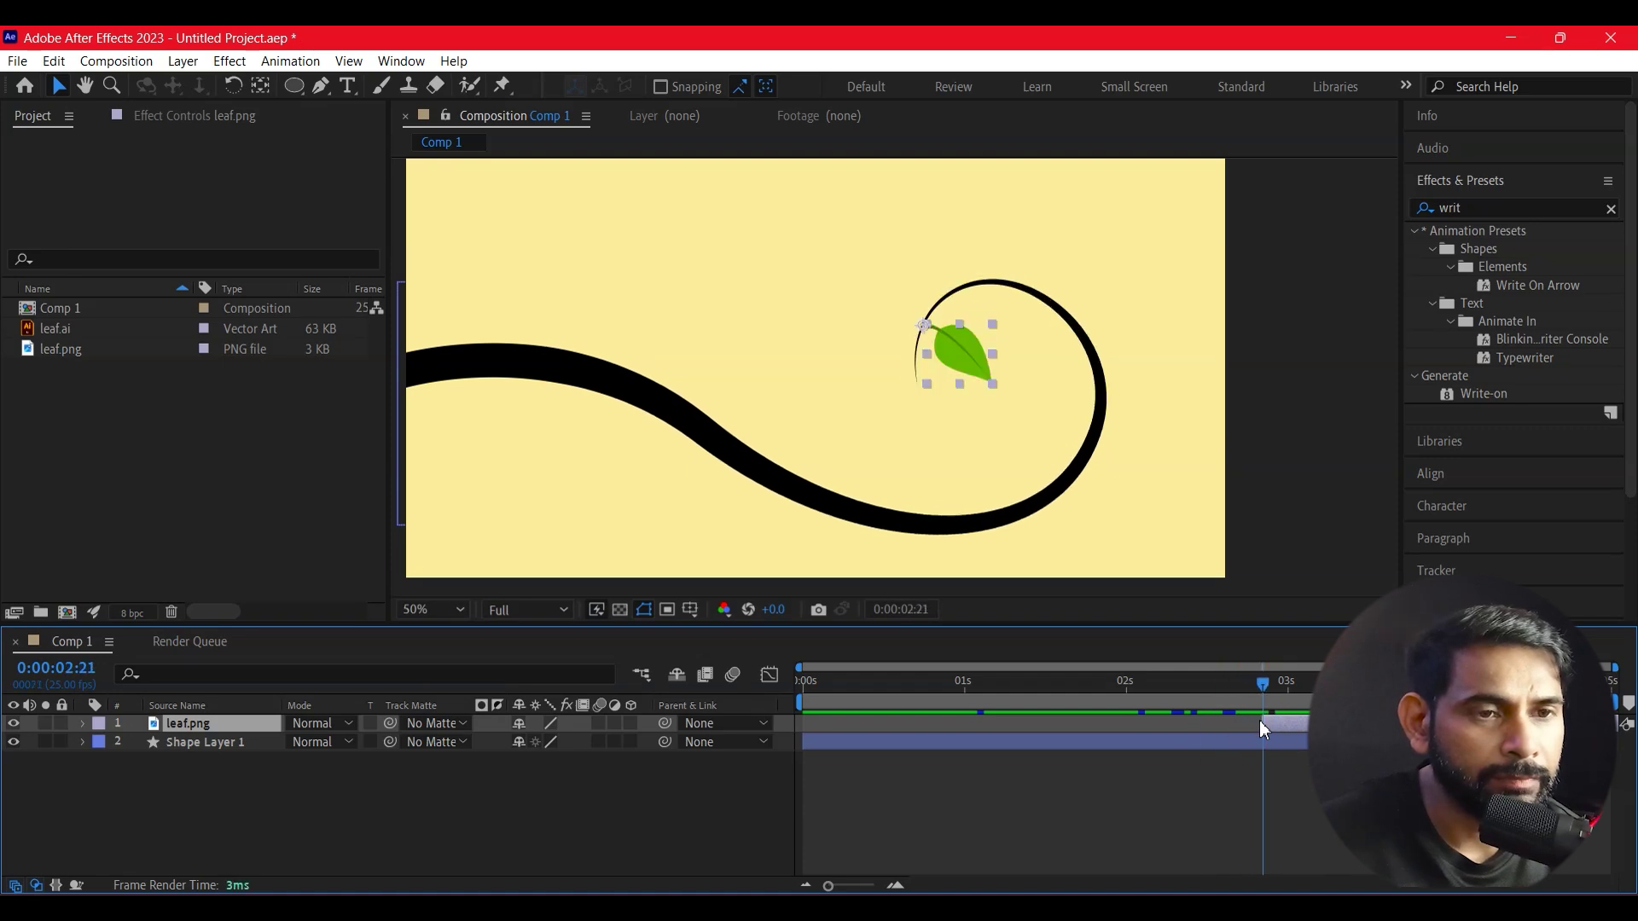
click(969, 358)
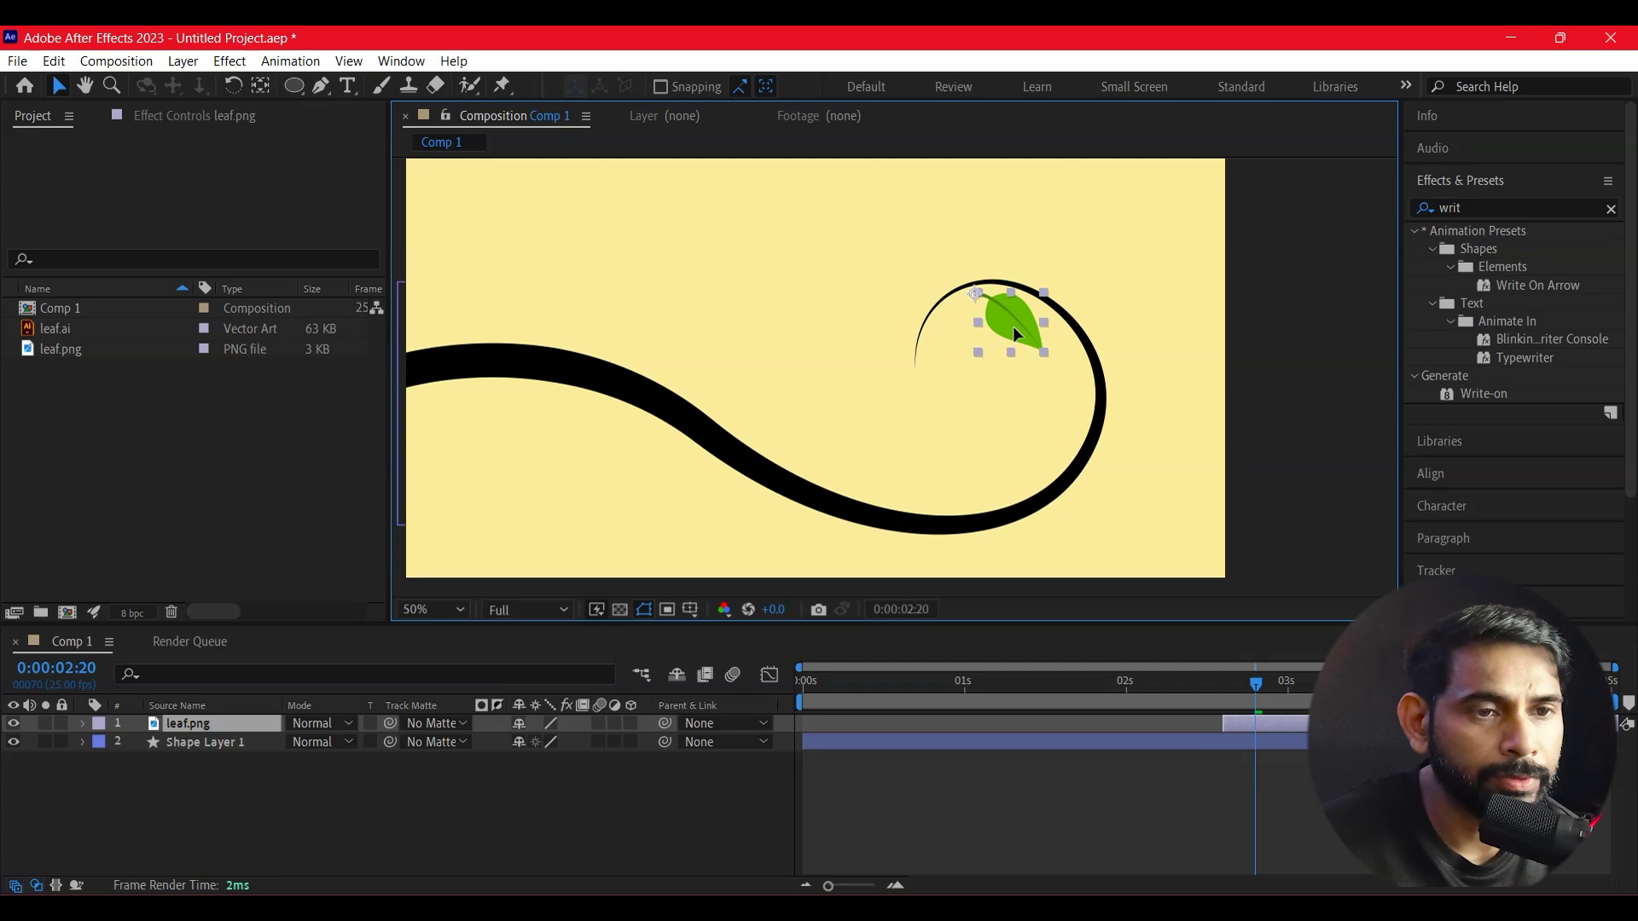
drag(1018, 326, 1021, 323)
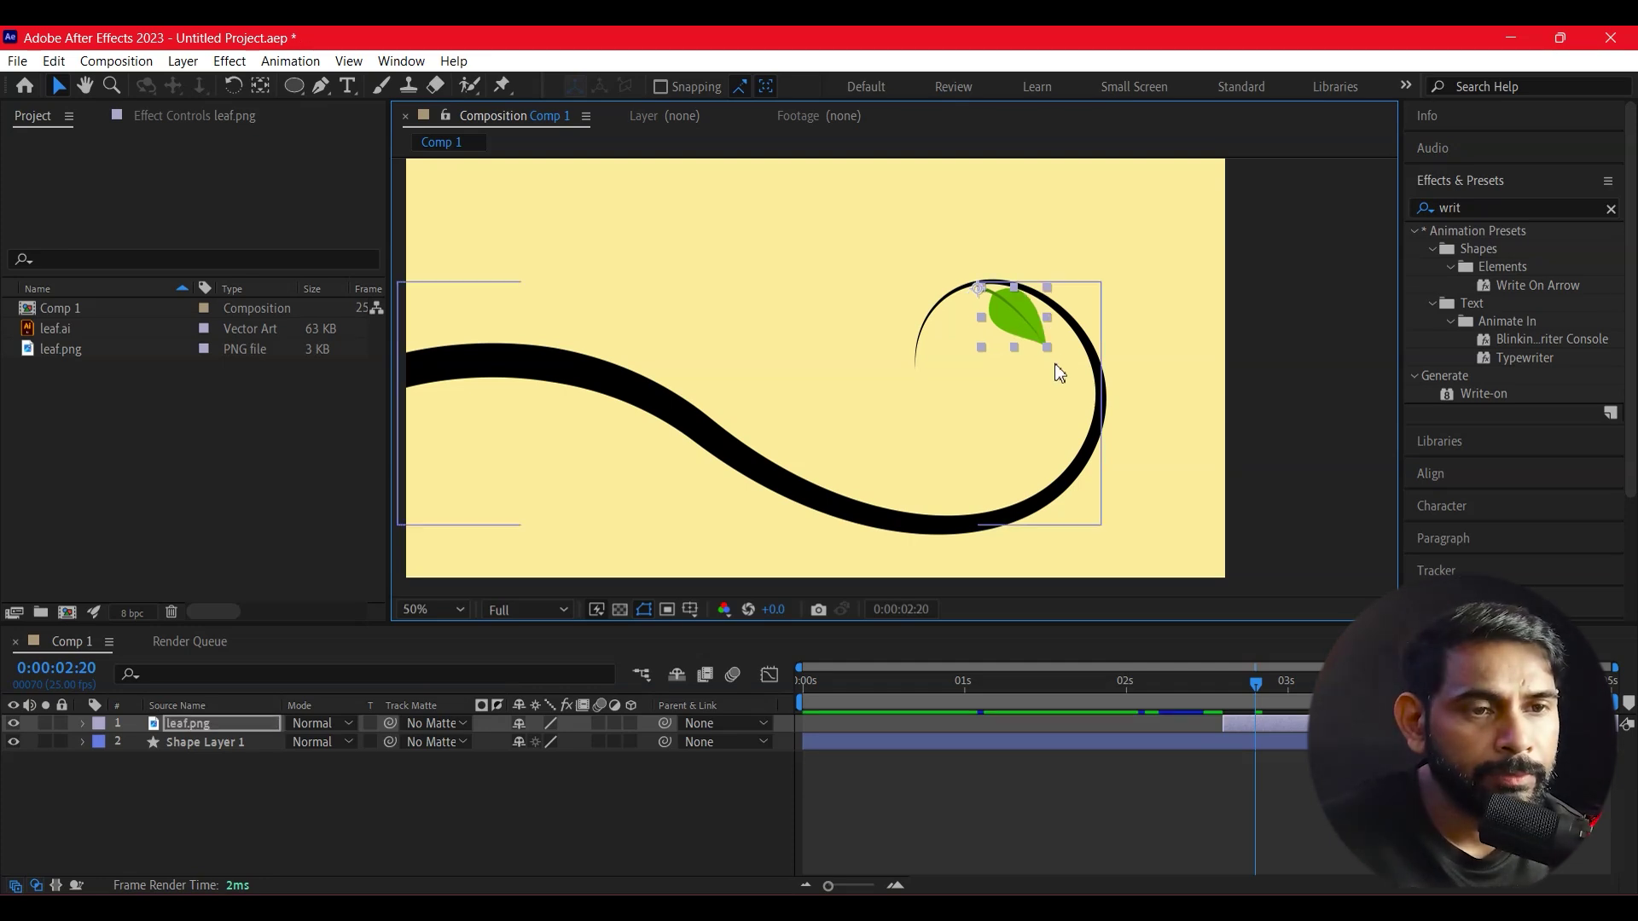
key(w)
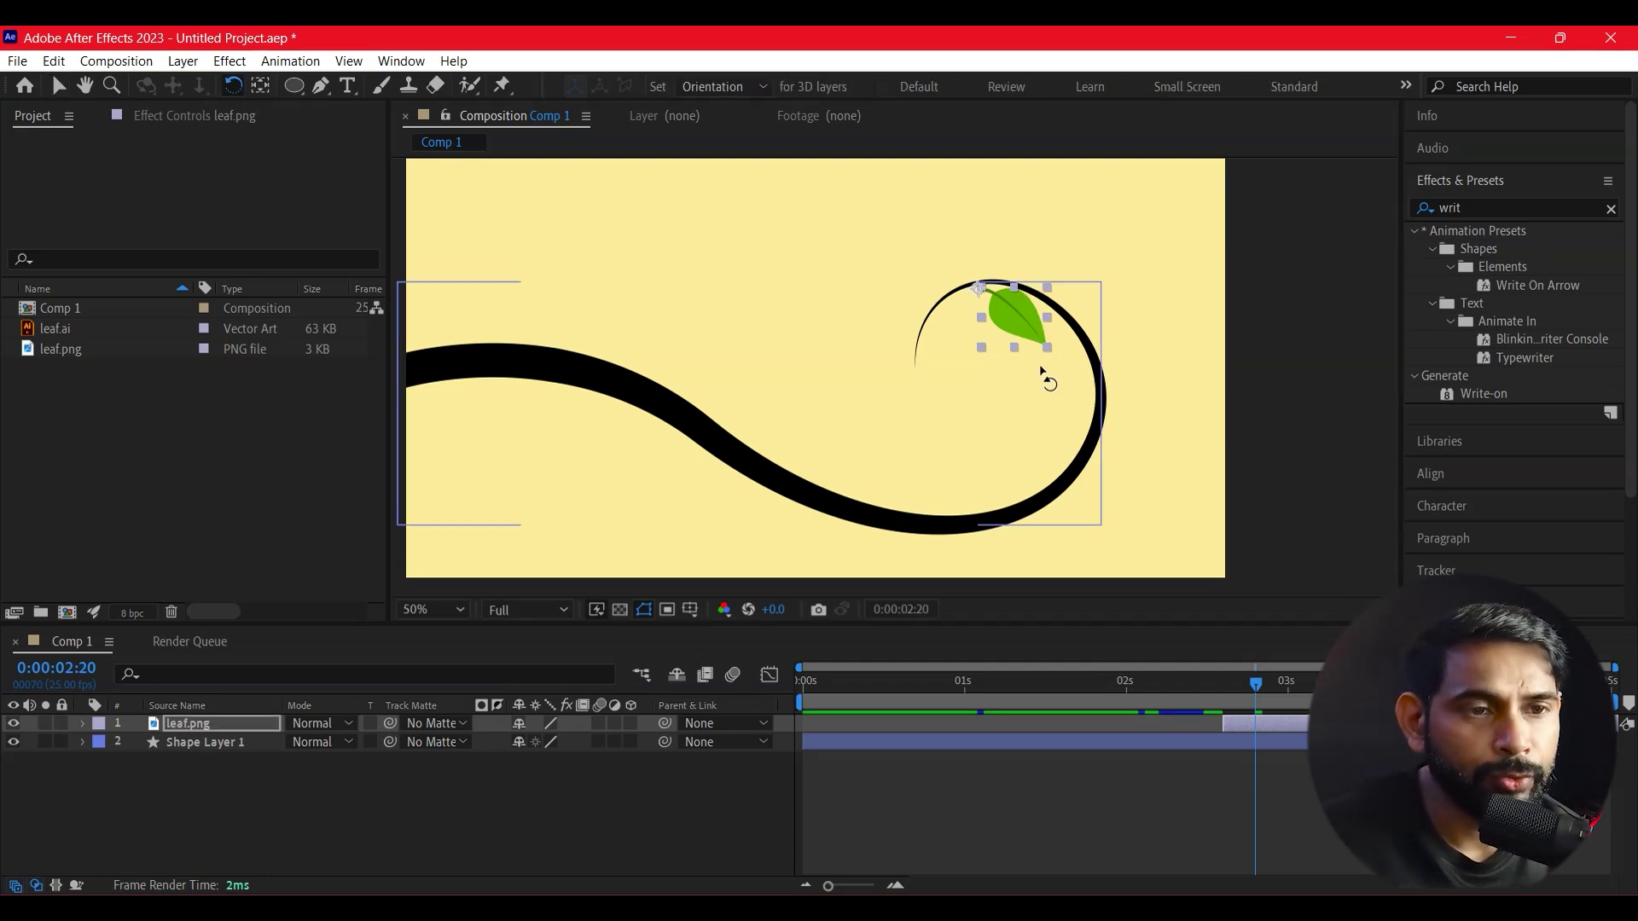
click(1043, 375)
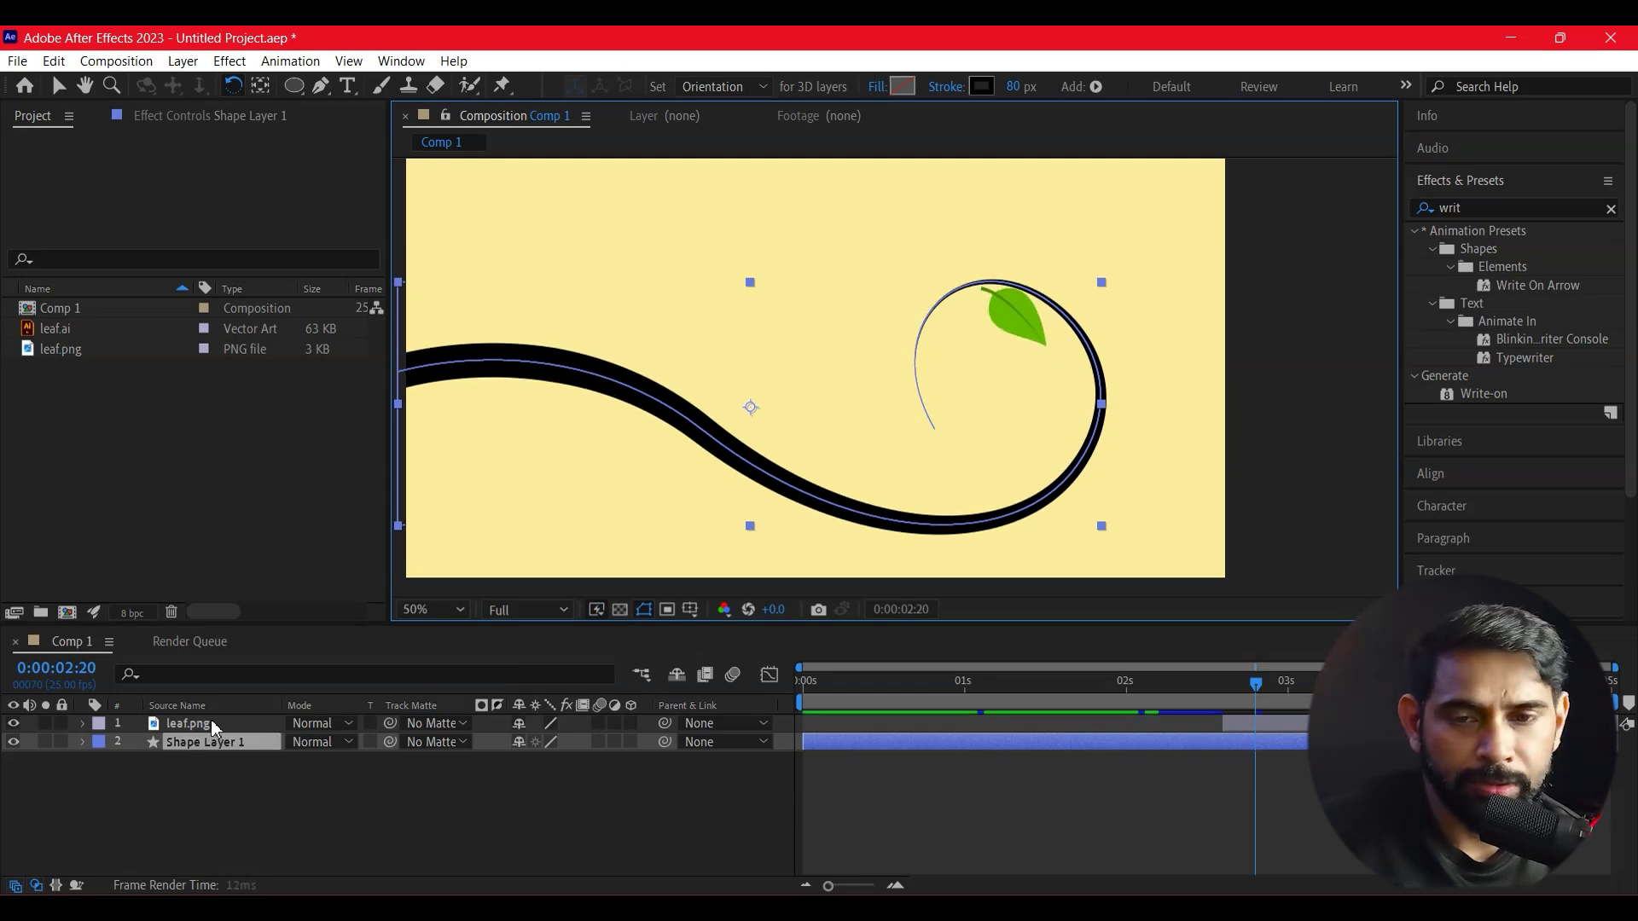
click(61, 743)
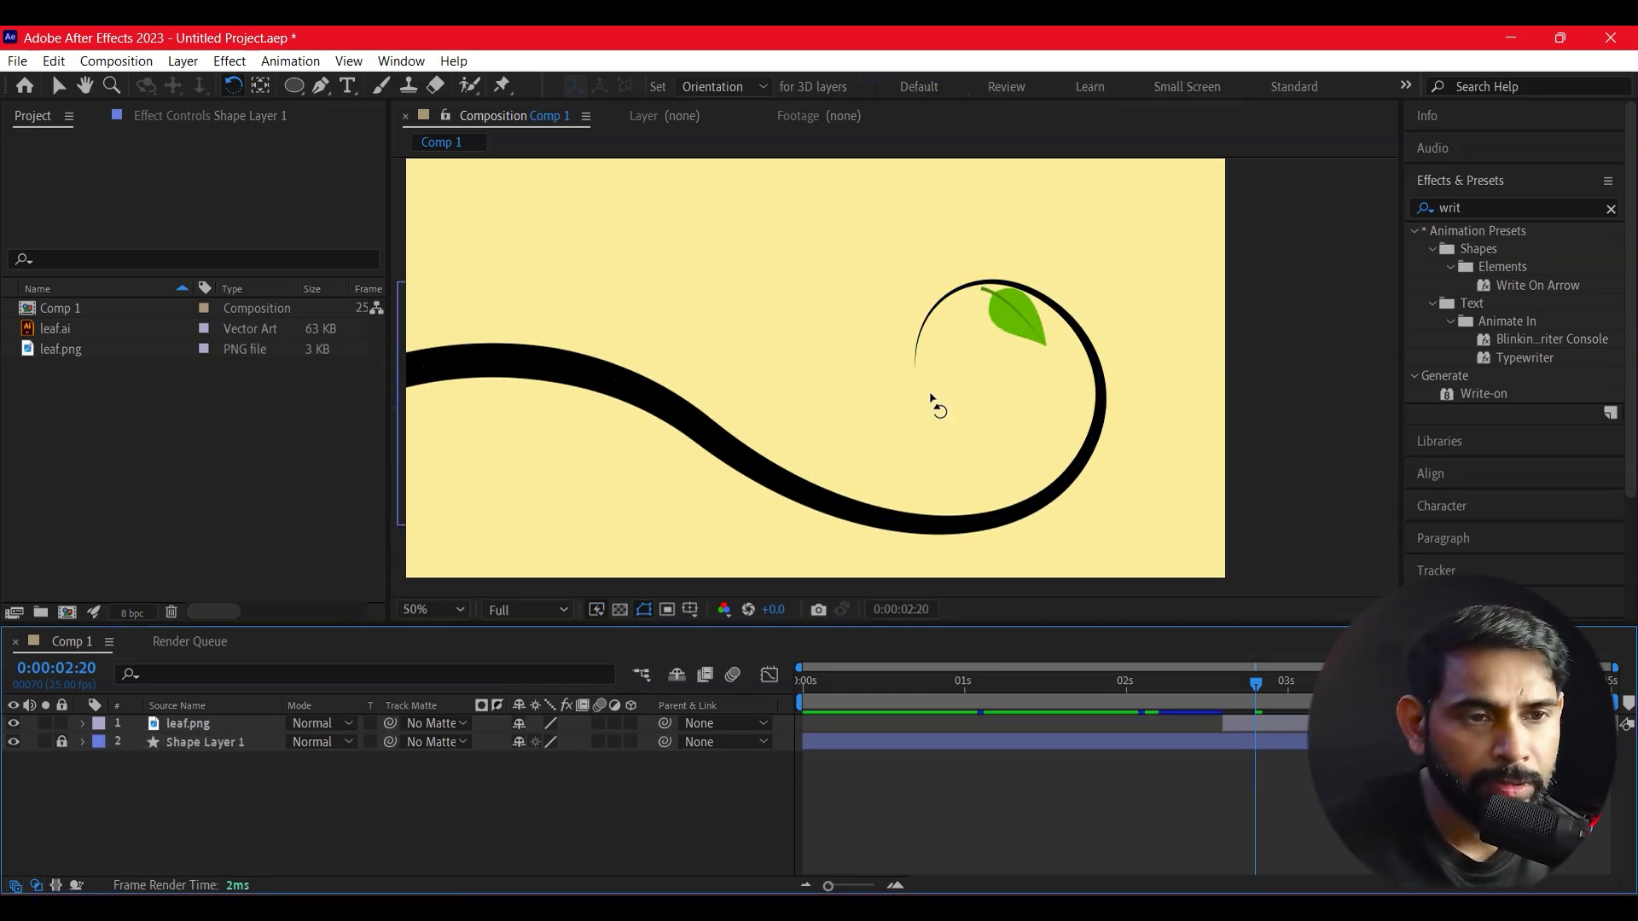
Rotate the leaf to hang down from the curl's tip and nudge it slightly right
click(996, 336)
drag(1048, 348, 1018, 367)
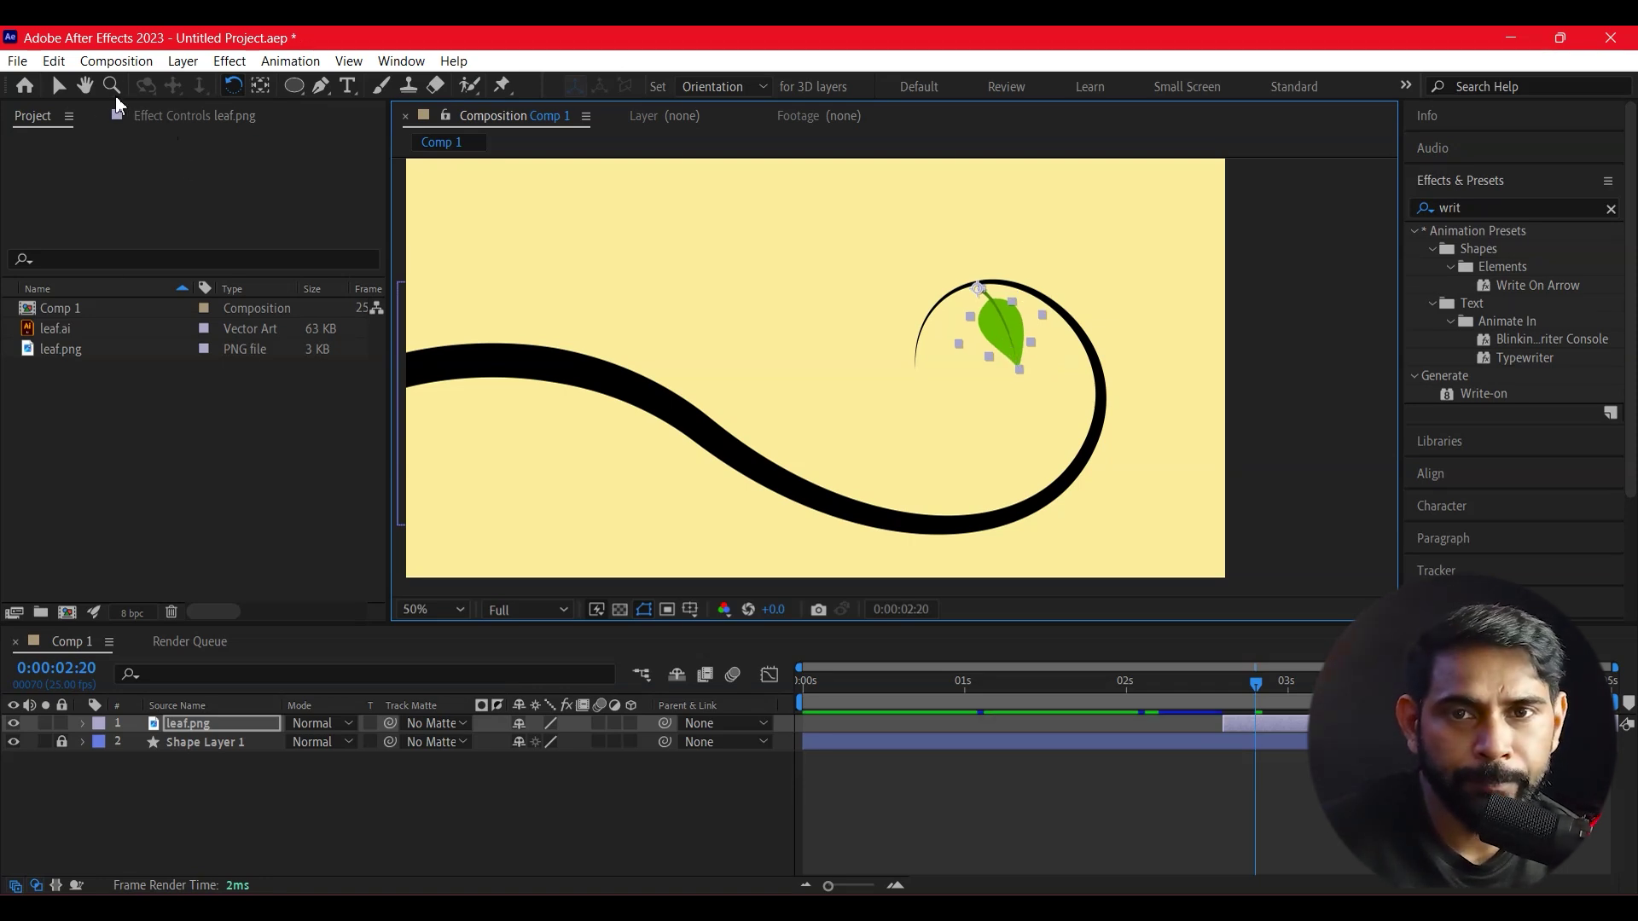
click(59, 85)
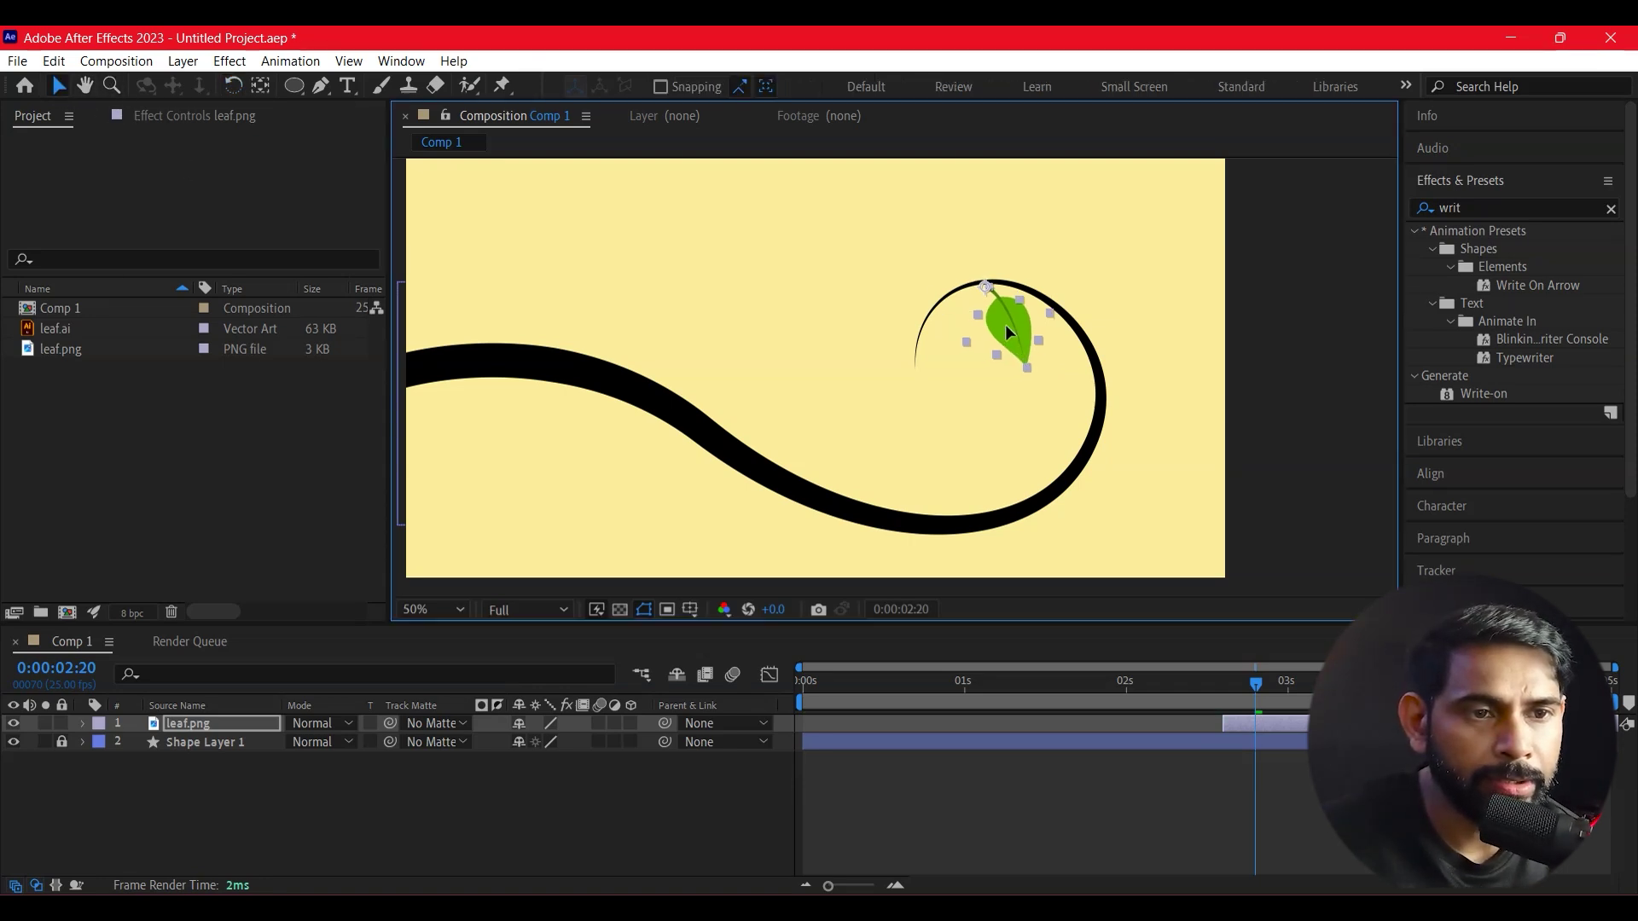
drag(1007, 326, 1014, 325)
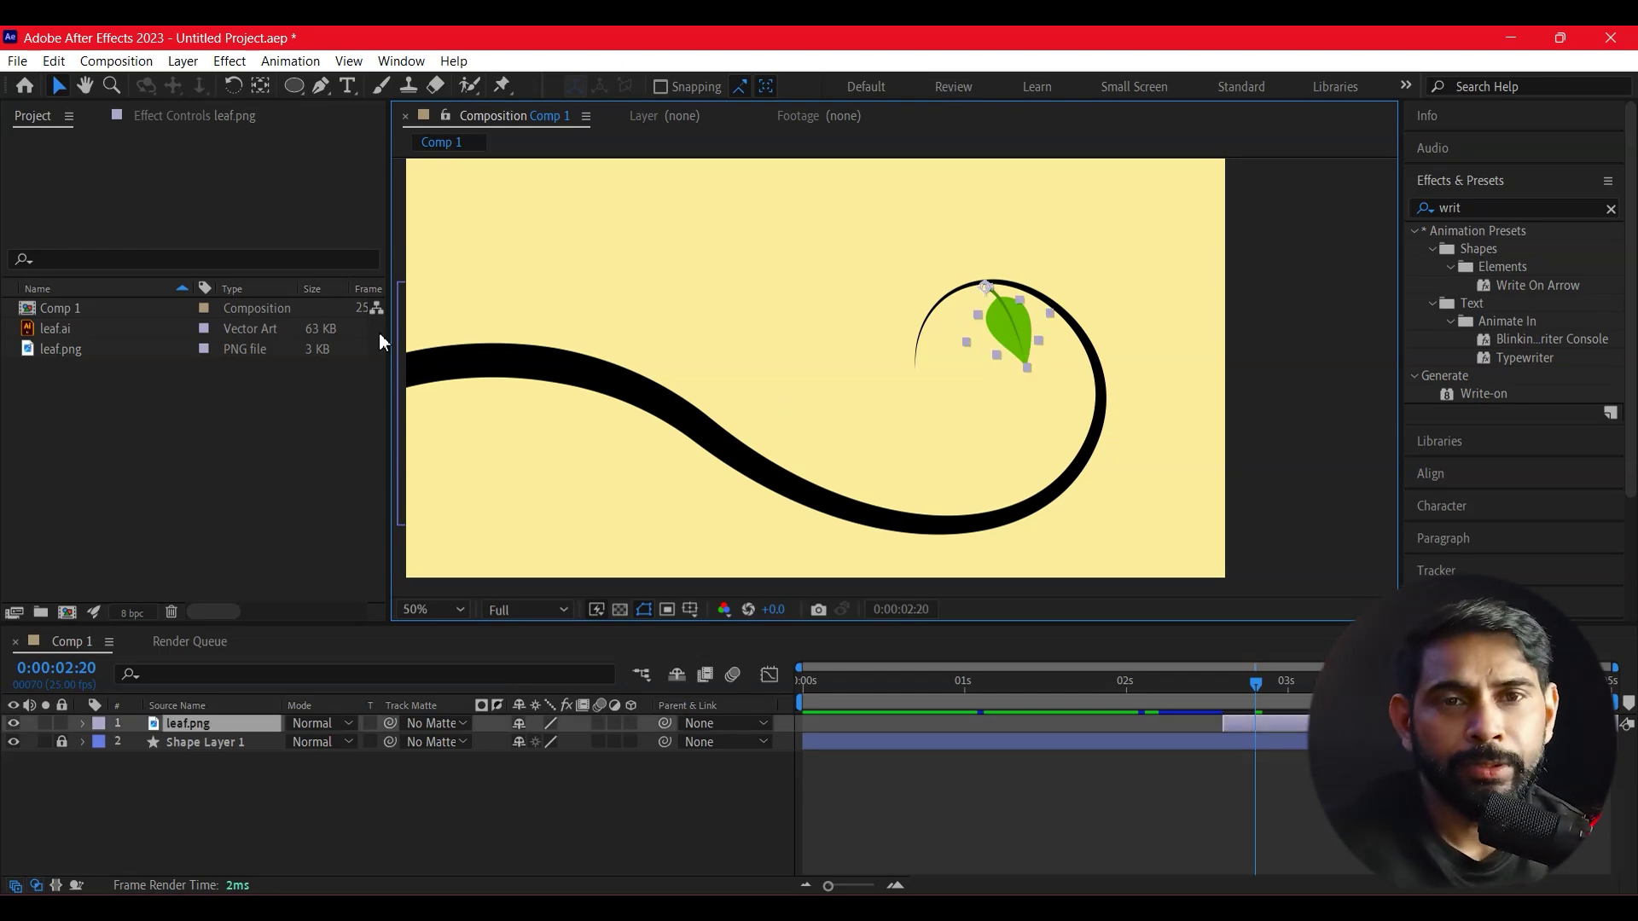
click(392, 62)
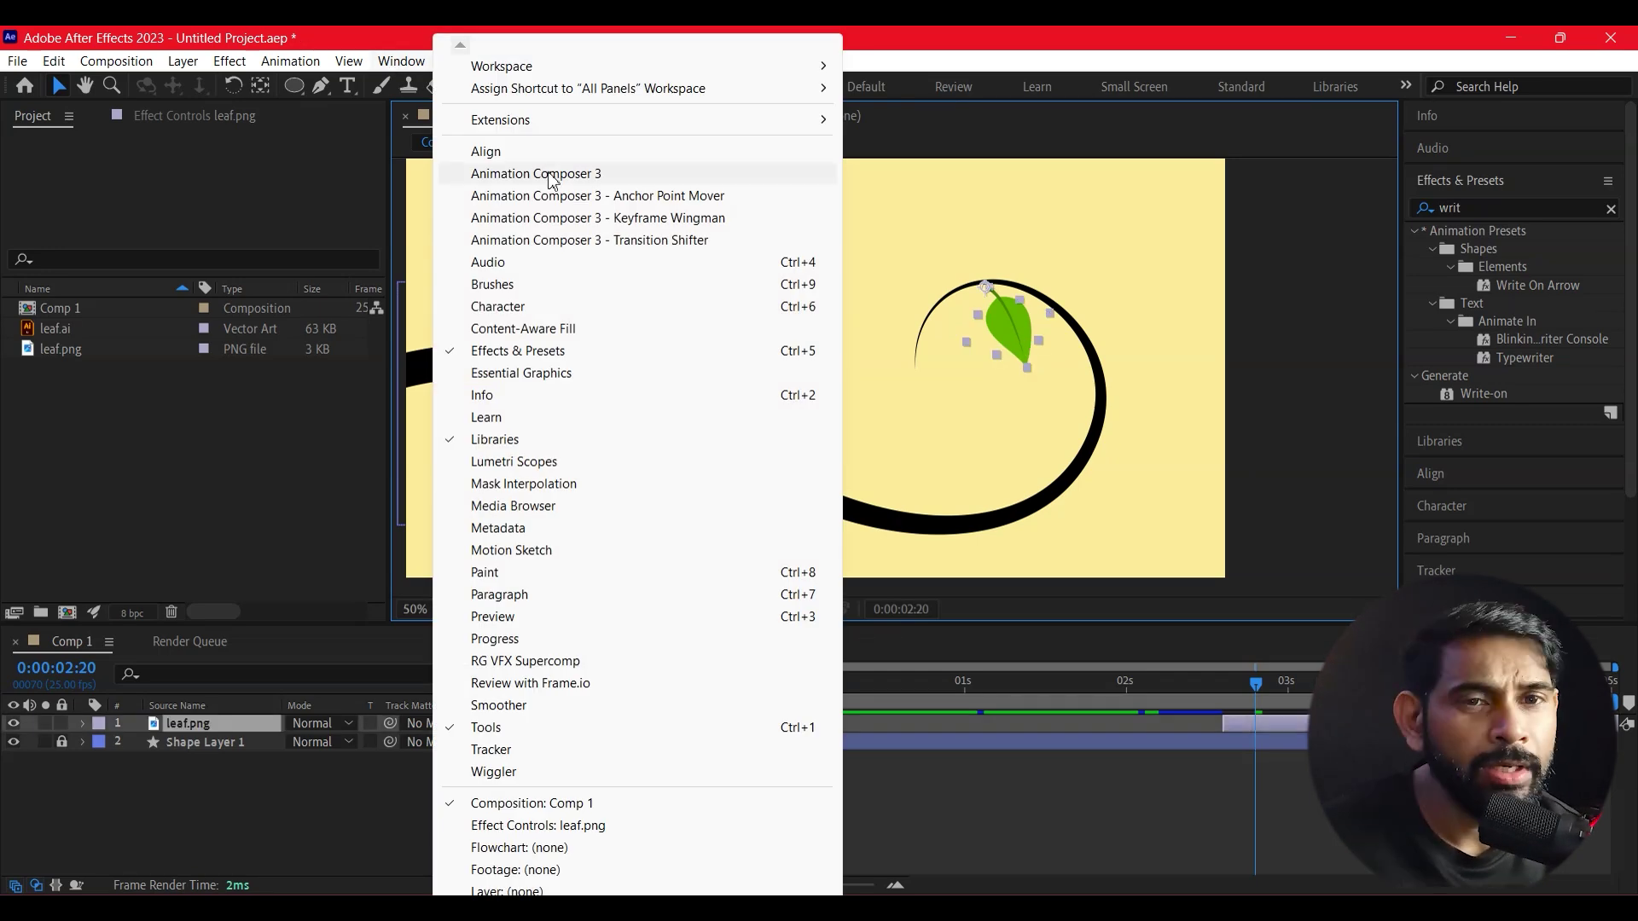
click(531, 171)
click(313, 364)
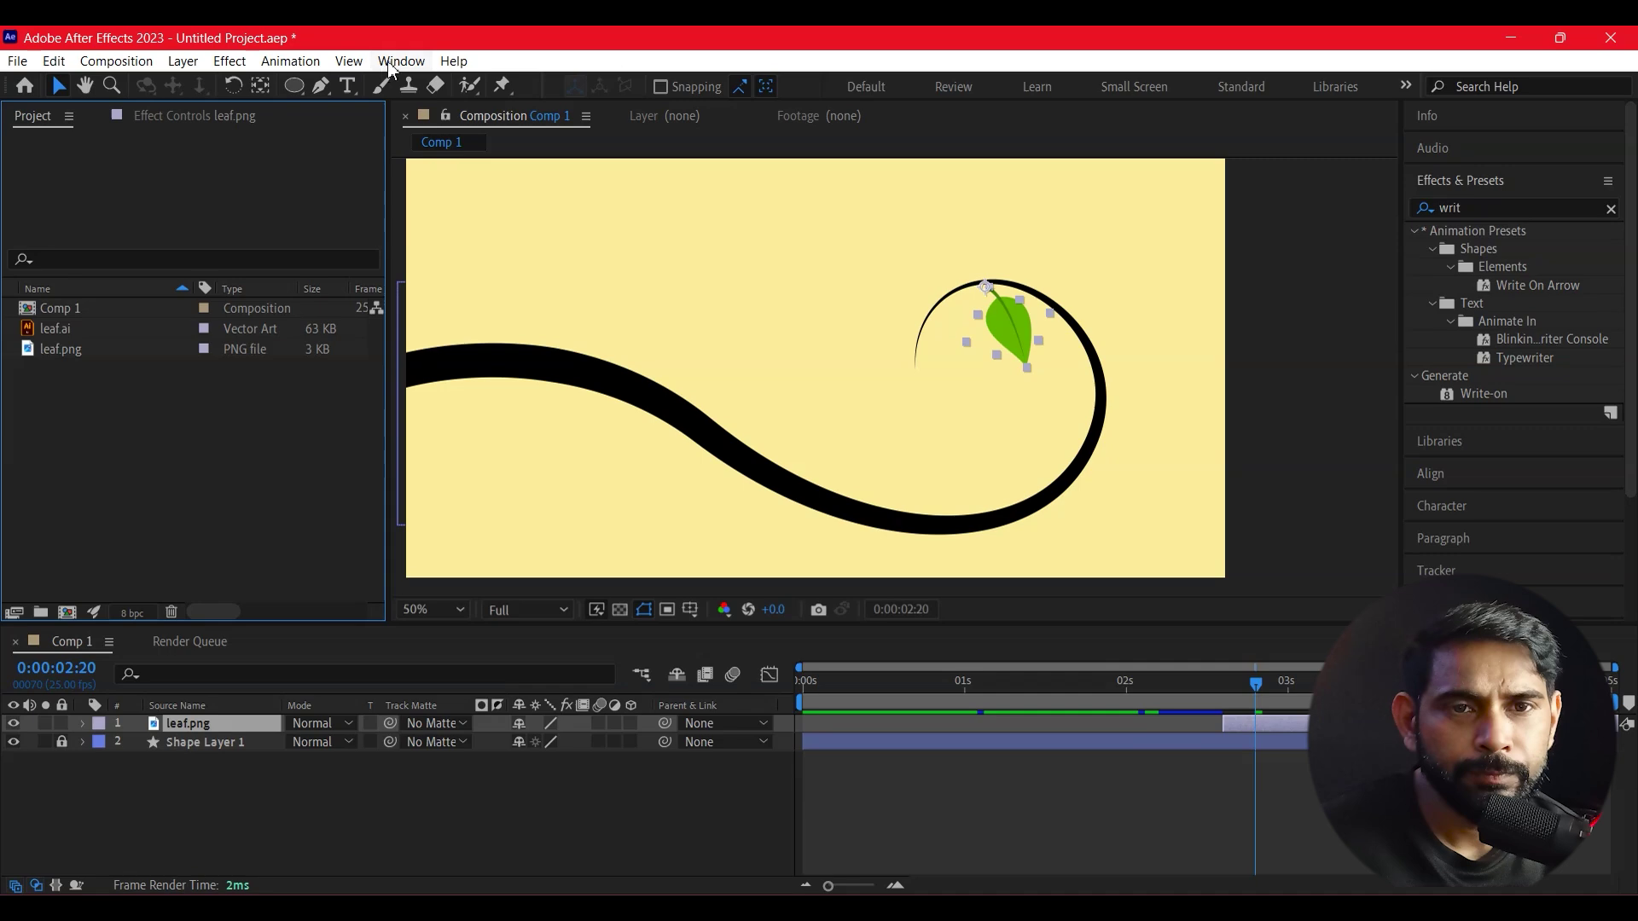
Apply Animation Composer's Overshoot Scale From Anchor Point preset to leaf.png as both In and Out
click(393, 62)
click(531, 169)
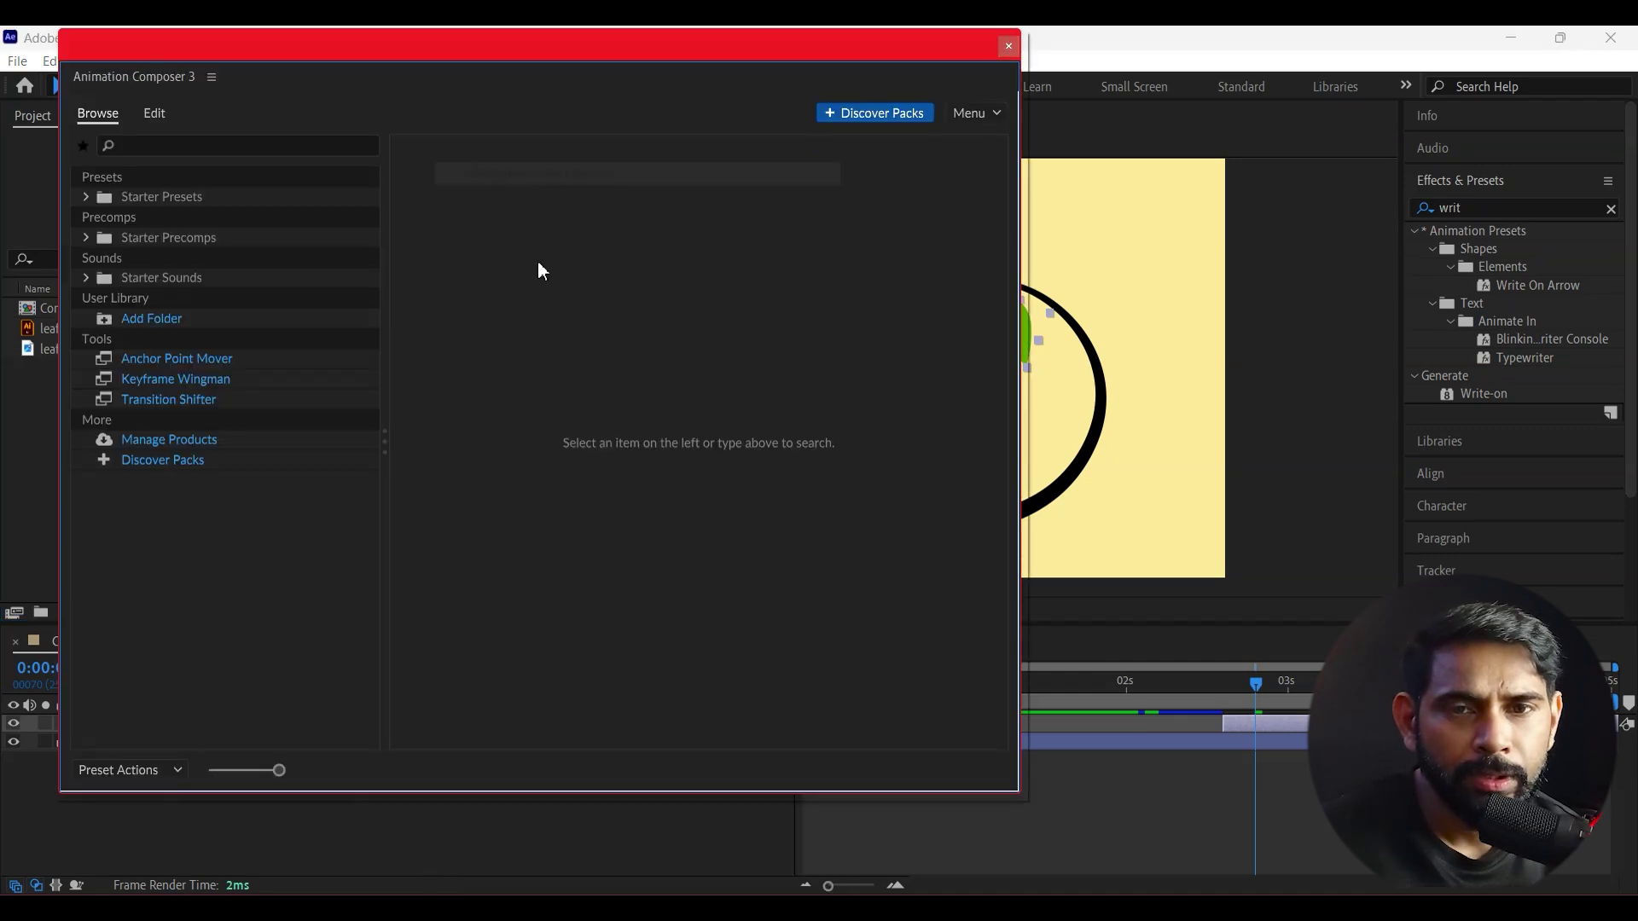
click(150, 198)
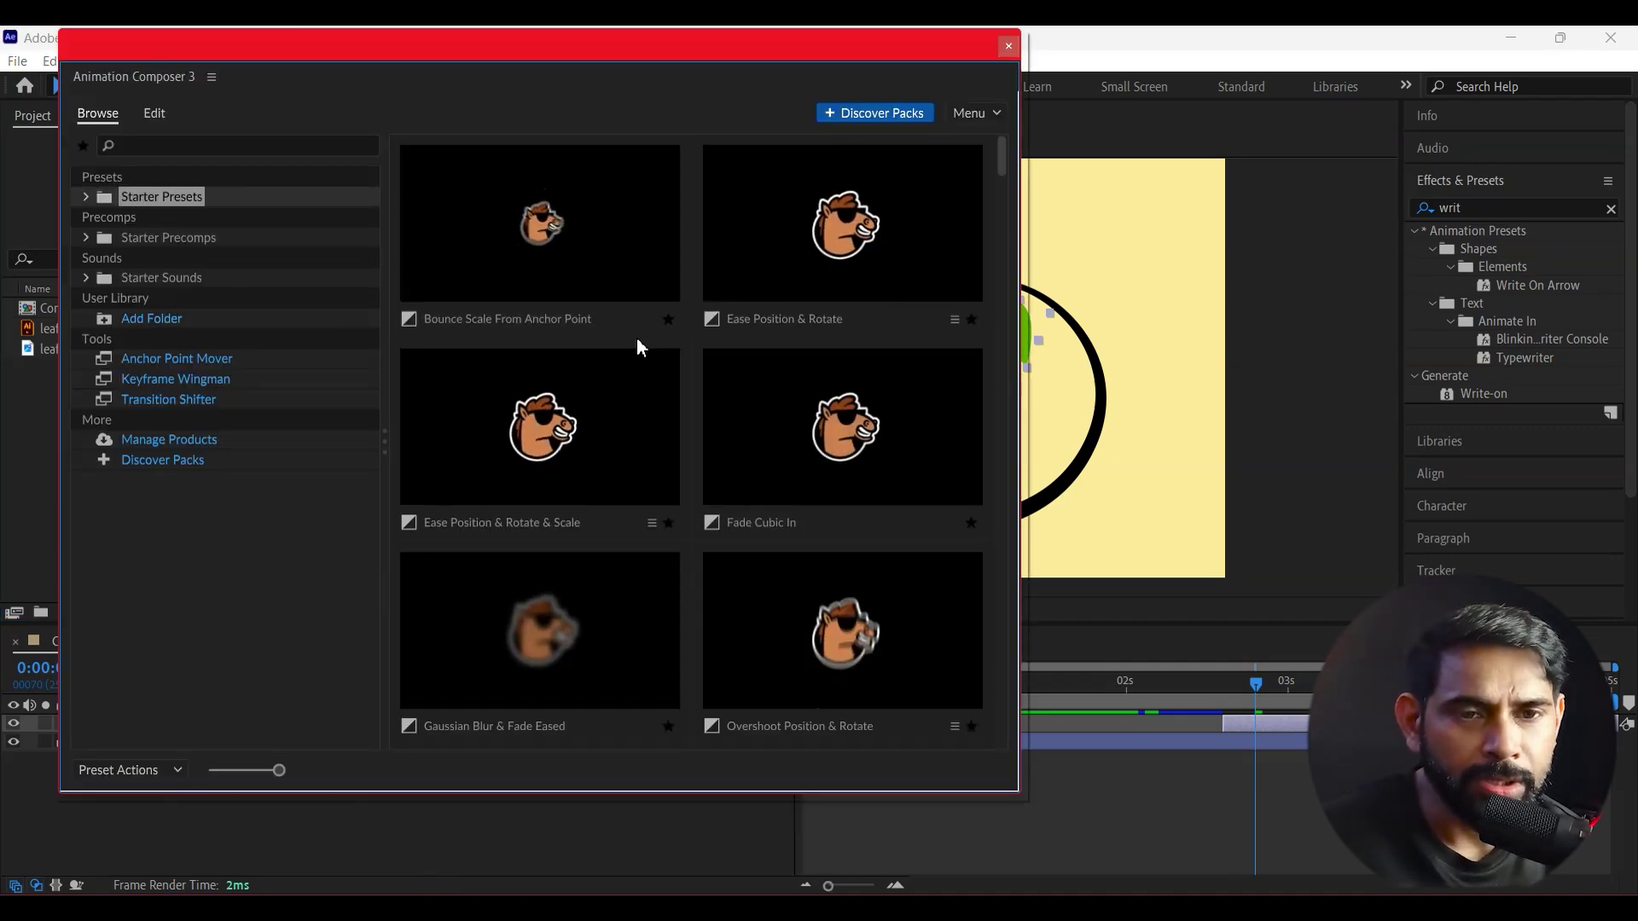
scroll(631, 450, down, 5)
scroll(632, 450, down, 2)
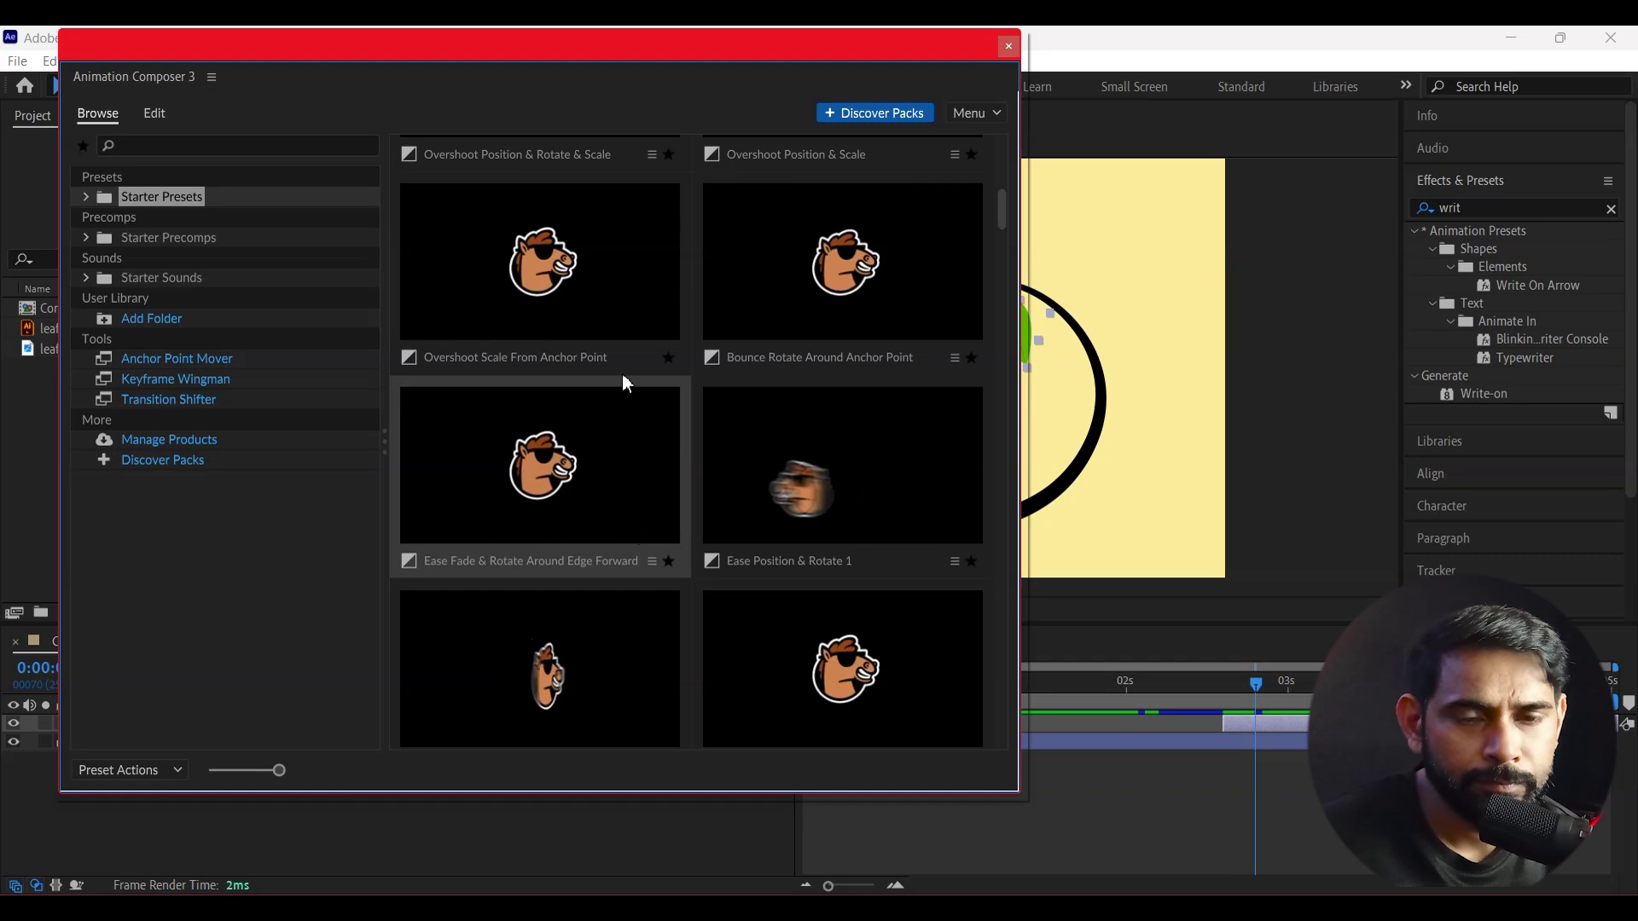
scroll(587, 612, down, 3)
scroll(587, 613, up, 3)
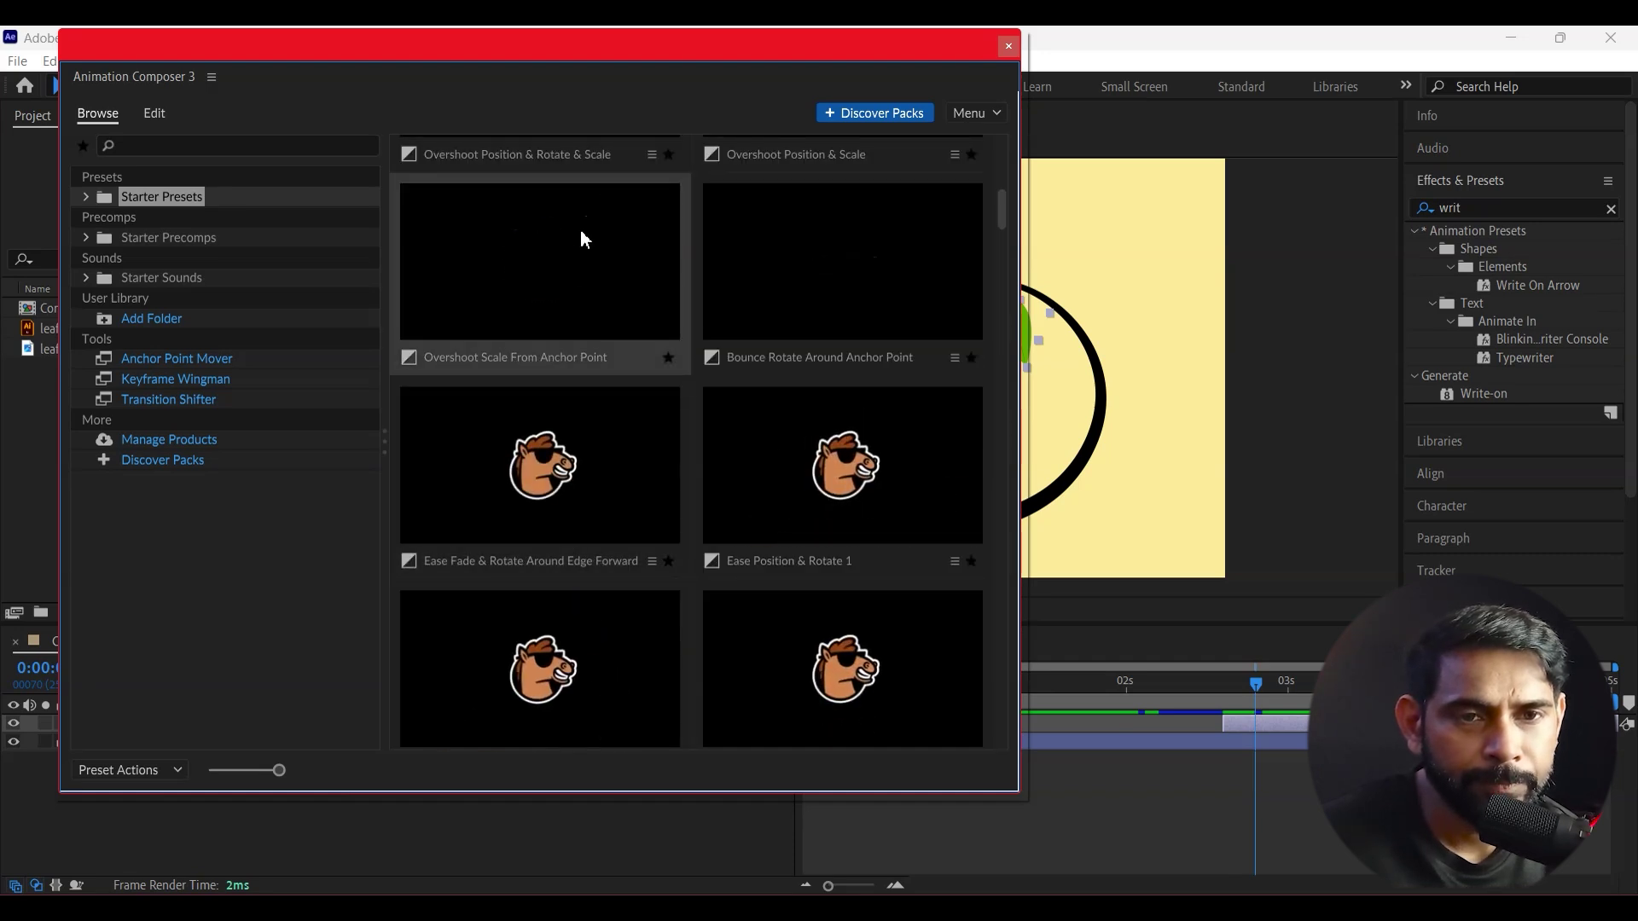
click(582, 235)
click(968, 767)
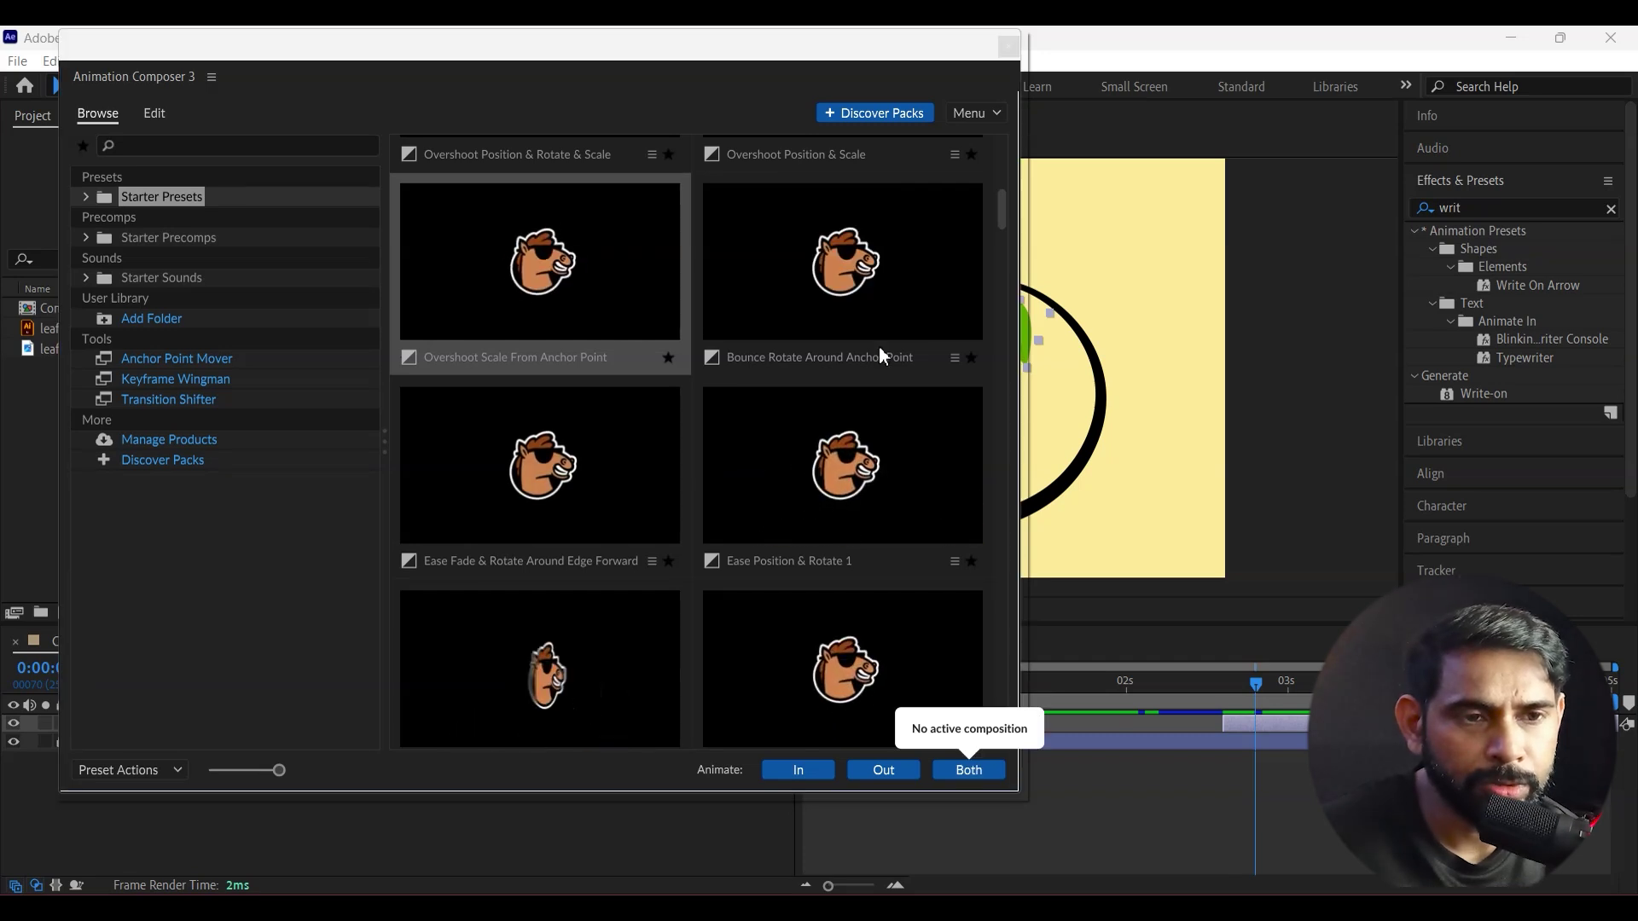
click(989, 773)
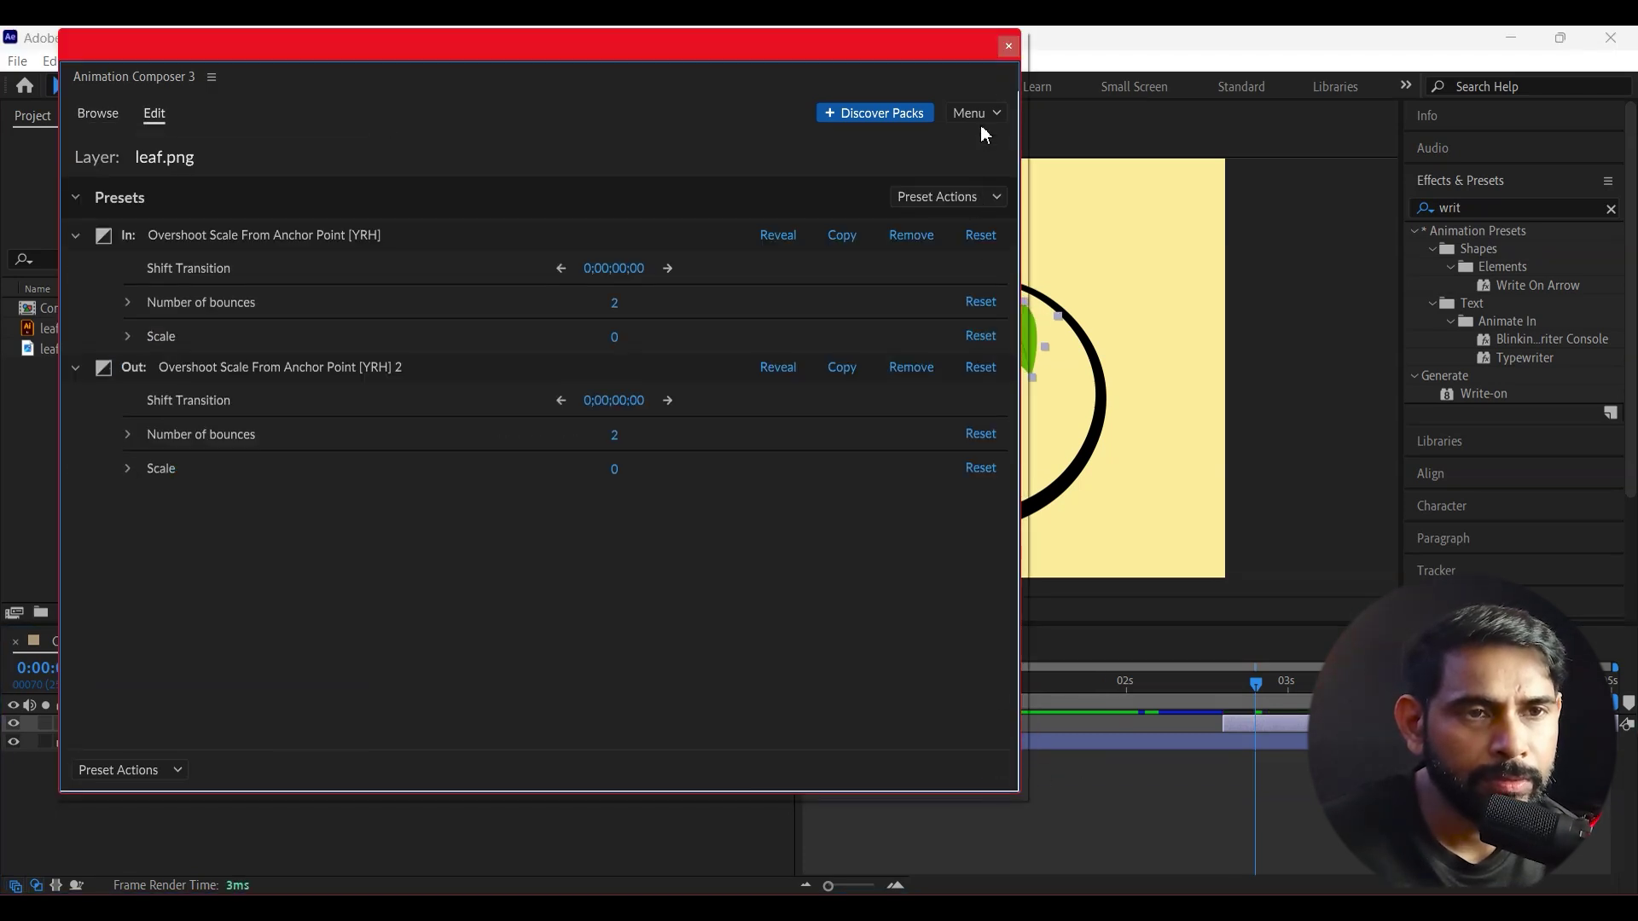
click(1009, 47)
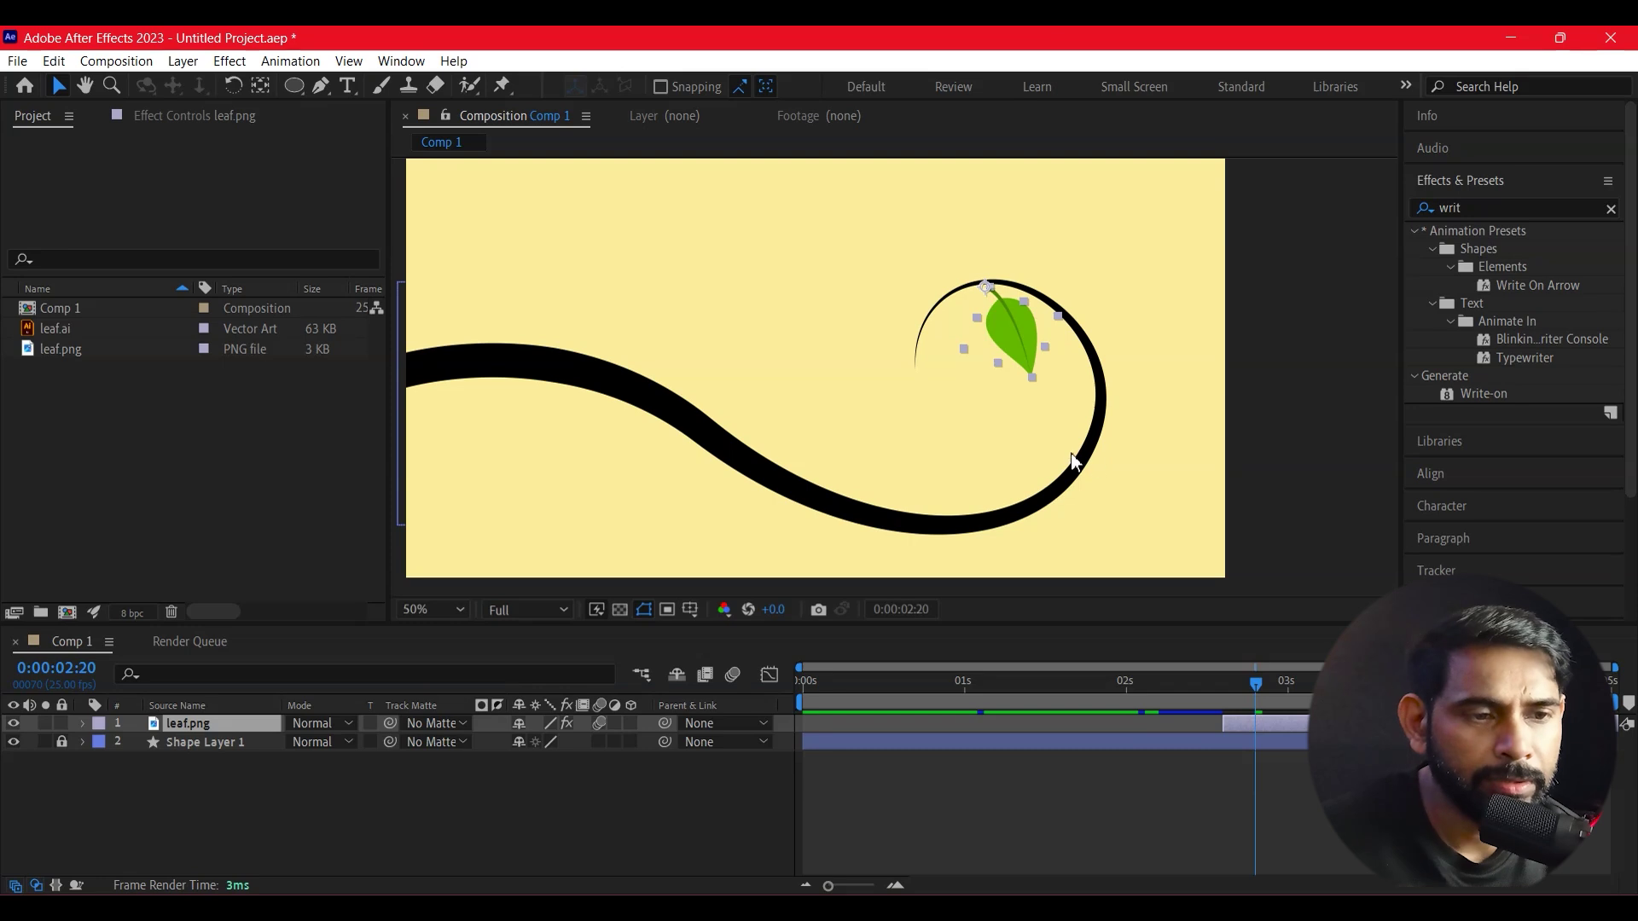
Preview the animation from just before the first leaf appears
click(1181, 709)
key(space)
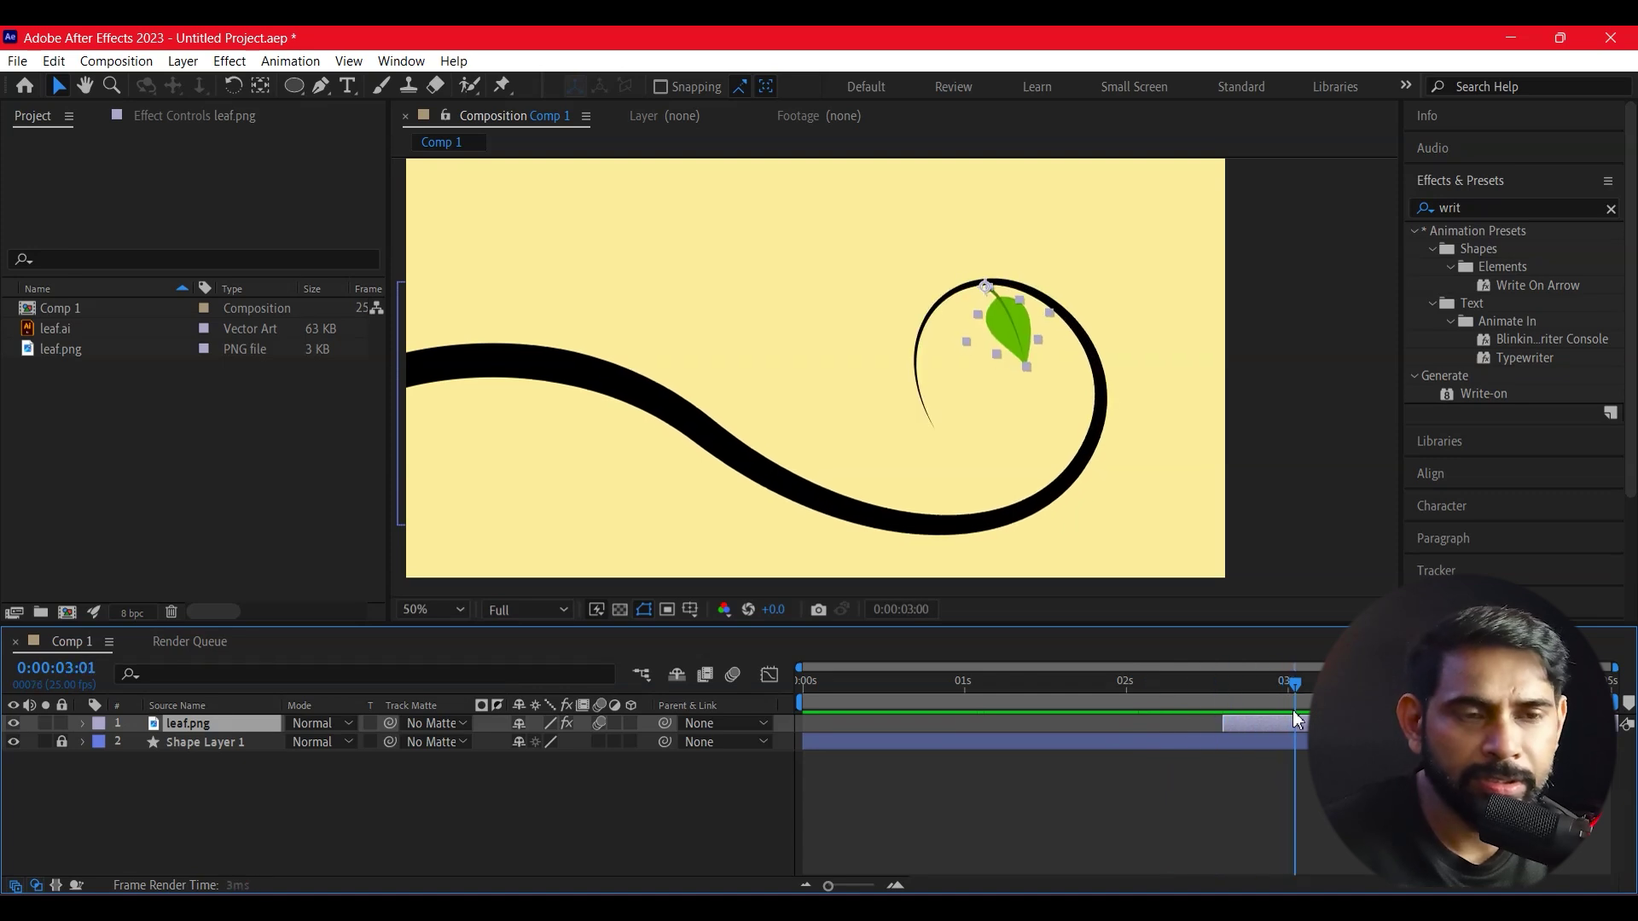
key(space)
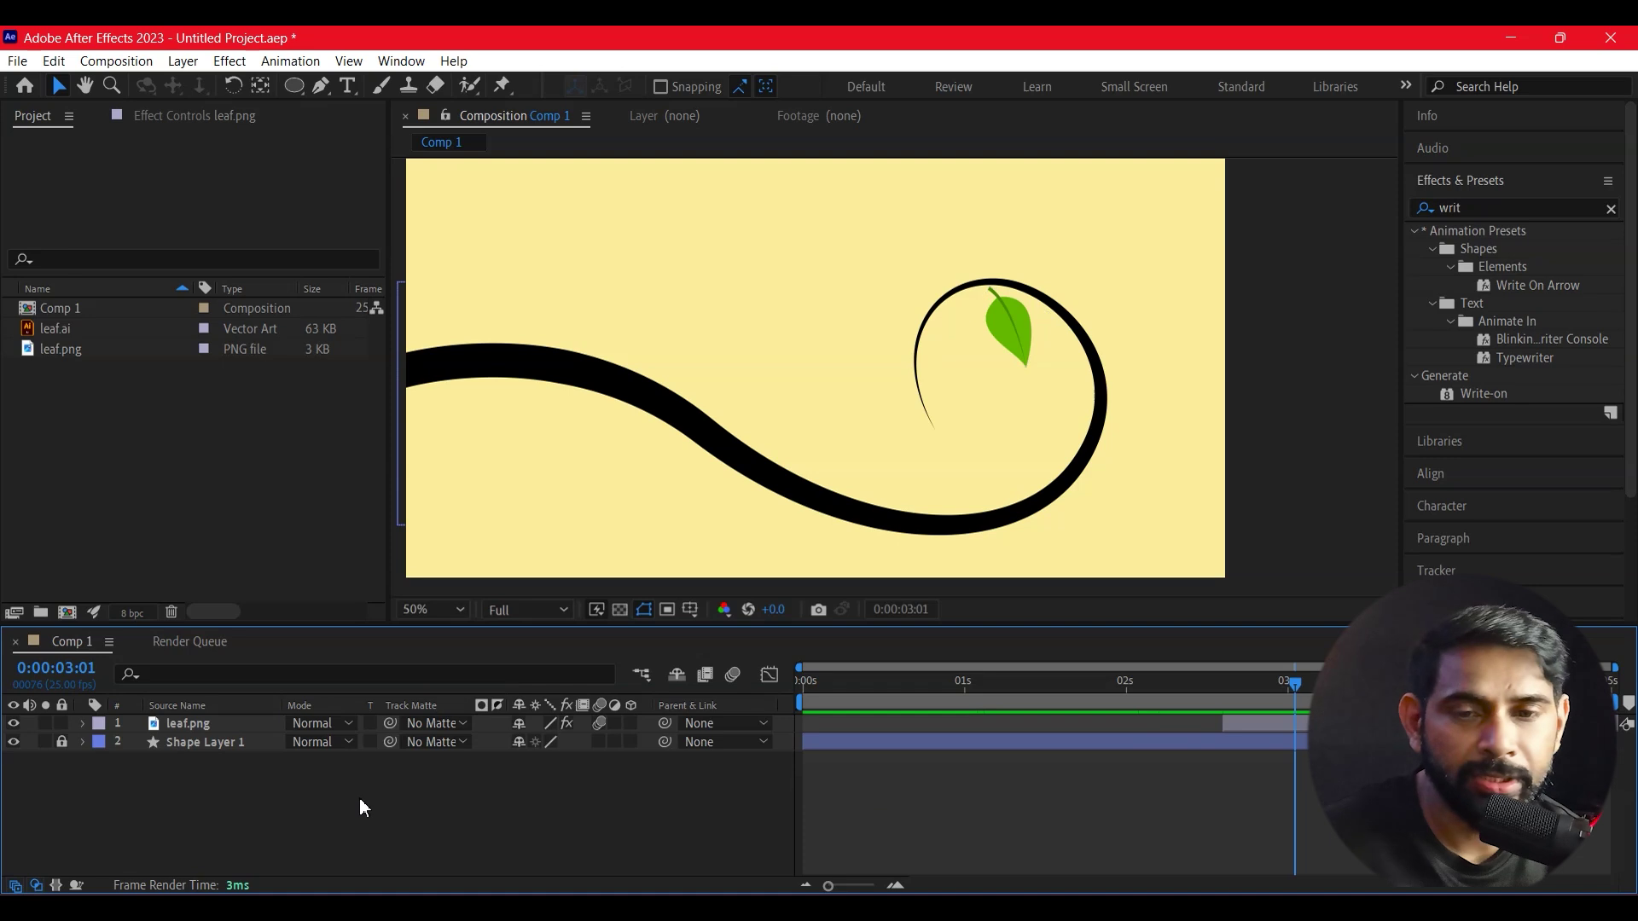
Duplicate leaf.png, start the copy slightly later, and angle it up-left at the vine tip
click(186, 725)
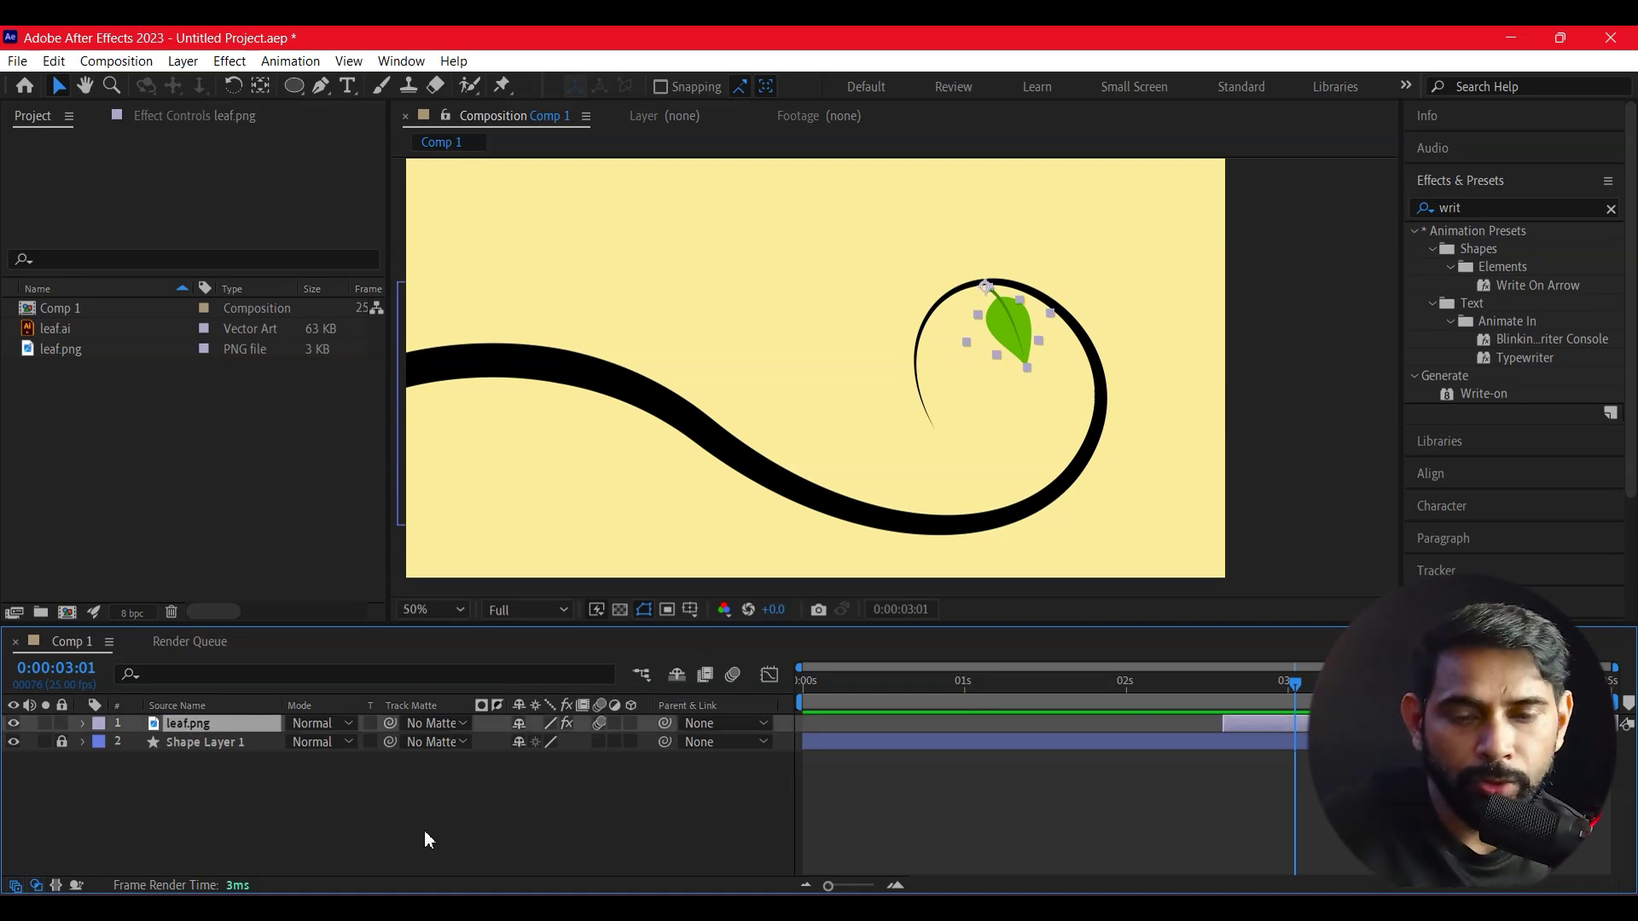
key(ctrl+d)
drag(1241, 720, 1265, 717)
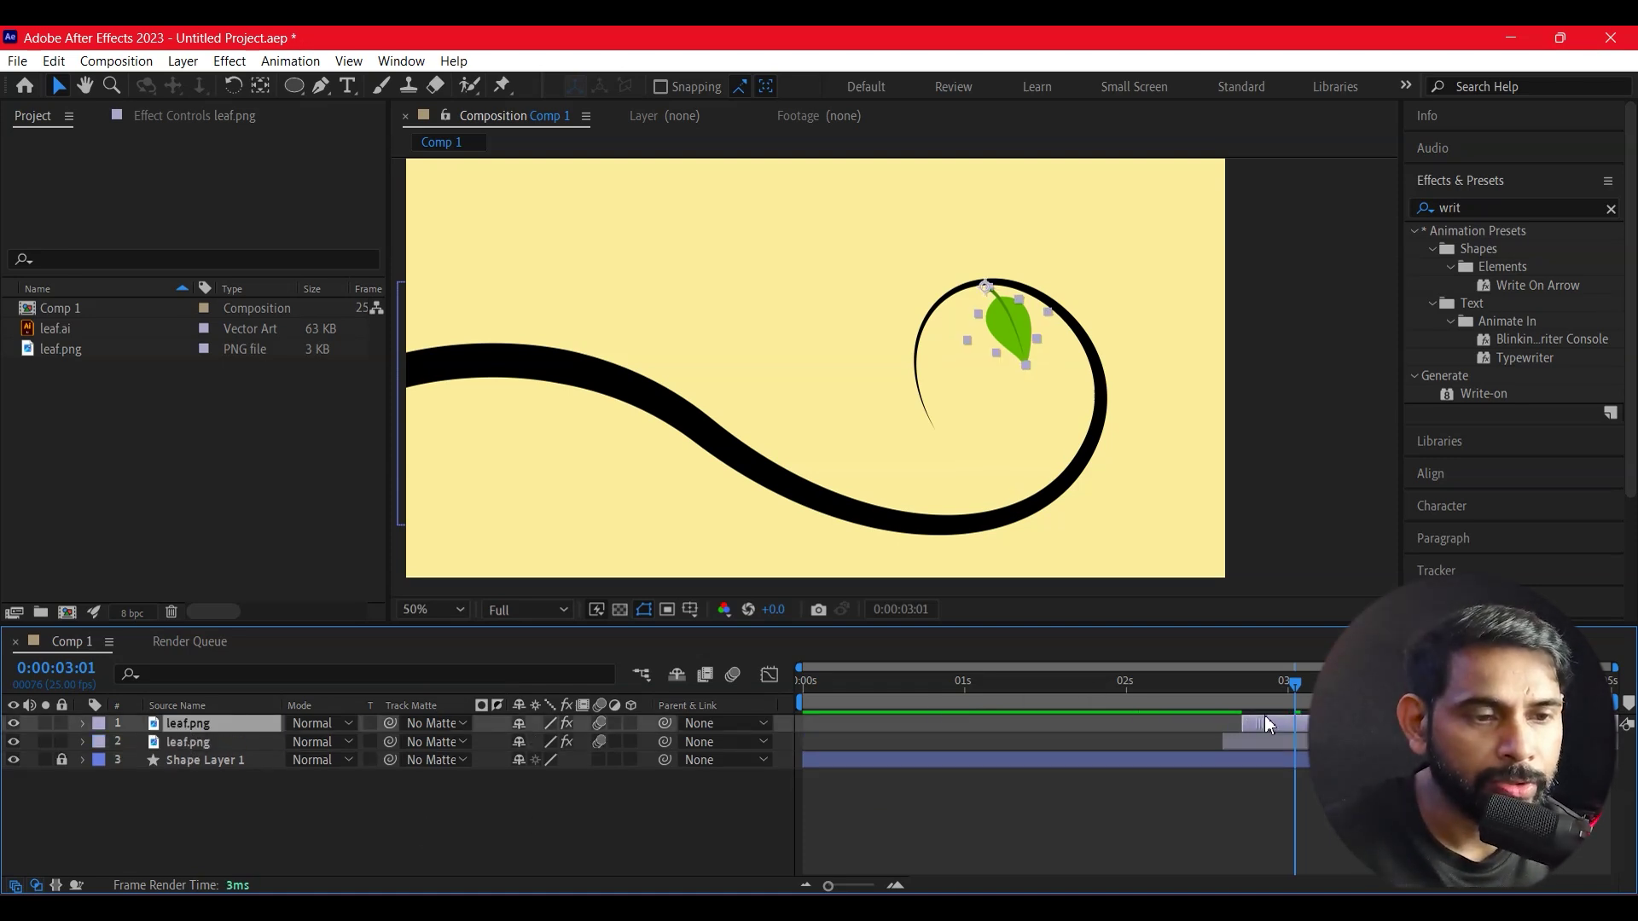
click(236, 86)
drag(1035, 383, 919, 257)
click(58, 86)
drag(932, 274, 922, 263)
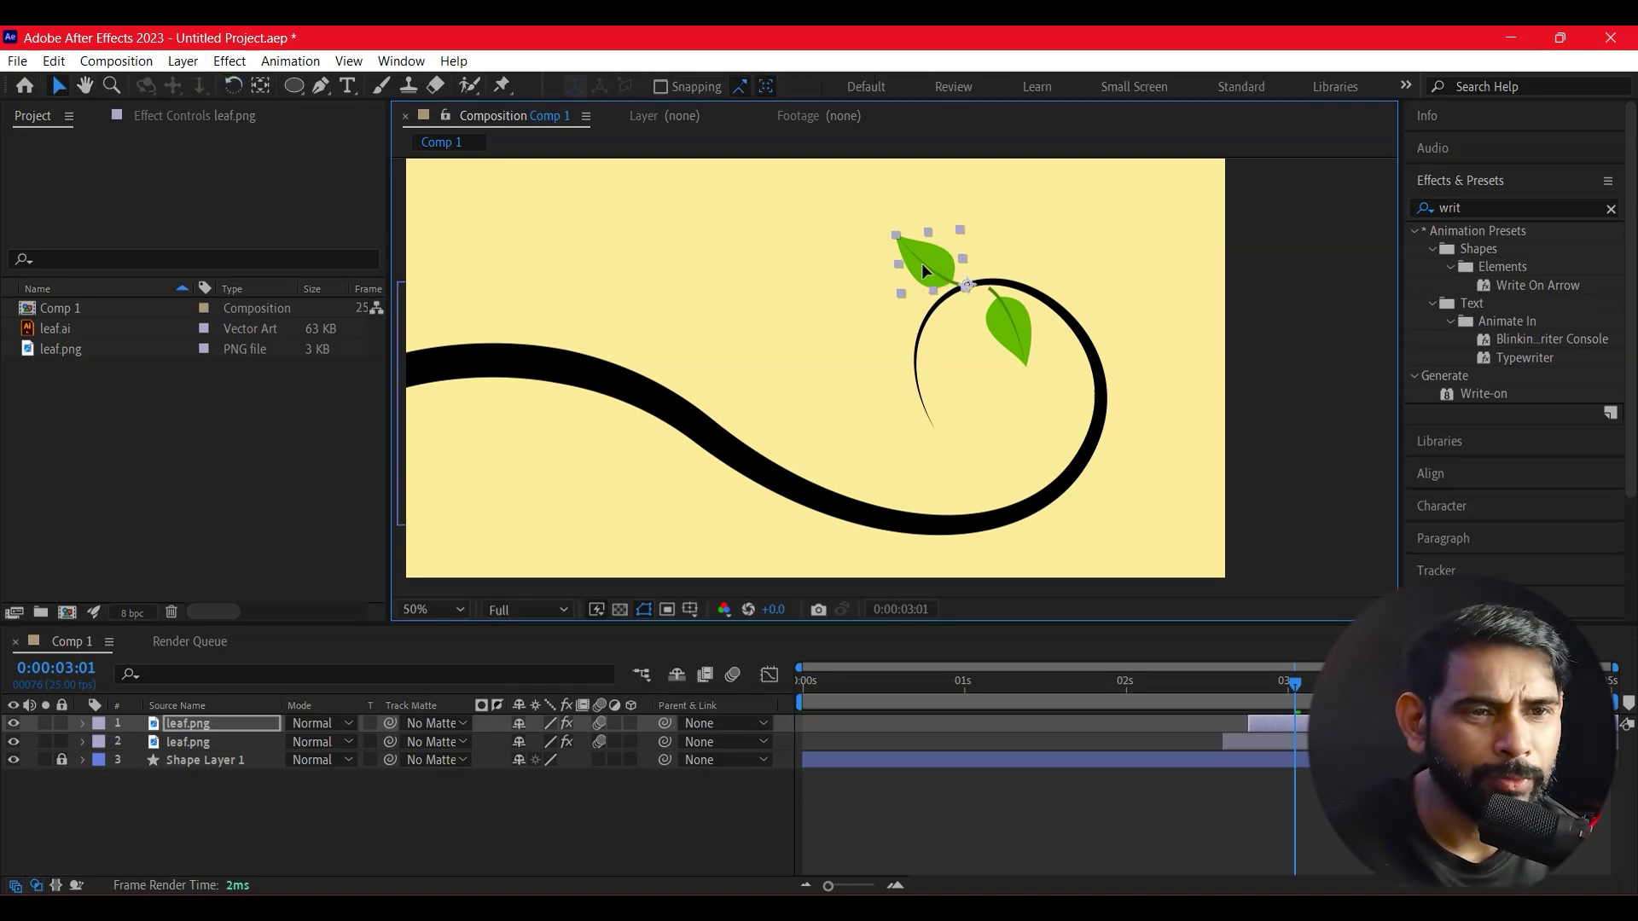
key(space)
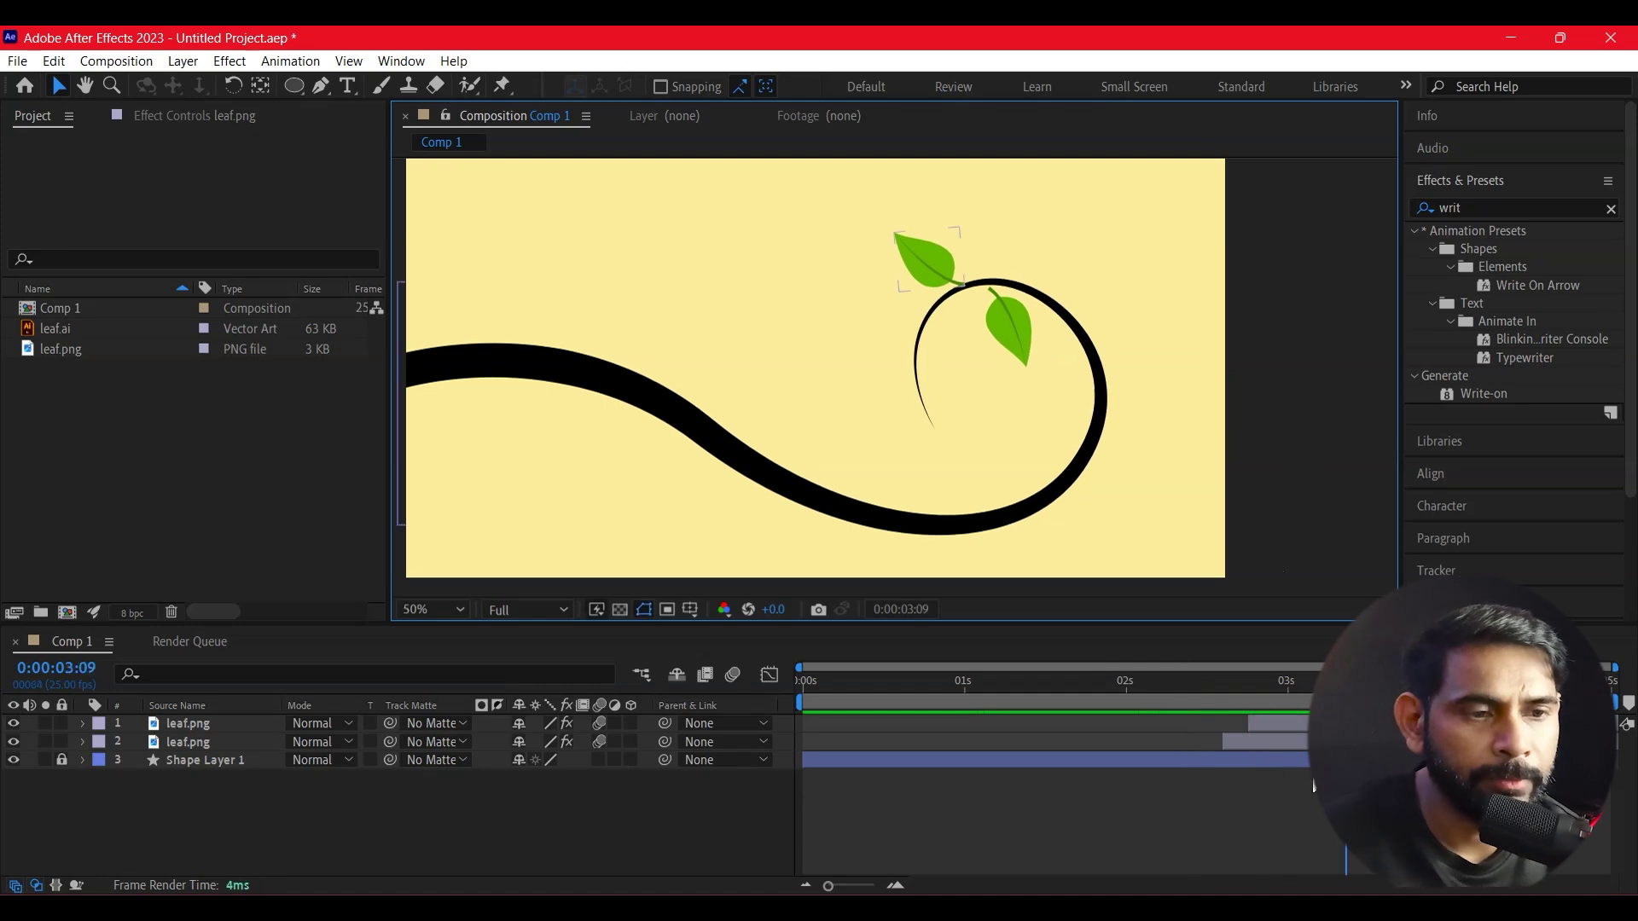
click(1295, 760)
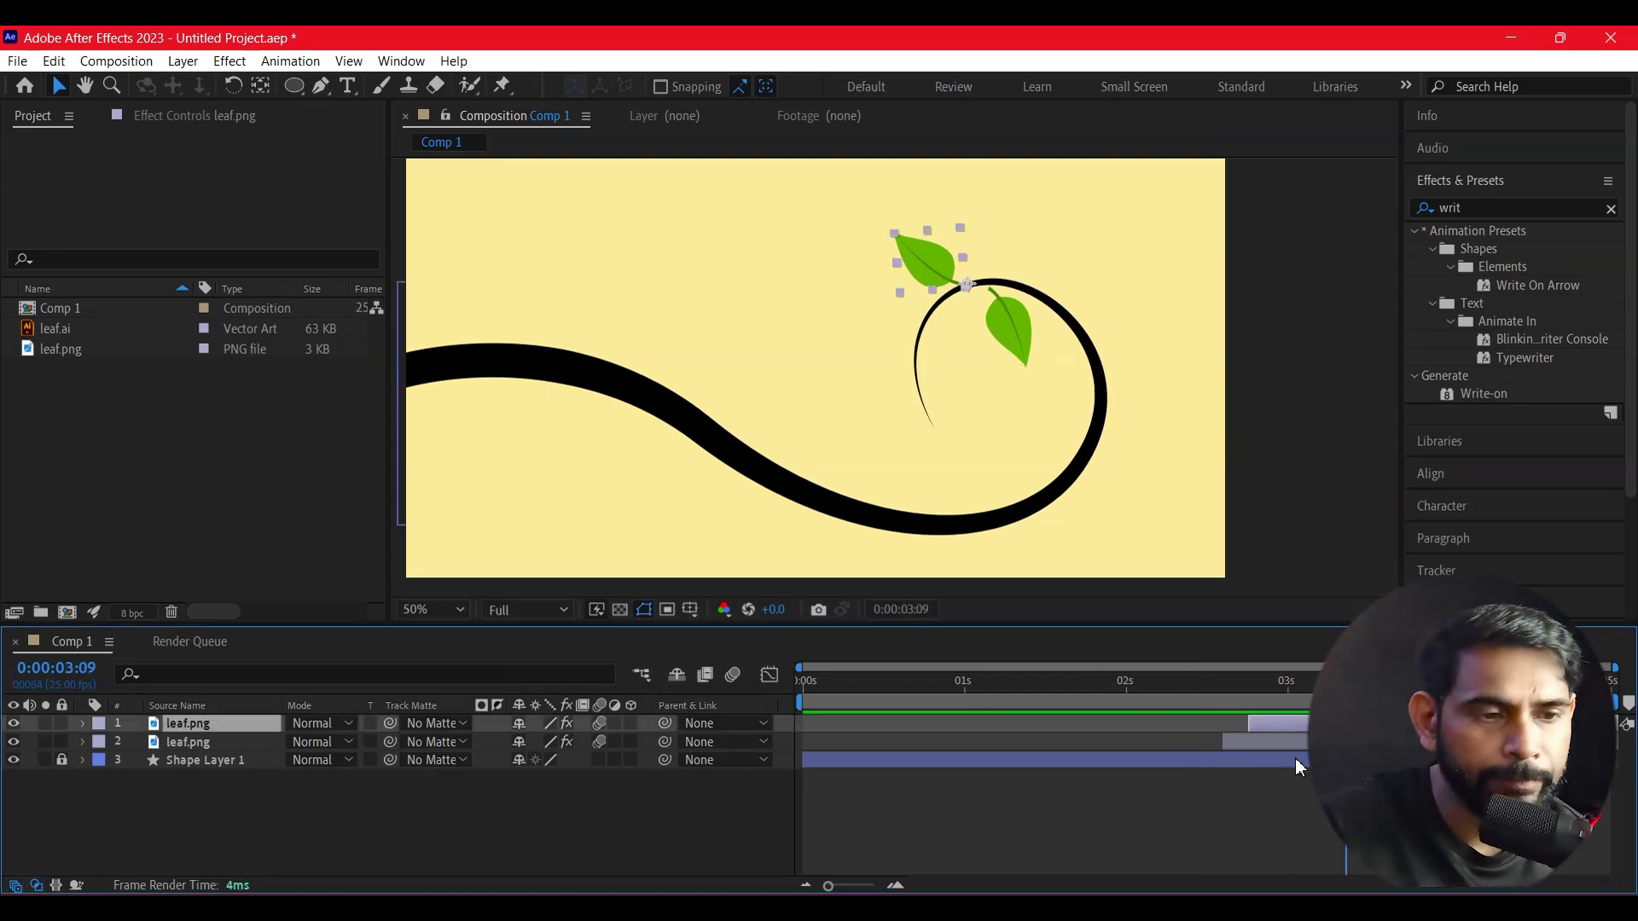
Duplicate the top leaf and place the copy on the stem, pointing left
key(ctrl+d)
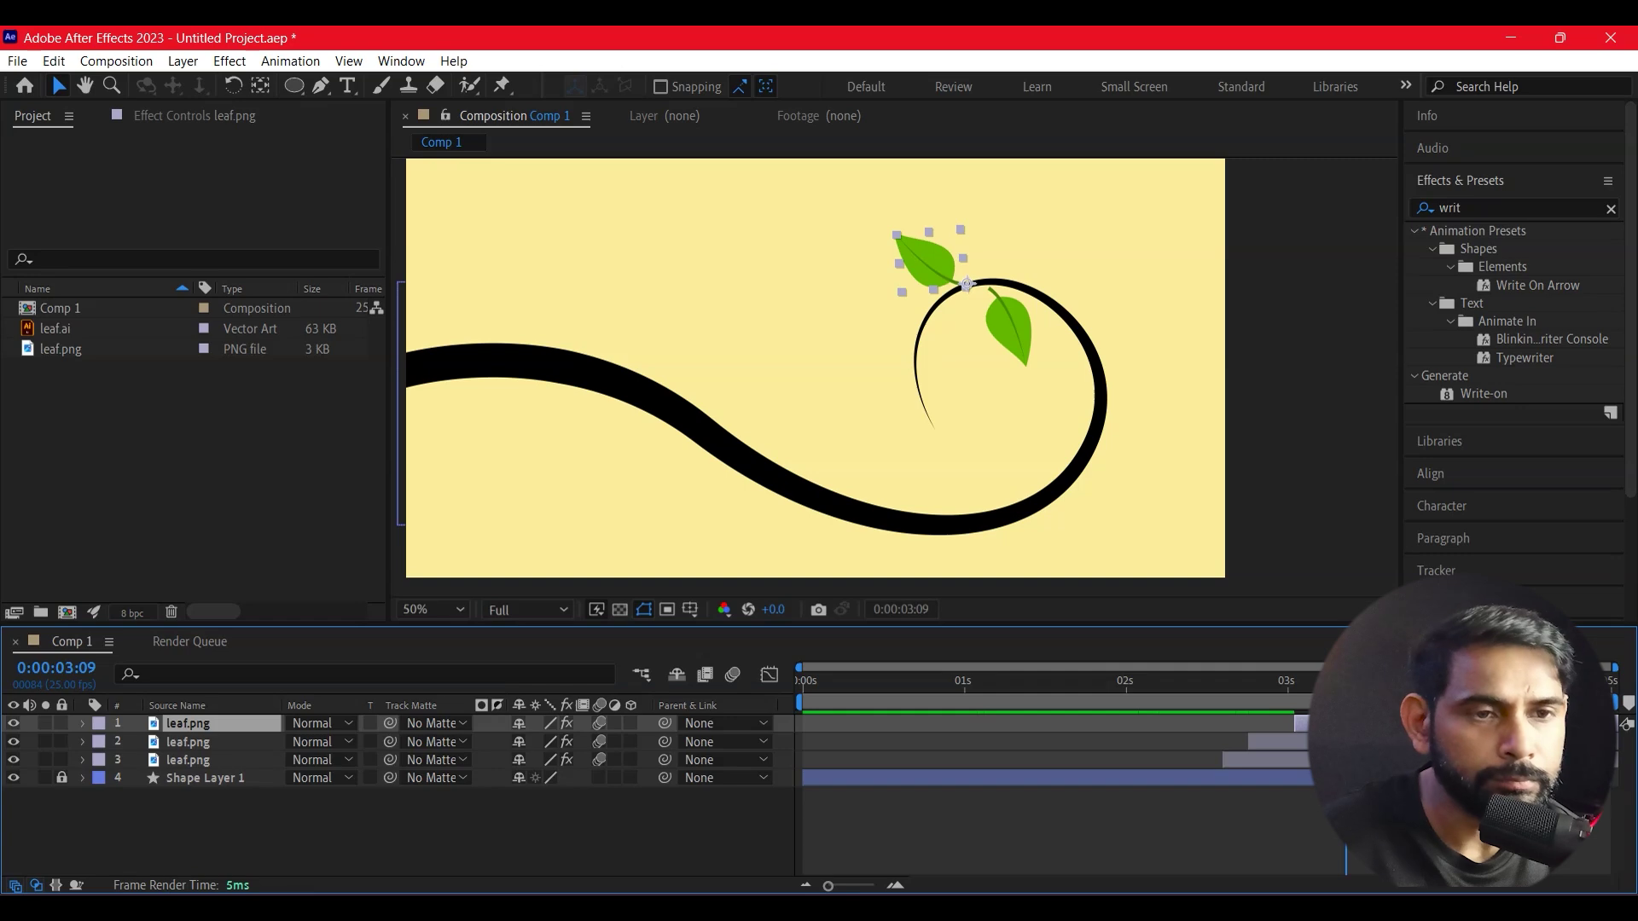
drag(926, 270, 879, 321)
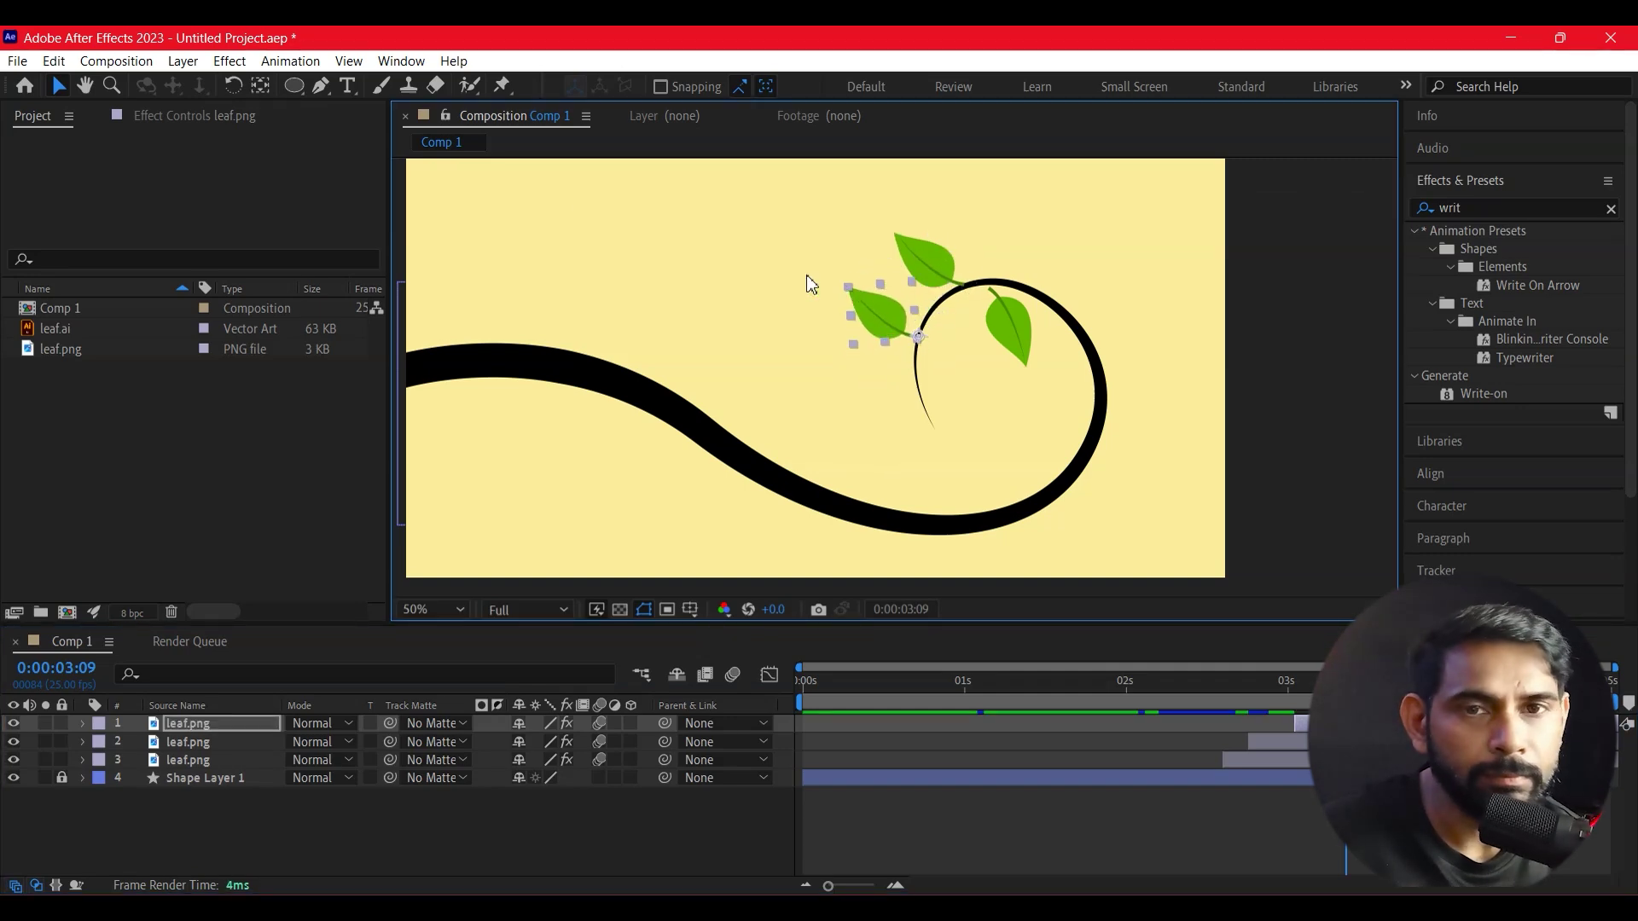
click(232, 85)
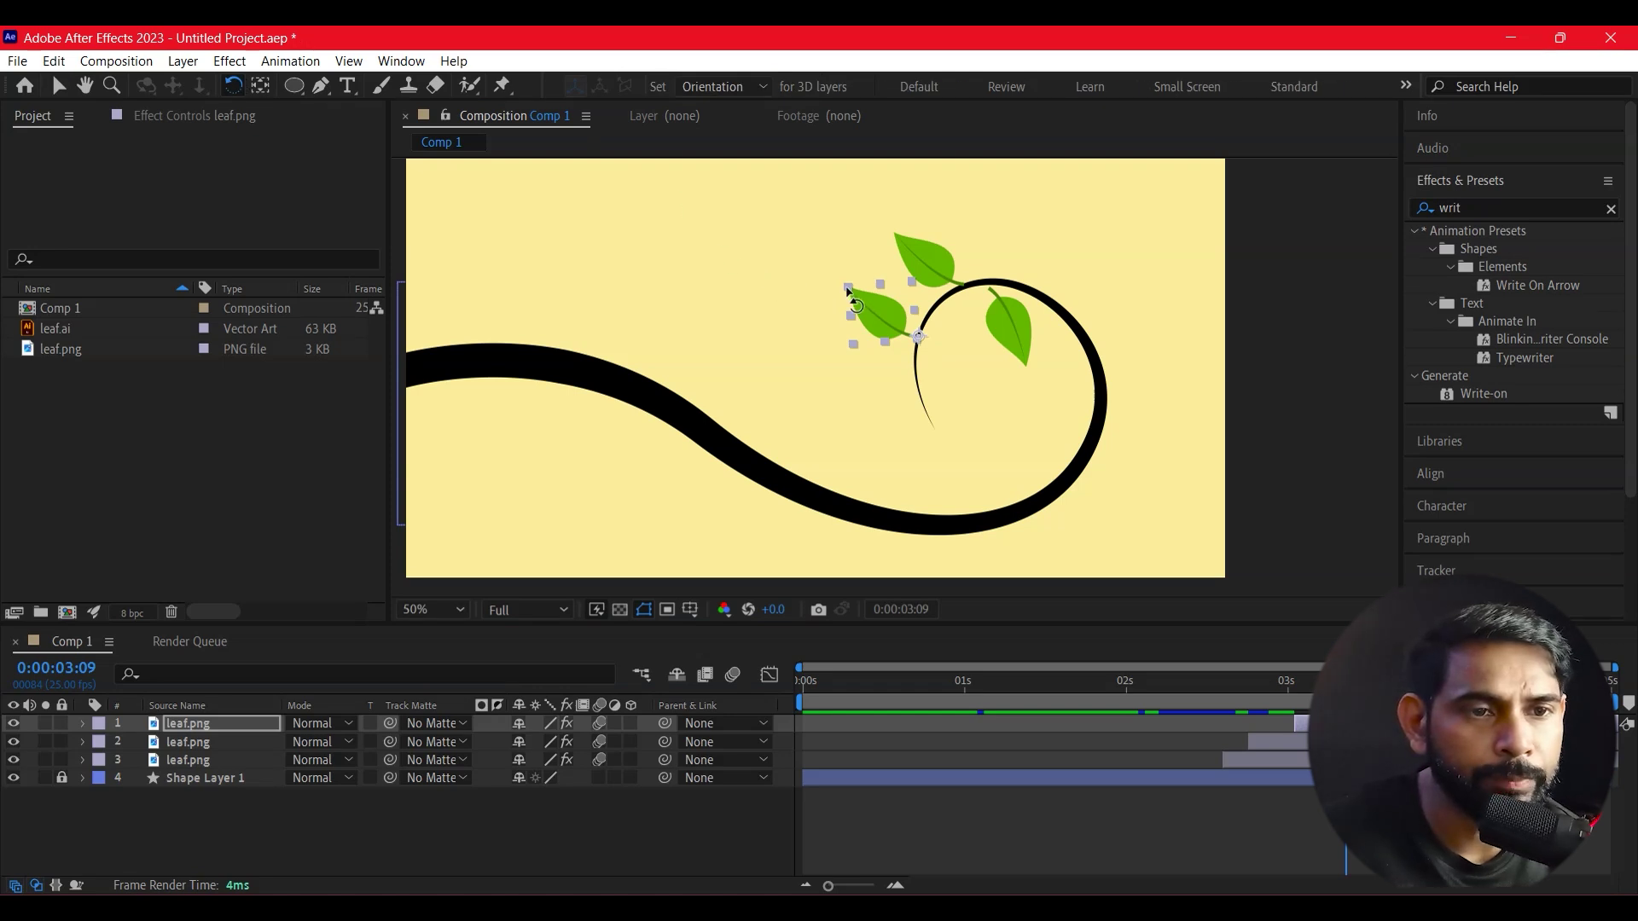
drag(852, 293, 831, 358)
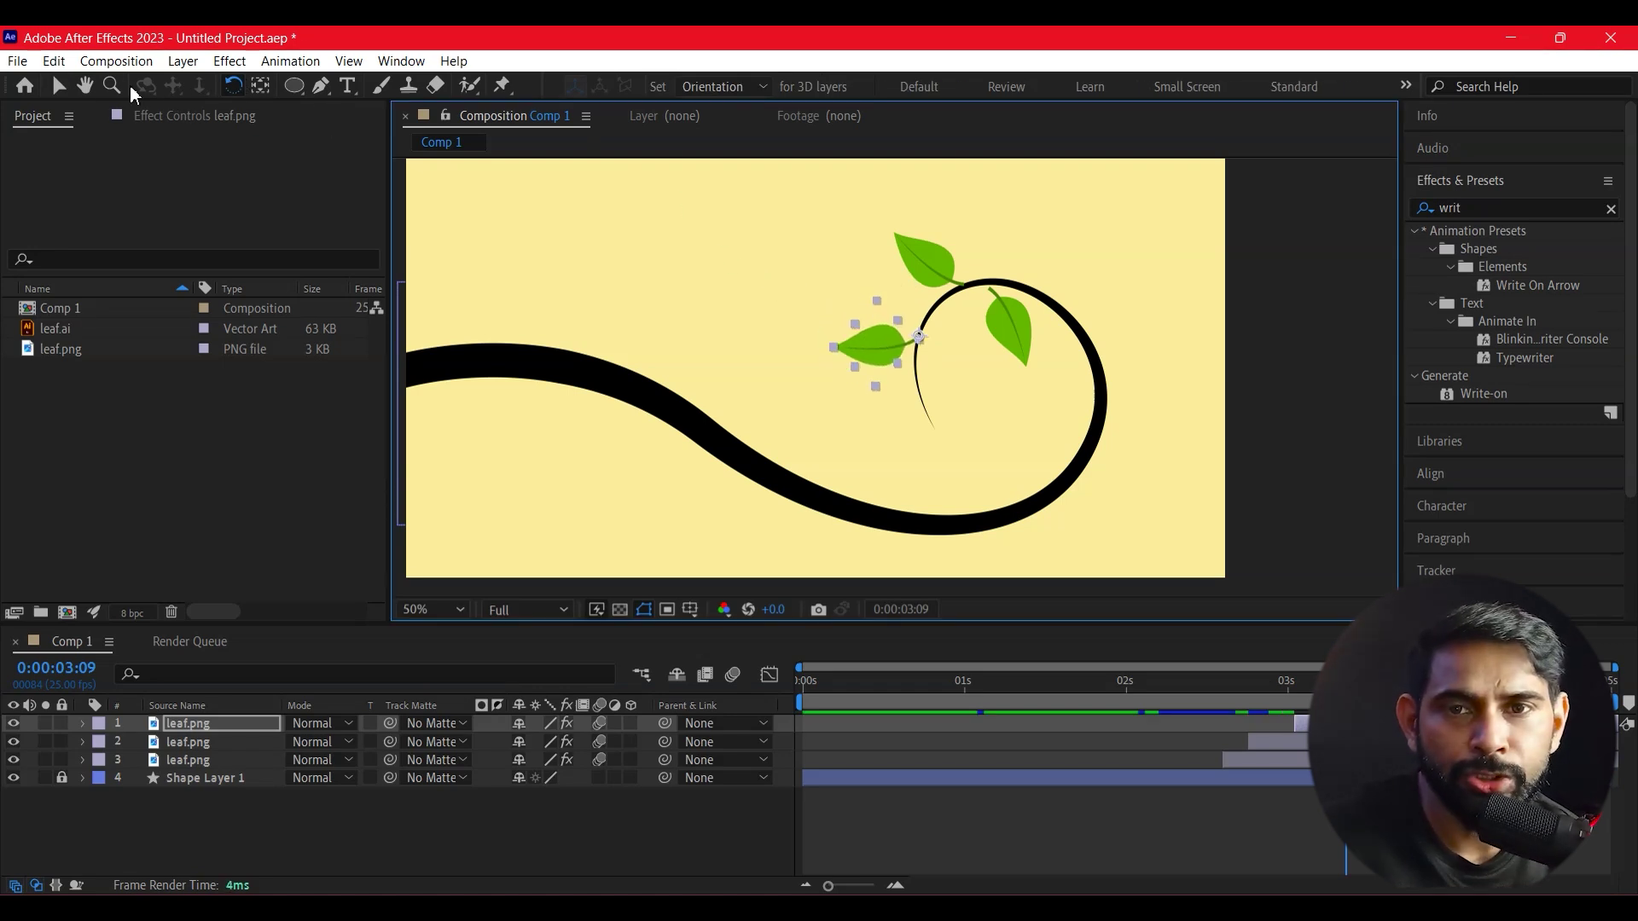
click(58, 84)
drag(894, 345, 899, 322)
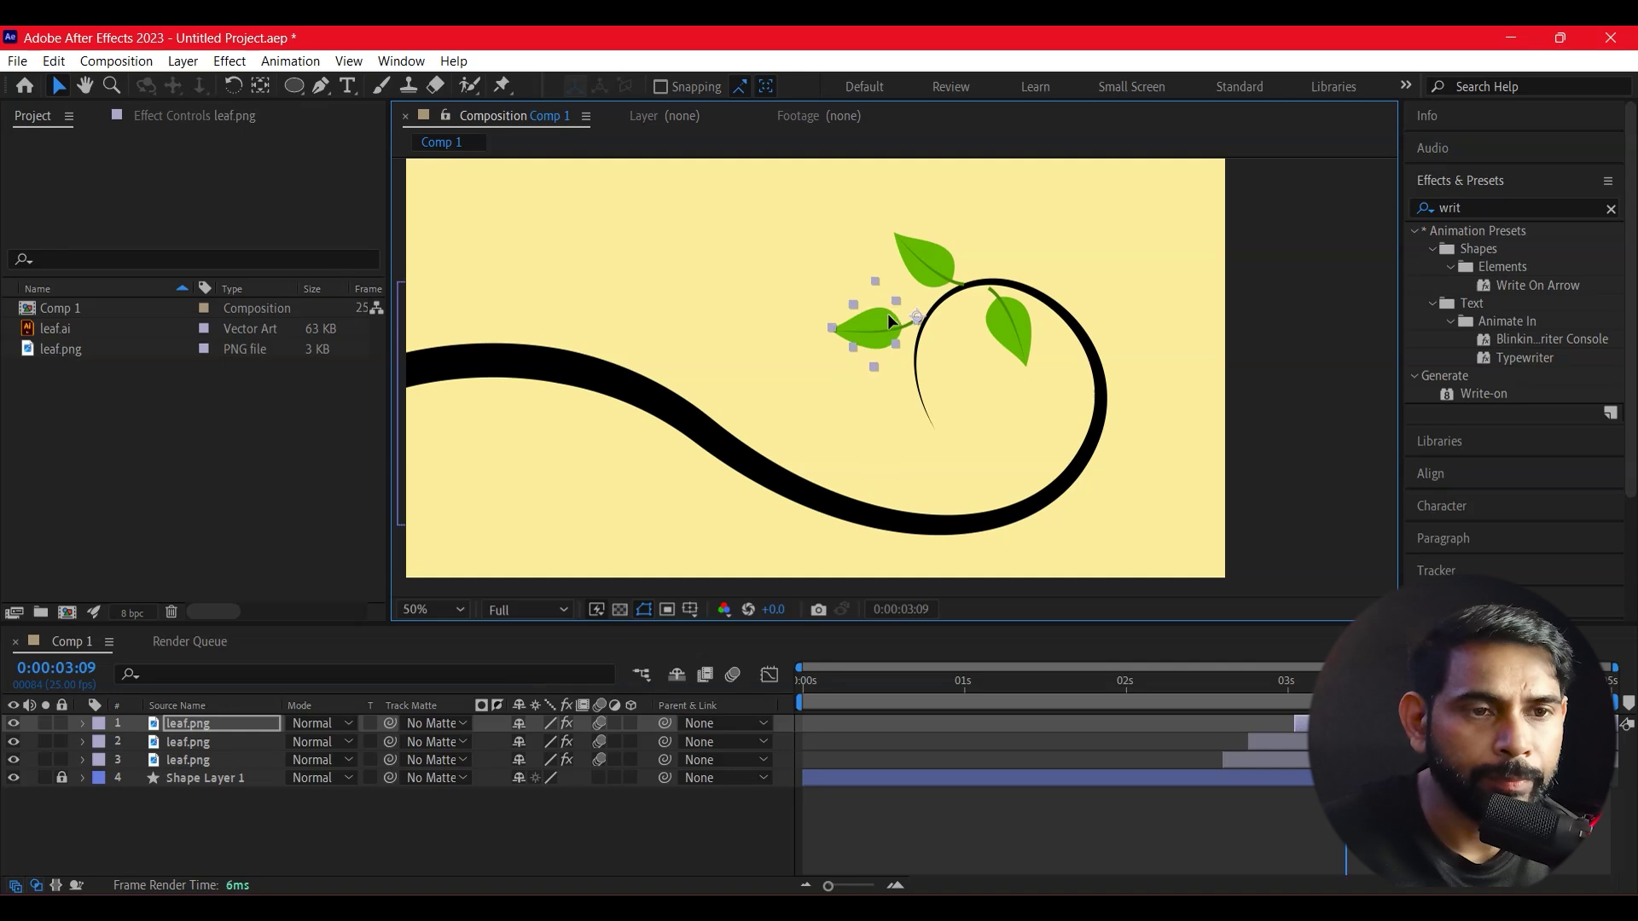
Nudge the right leaf closer to the stem and preview the three leaves
drag(1012, 329, 1005, 325)
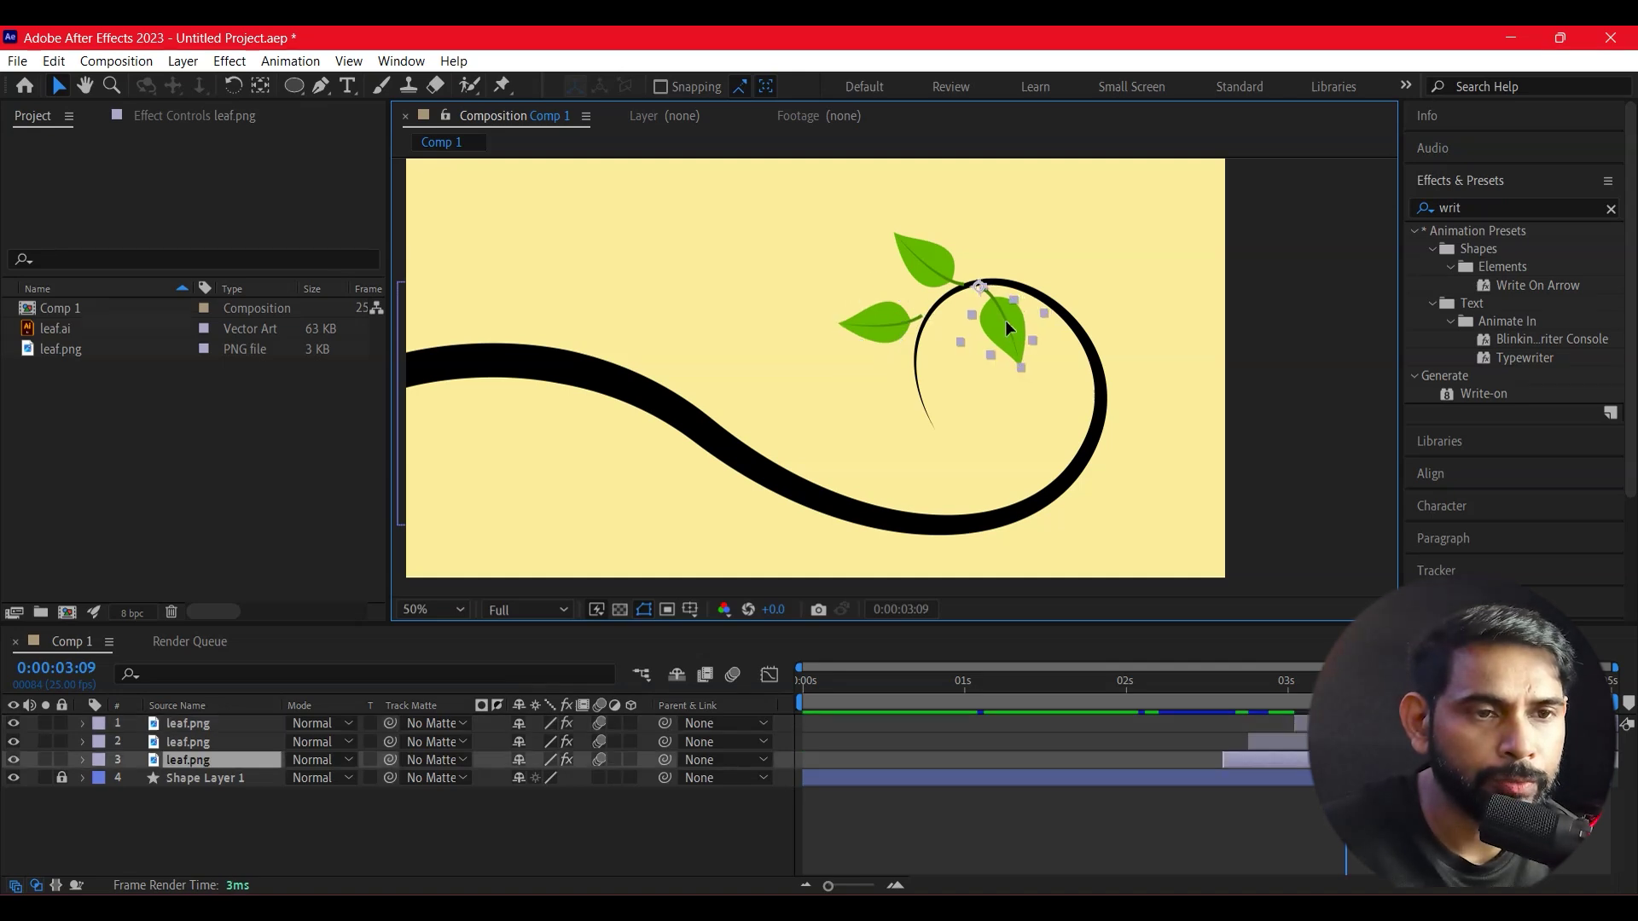
click(890, 343)
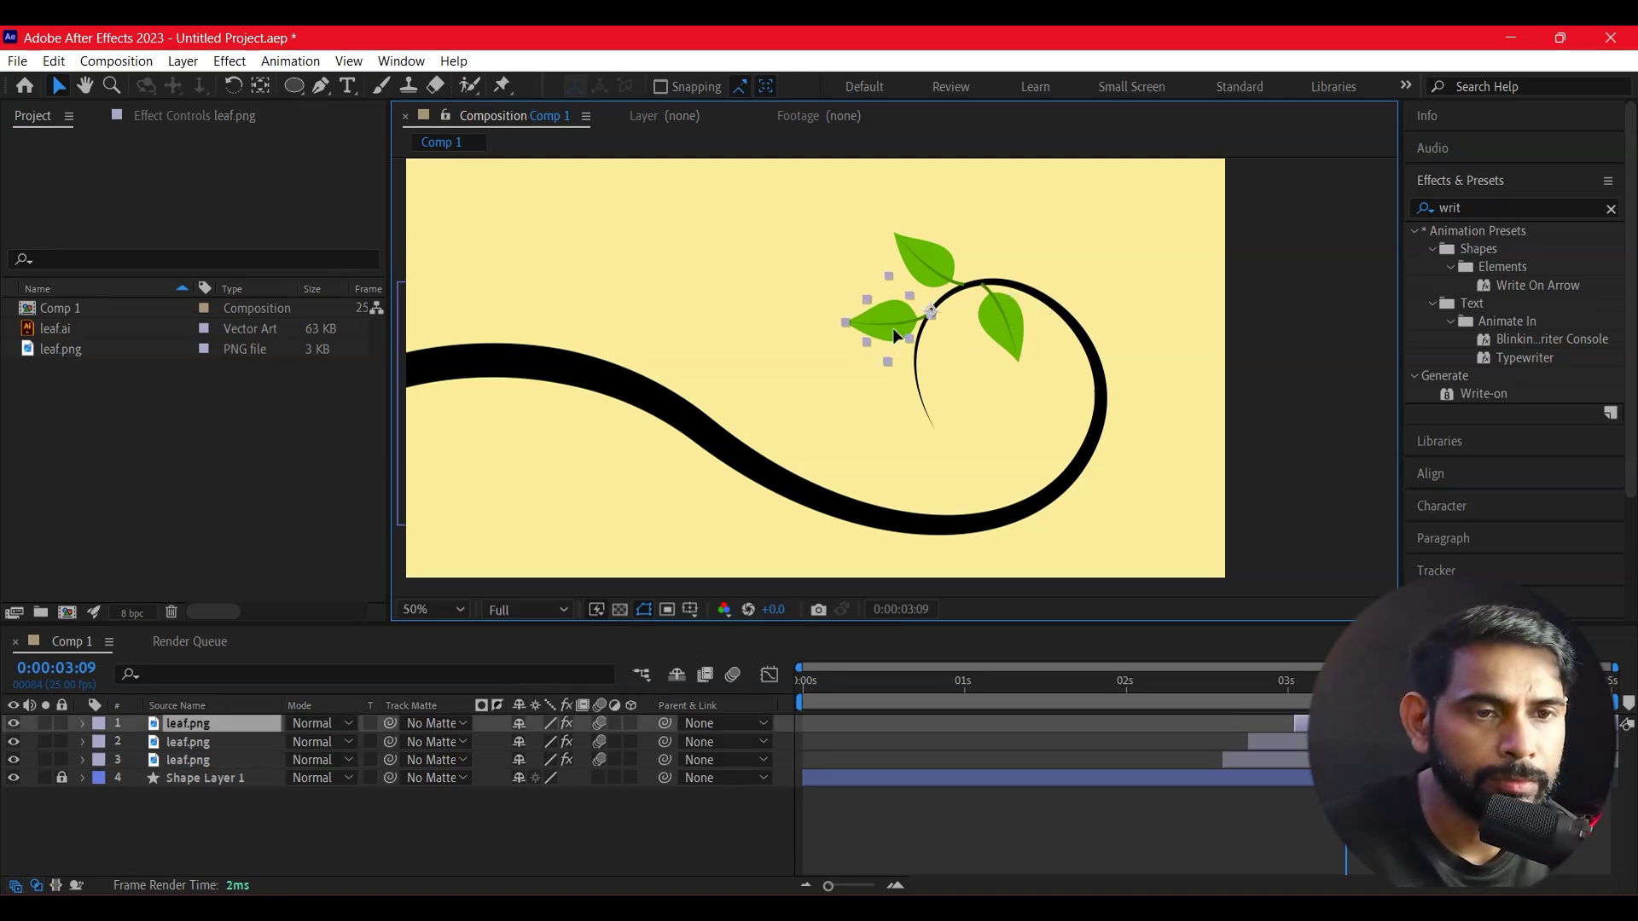
key(space)
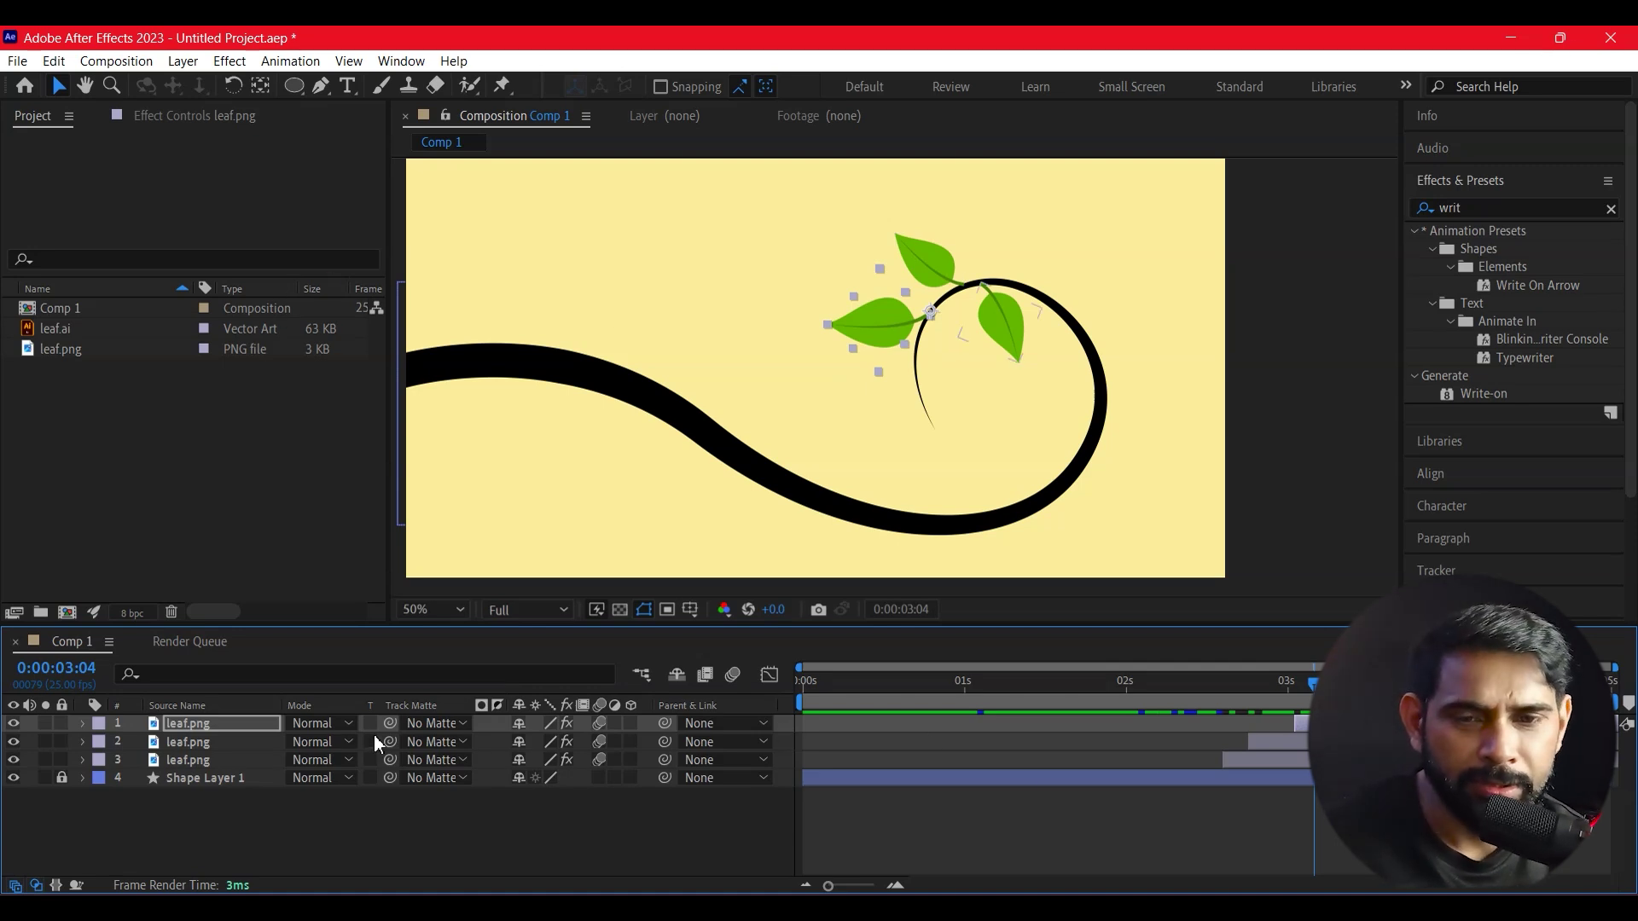
key(ctrl+d)
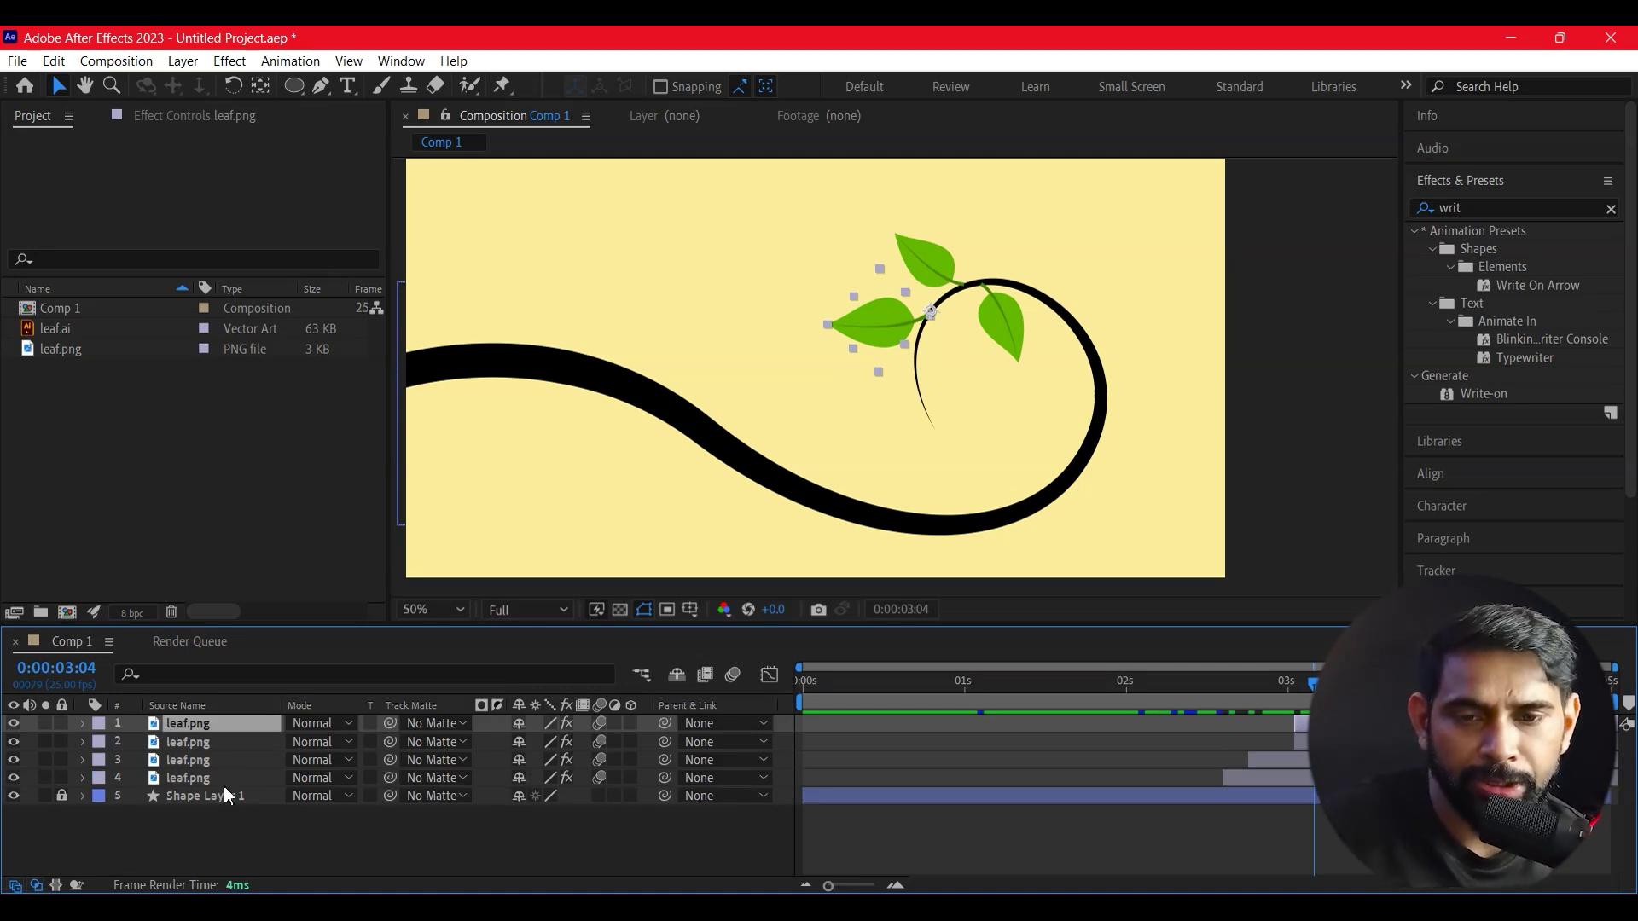
drag(1303, 724, 1285, 722)
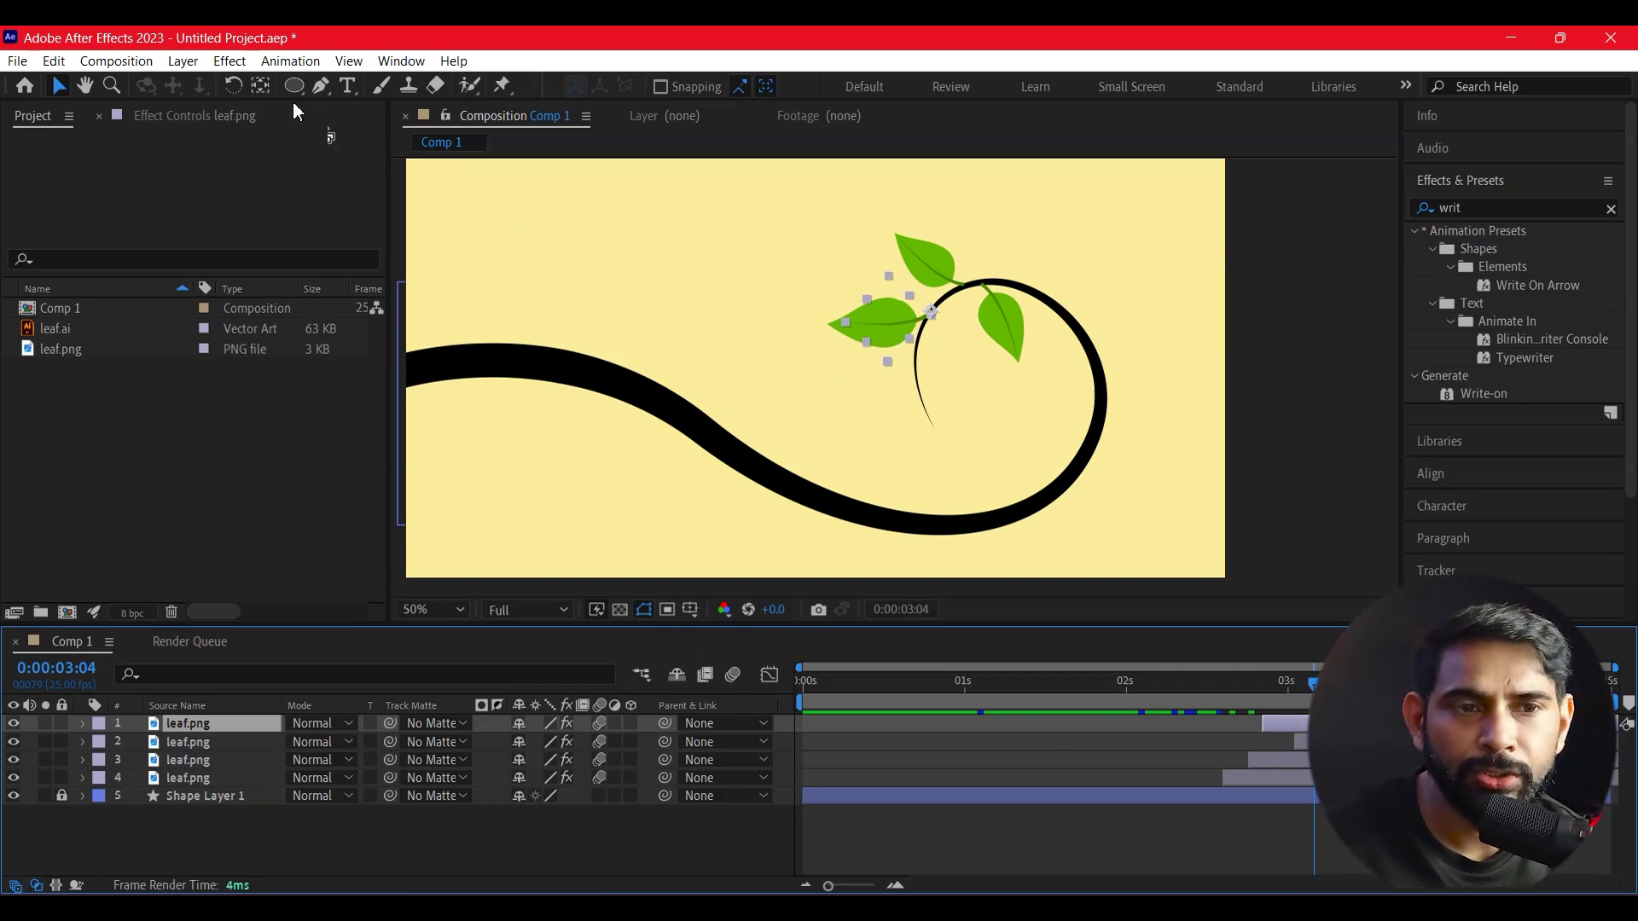
drag(889, 323, 913, 338)
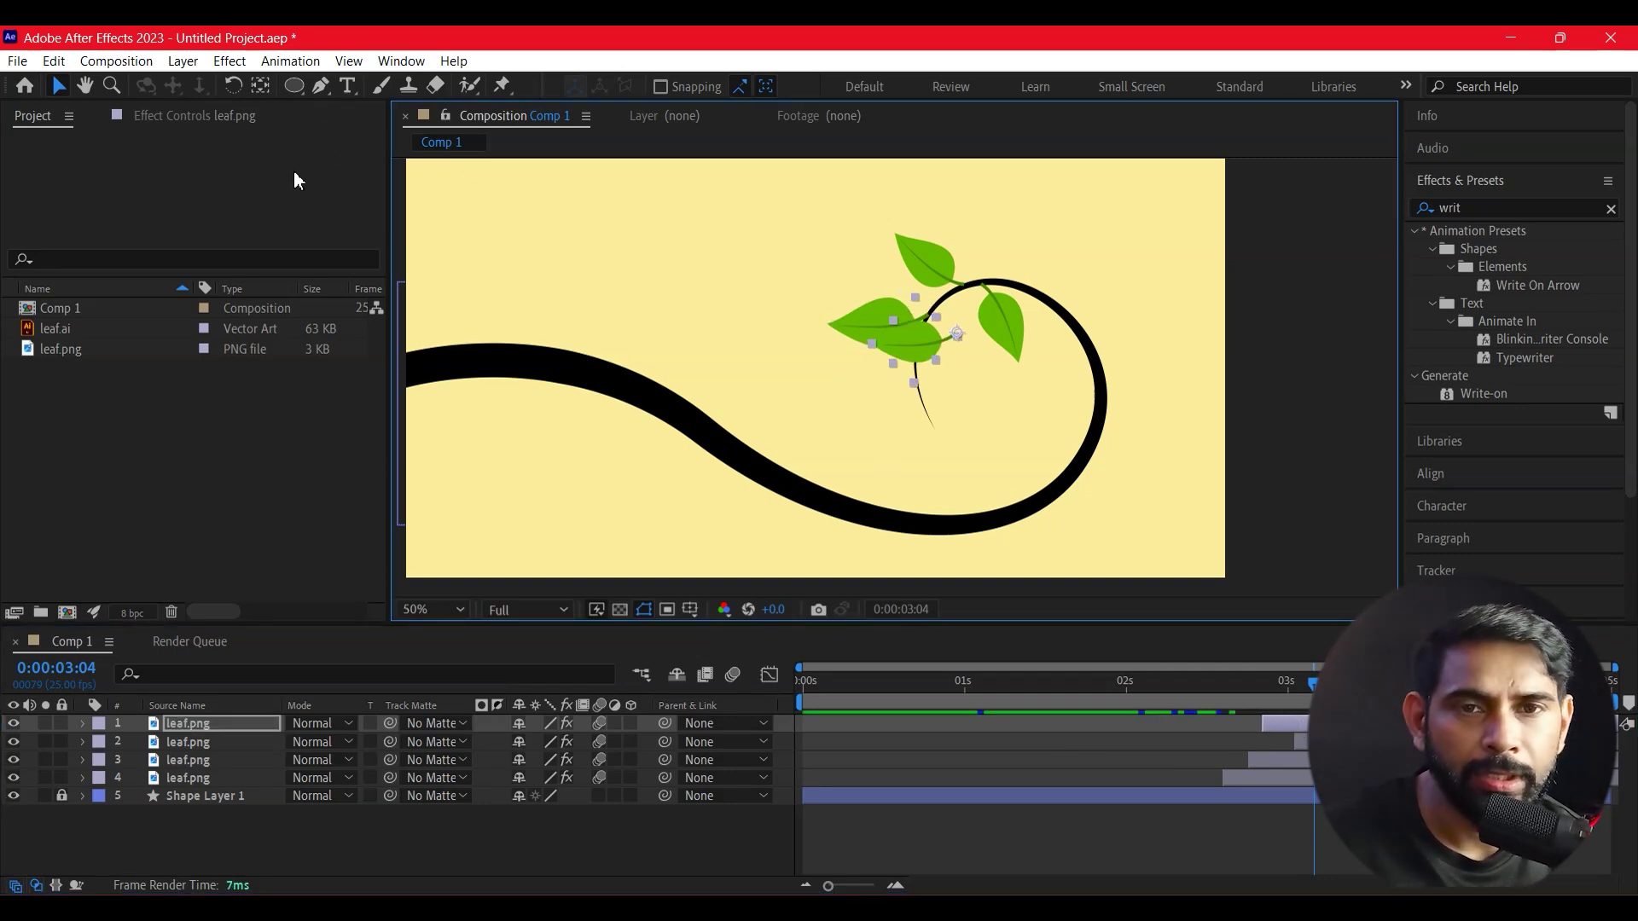
click(234, 86)
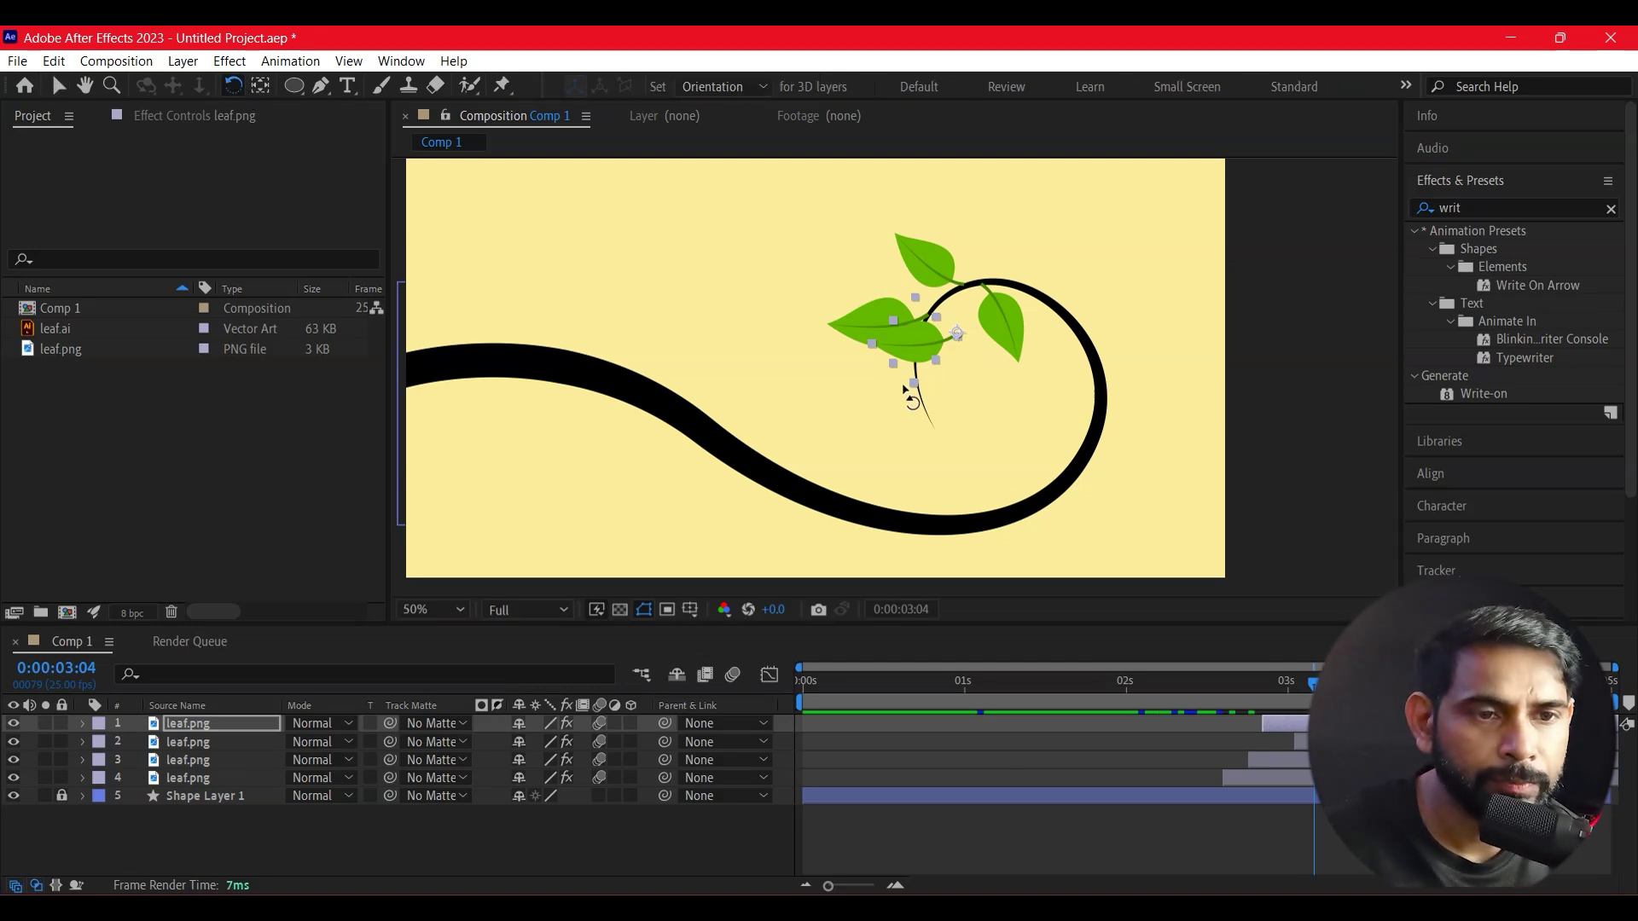
drag(933, 390, 1003, 388)
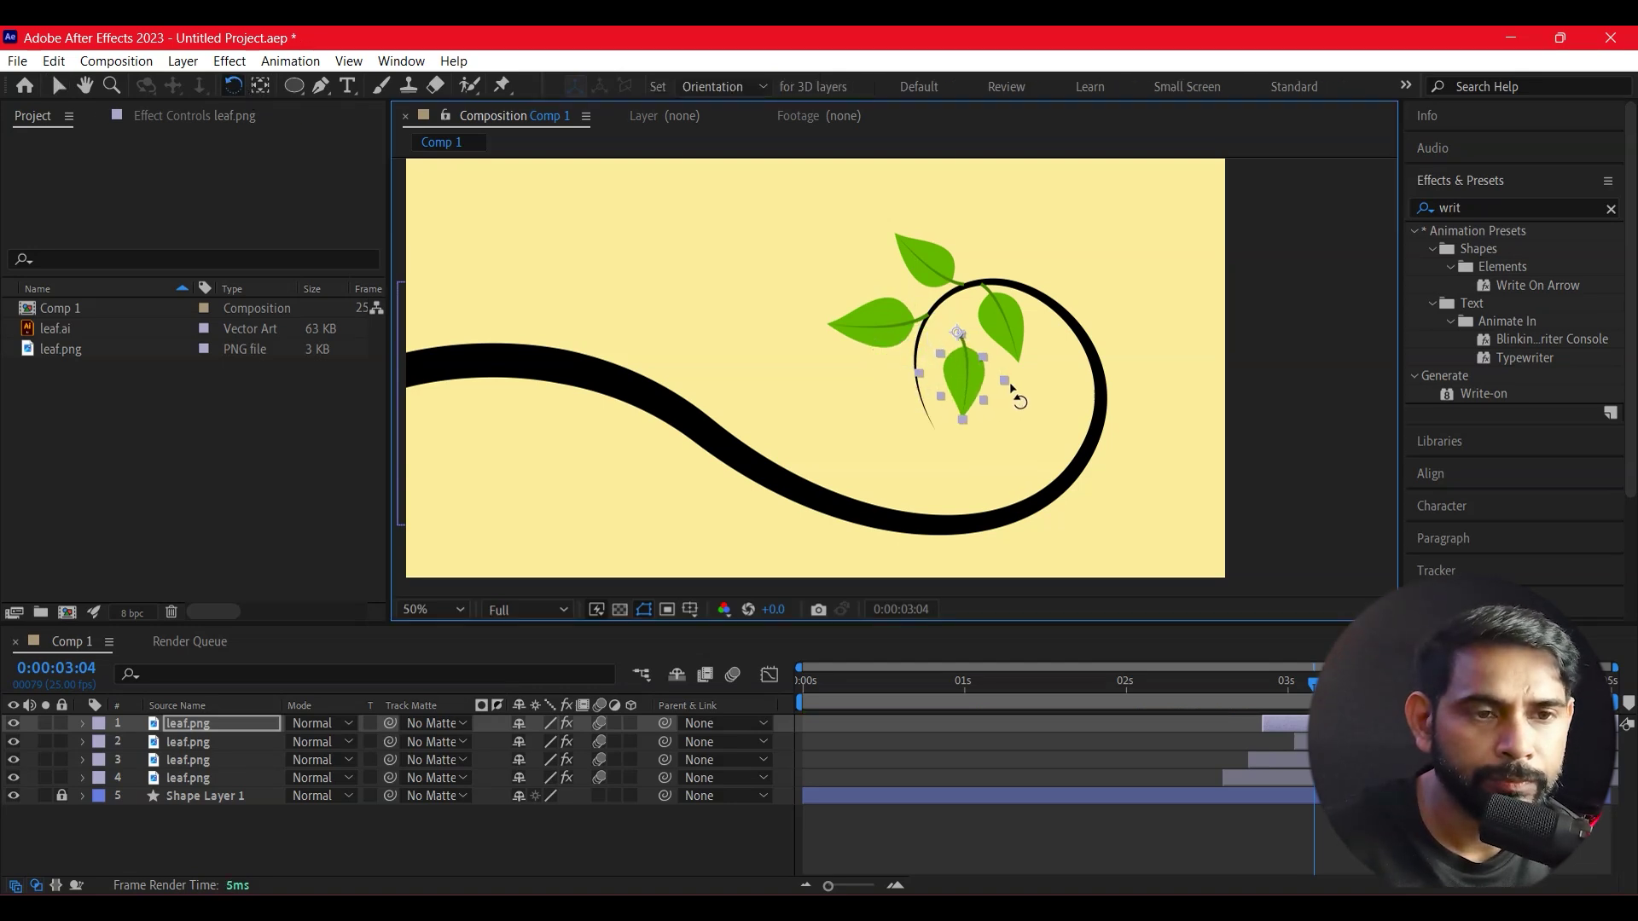
click(58, 85)
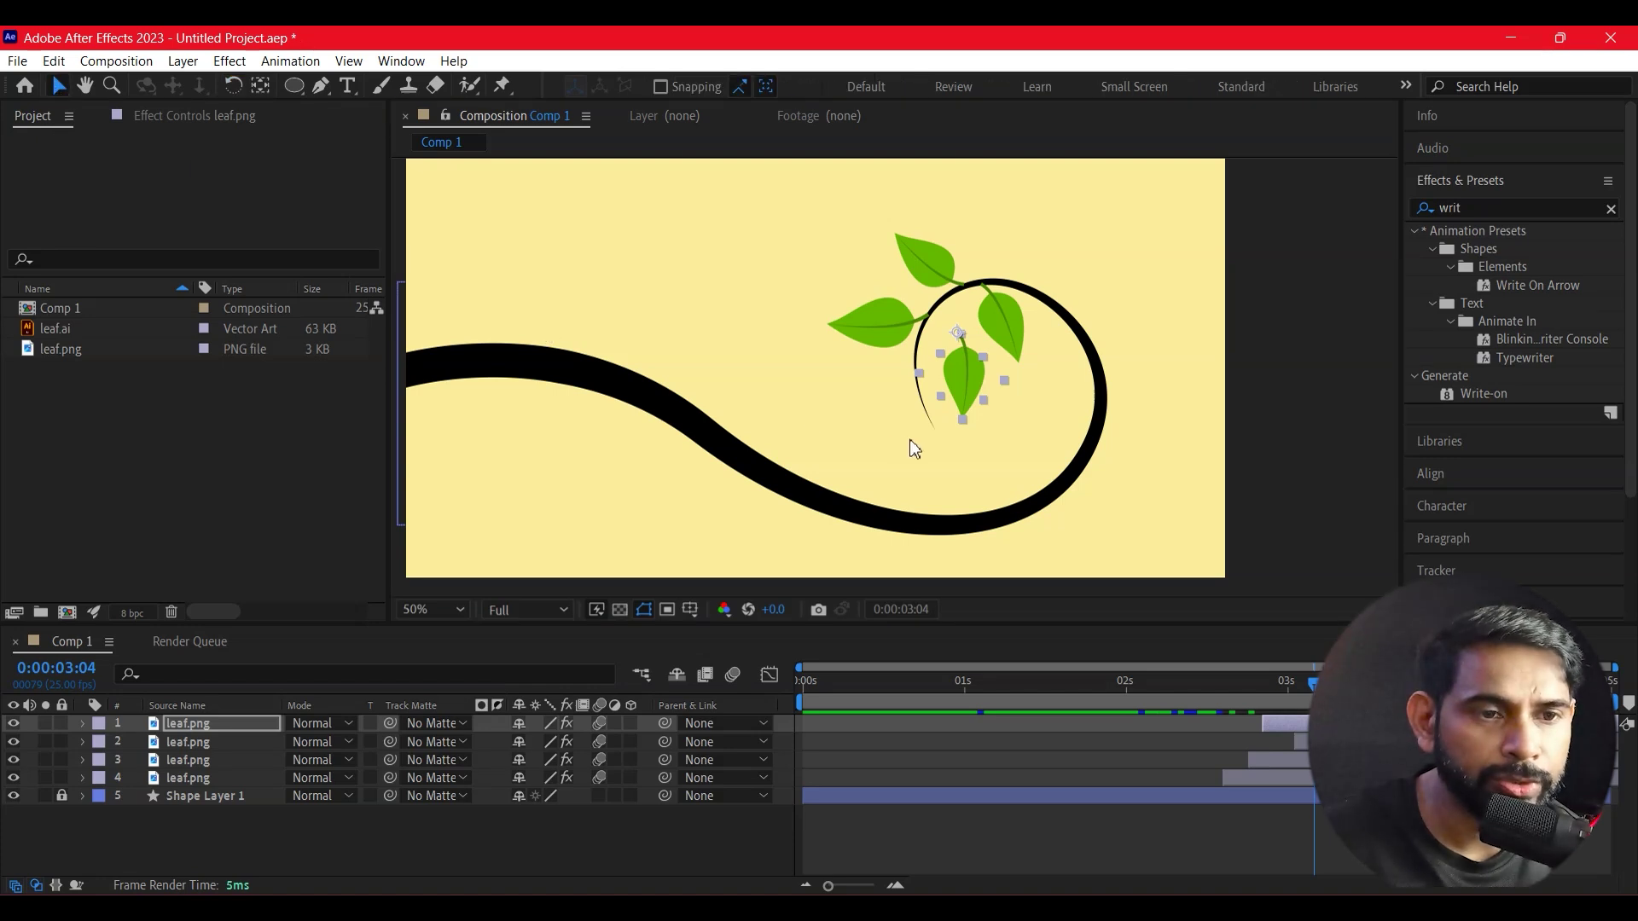
drag(962, 408, 948, 369)
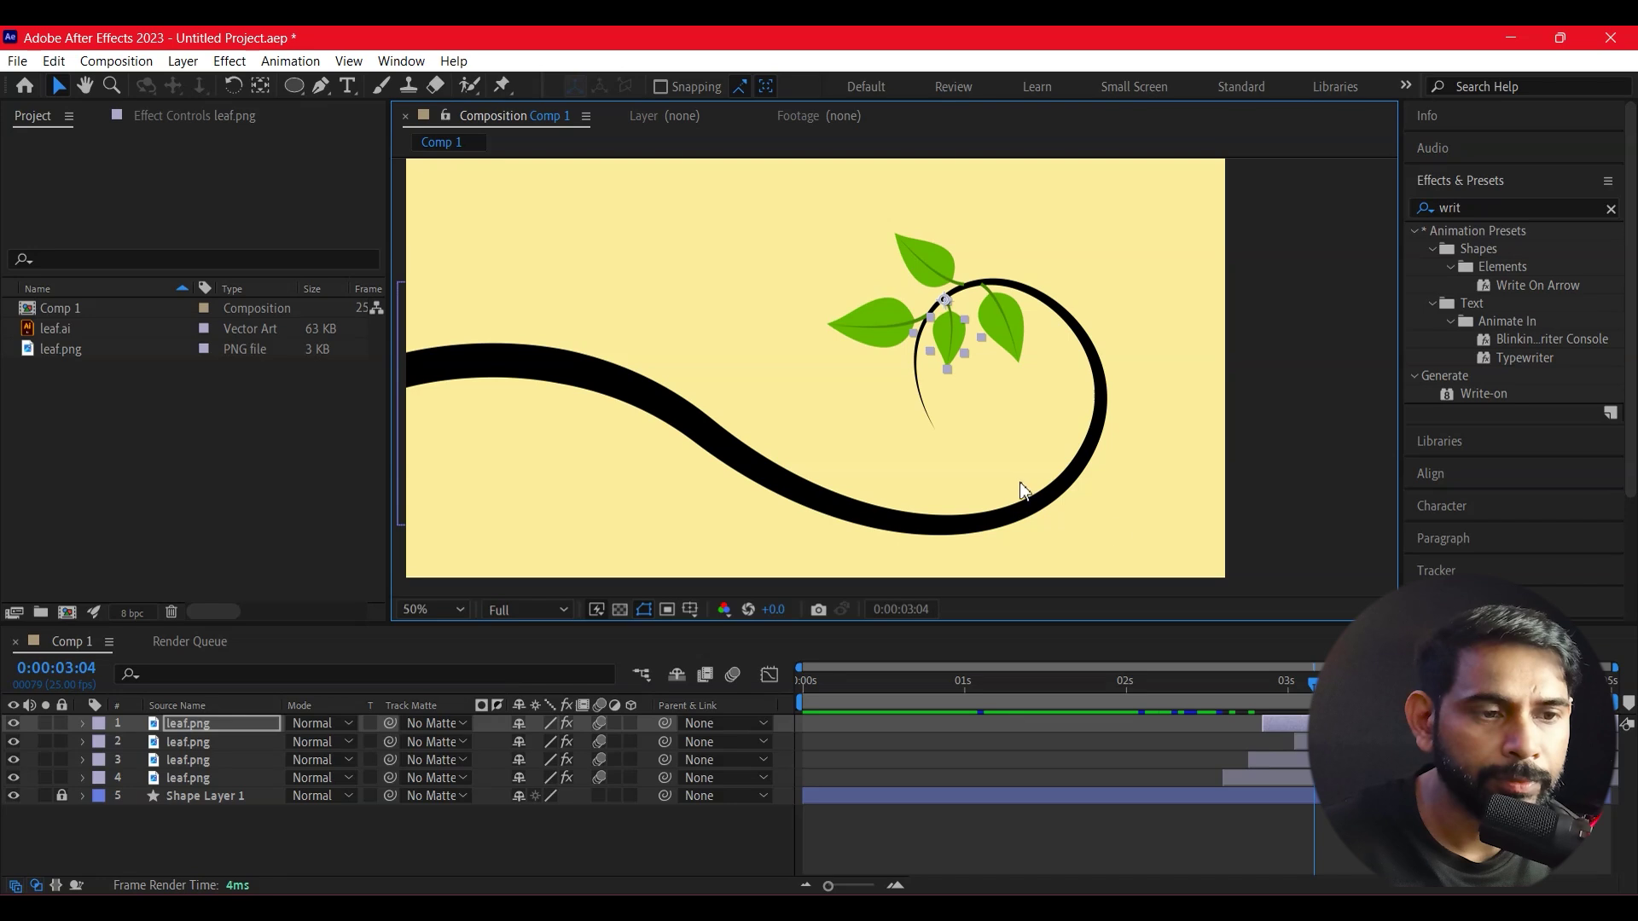
click(1218, 686)
click(1297, 540)
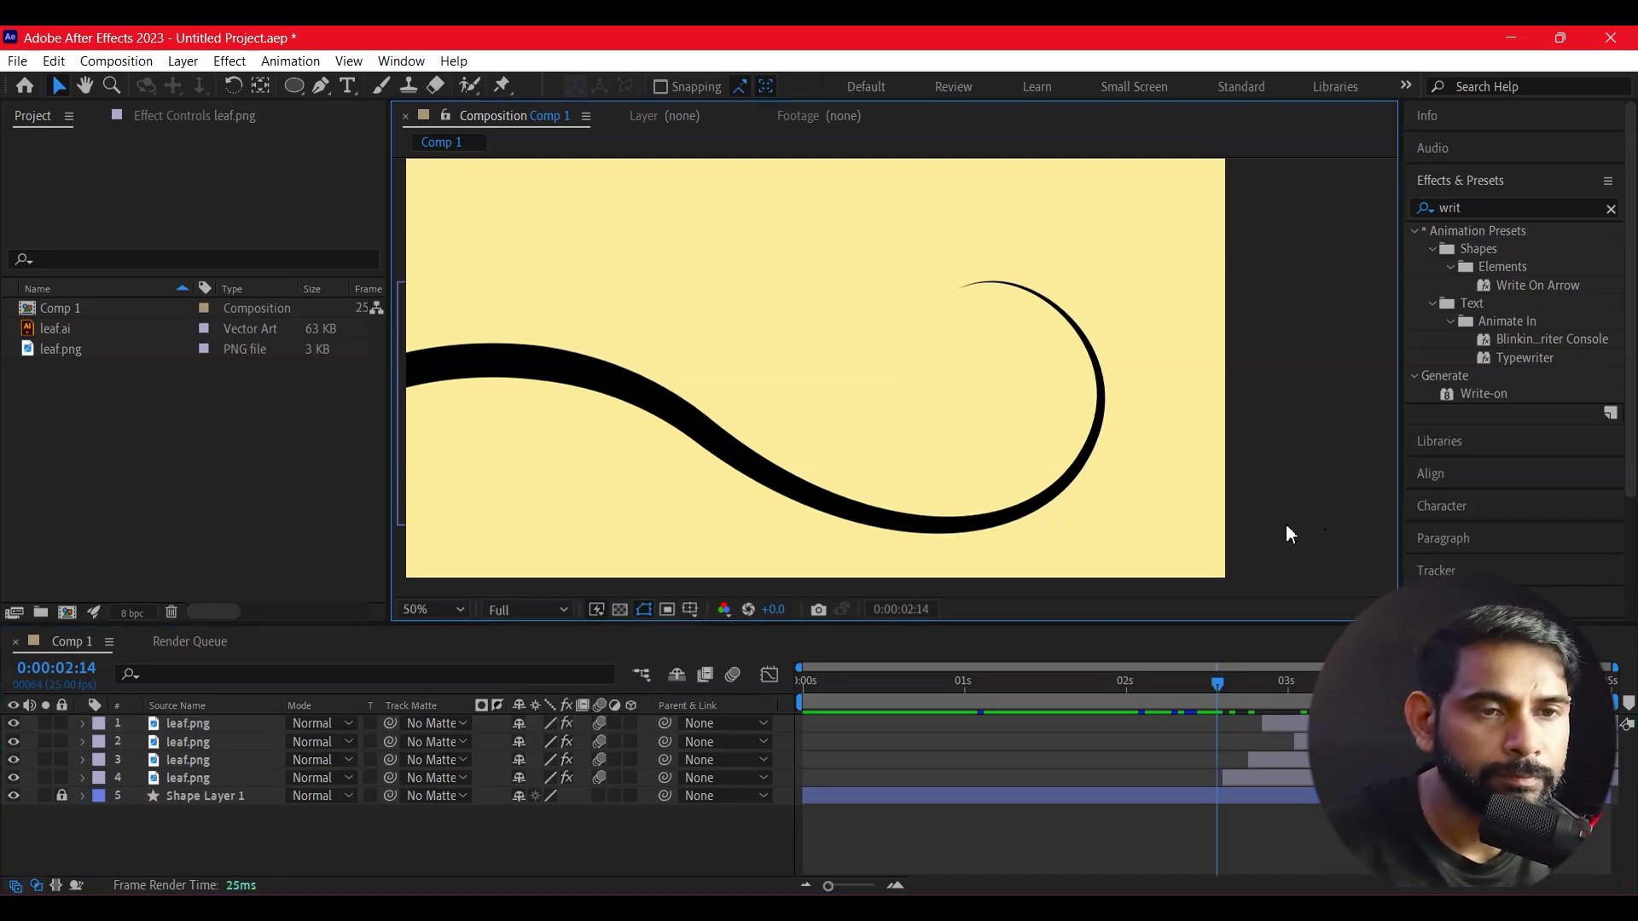
key(space)
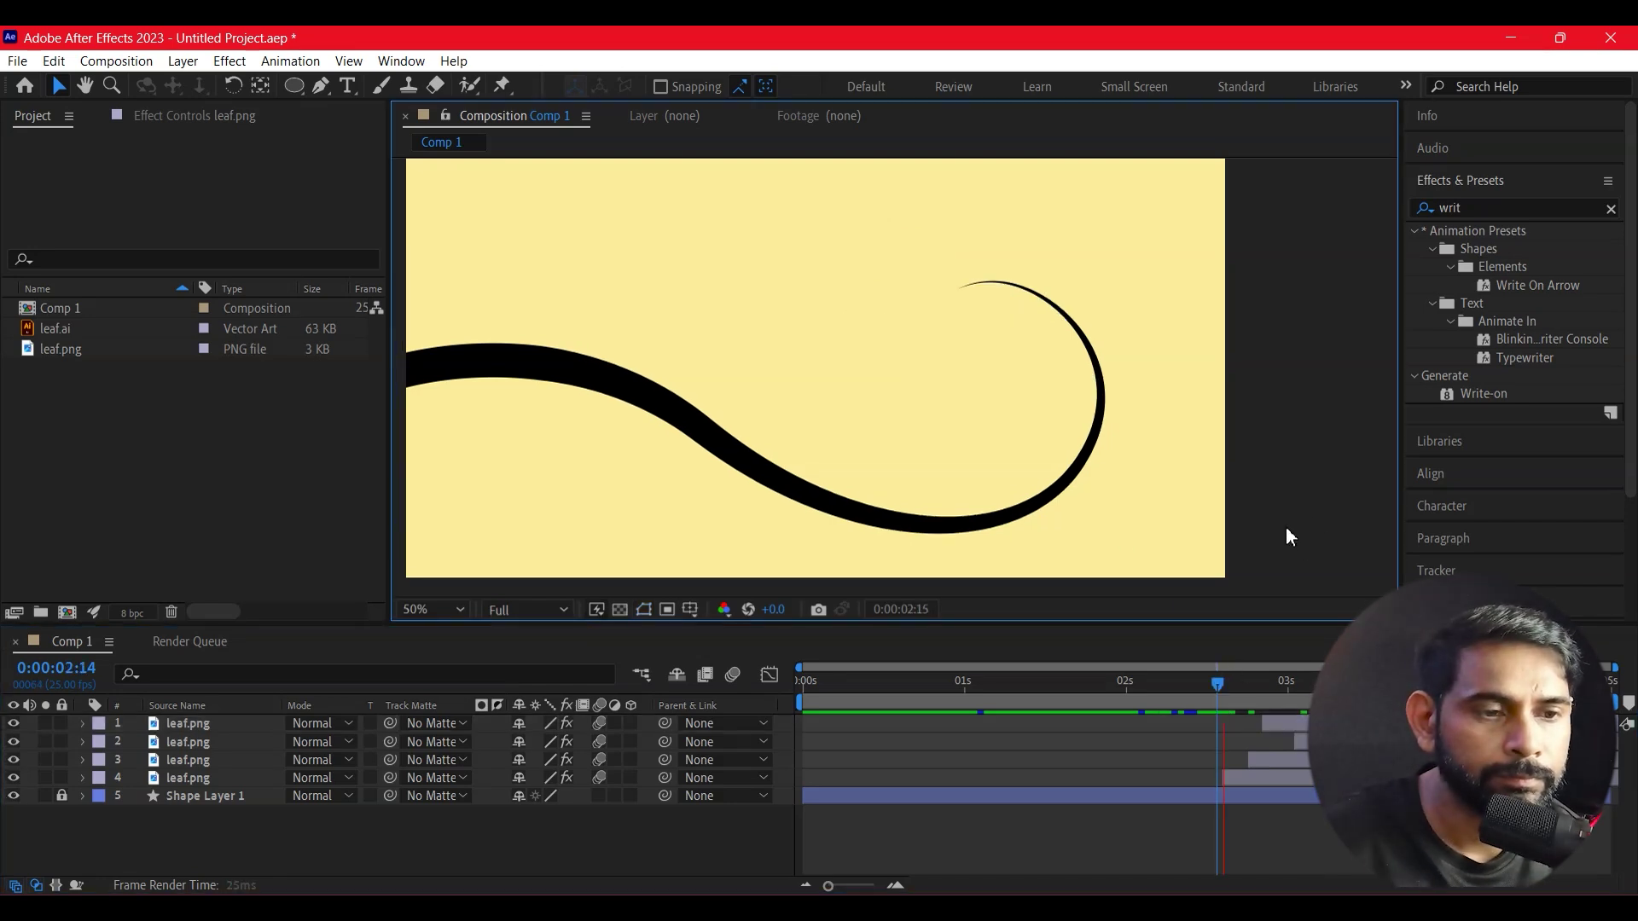
click(1294, 708)
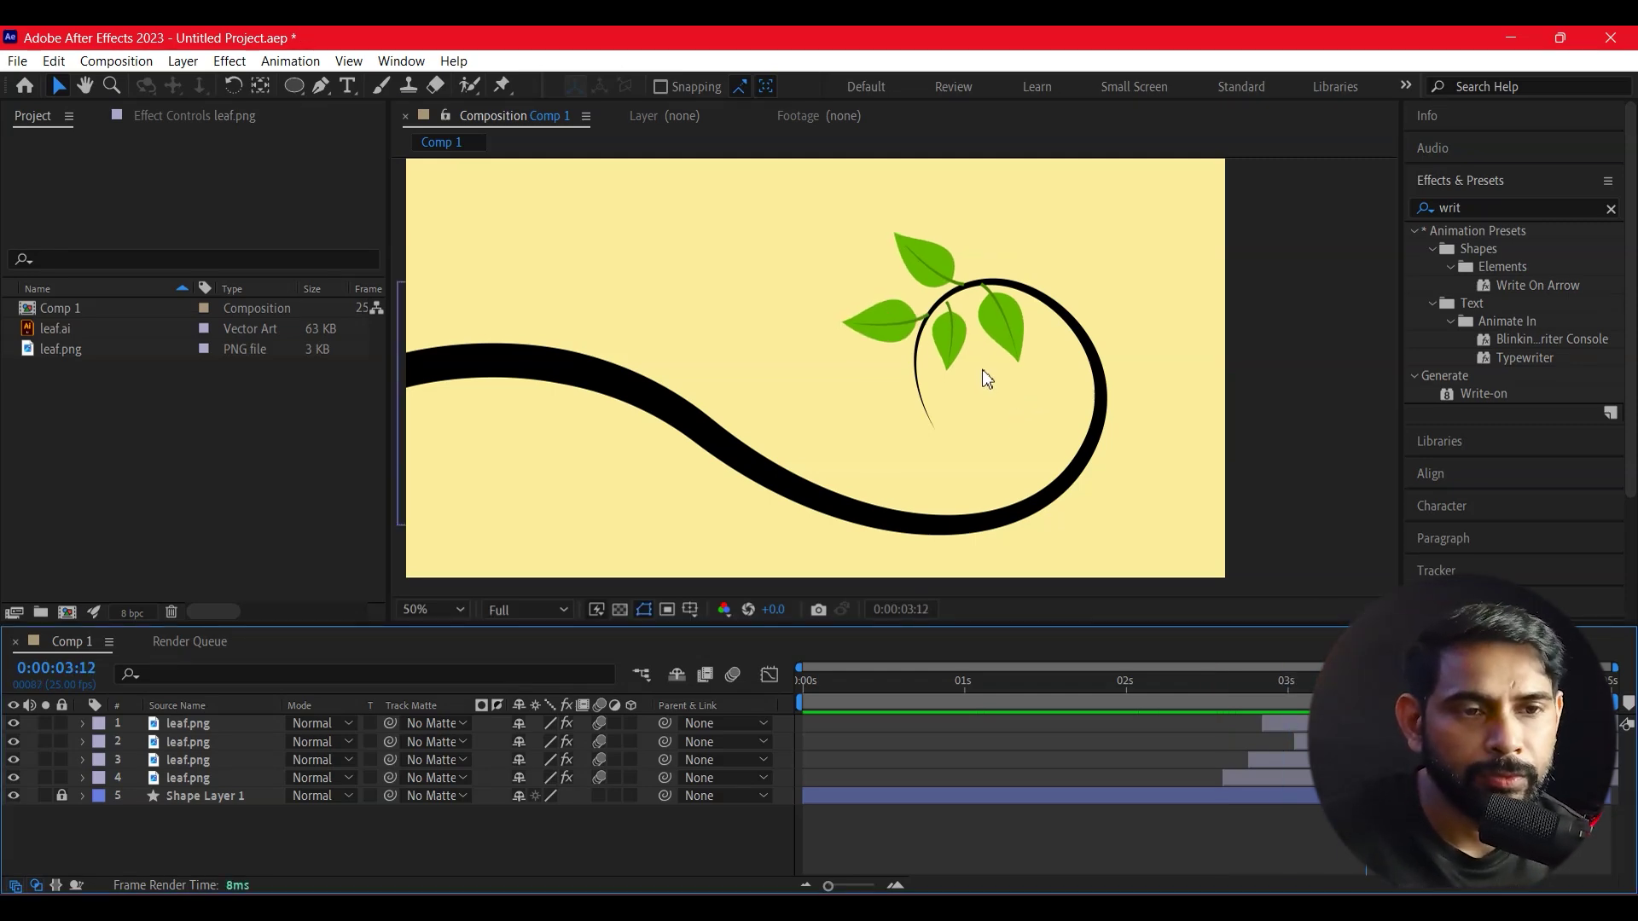
click(945, 327)
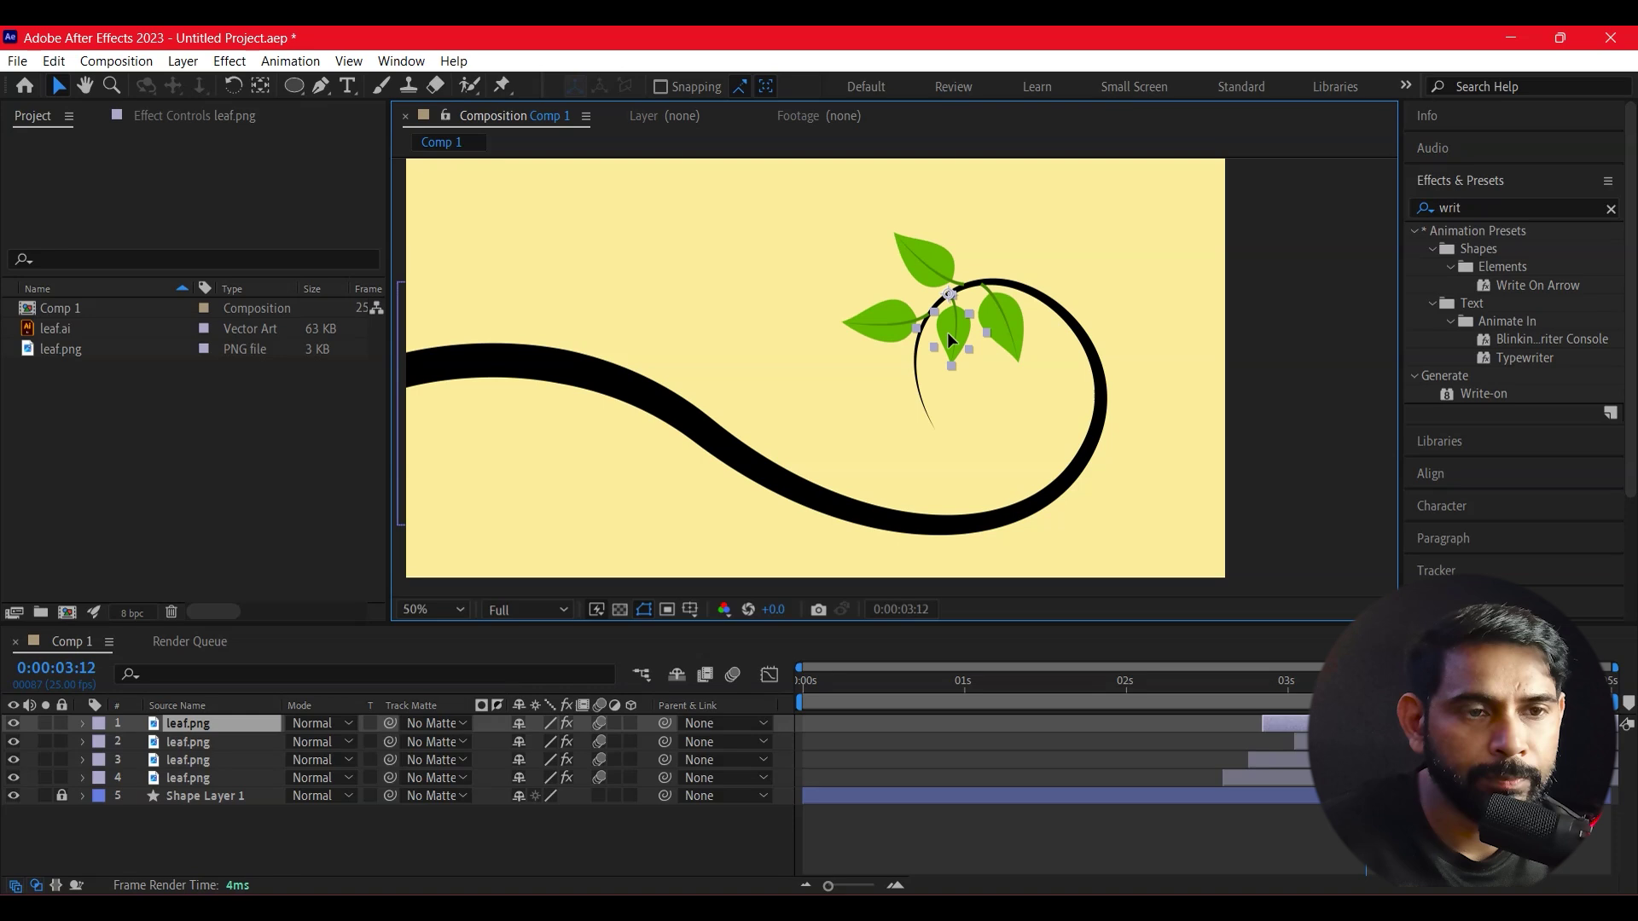
click(1068, 242)
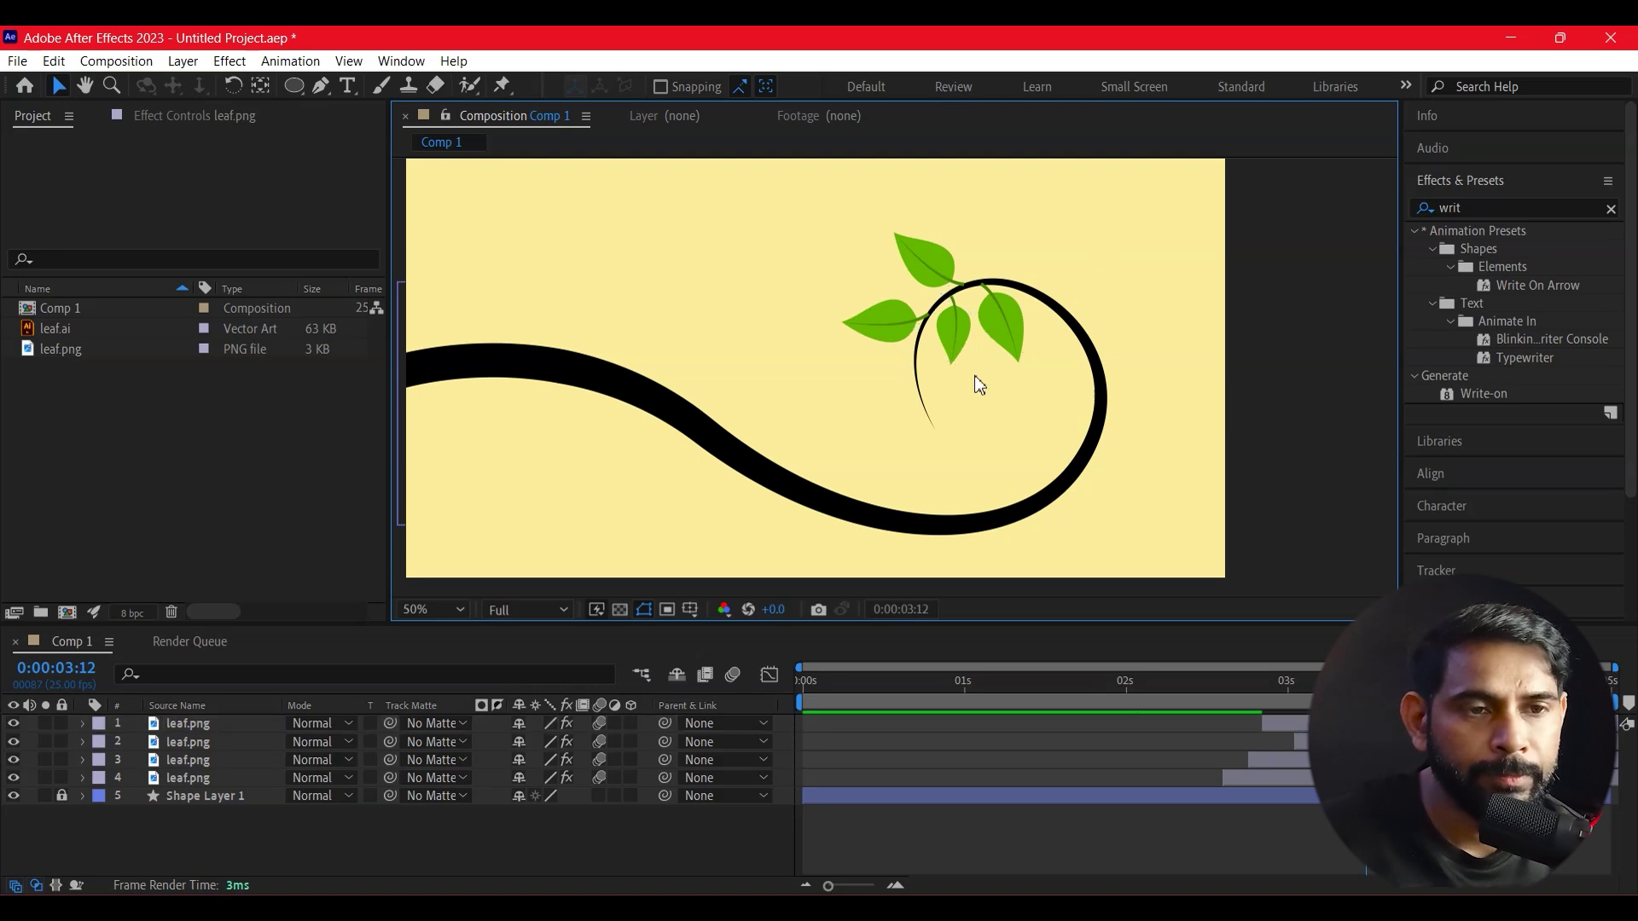
click(898, 328)
drag(888, 413, 888, 416)
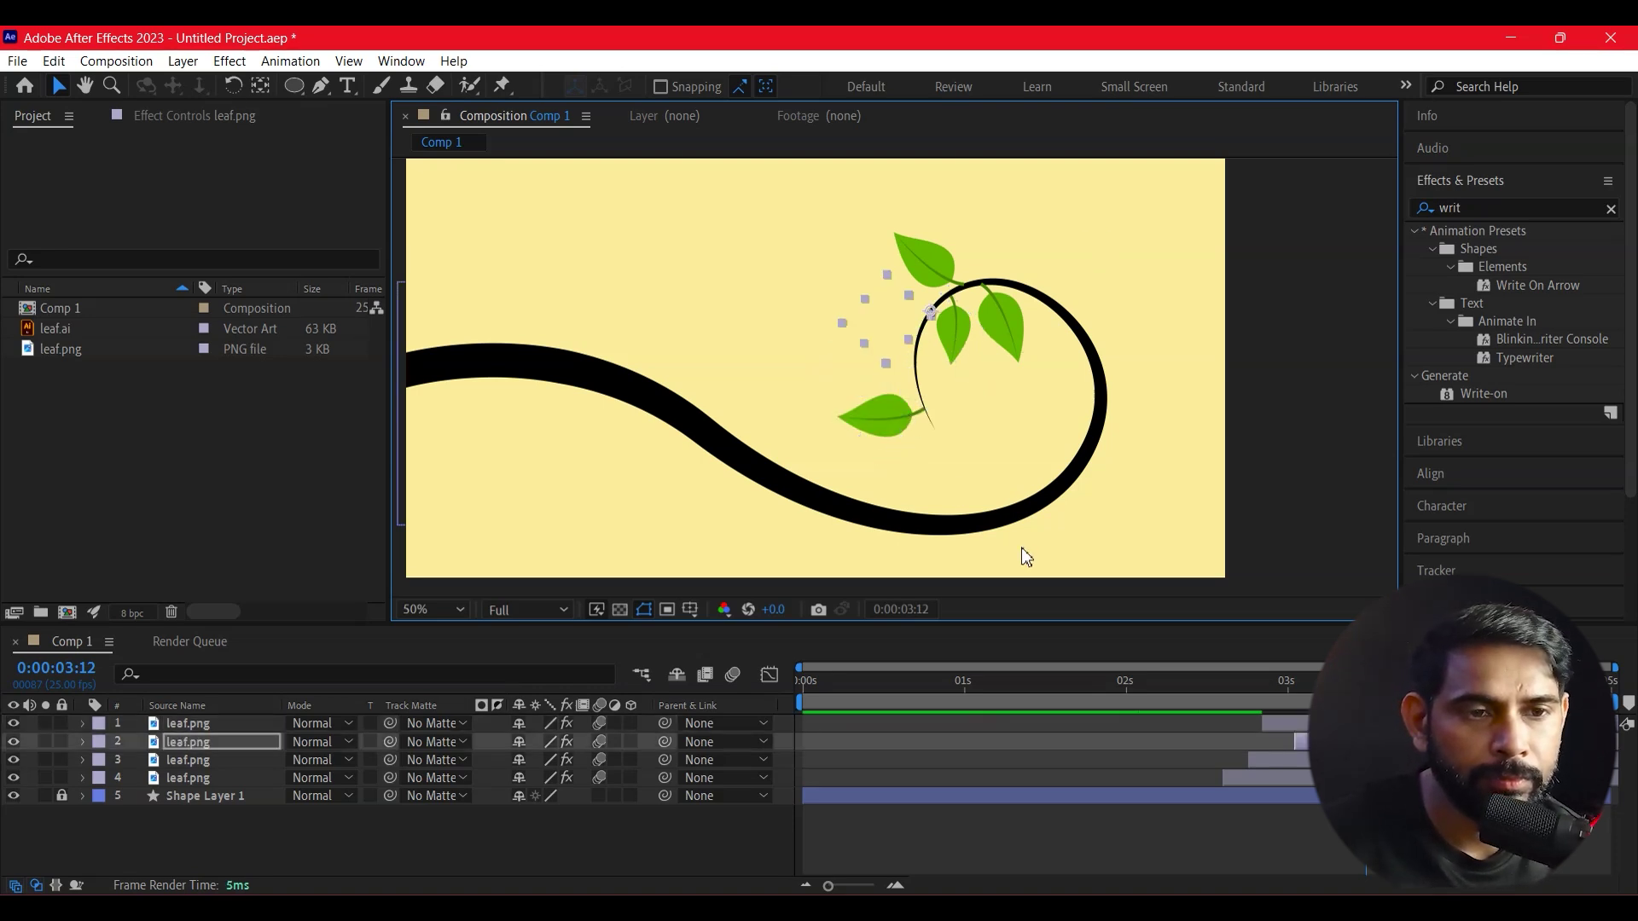
key(ctrl+z)
click(188, 724)
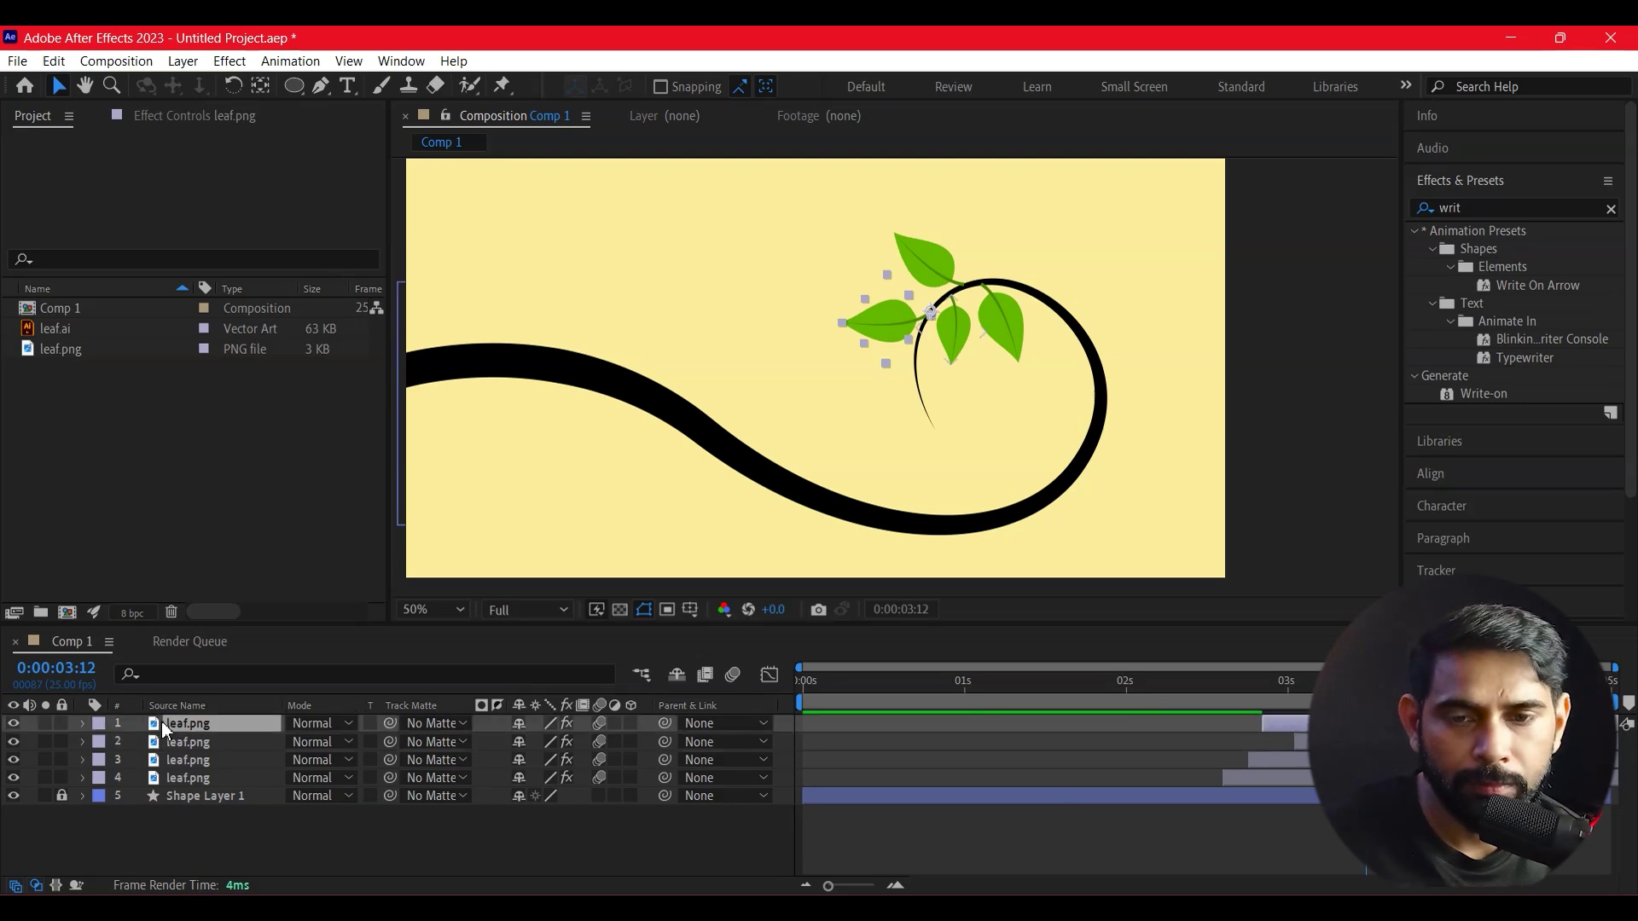
Duplicate the middle leaf, move it down the stem pointing down-right, starting slightly later
key(ctrl+d)
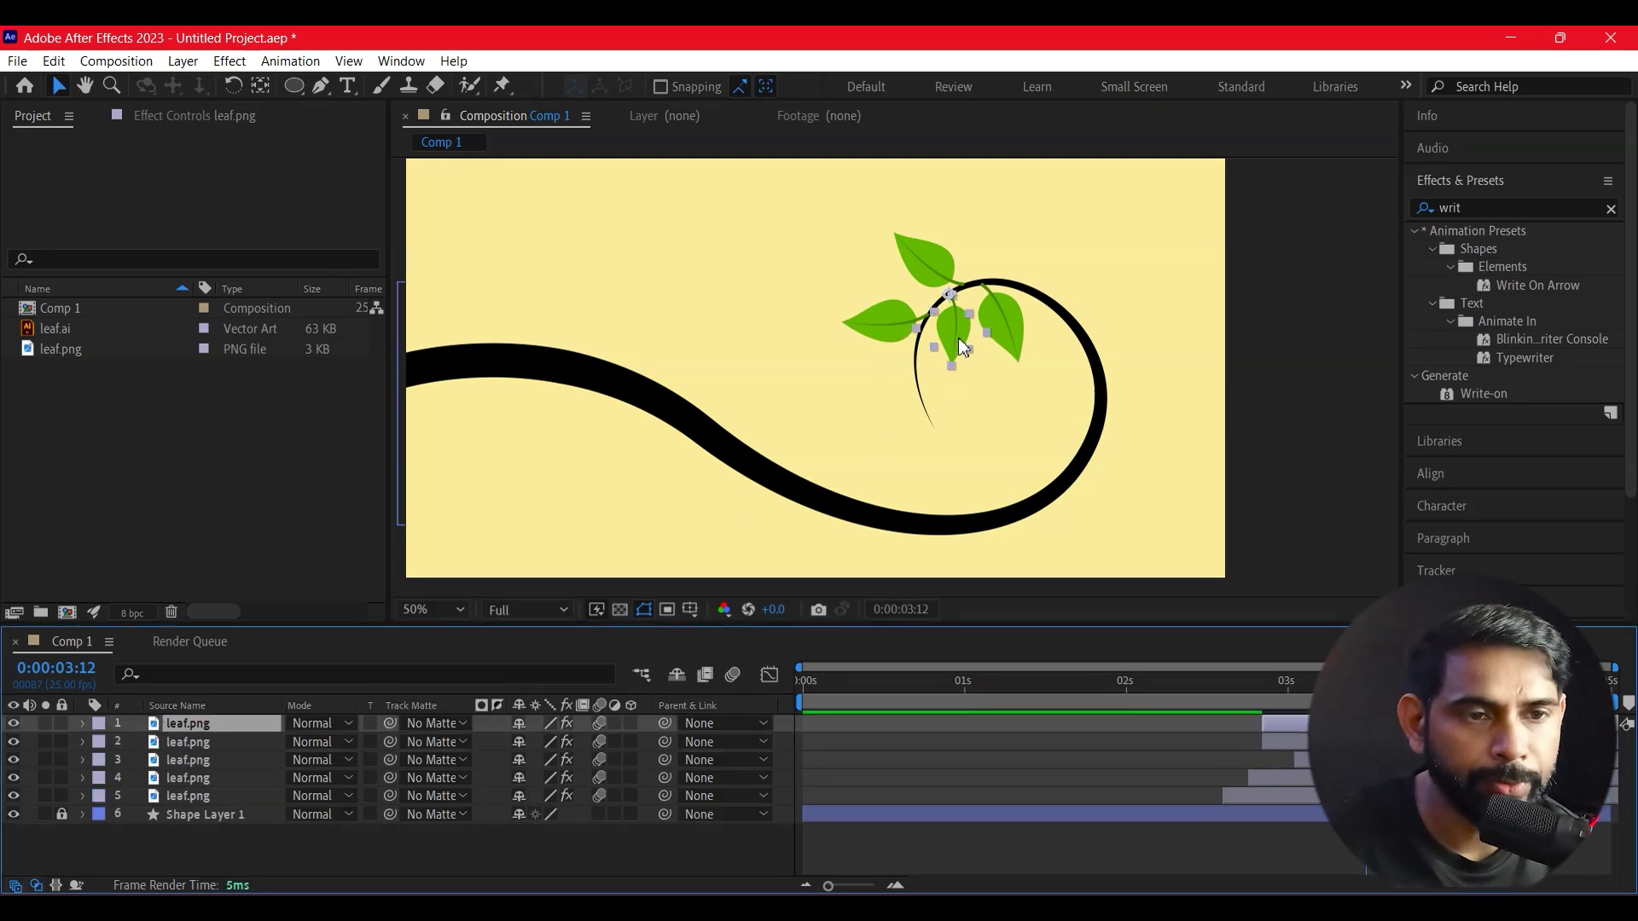
drag(963, 349, 920, 412)
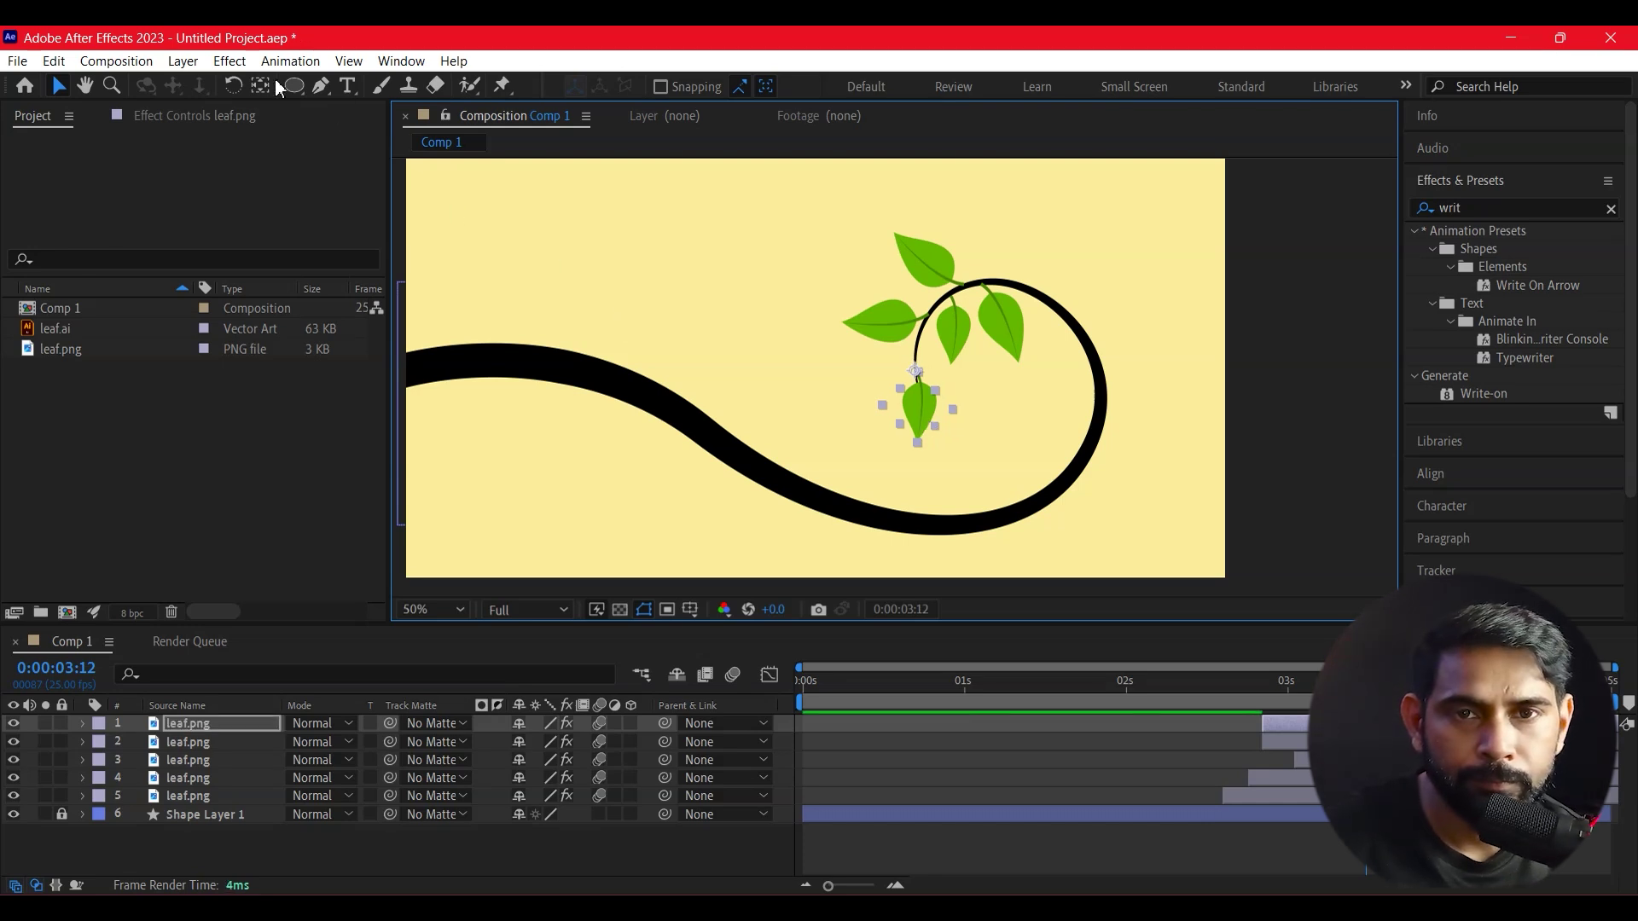
click(233, 87)
drag(918, 444, 979, 431)
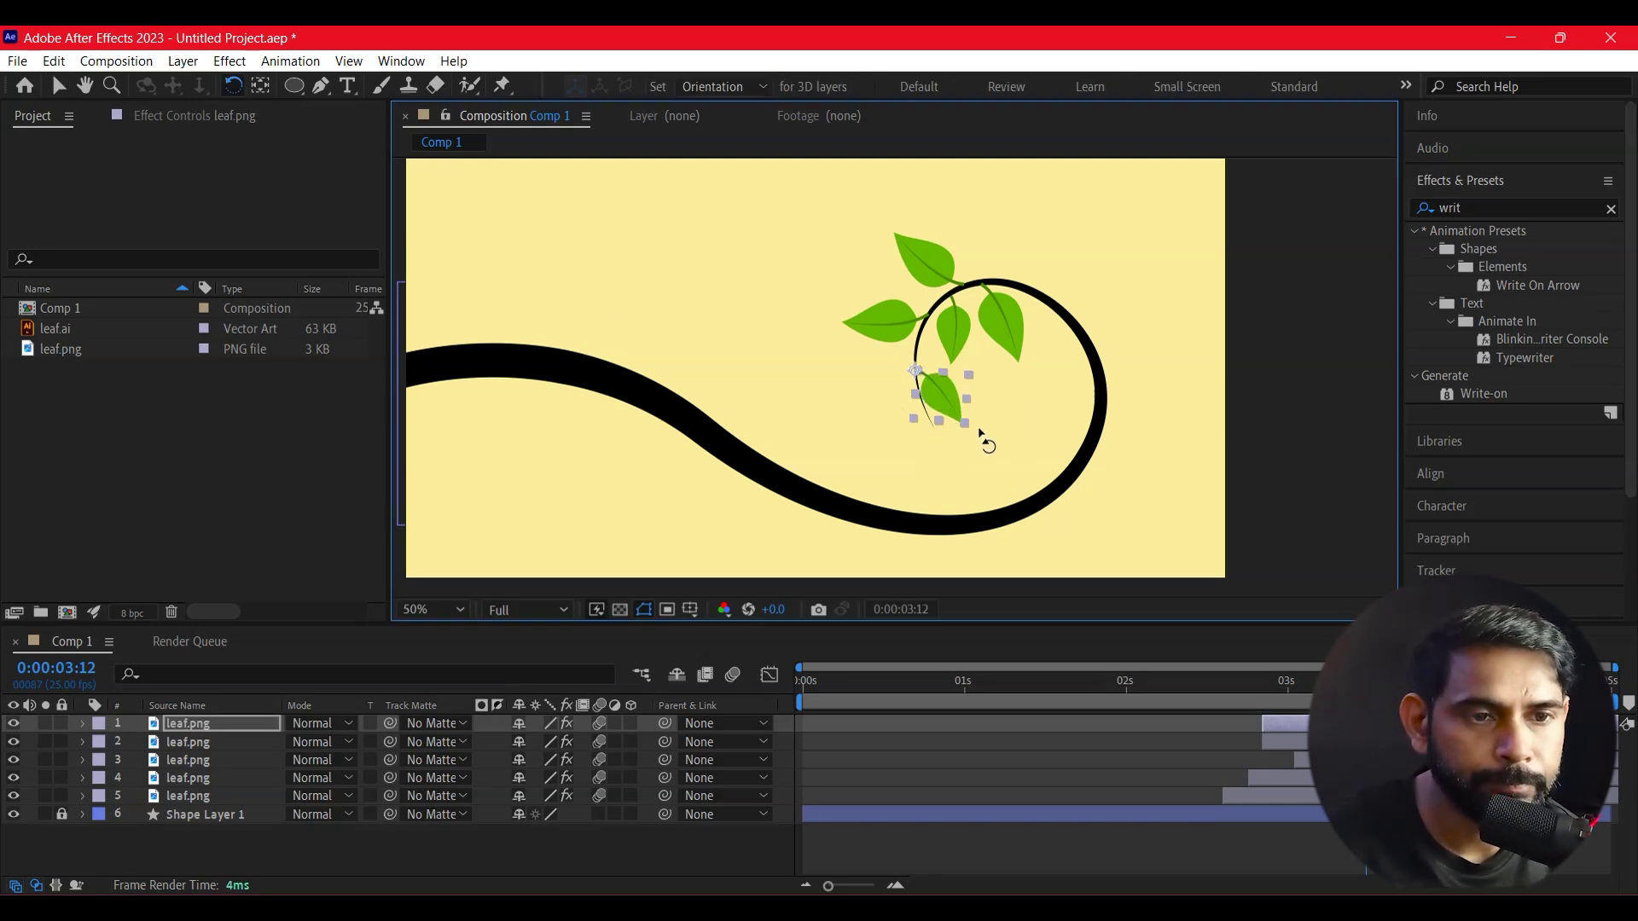
drag(1302, 724, 1327, 724)
key(v)
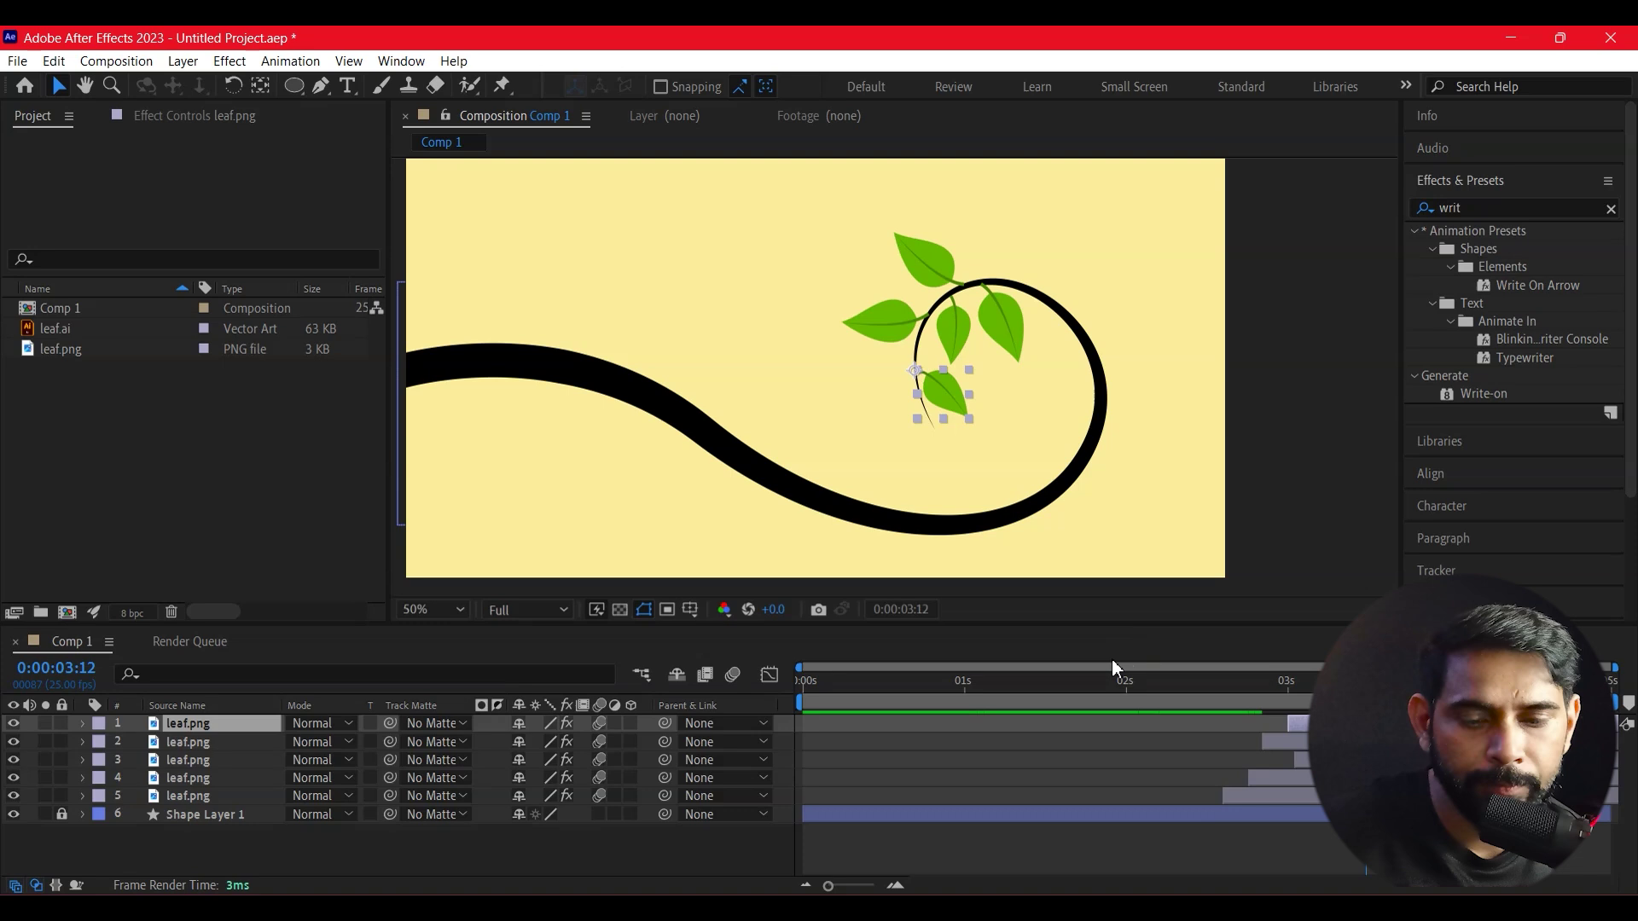
Add another leaf copy lower on the stem, turned to point left
key(ctrl+d)
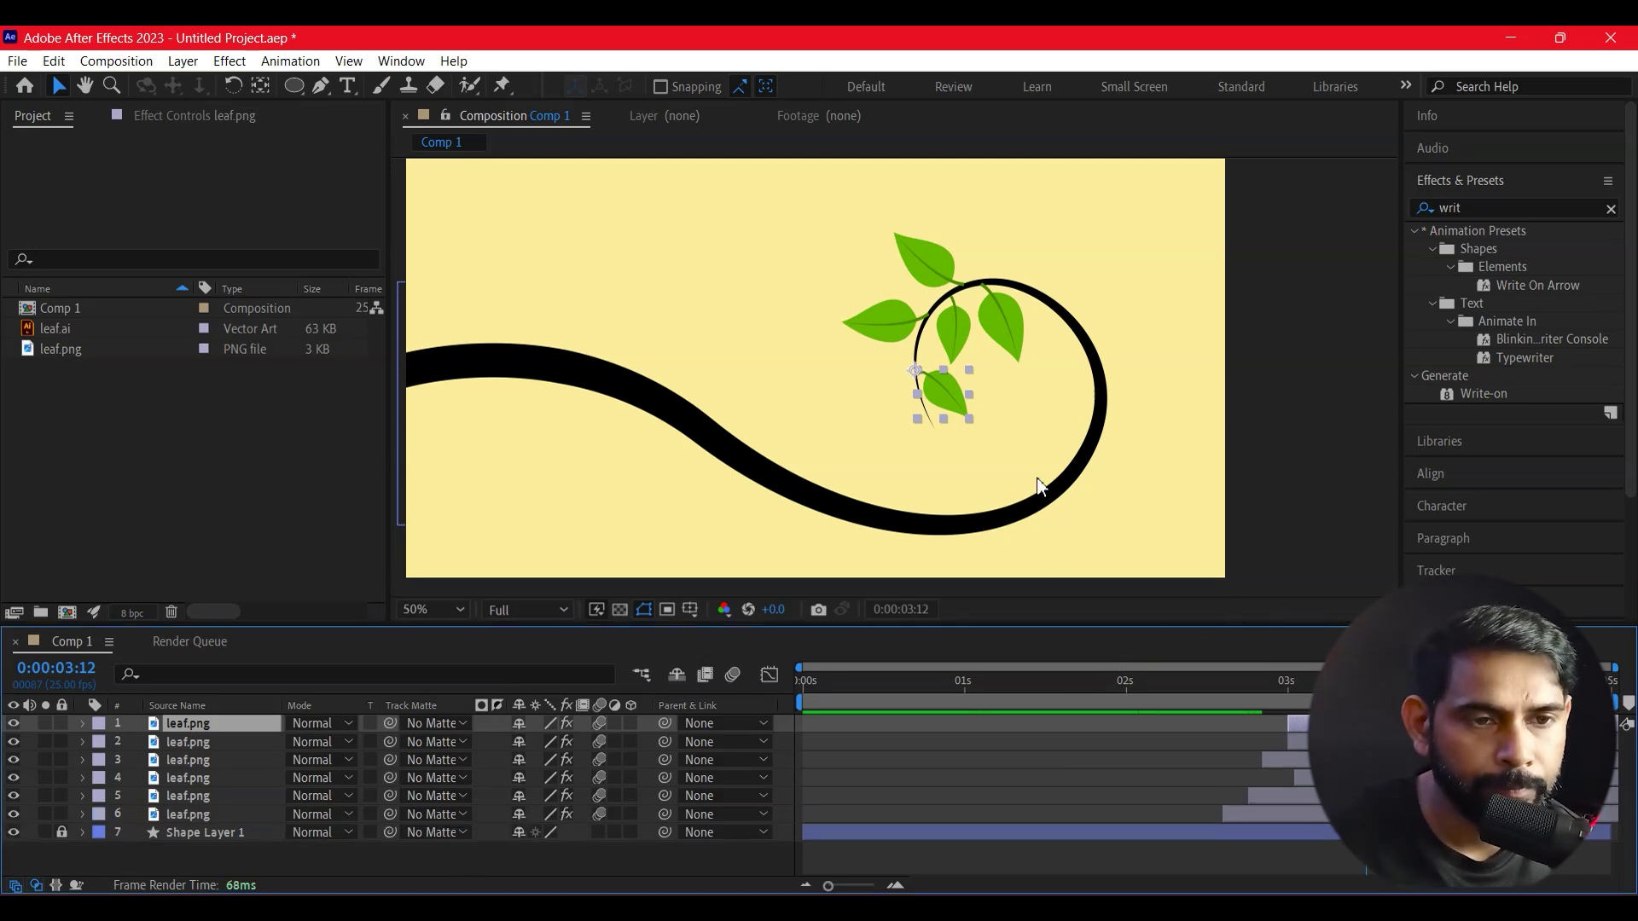
drag(946, 396, 905, 407)
click(232, 86)
drag(913, 448, 832, 418)
click(58, 86)
mouse_move(845, 405)
mouse_down()
mouse_move(866, 399)
mouse_move(855, 366)
mouse_move(939, 399)
mouse_up()
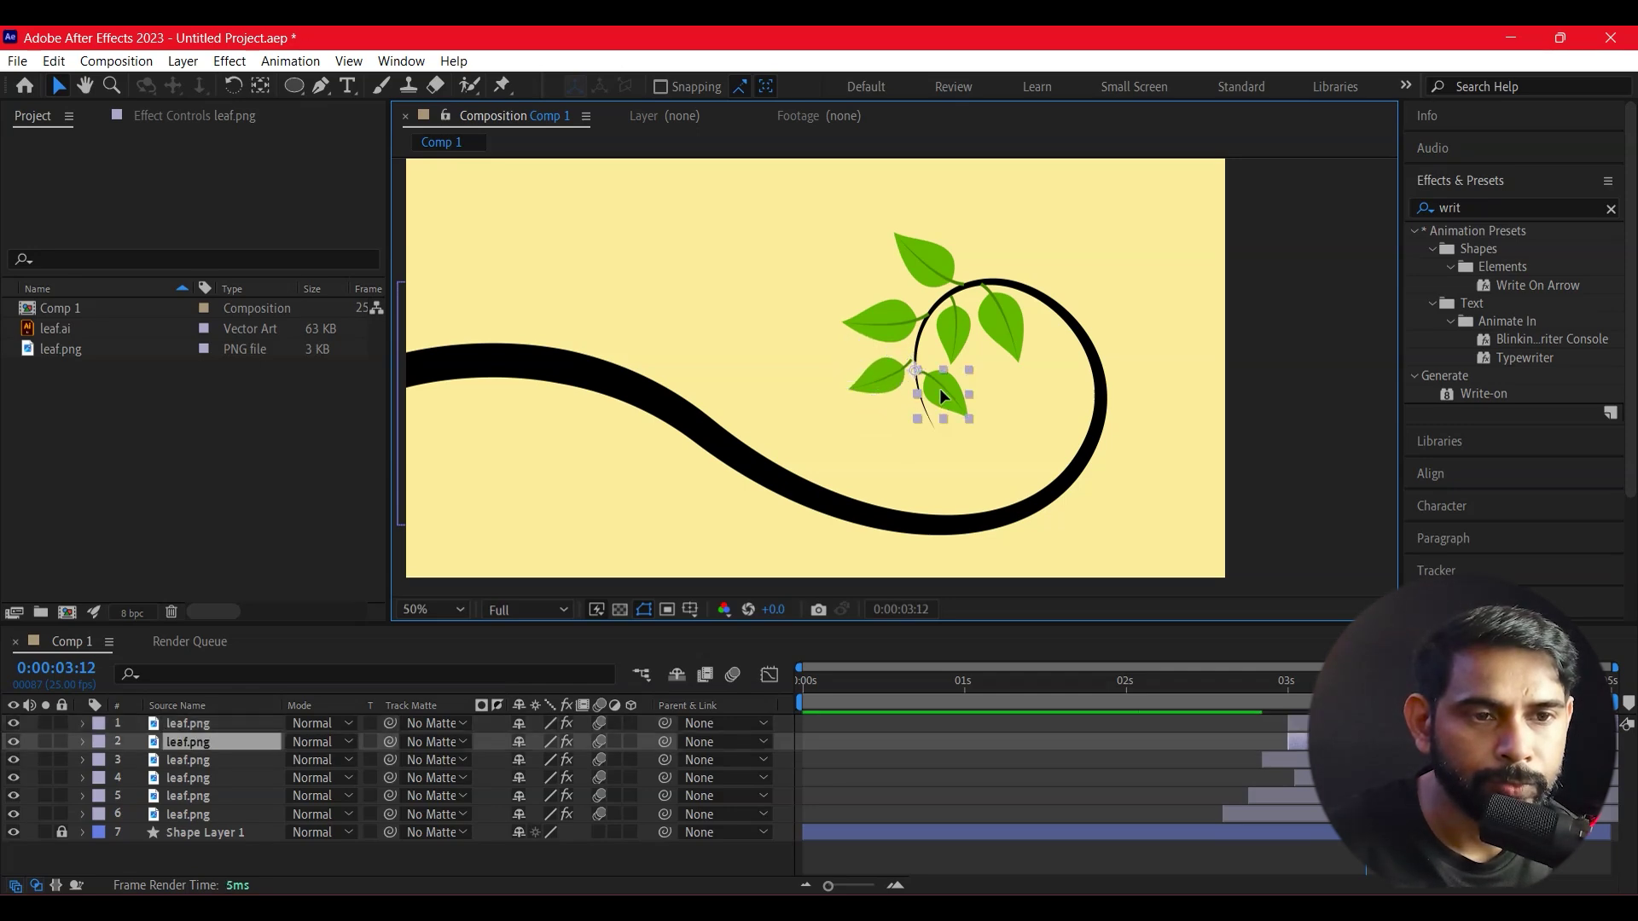
click(772, 552)
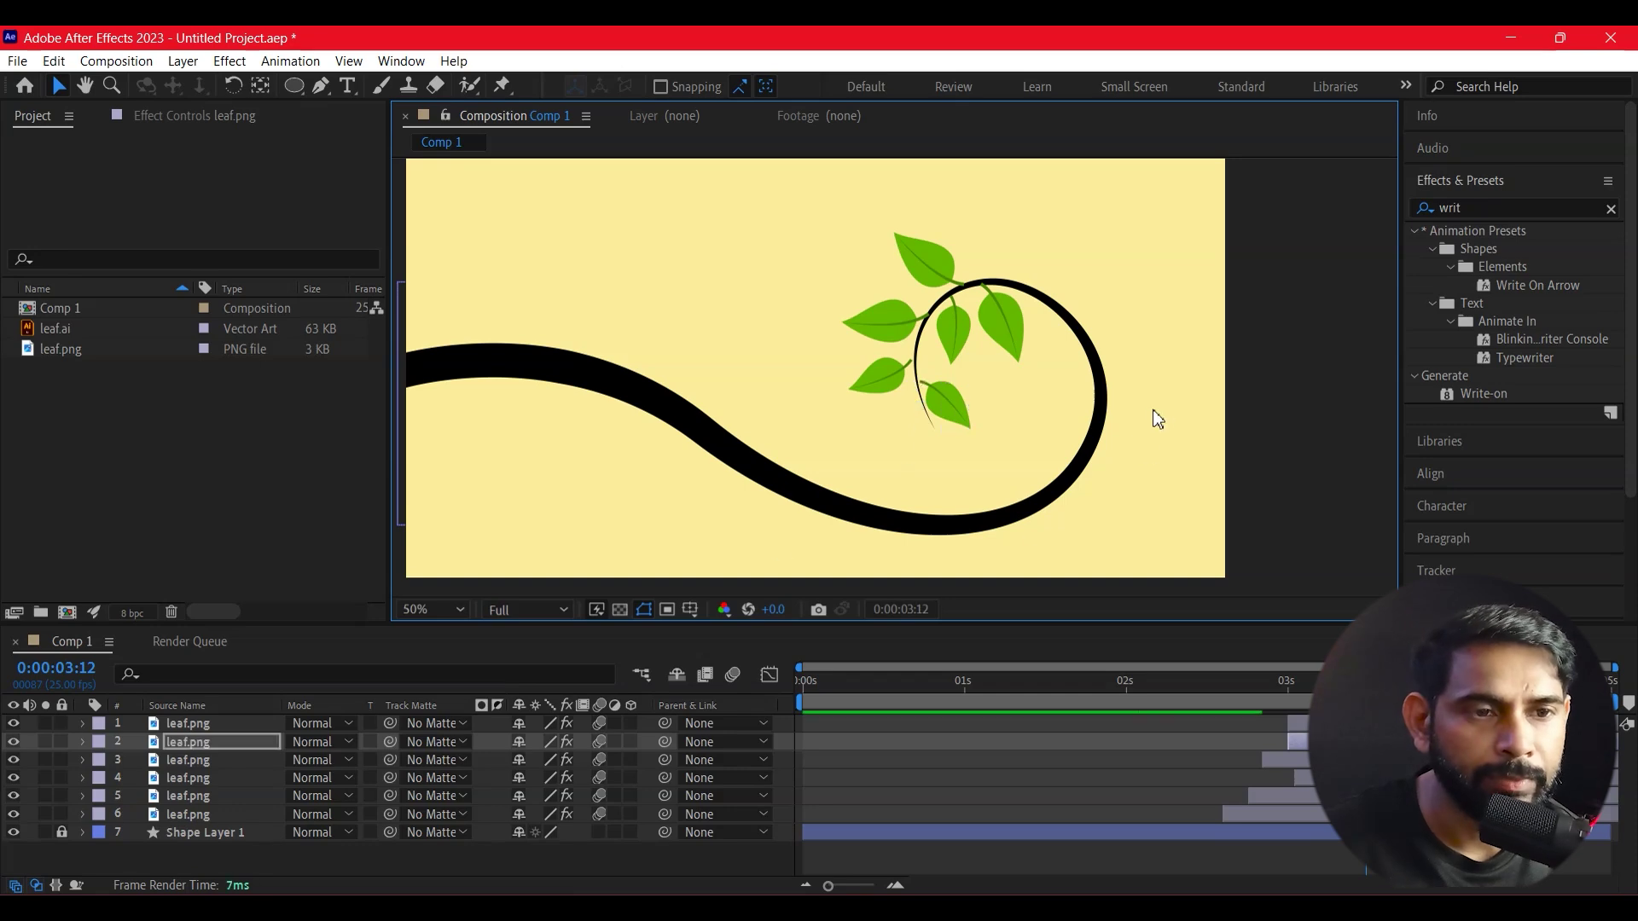
Duplicate a lower leaf and place the copy lowest on the stem, hanging downward
click(894, 372)
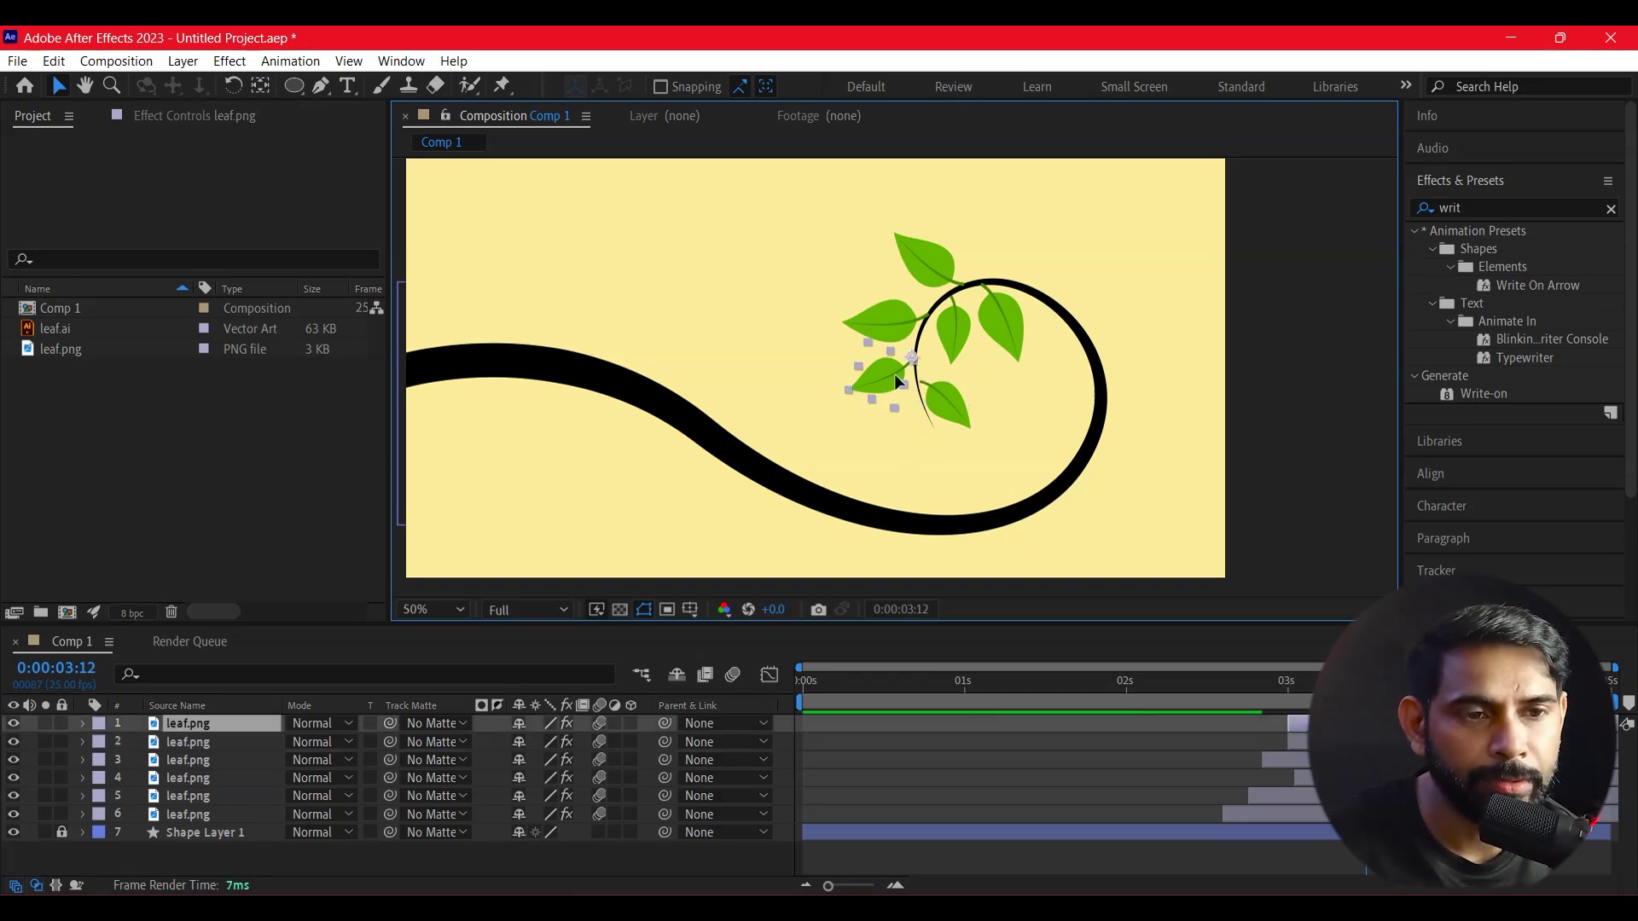
click(960, 396)
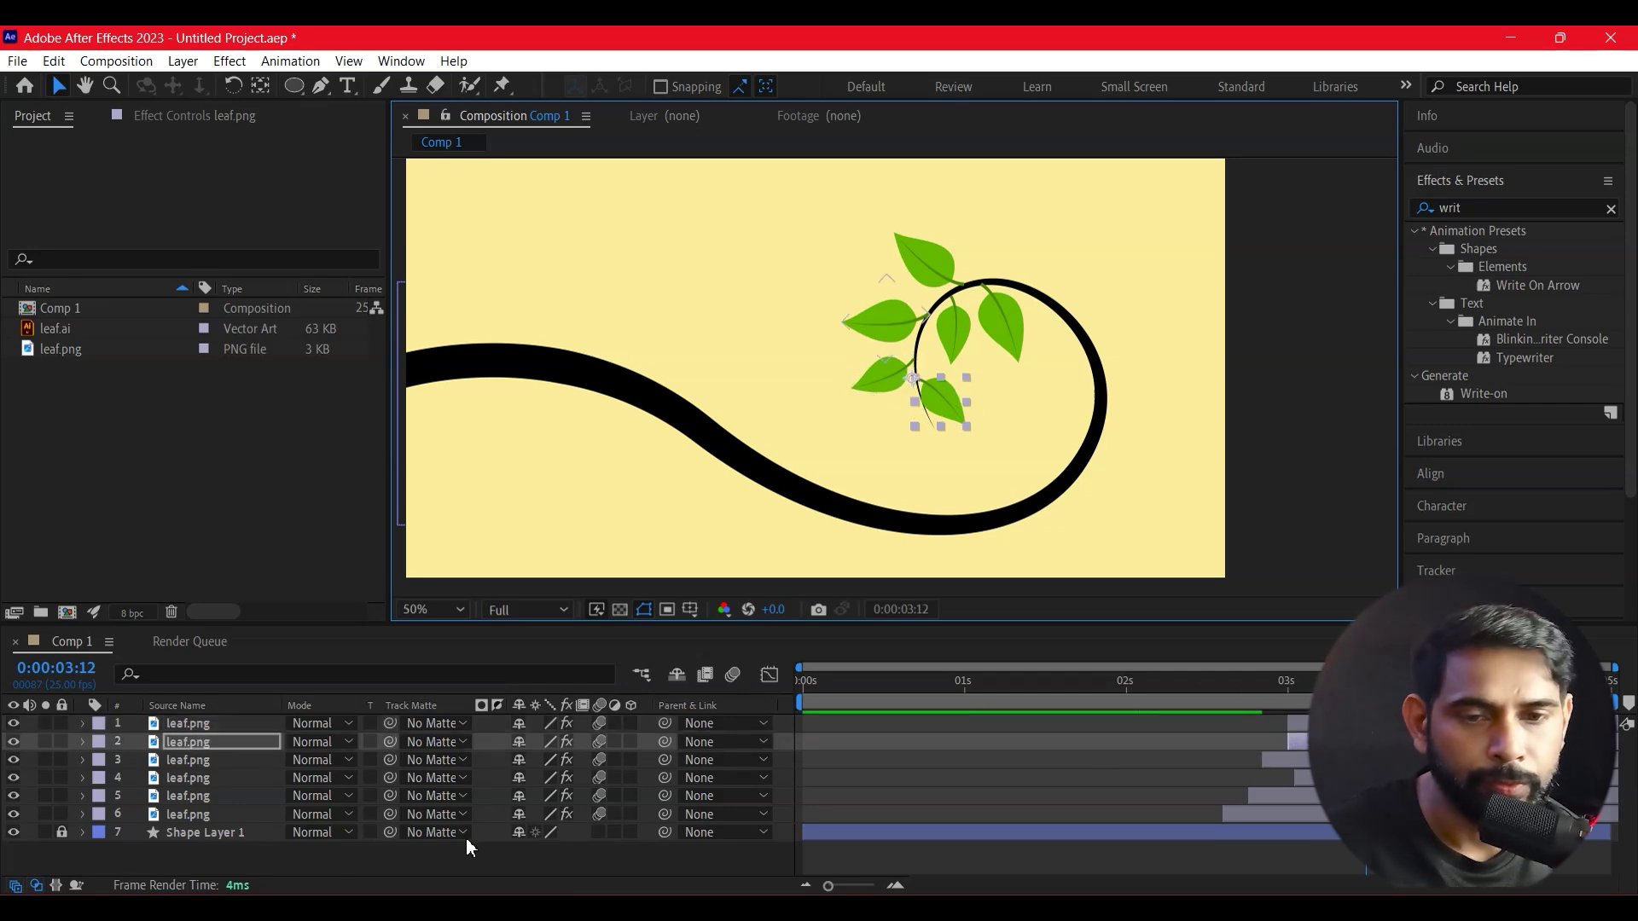
key(ctrl+Up)
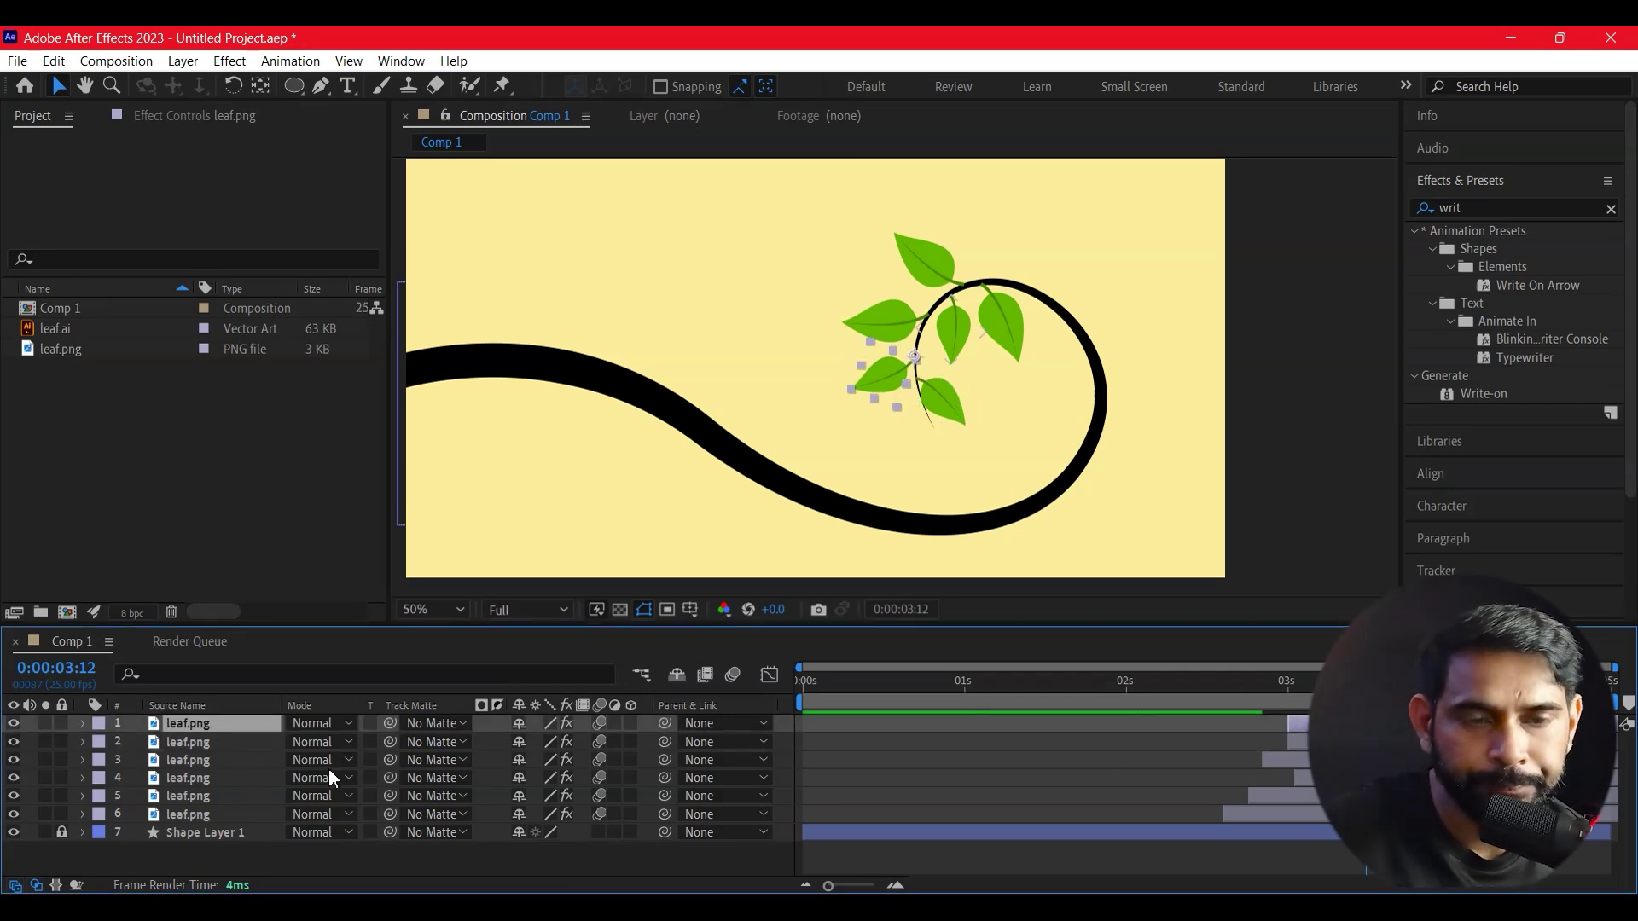
key(ctrl+d)
drag(890, 391, 911, 469)
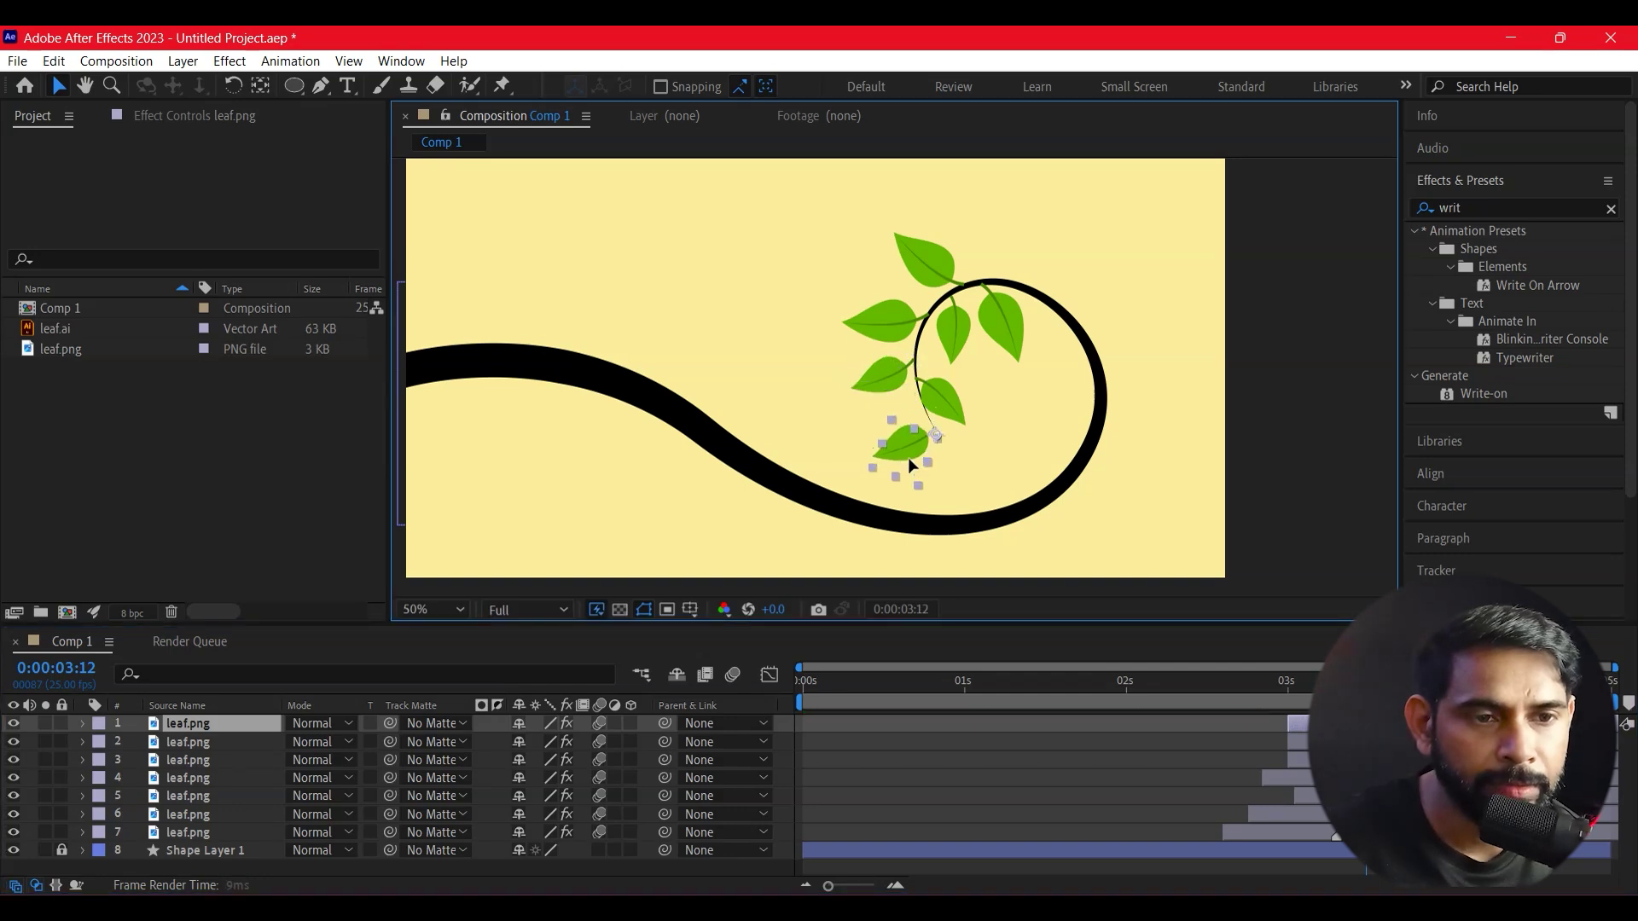
click(227, 87)
drag(927, 499, 972, 484)
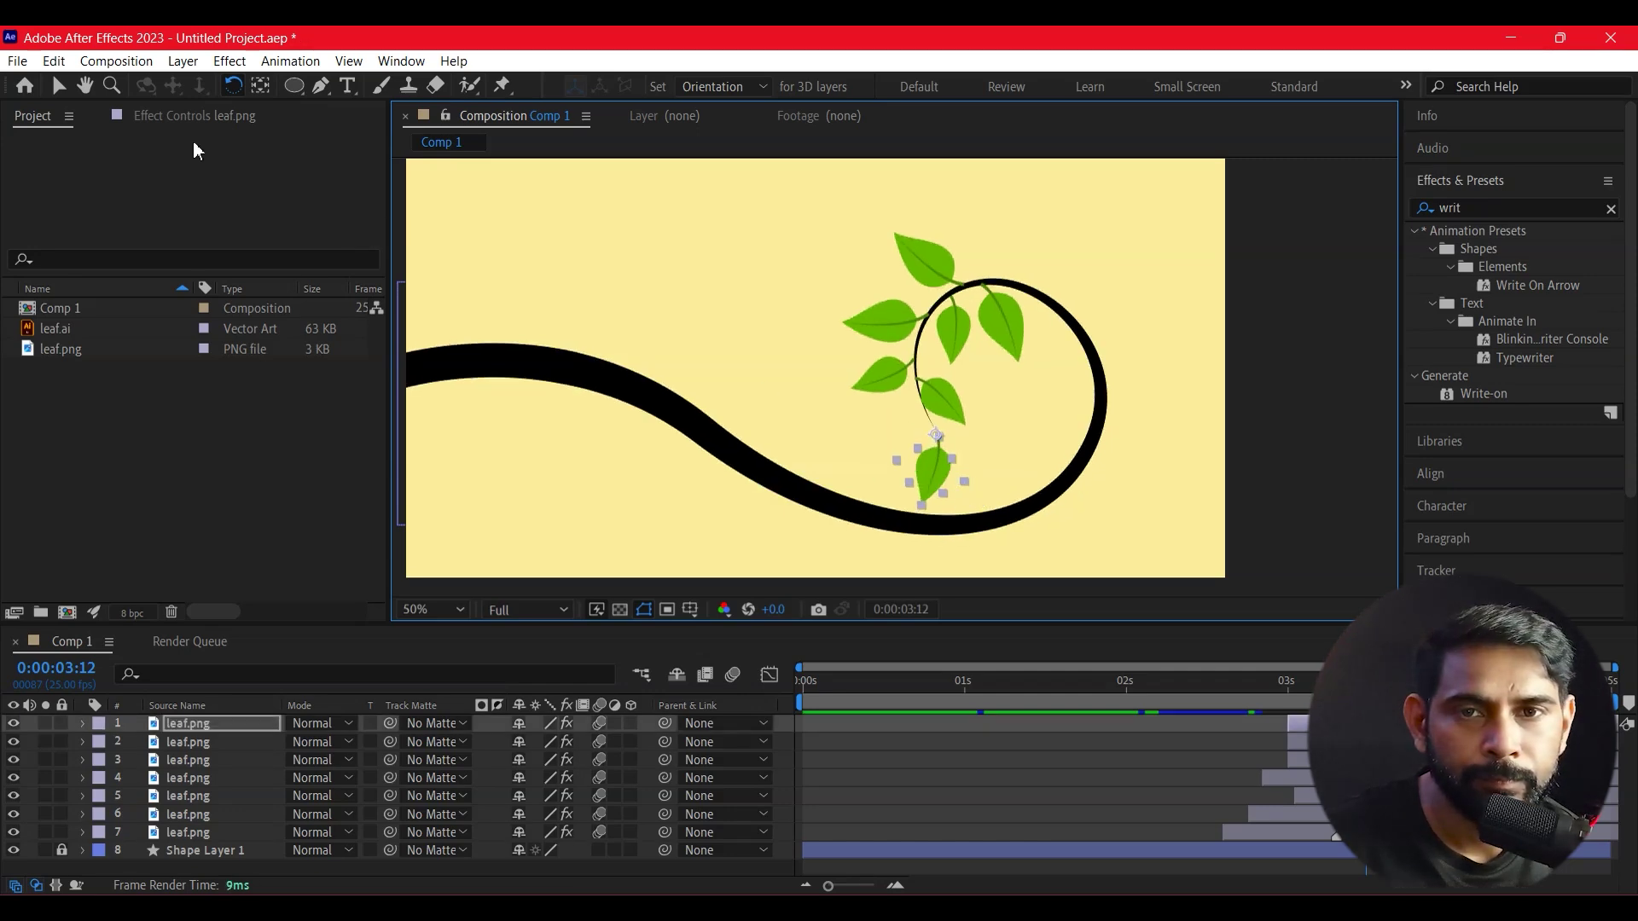
Fine-tune the bottom leaf's position slightly up and left on the stem
click(58, 85)
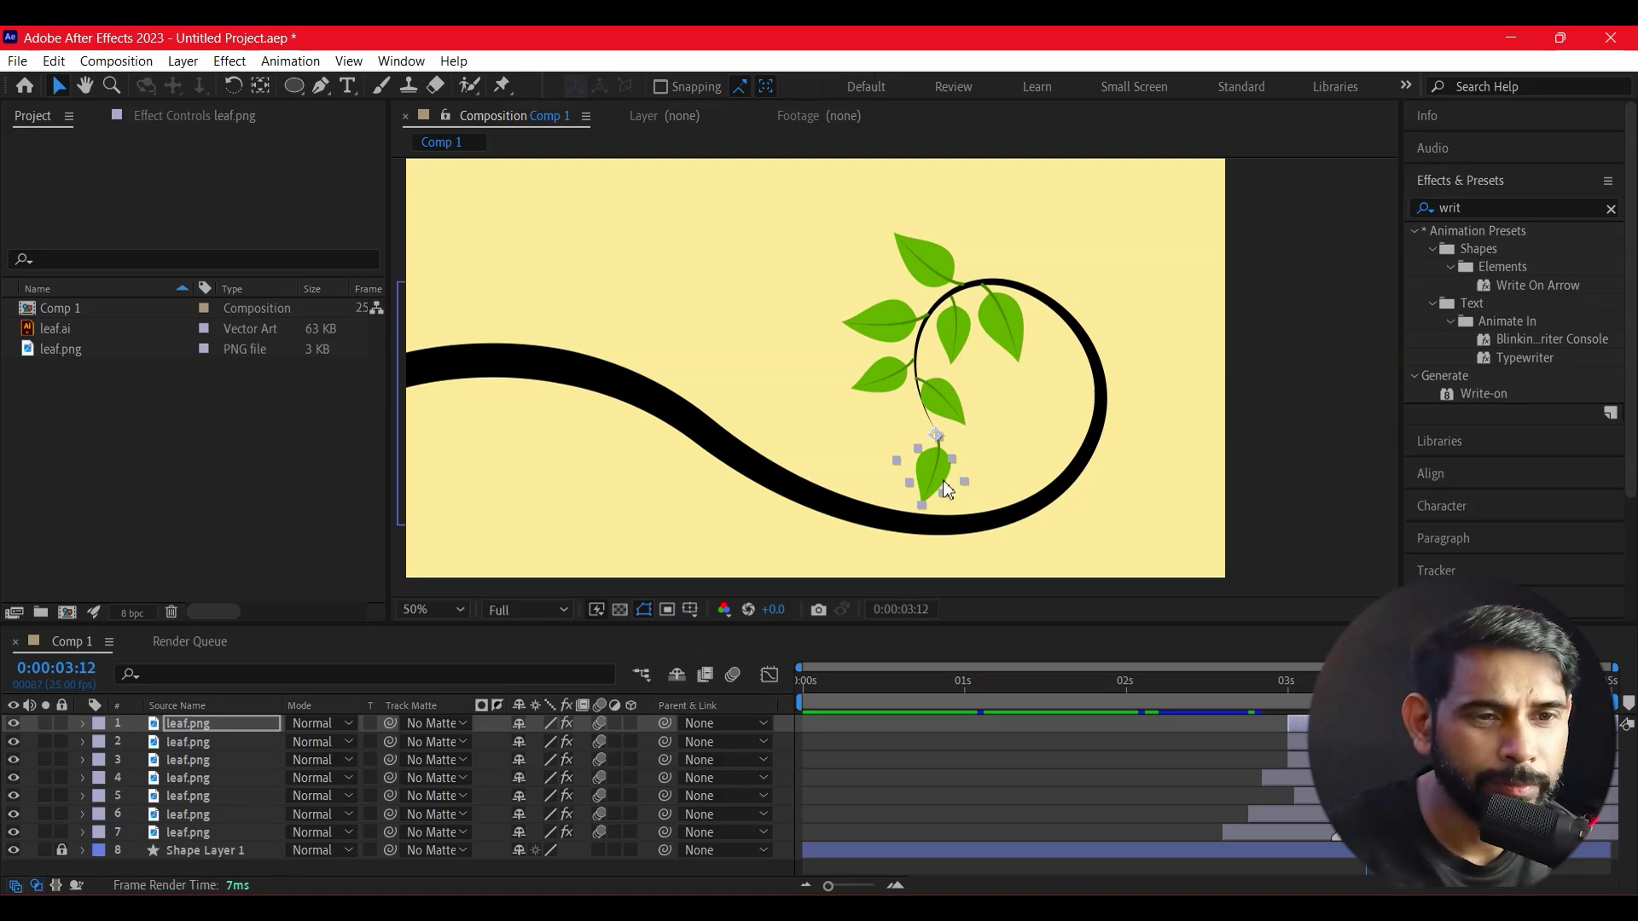
drag(943, 480, 934, 466)
click(1184, 494)
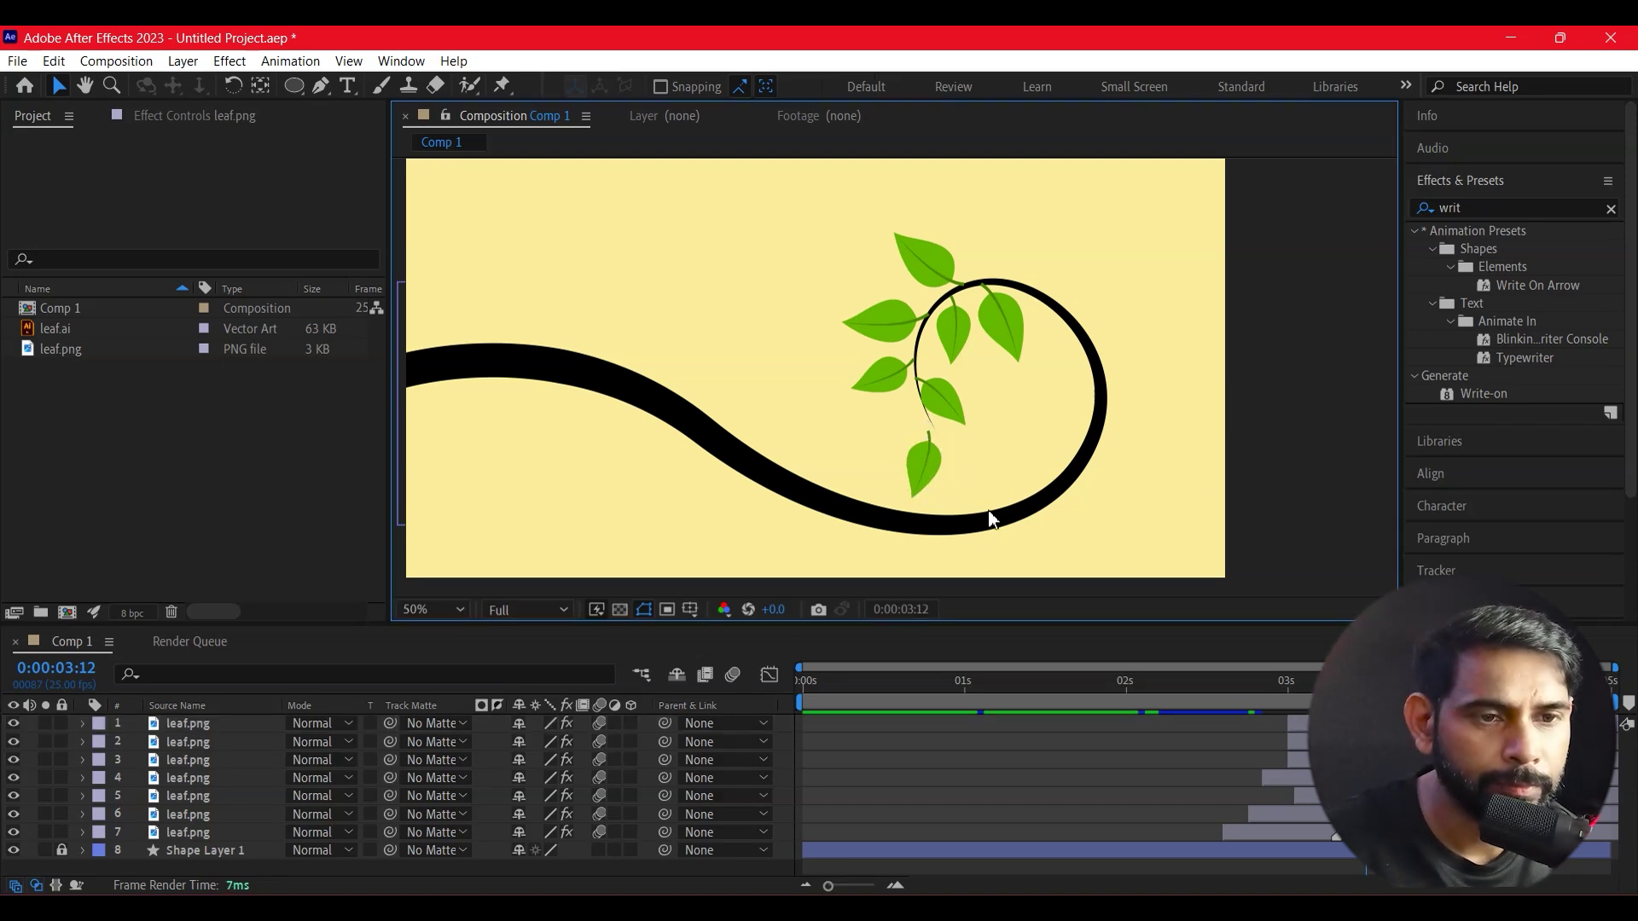
drag(919, 466, 923, 463)
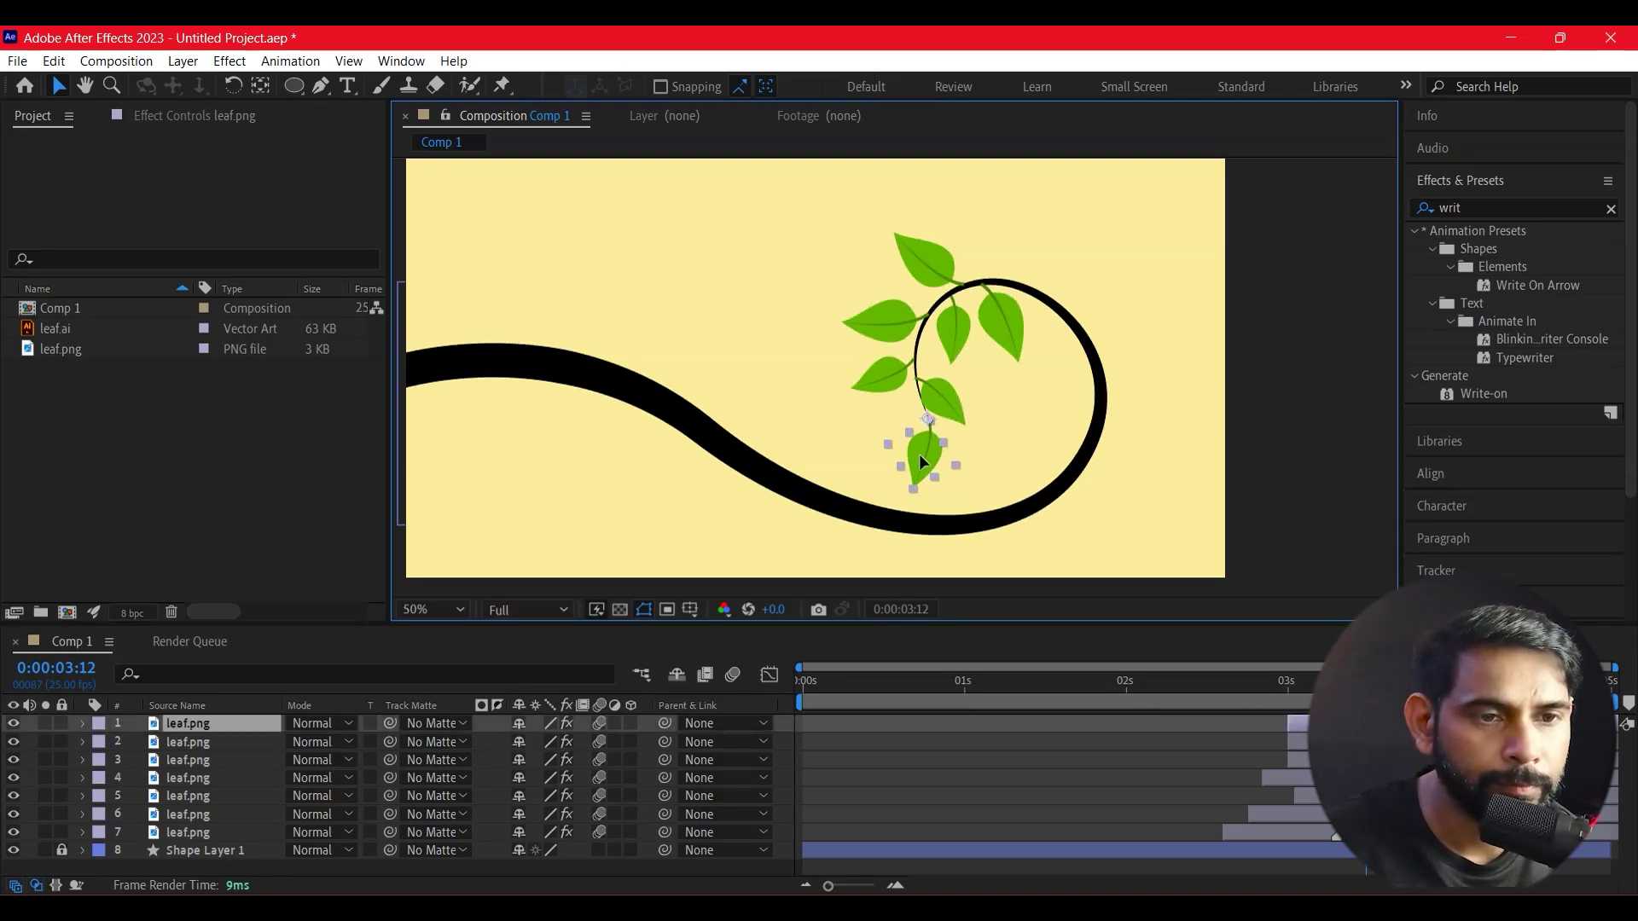
click(1143, 462)
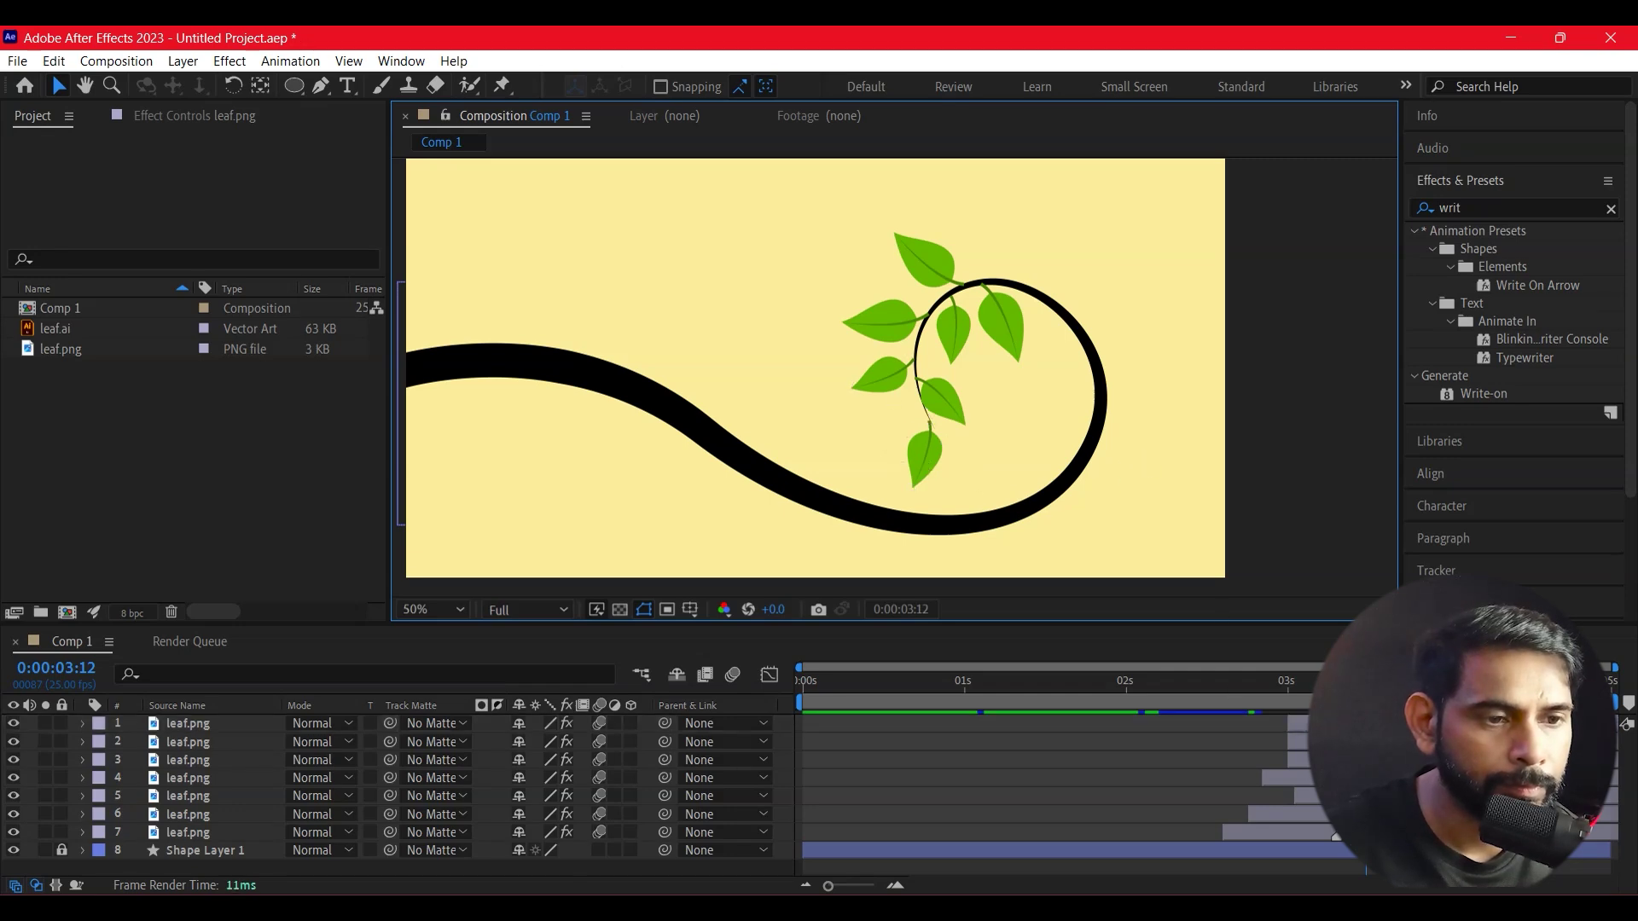
click(1287, 742)
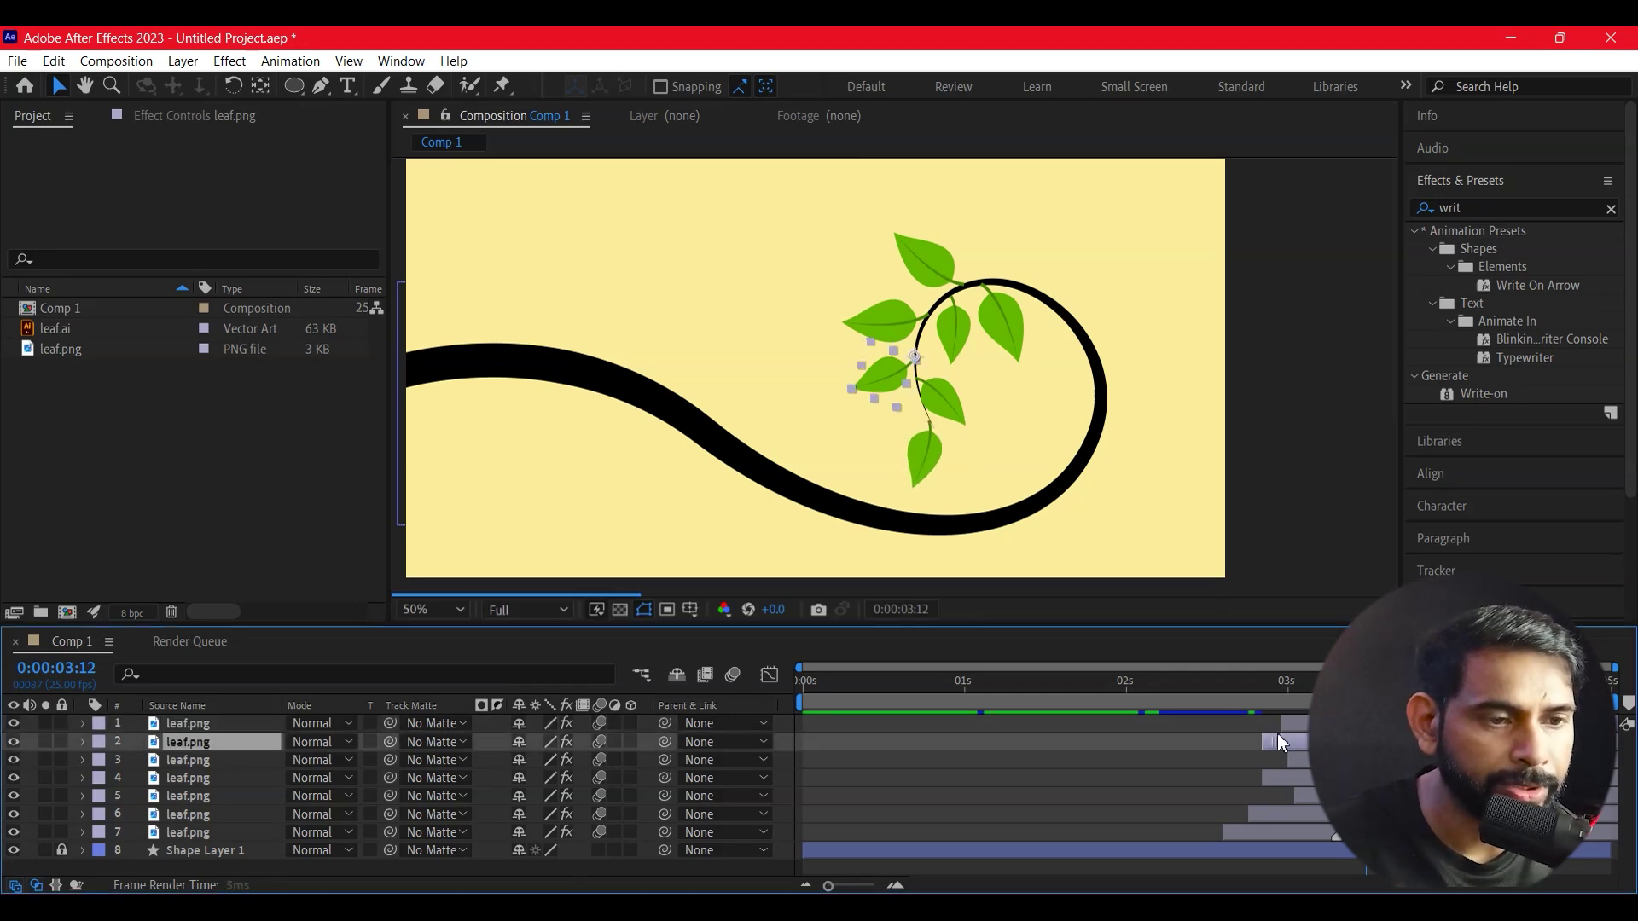
Stagger the leaf layers' start times with Alt+PgUp/PgDn
key(ctrl+Up)
key(ctrl+Down)
key(alt+Page_Up)
key(ctrl+Up)
key(alt+Page_Down)
key(alt+Page_Down)
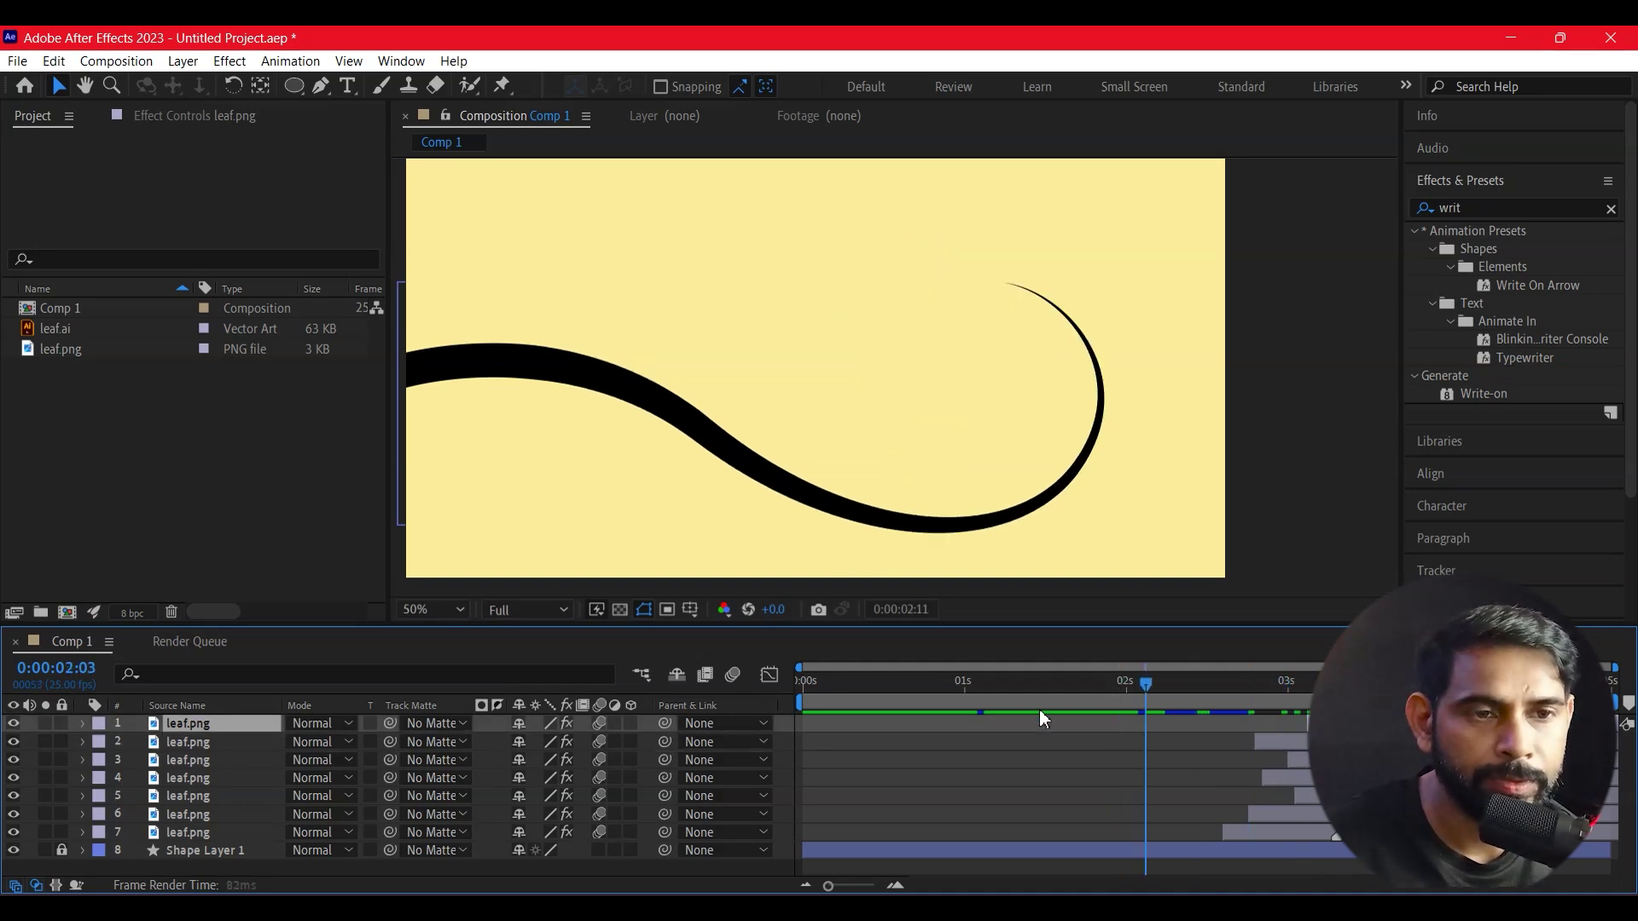
Preview and scrub between 0:00:01:04 and 0:00:02:23, then make the timeline panel taller
key(space)
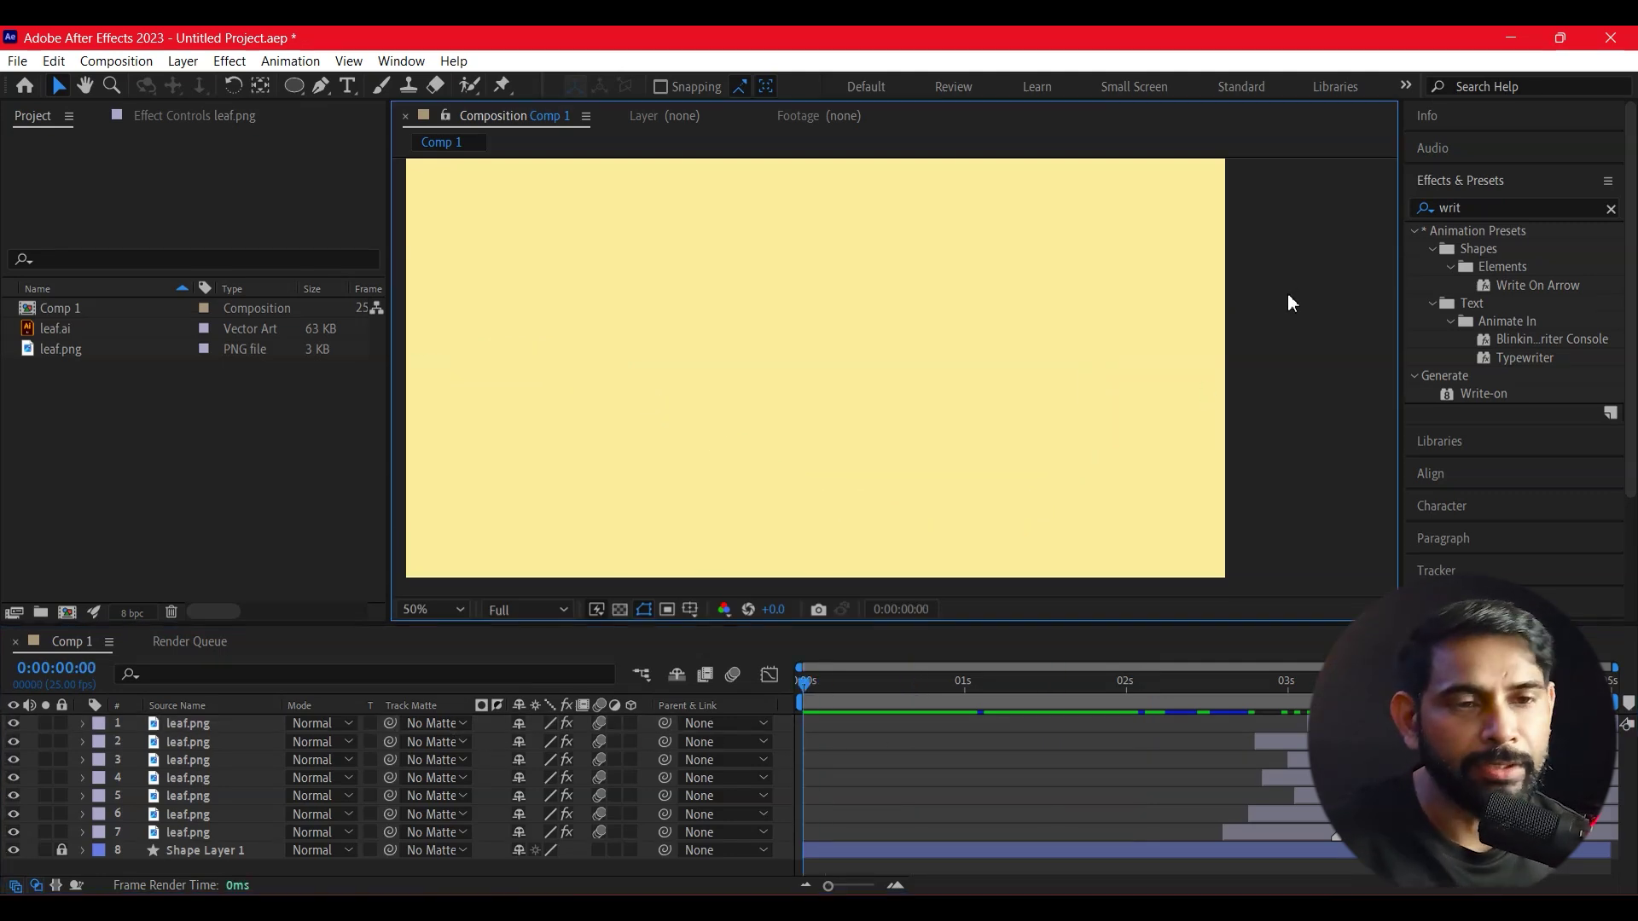
key(space)
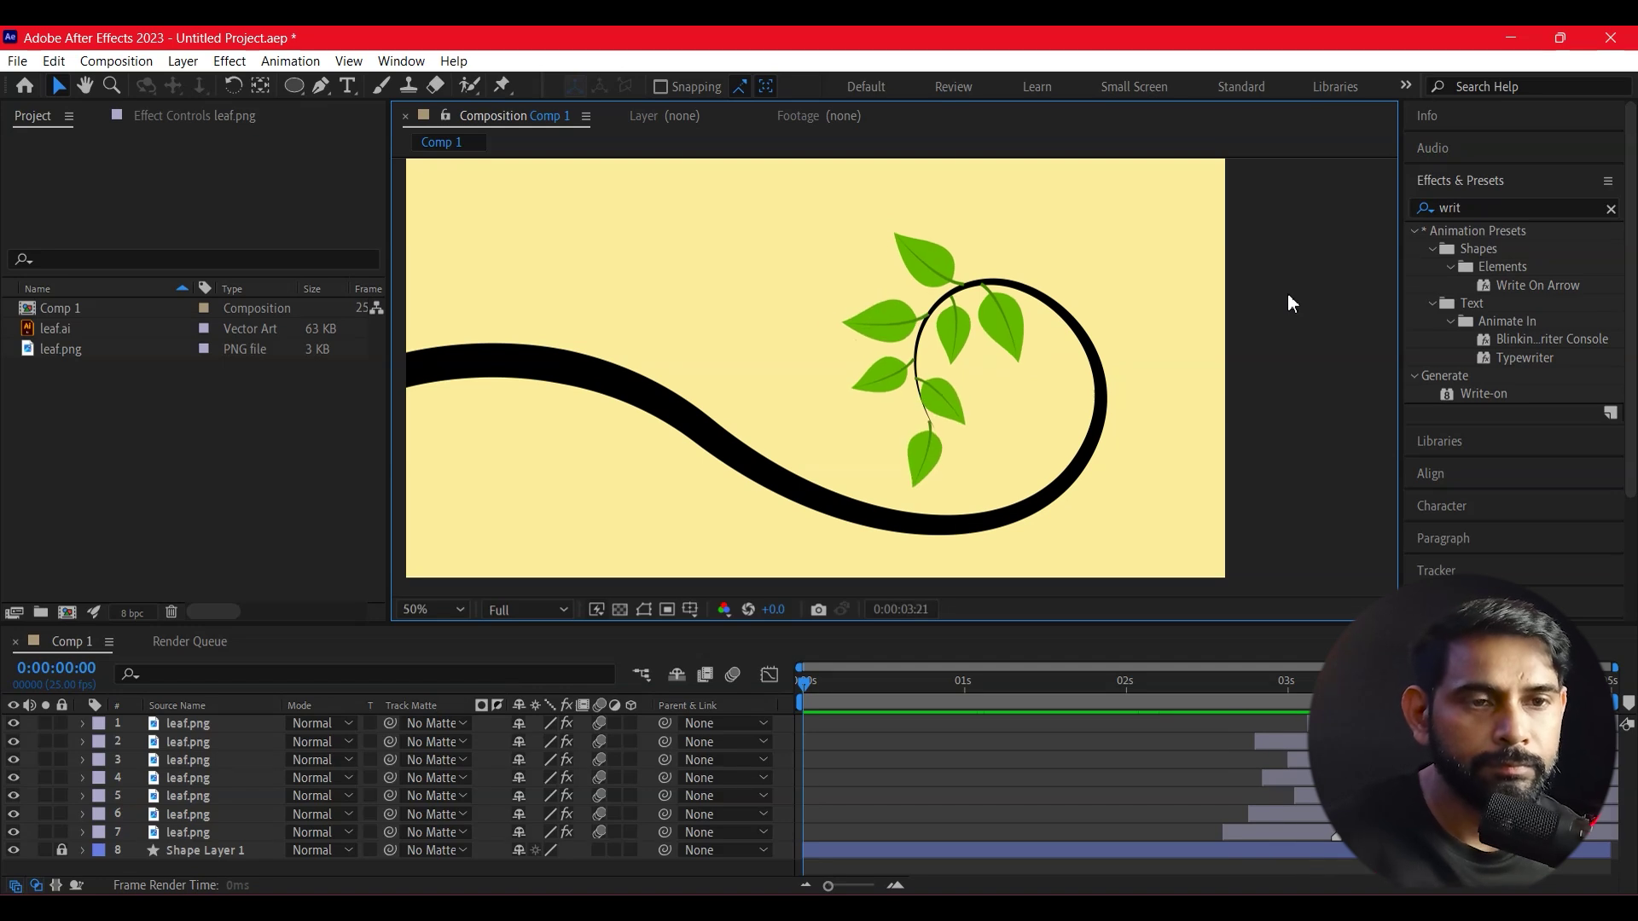
drag(806, 681, 1314, 725)
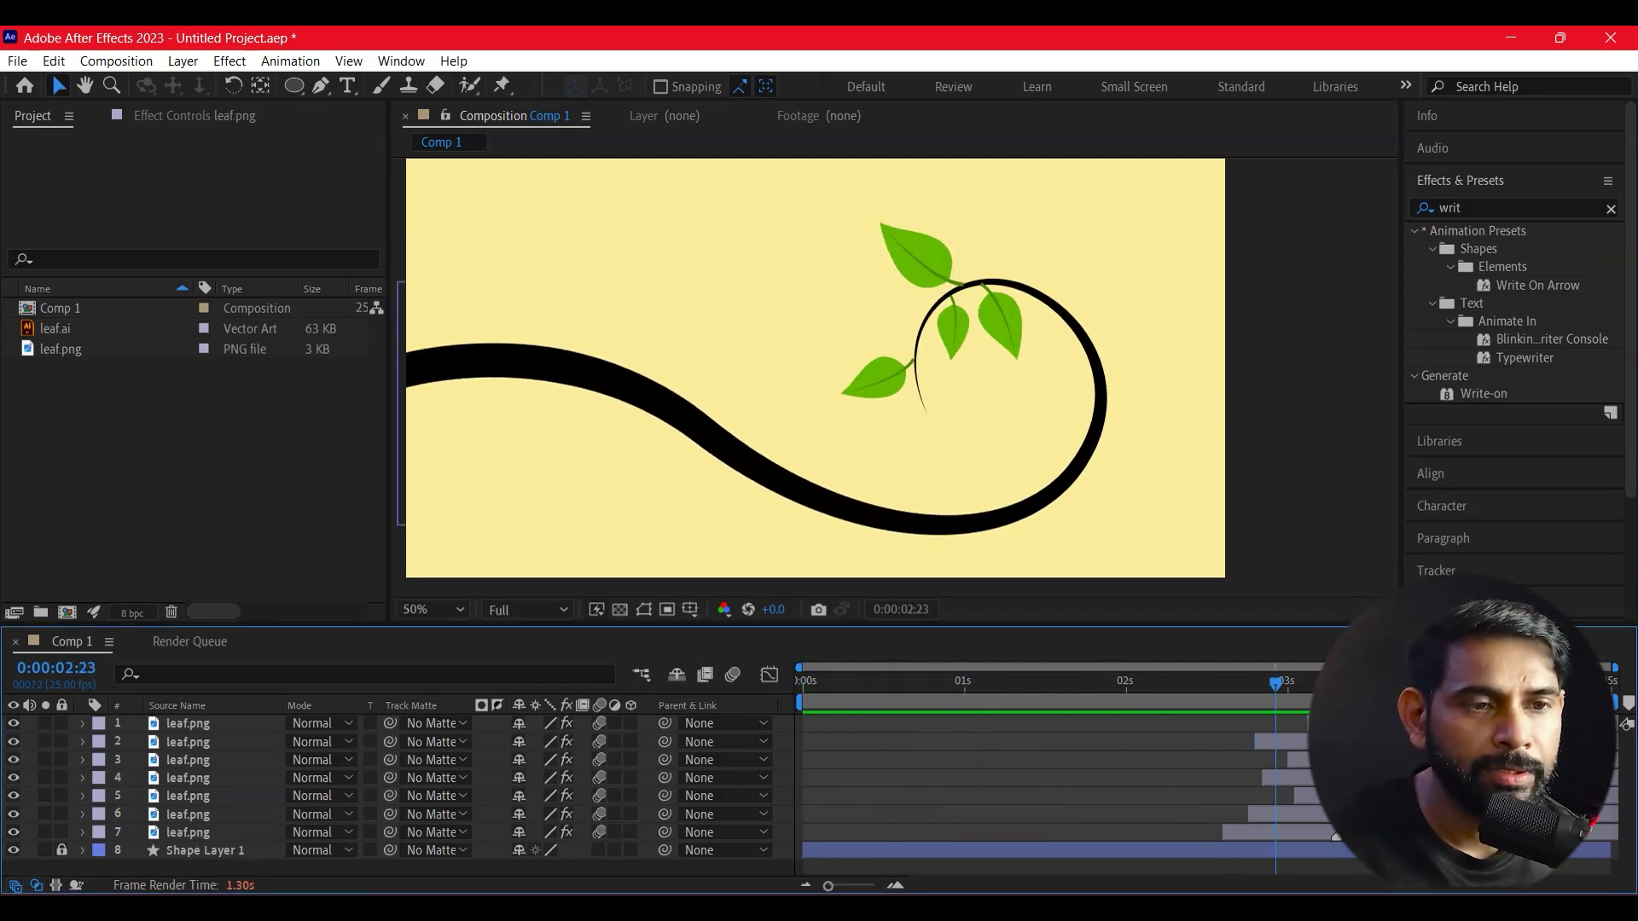
mouse_move(1314, 726)
mouse_down()
mouse_move(1042, 749)
mouse_move(1100, 739)
mouse_up()
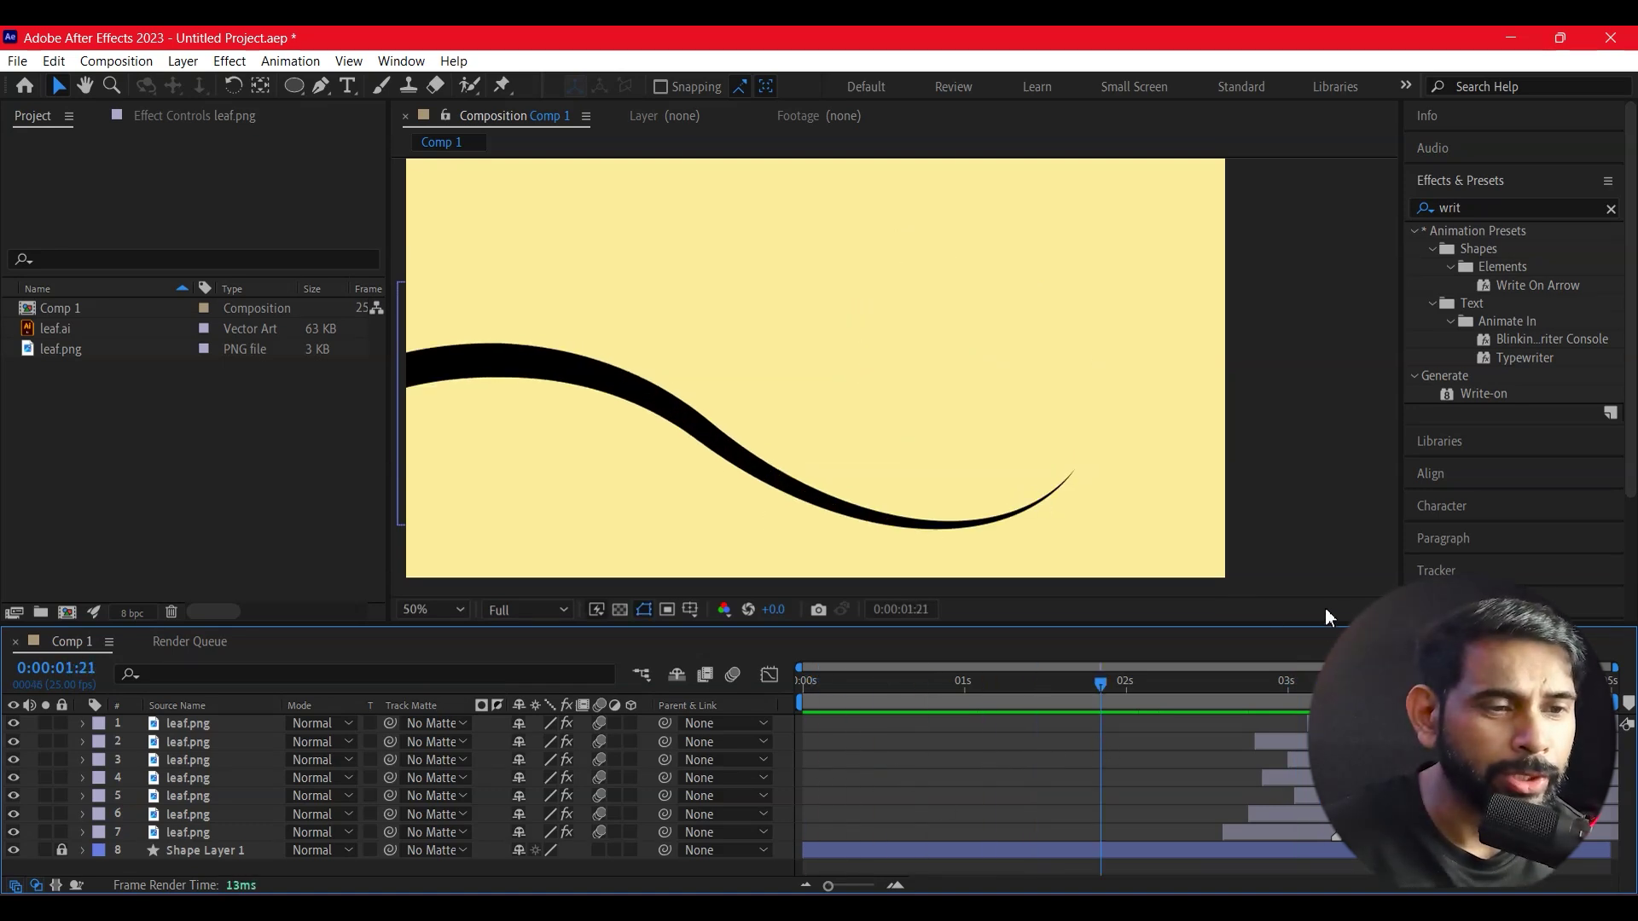
drag(1305, 626, 1301, 373)
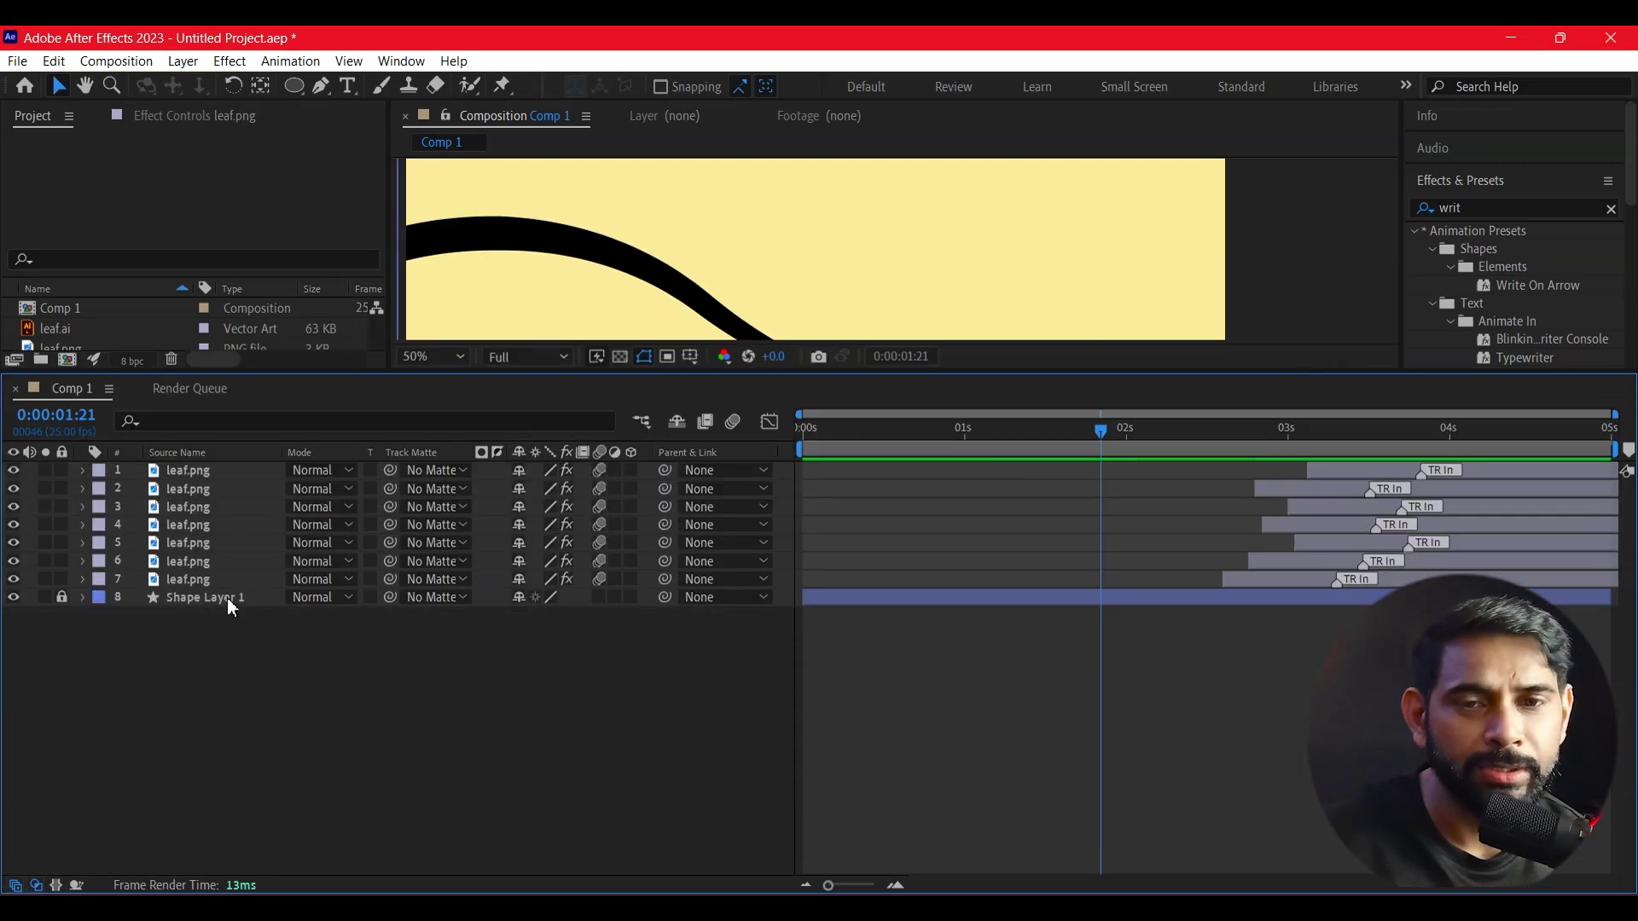
Preview the vine growing with its leaves appearing
click(183, 472)
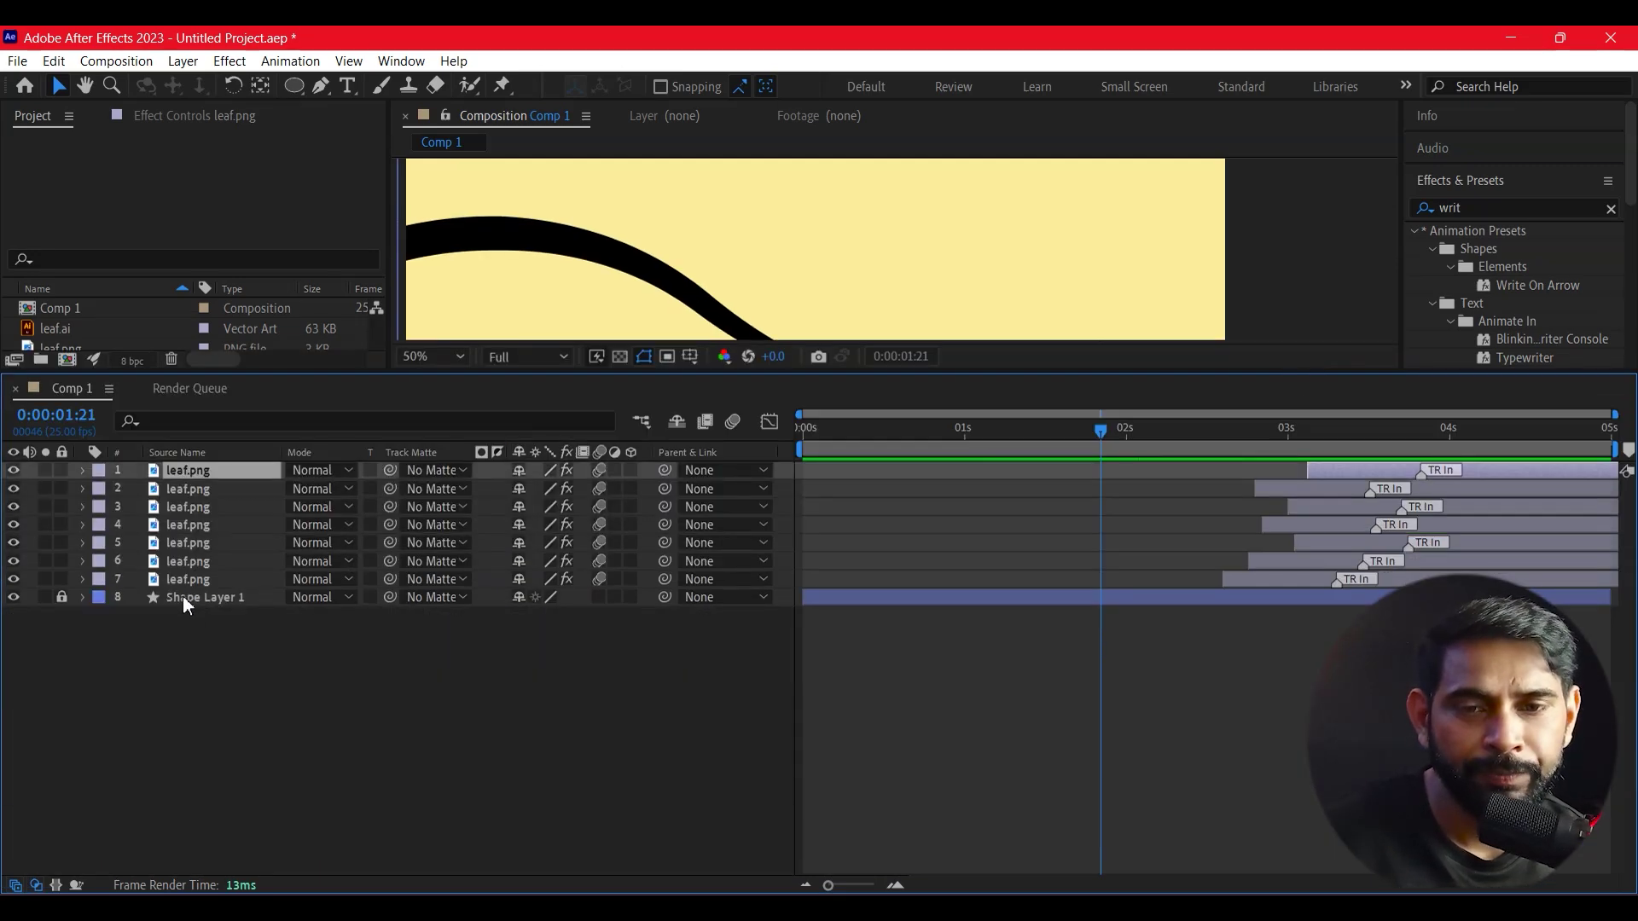
key(space)
click(241, 657)
Unlock Shape Layer 1 and pre-compose it with the seven leaf layers as 'Pre-comp 1'
click(169, 465)
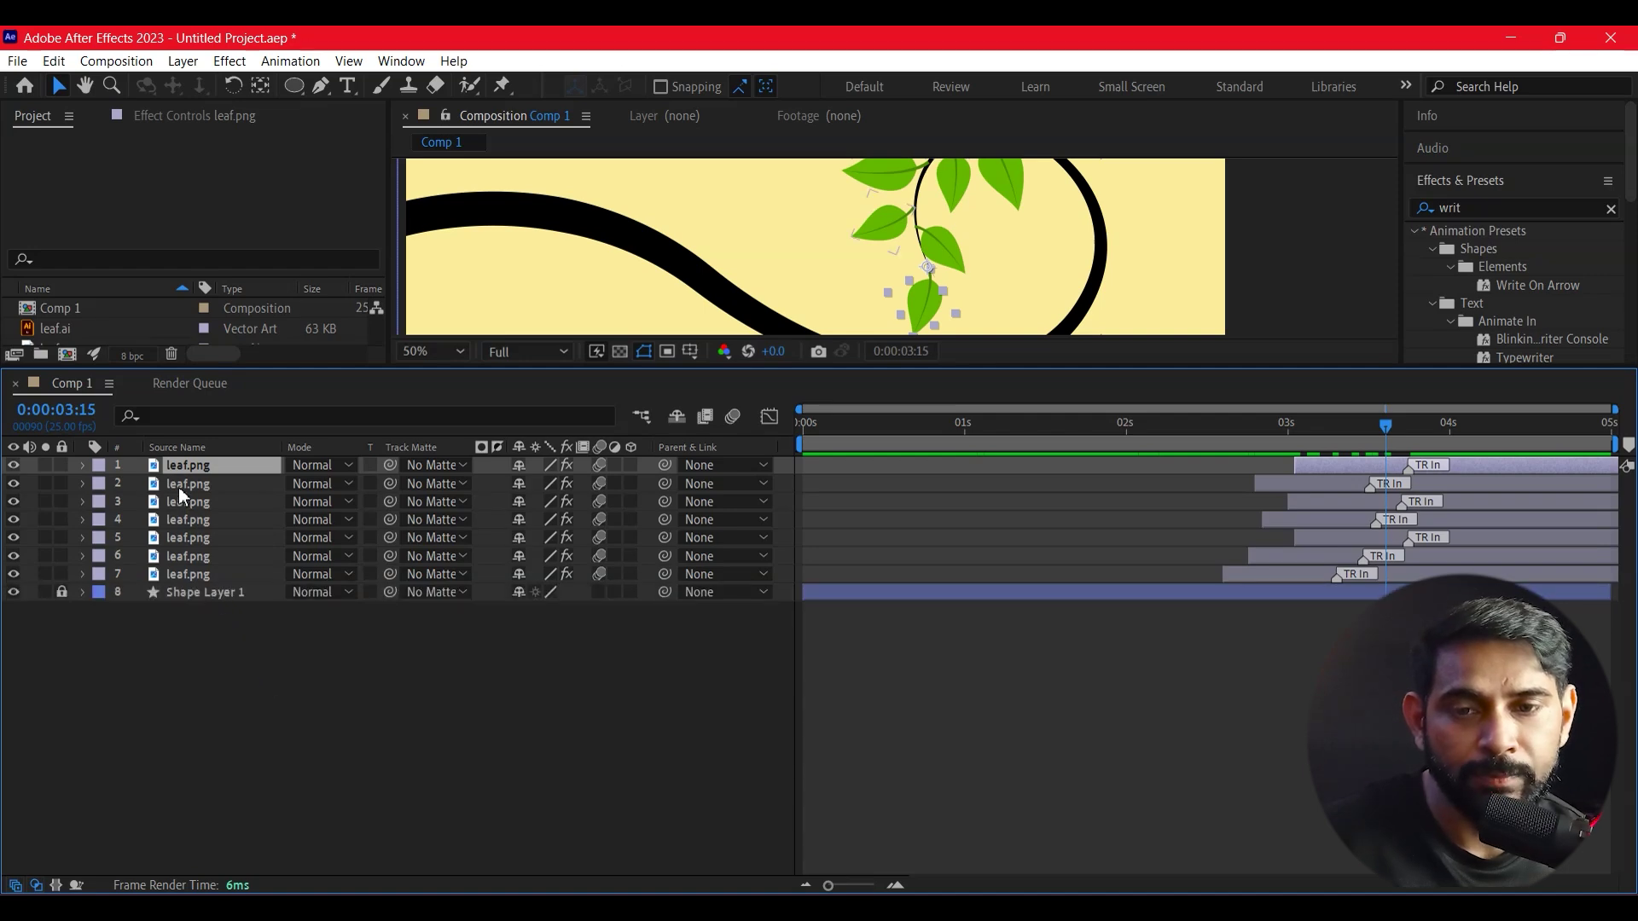
click(61, 592)
shift+click(167, 593)
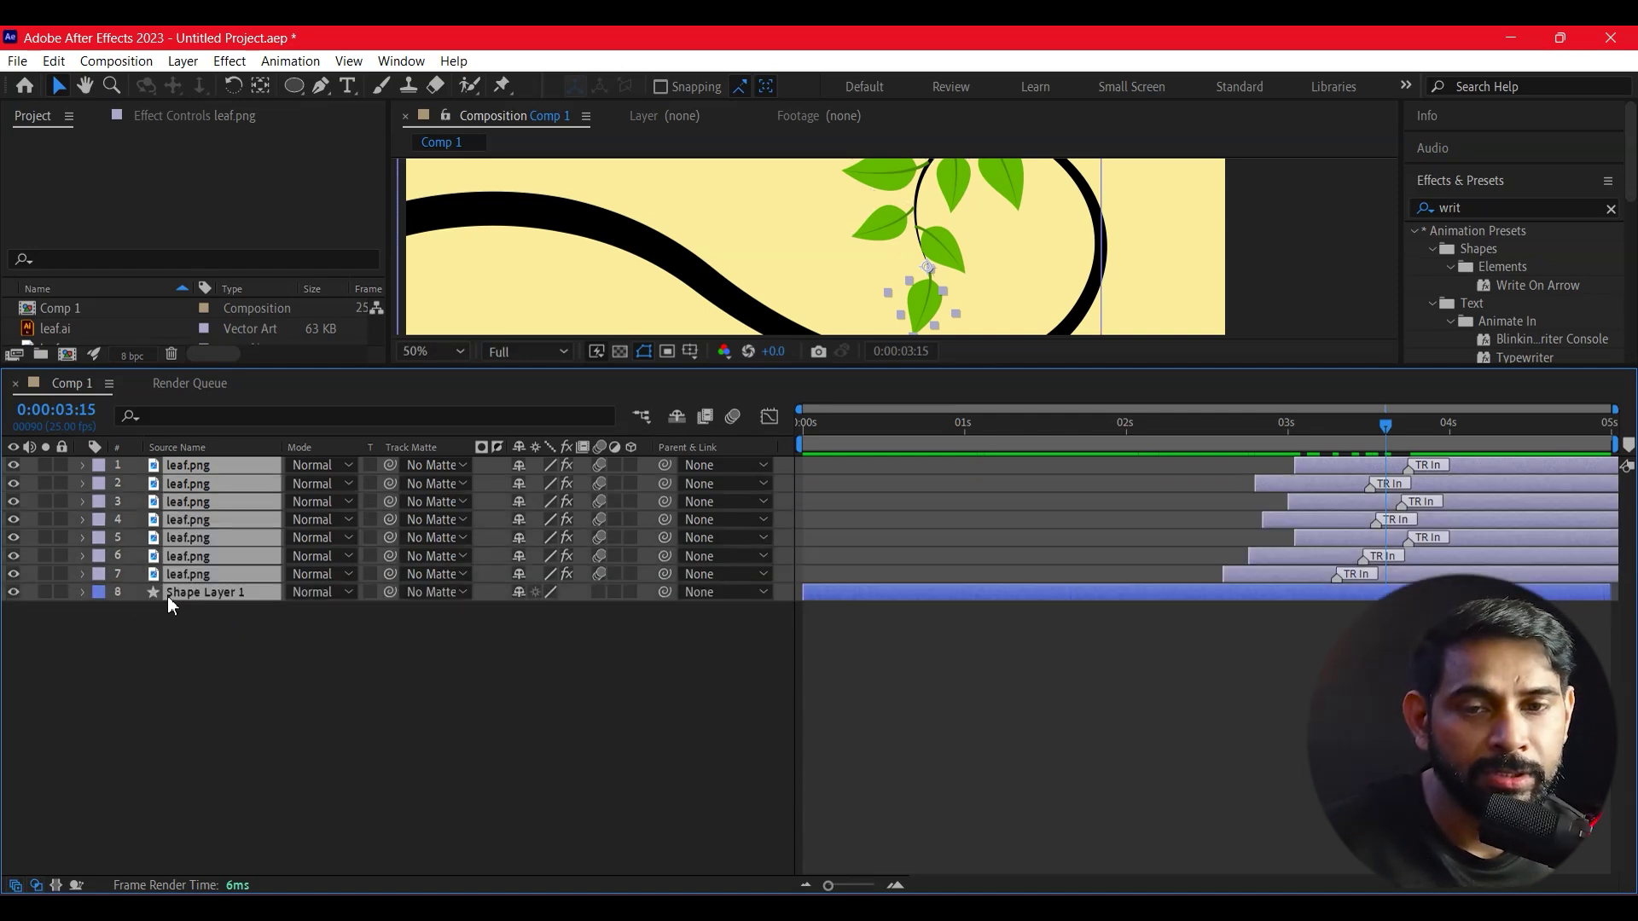
right_click(208, 520)
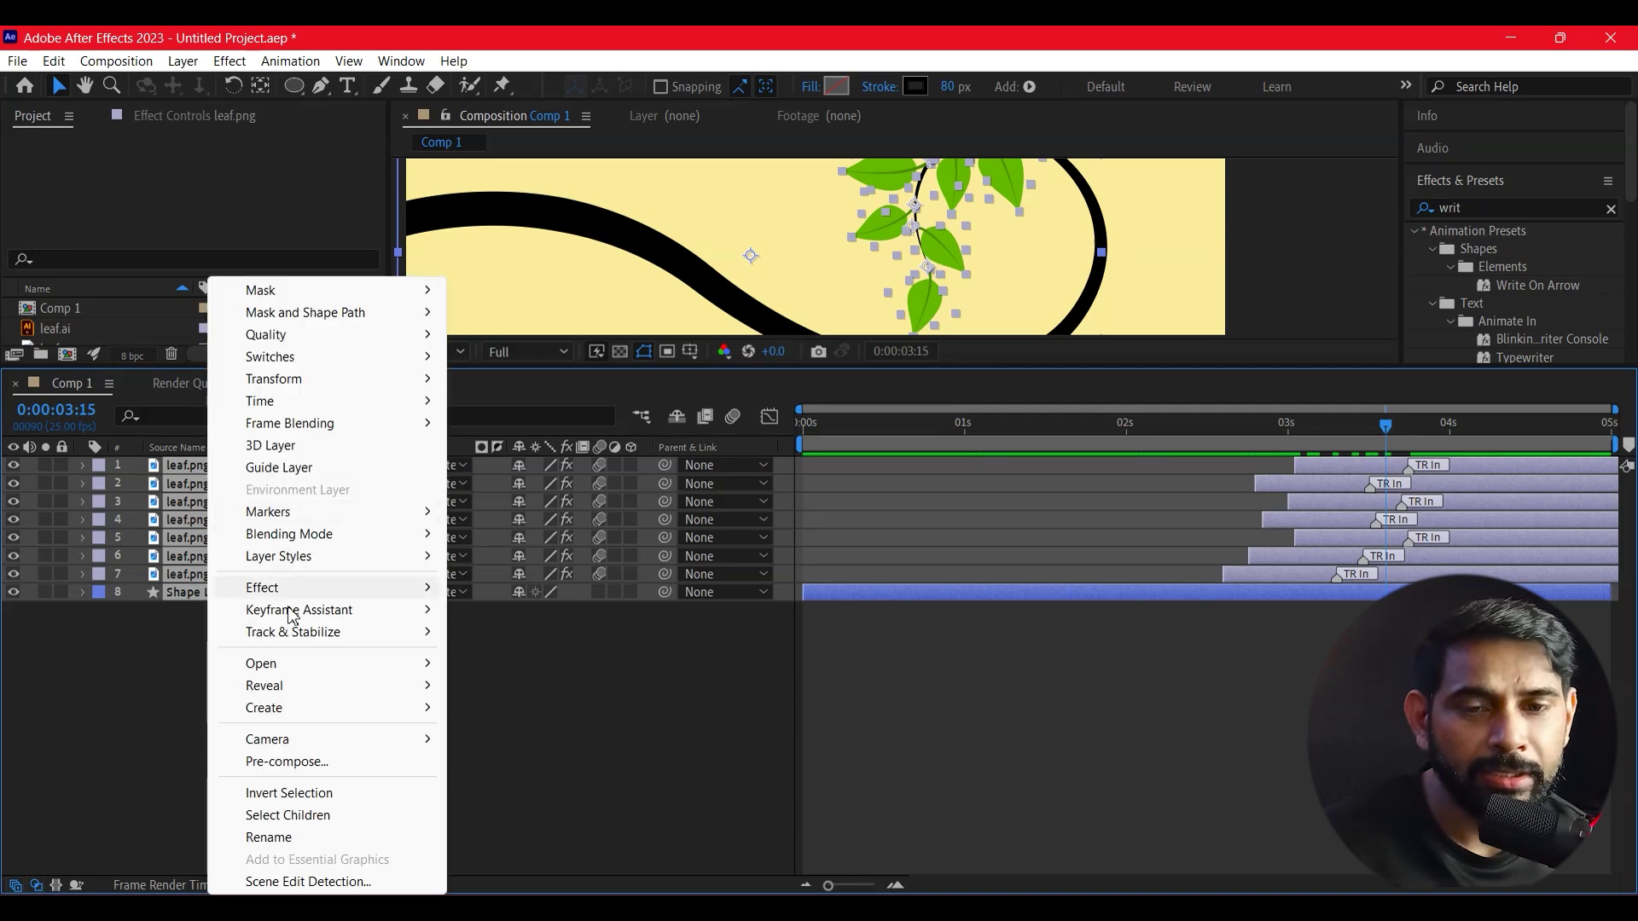
click(287, 762)
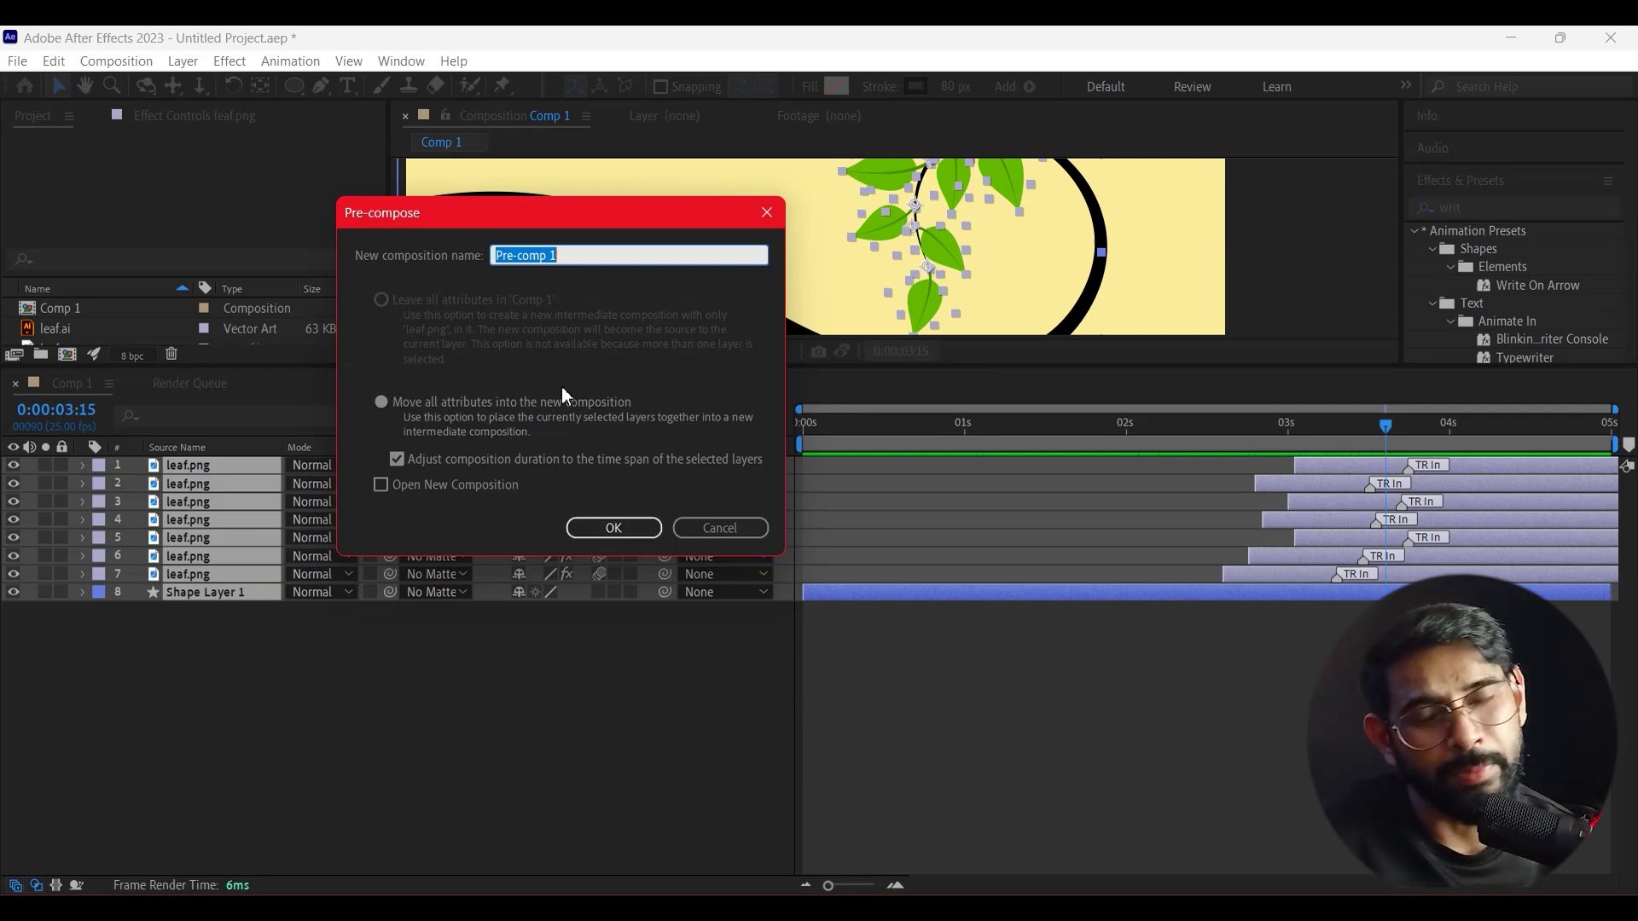
click(595, 531)
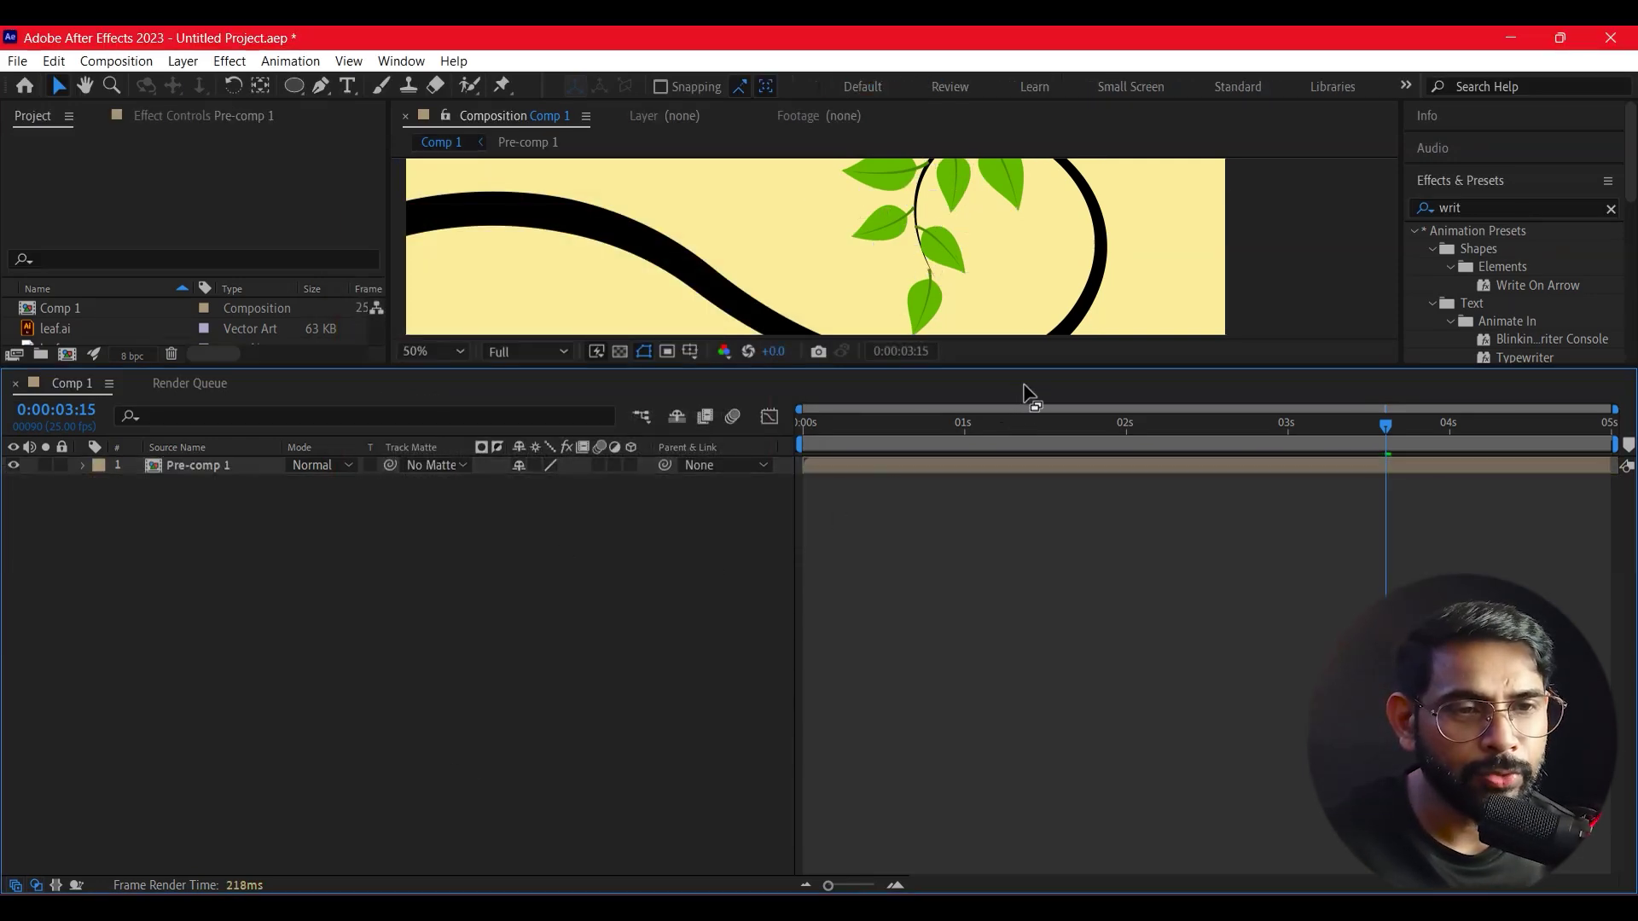
Enlarge the composition view and duplicate the Pre-comp 1 layer
drag(1030, 367, 1030, 589)
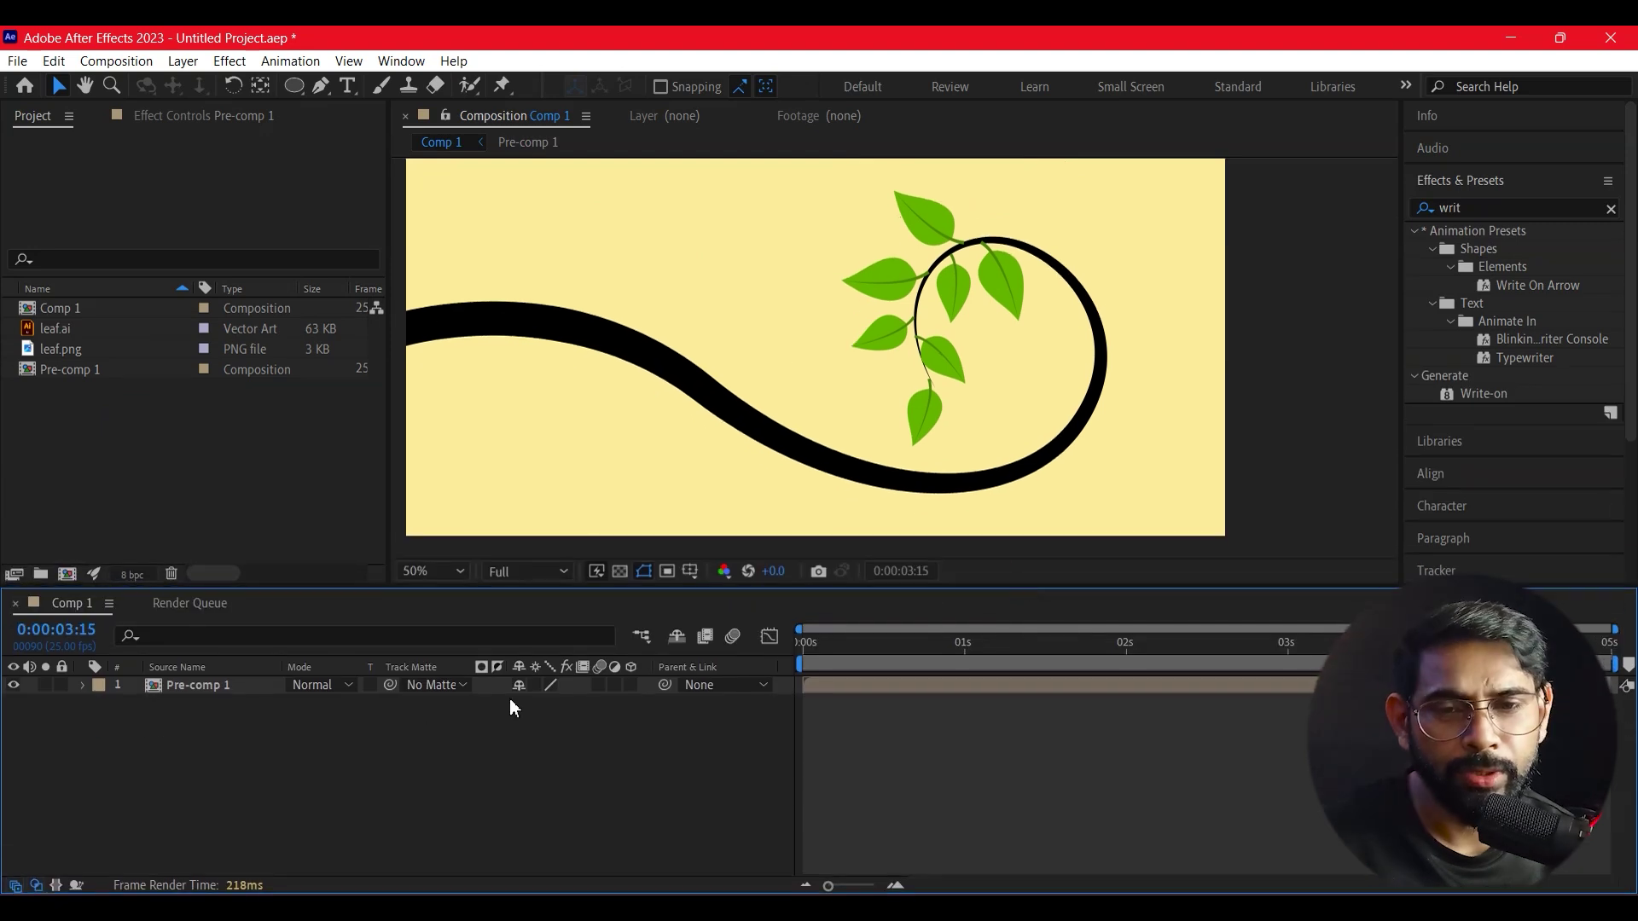
click(173, 684)
click(13, 685)
click(13, 685)
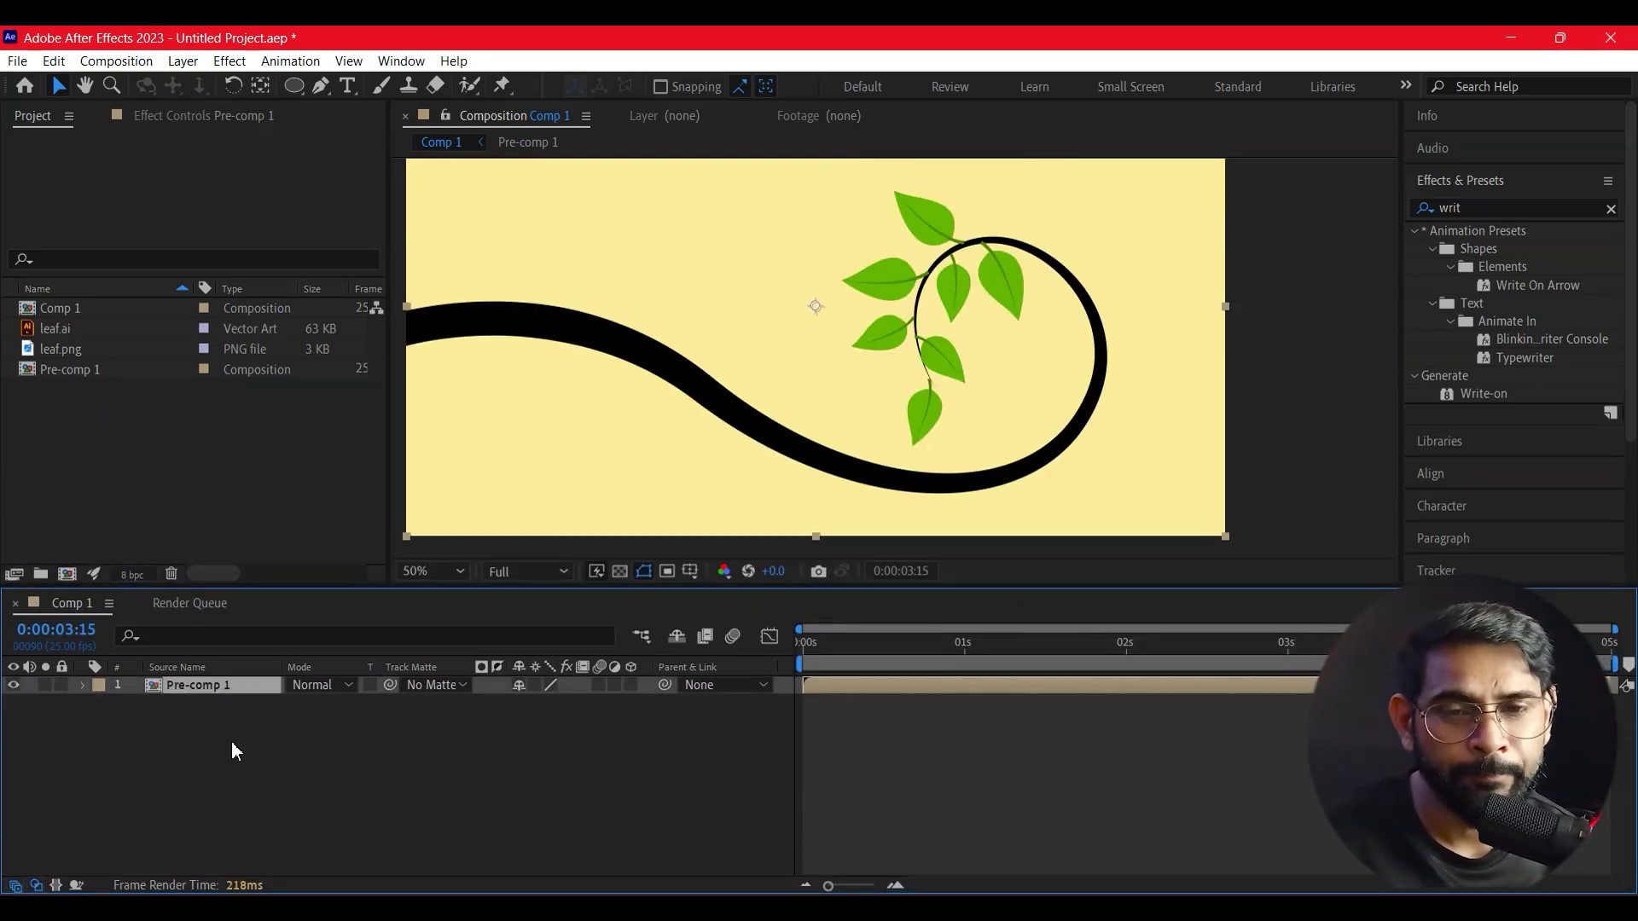
click(232, 749)
click(203, 688)
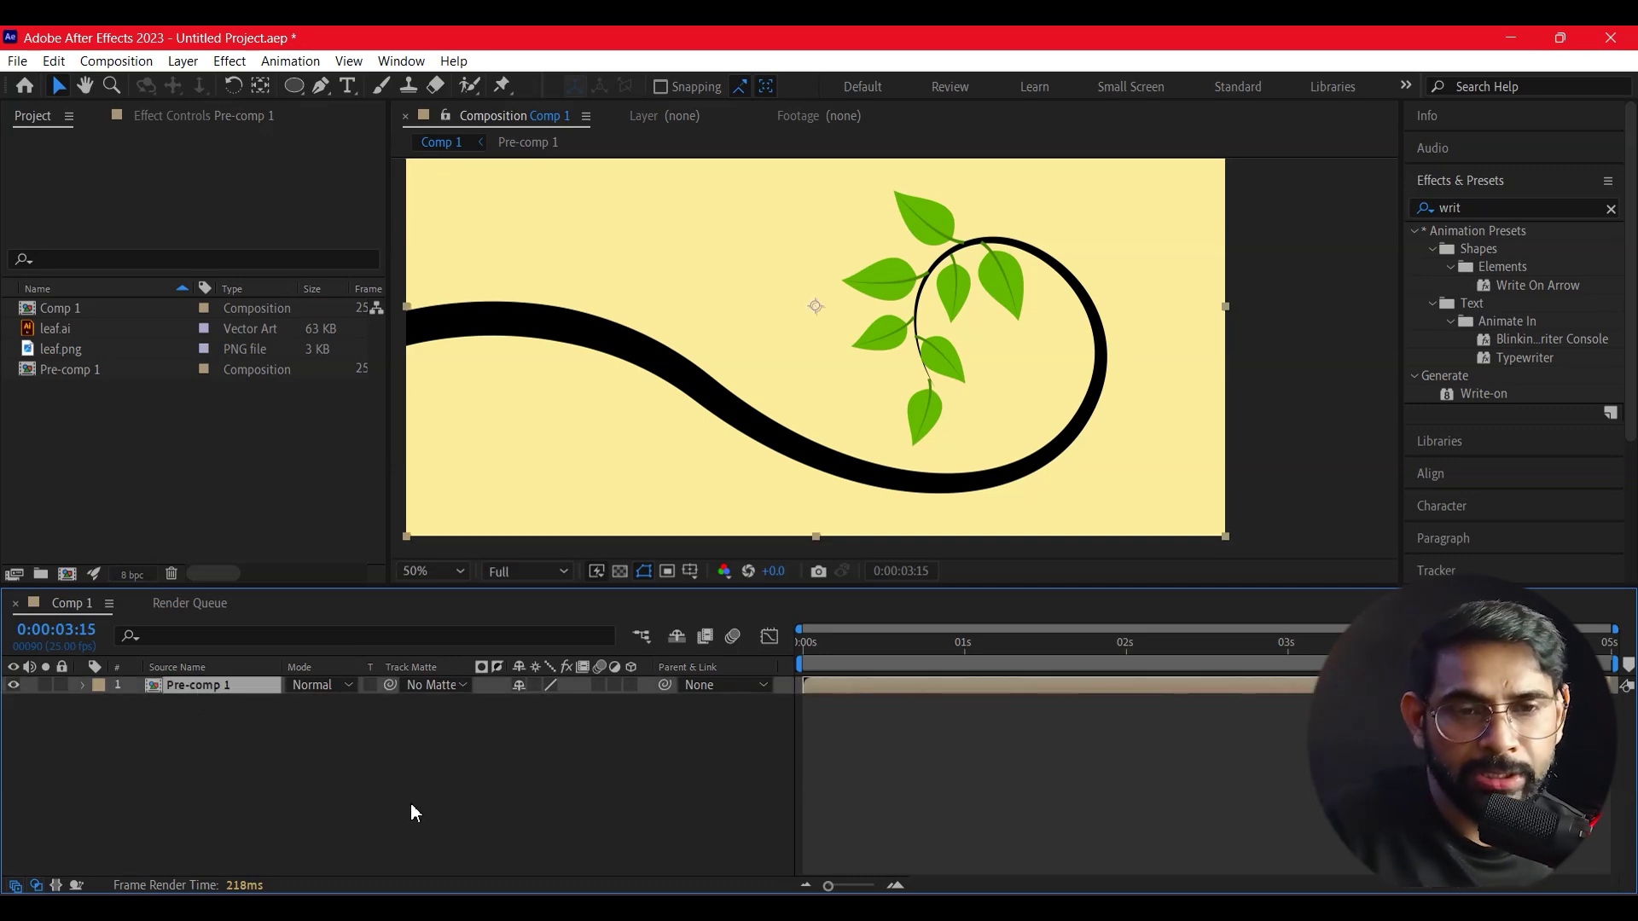
key(ctrl+d)
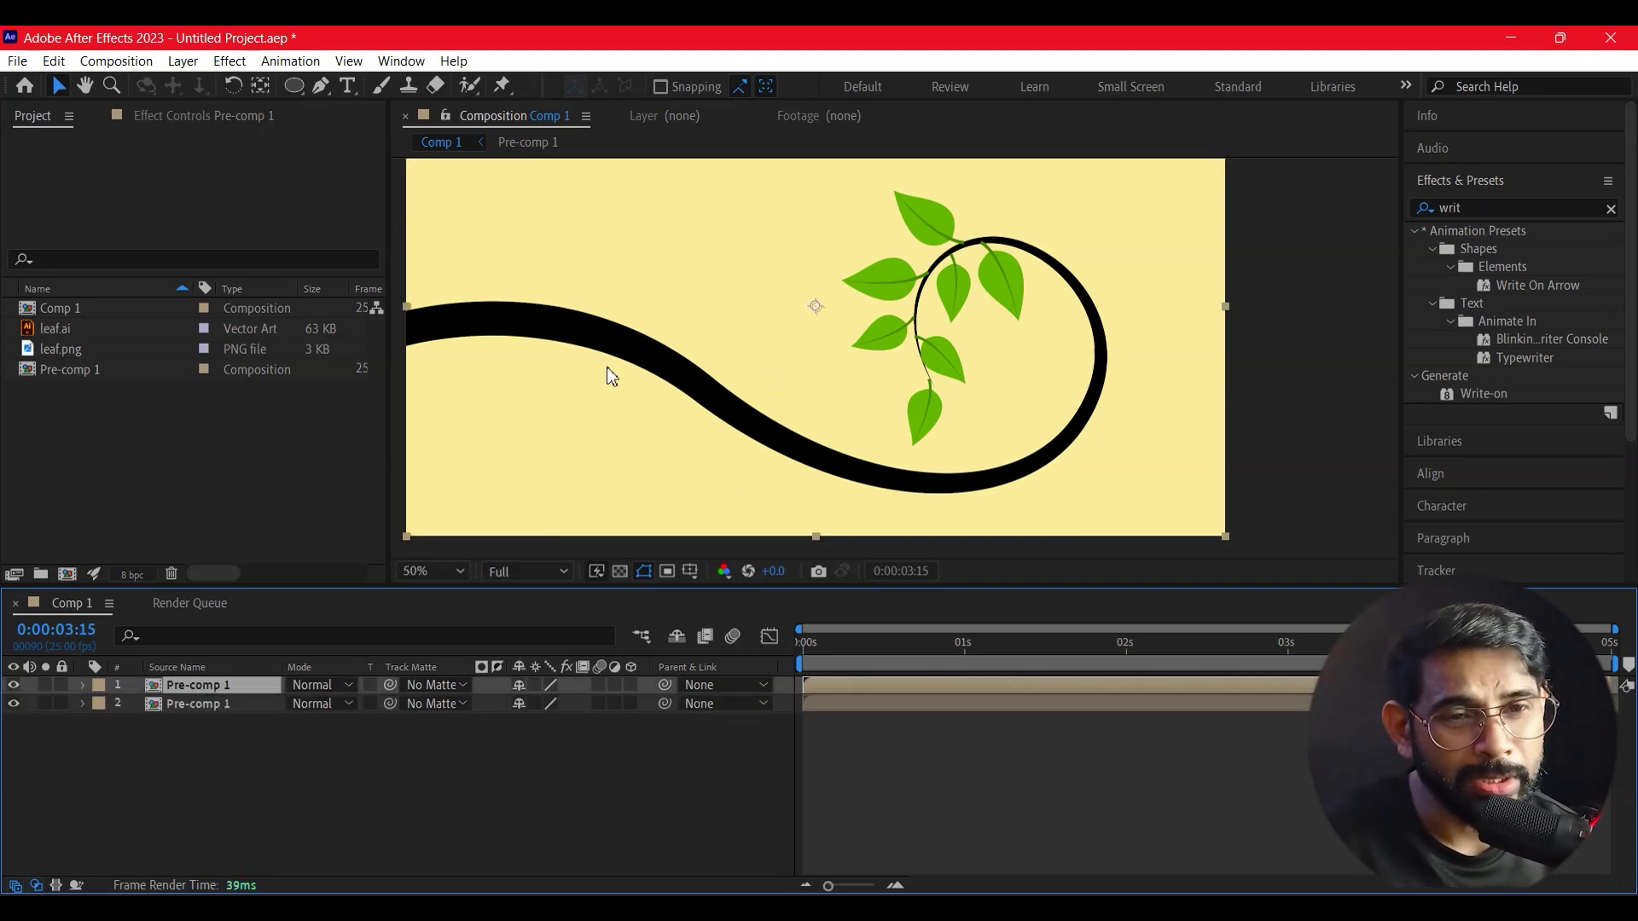
Scale the duplicate branch down and move it toward the lower right at 25% view
drag(614, 336, 660, 306)
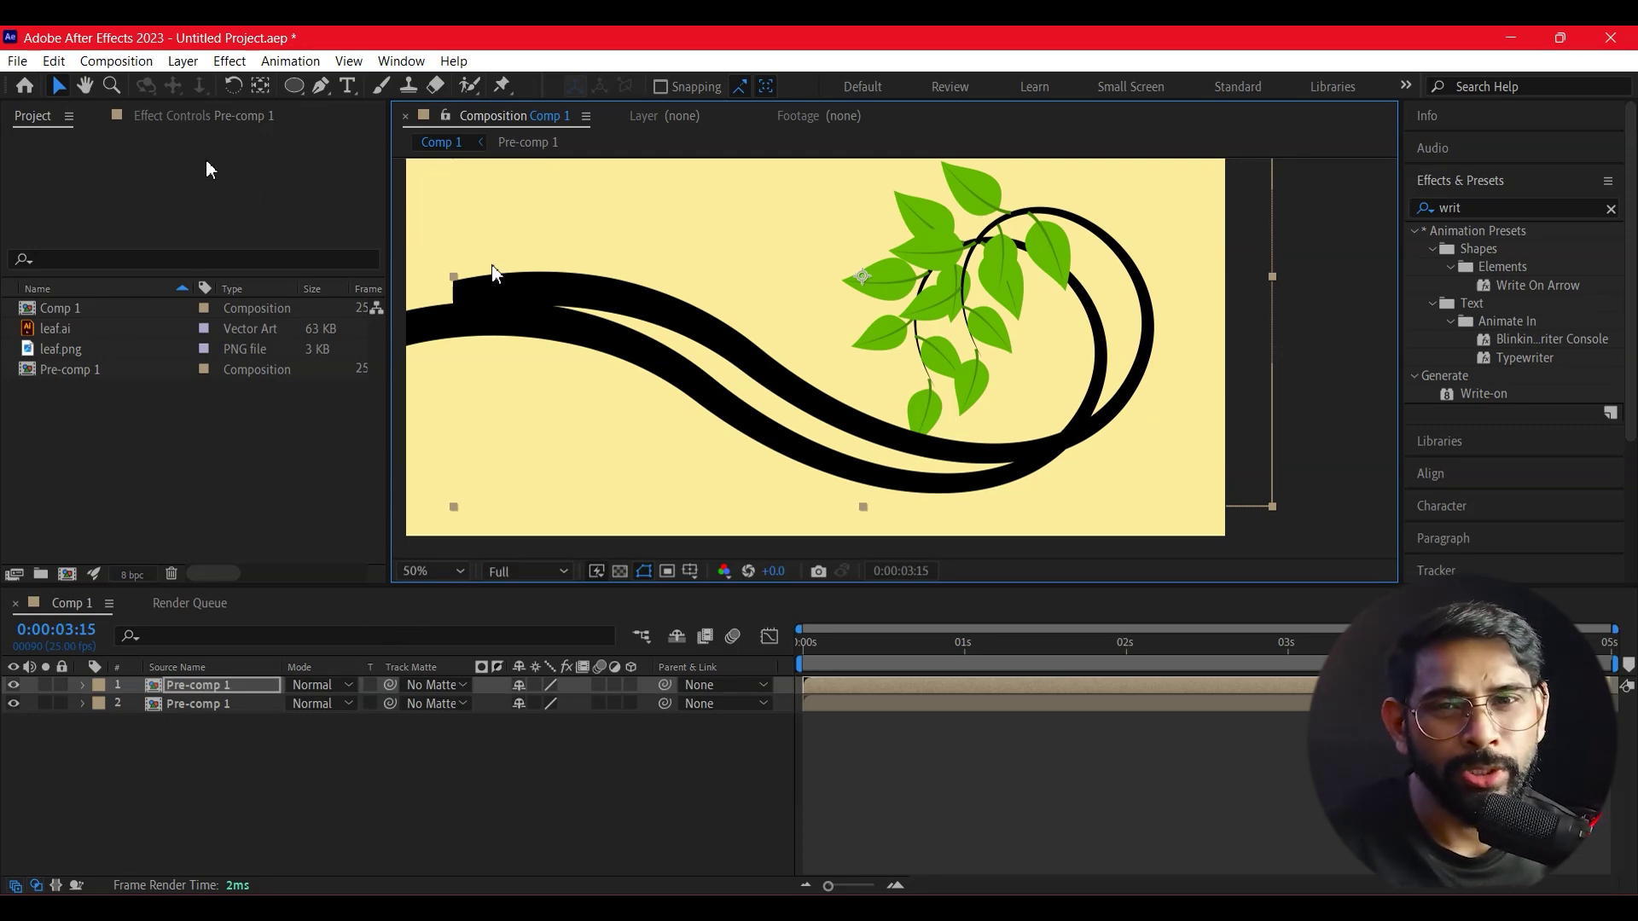
key(comma)
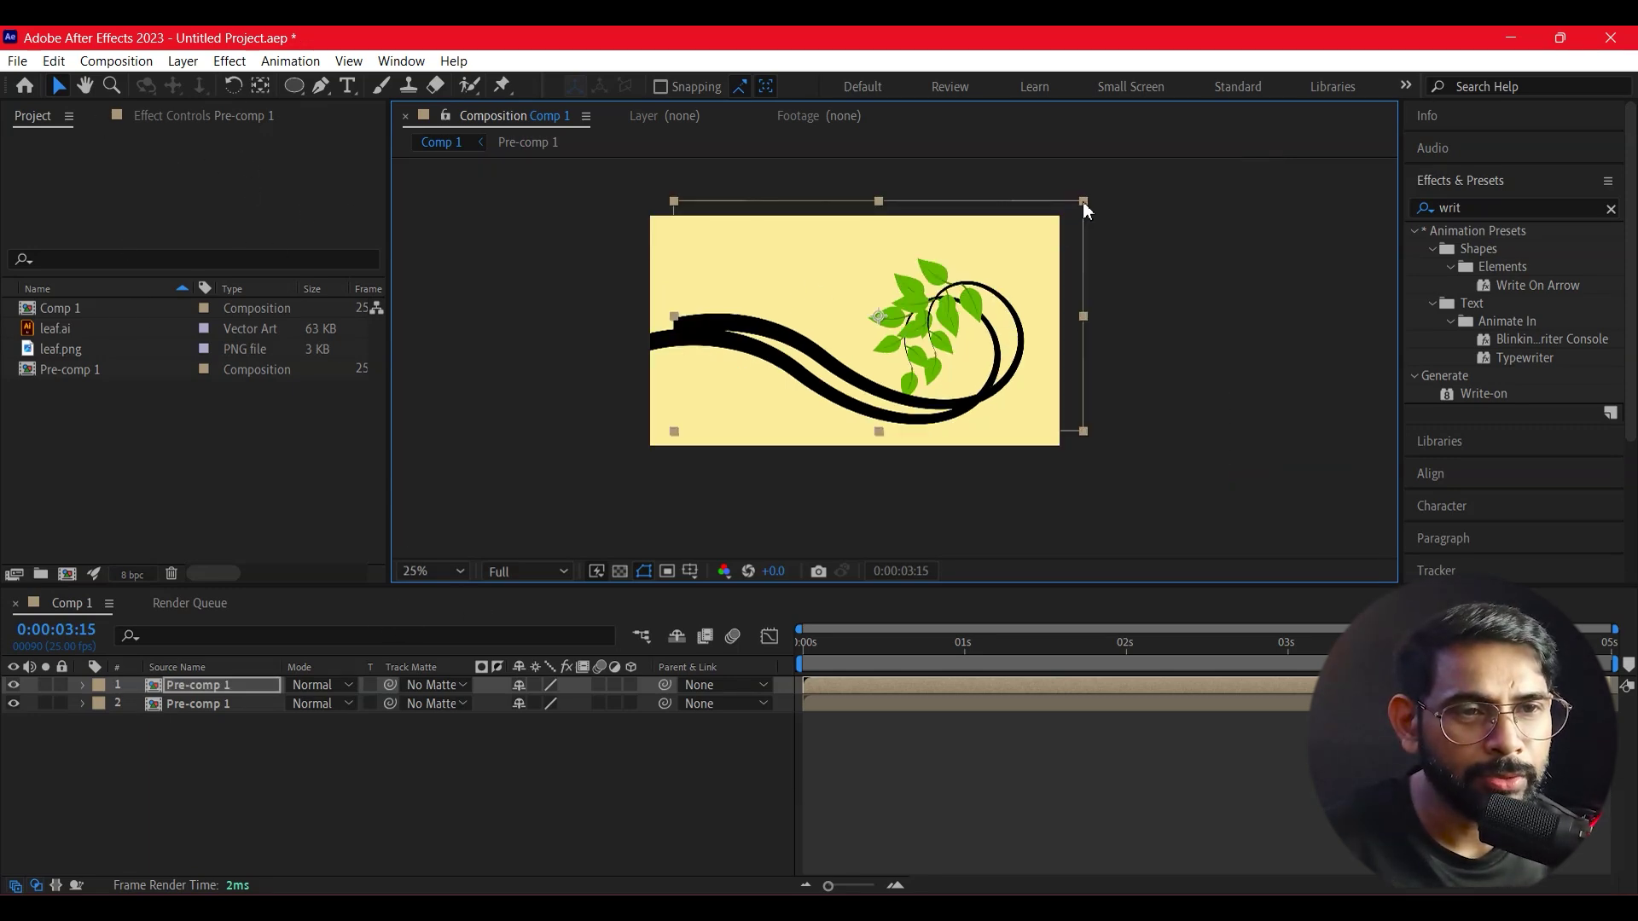
drag(1083, 202, 947, 271)
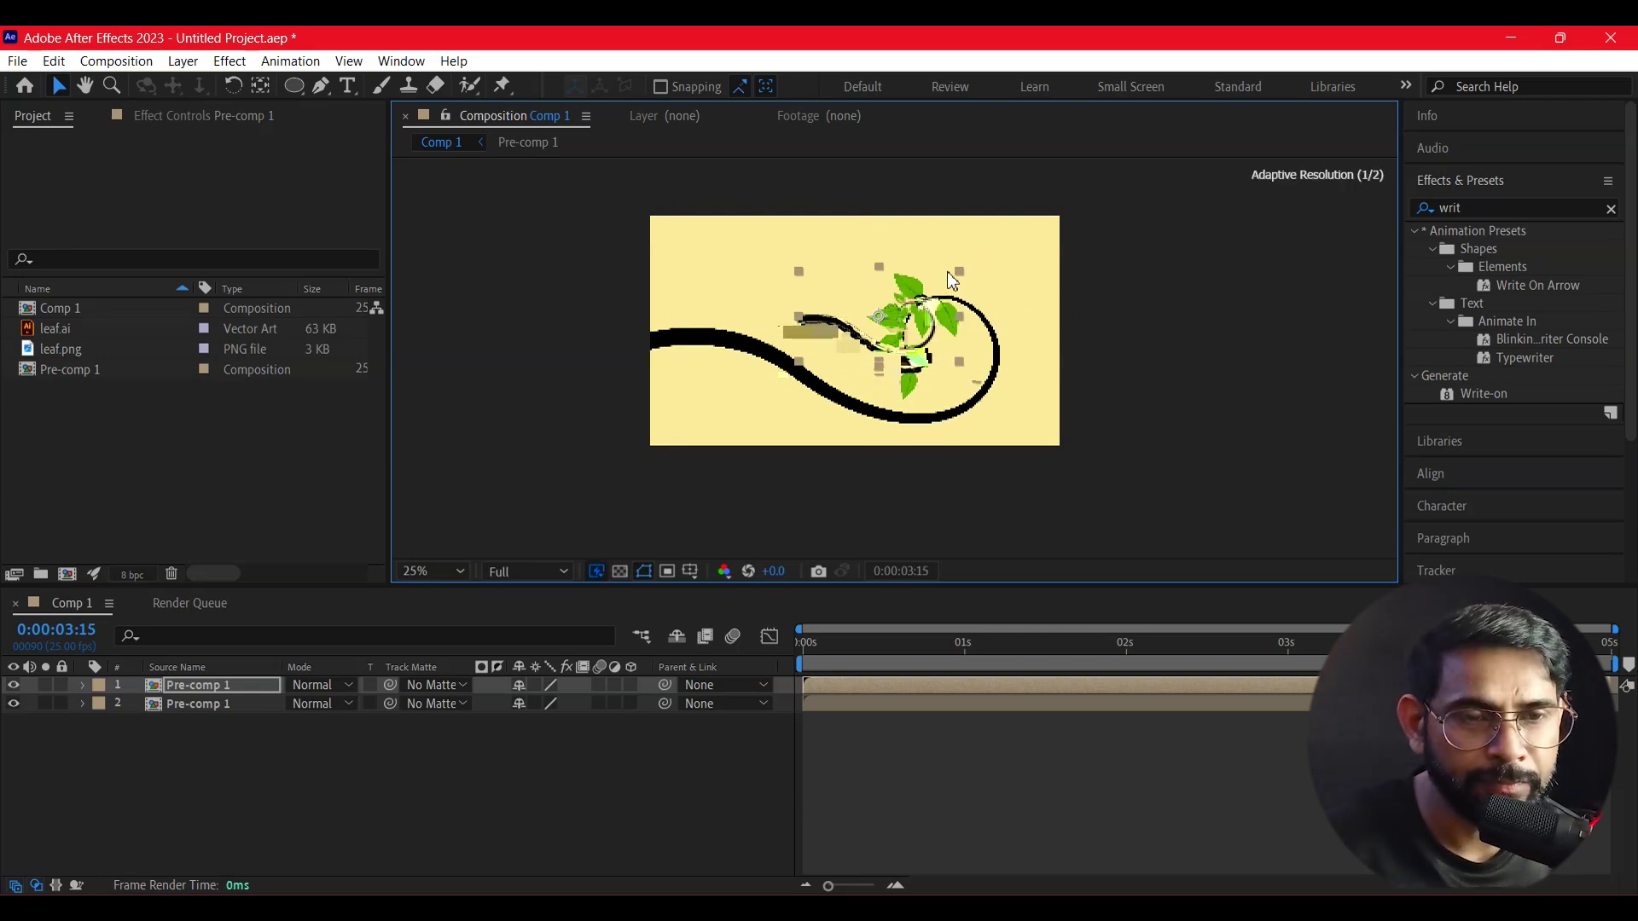
drag(947, 271, 980, 259)
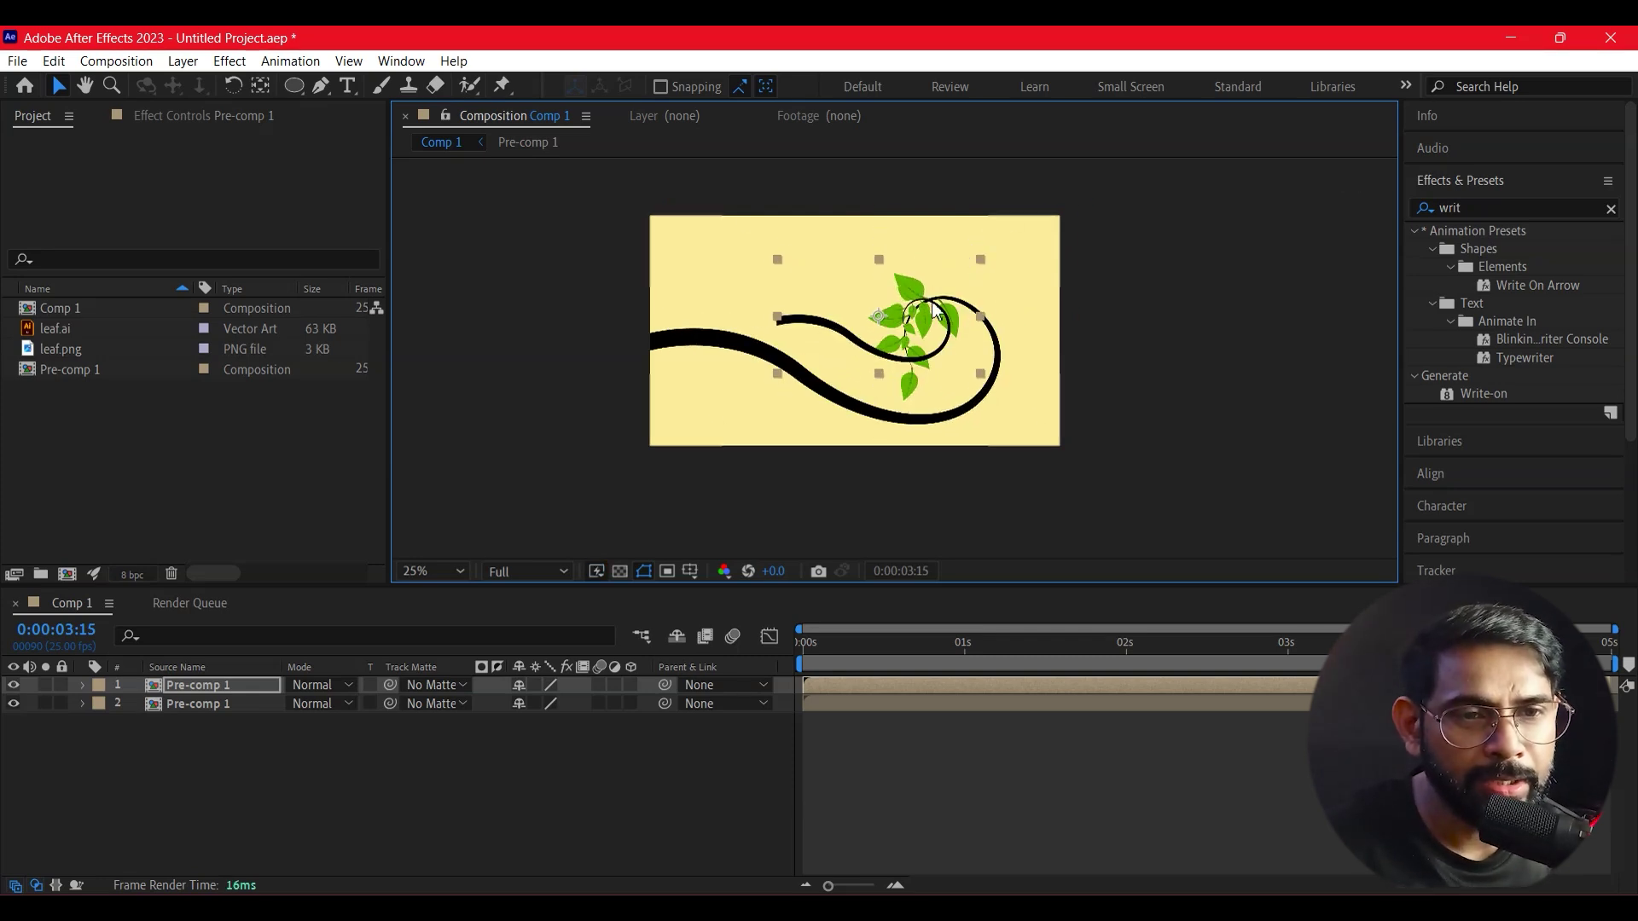
drag(860, 346, 953, 448)
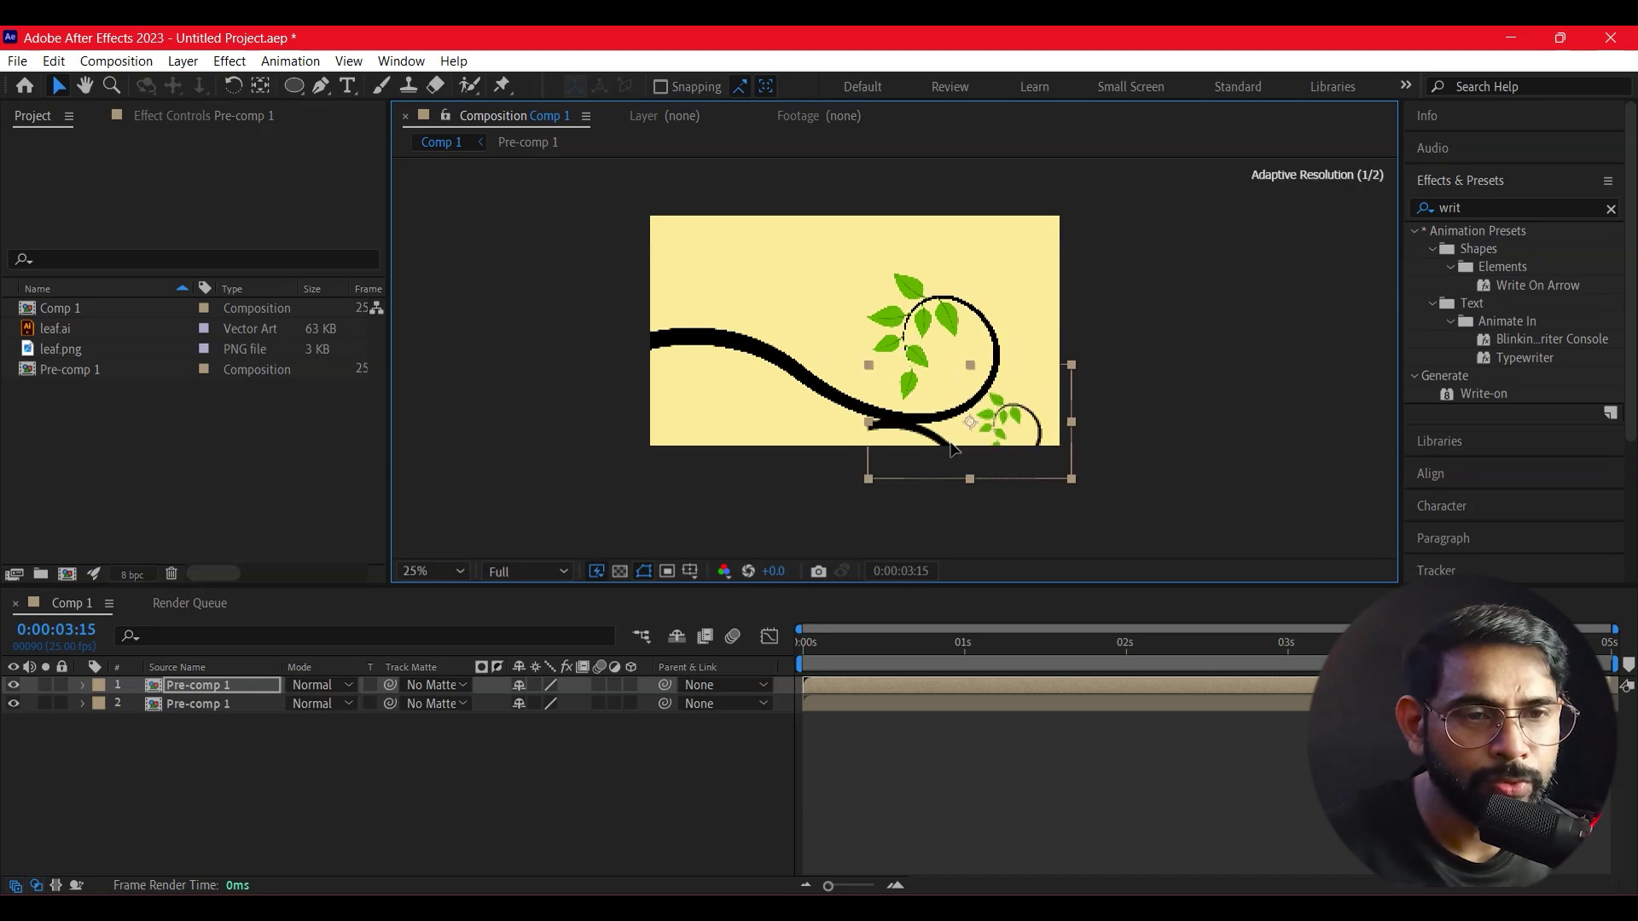
drag(720, 340, 721, 309)
drag(914, 433, 888, 399)
Rotate the small branch to meet the main vine and adjust its leafy curl's position
click(239, 85)
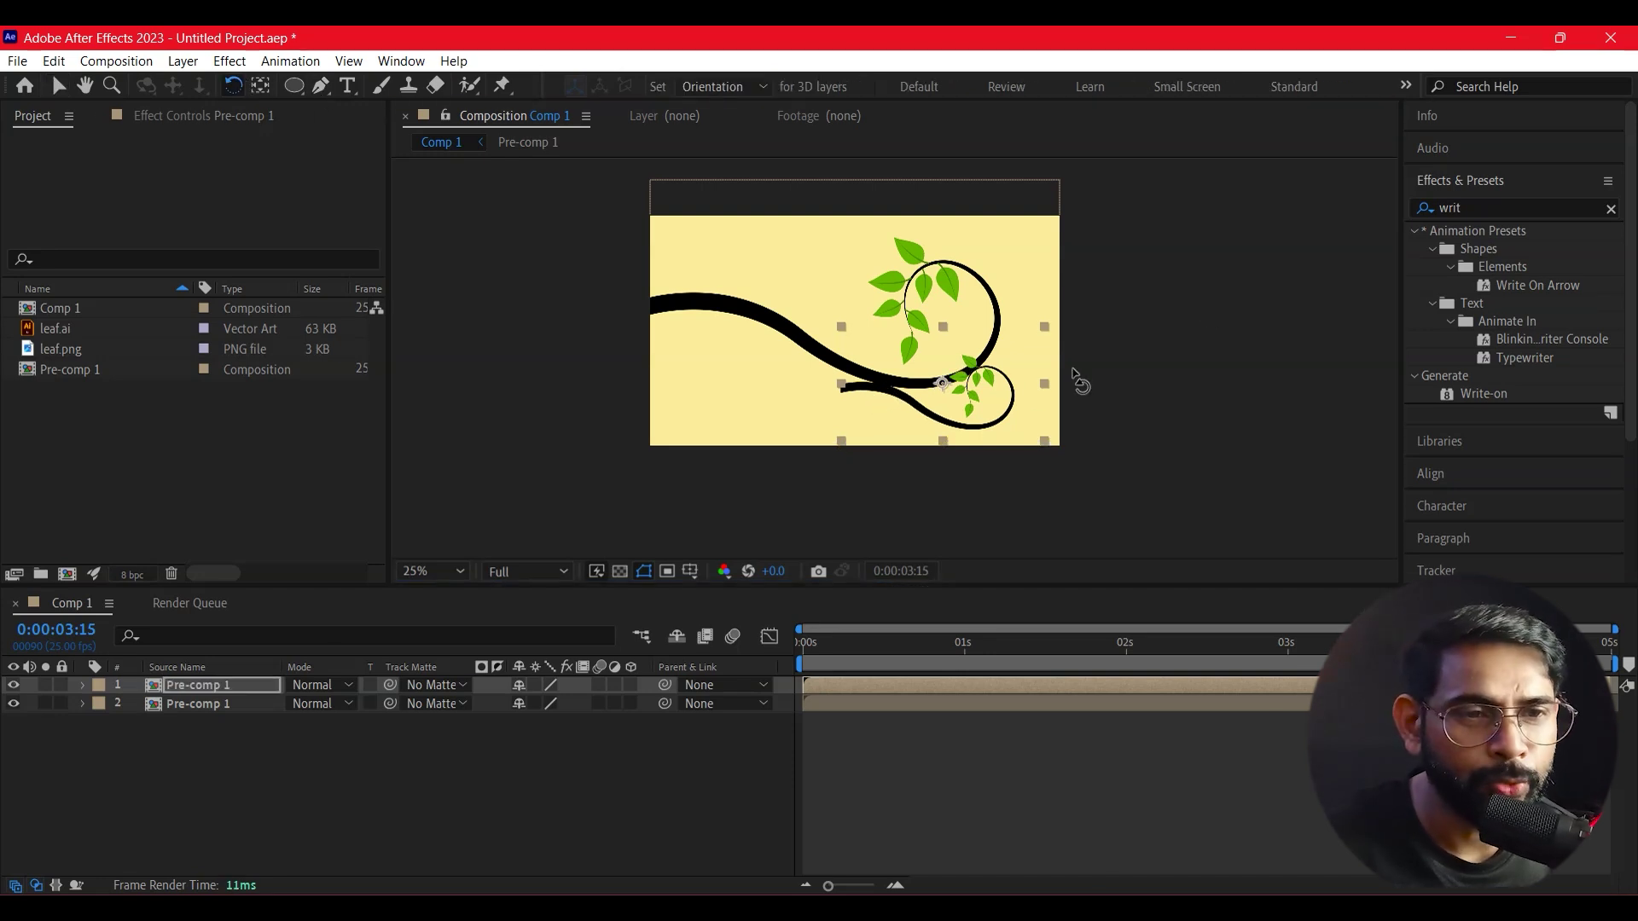
drag(1057, 441, 1039, 465)
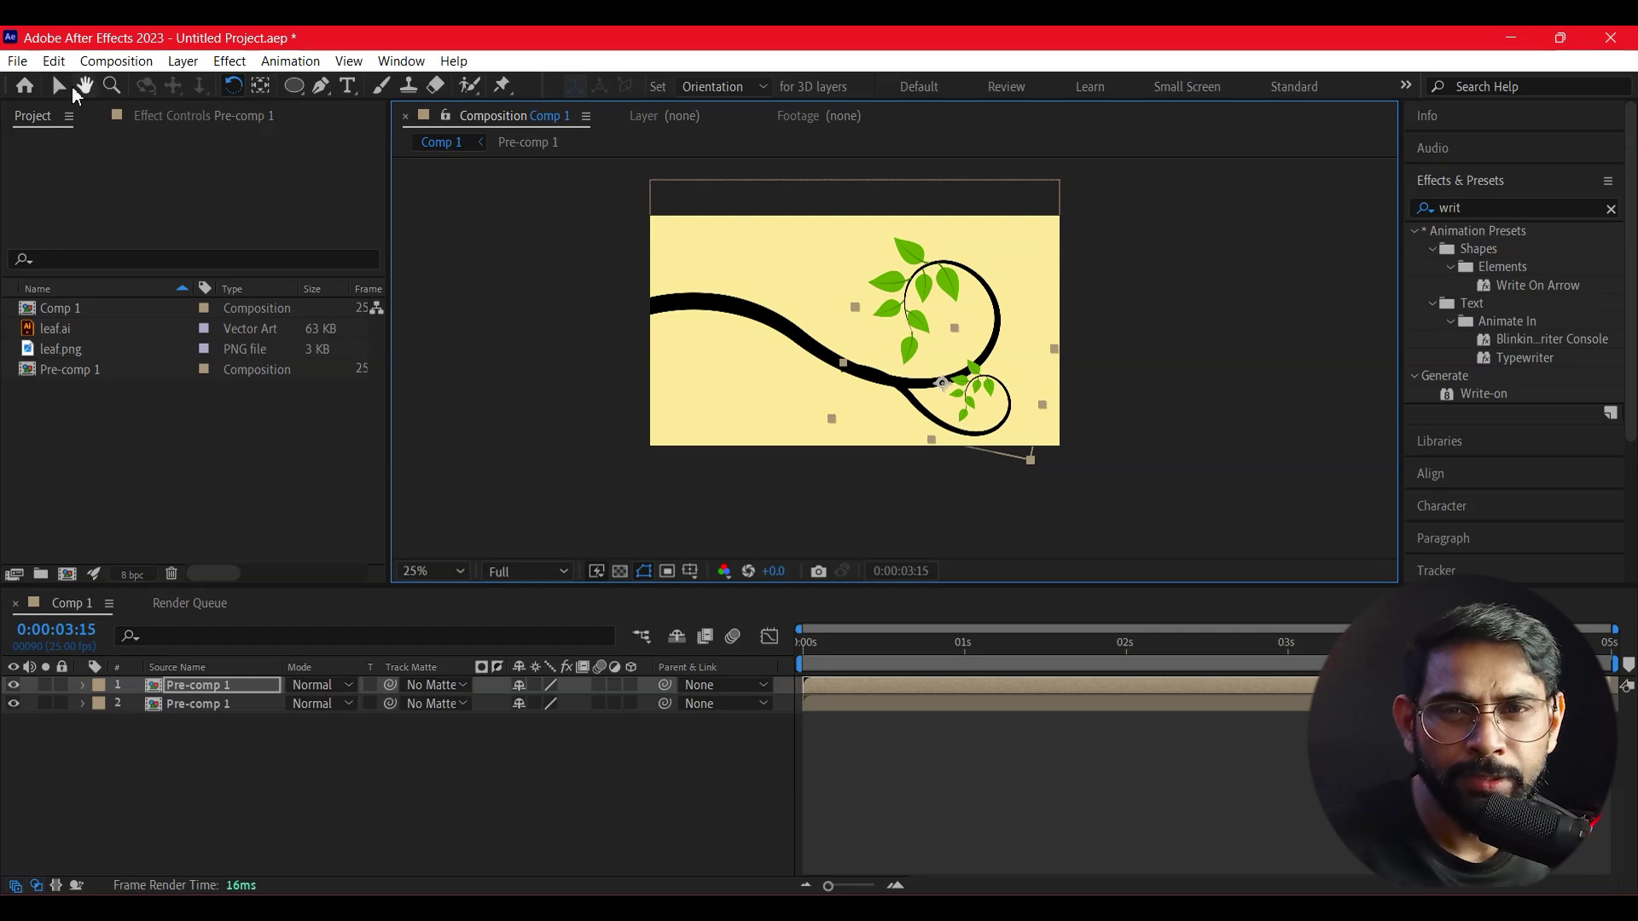
click(62, 85)
drag(915, 412, 927, 408)
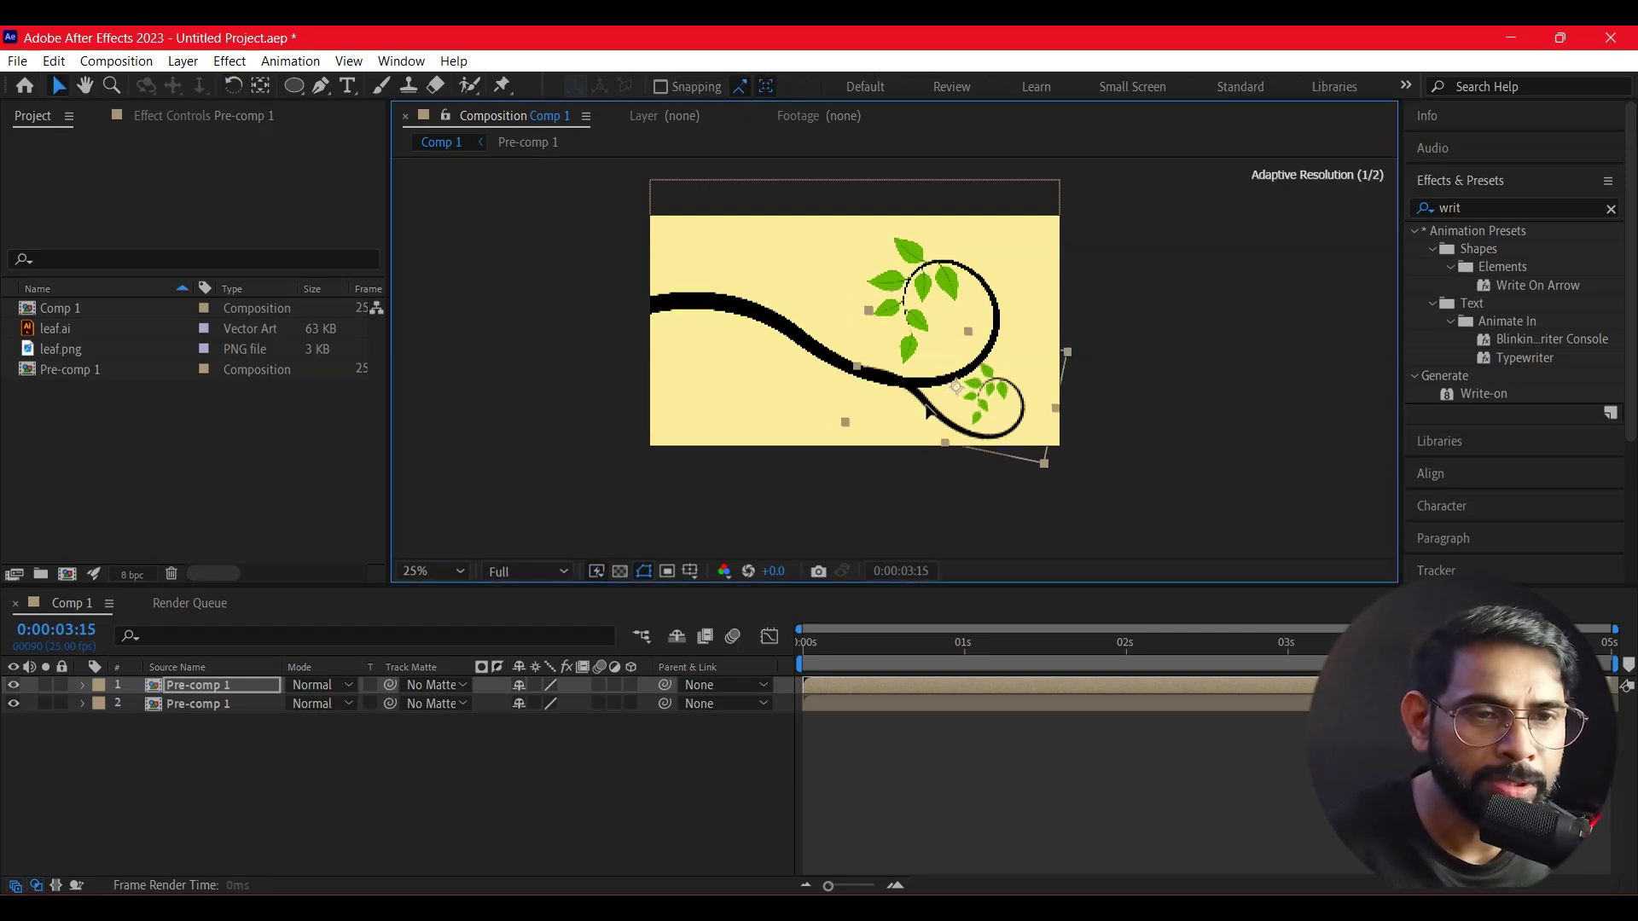
click(1140, 293)
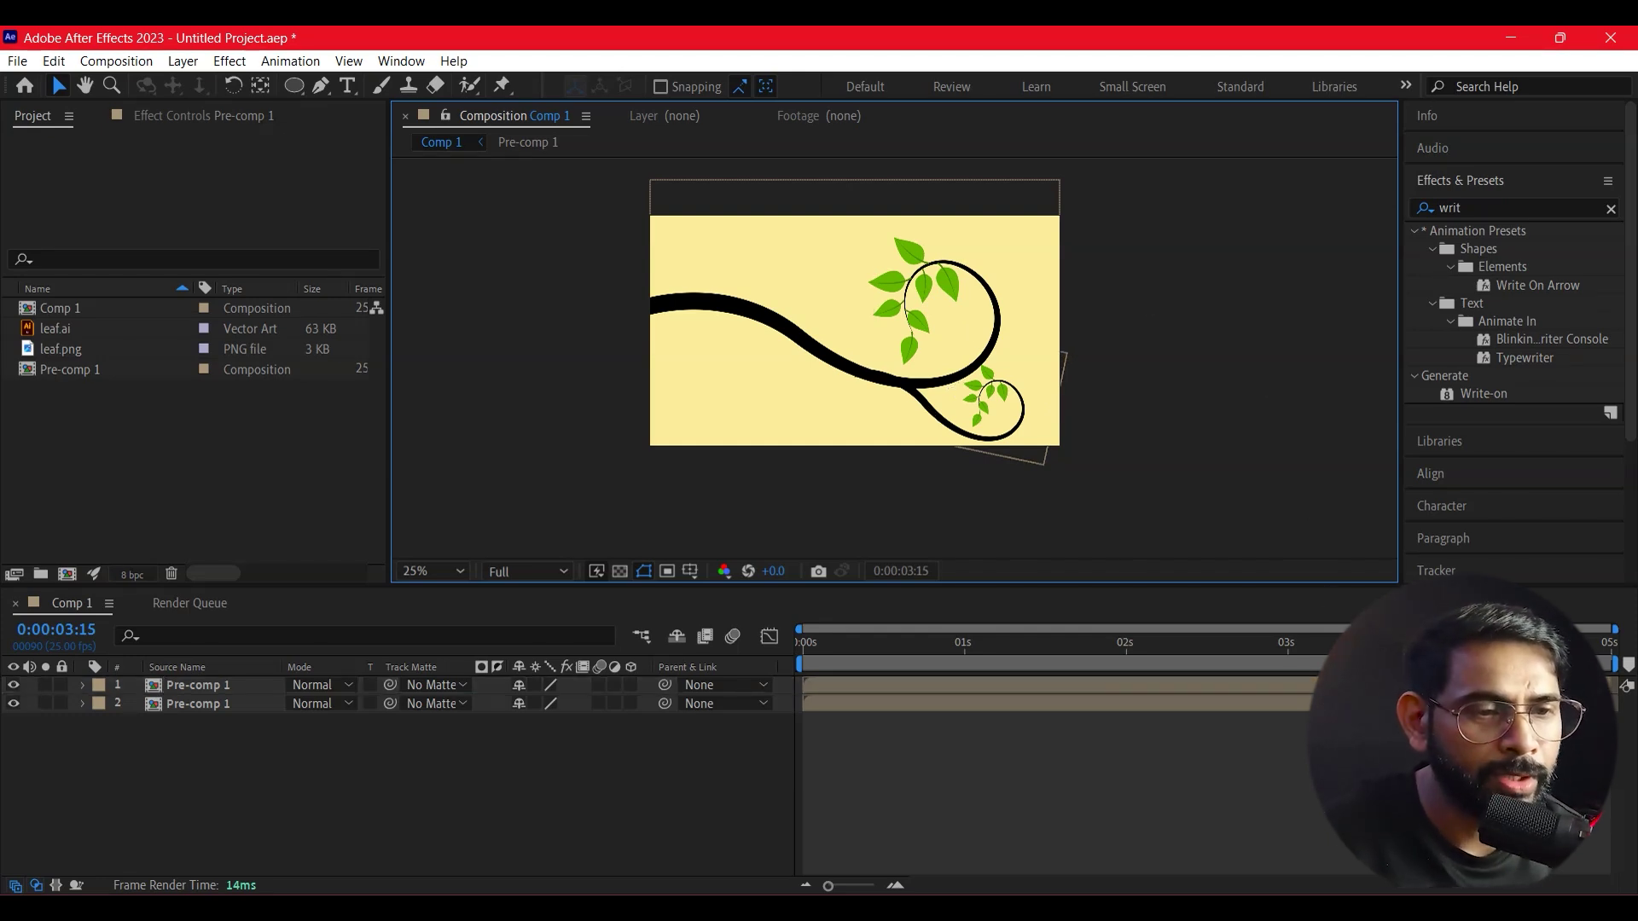
drag(807, 658, 959, 667)
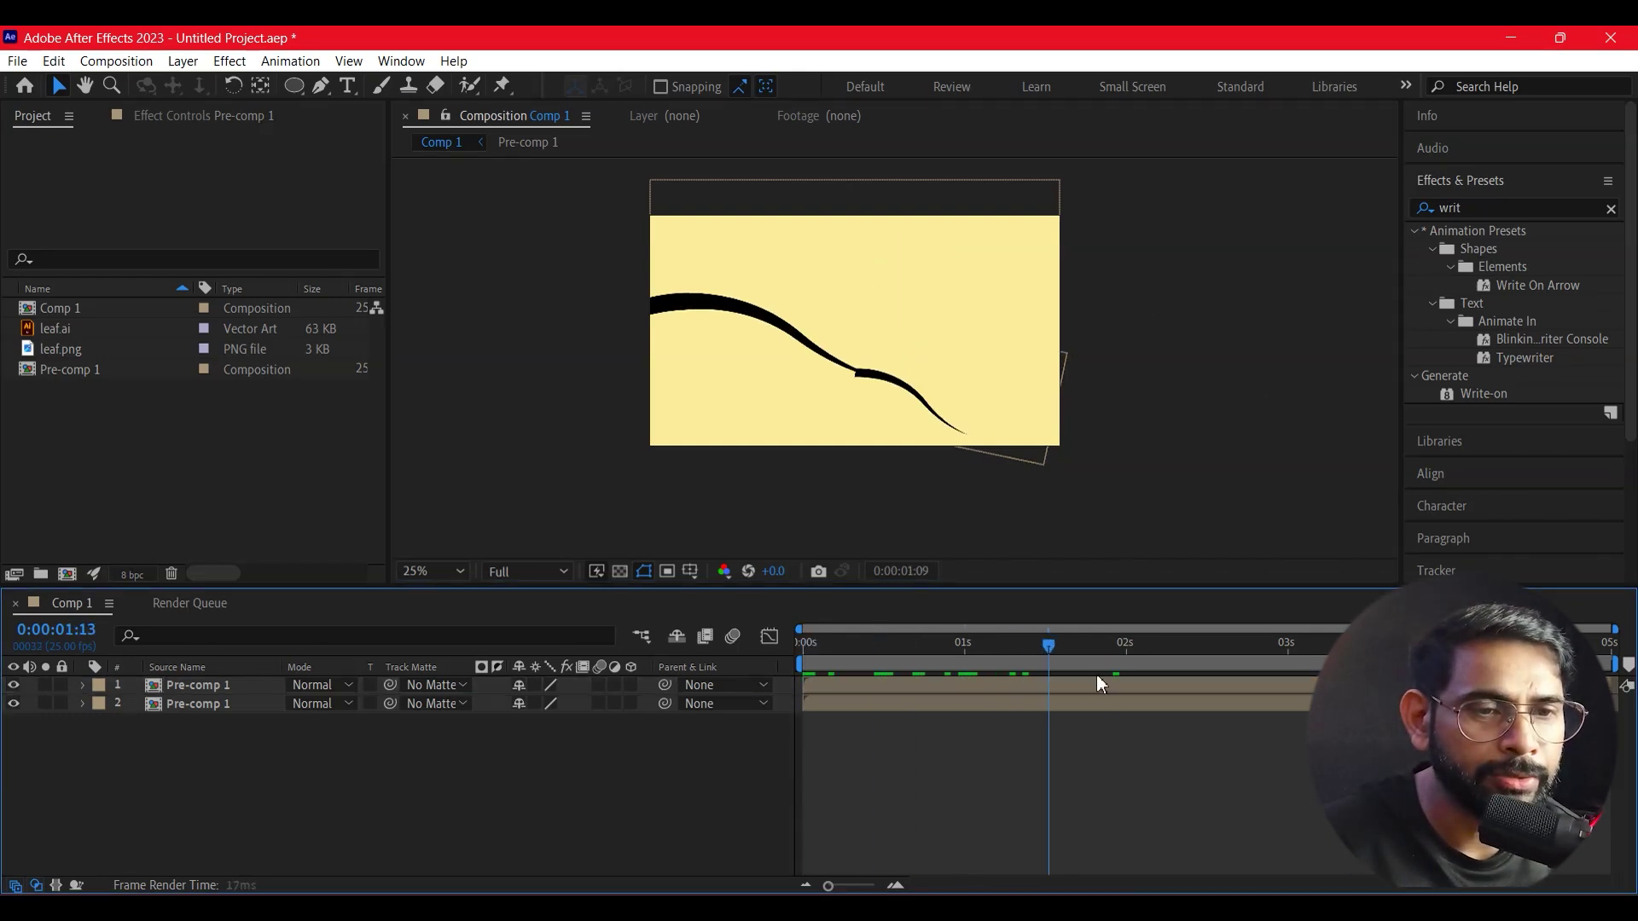
Slide the top Pre-comp 1 layer bar about 1 second later and scrub to check the growth
mouse_move(1167, 682)
mouse_down()
mouse_move(1107, 686)
mouse_move(1160, 688)
mouse_move(1056, 660)
mouse_up()
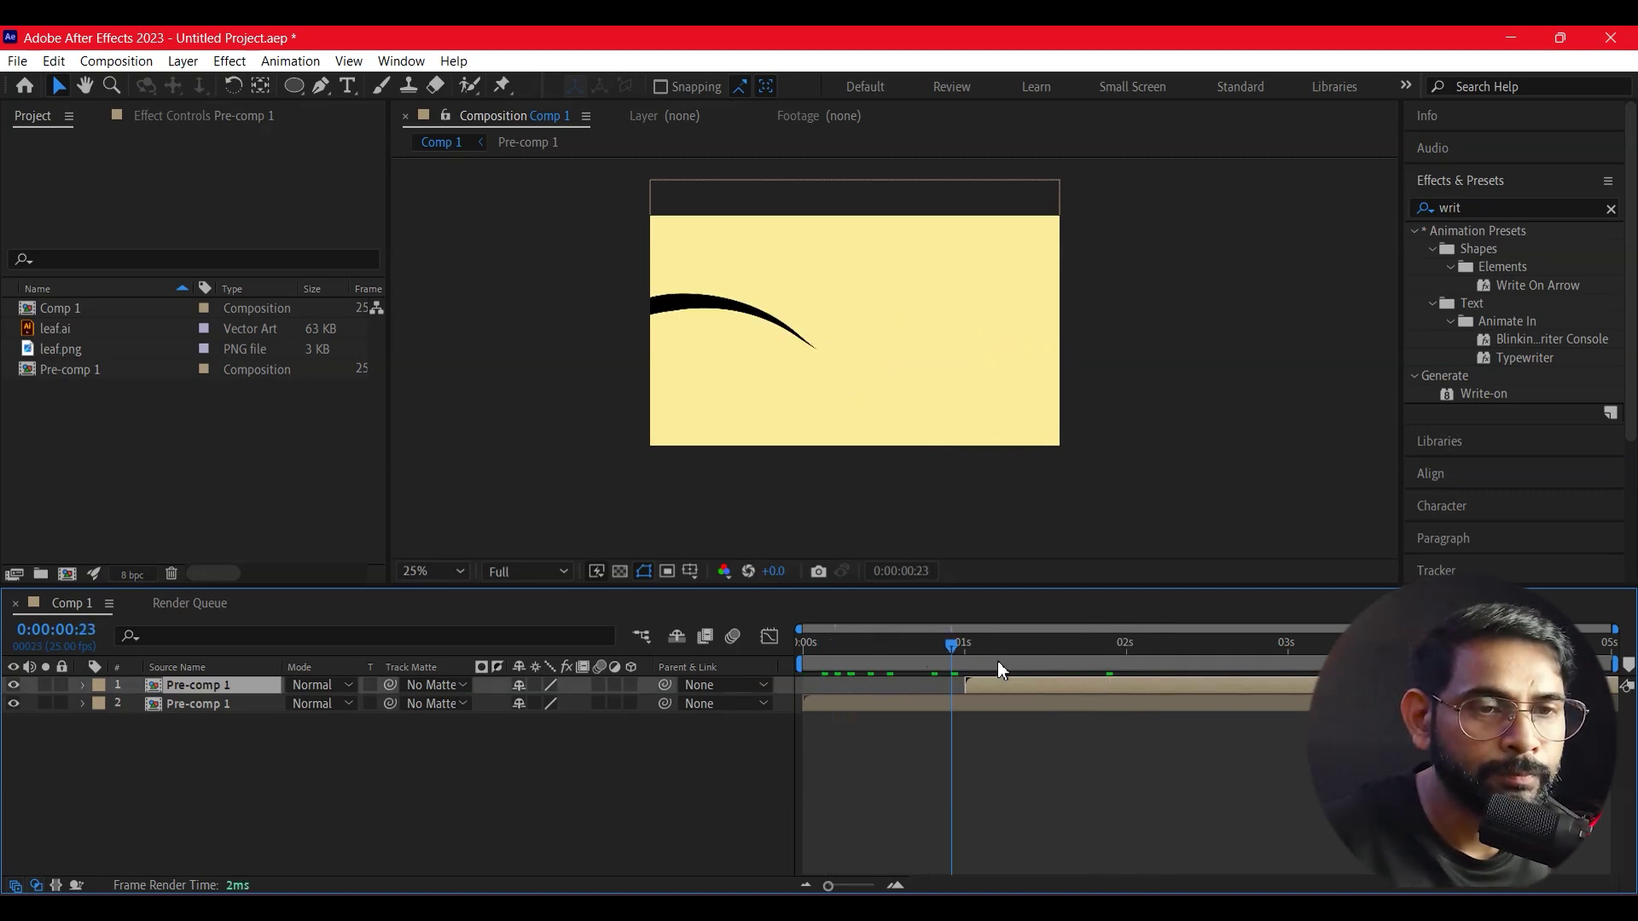
drag(1082, 692, 1152, 687)
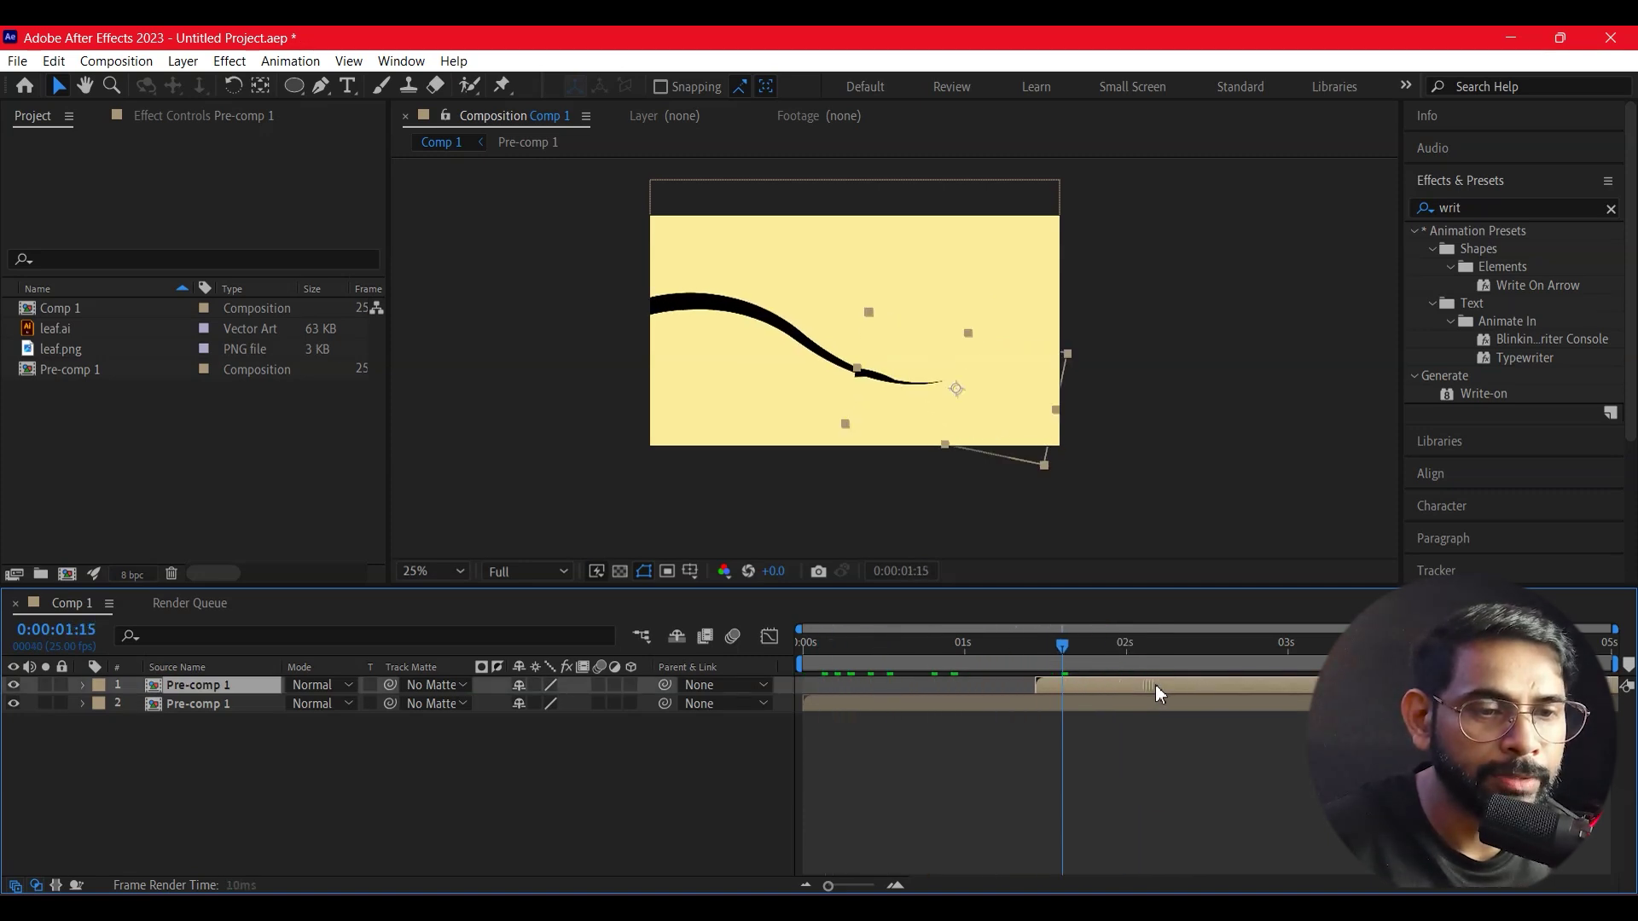
key(Home)
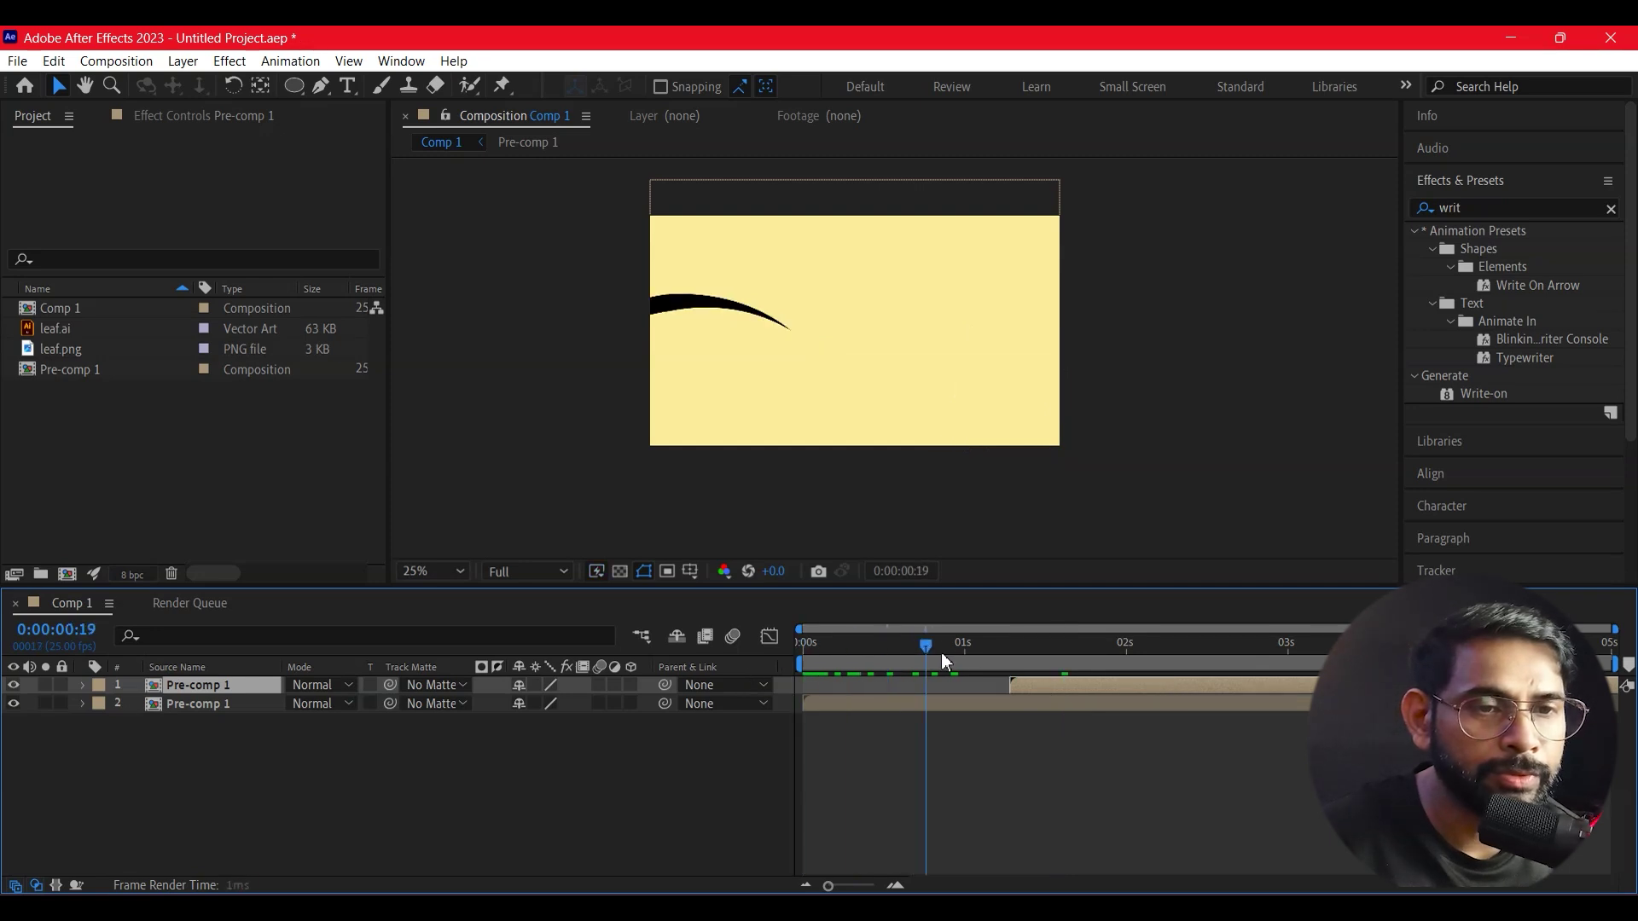
drag(1172, 646, 1303, 626)
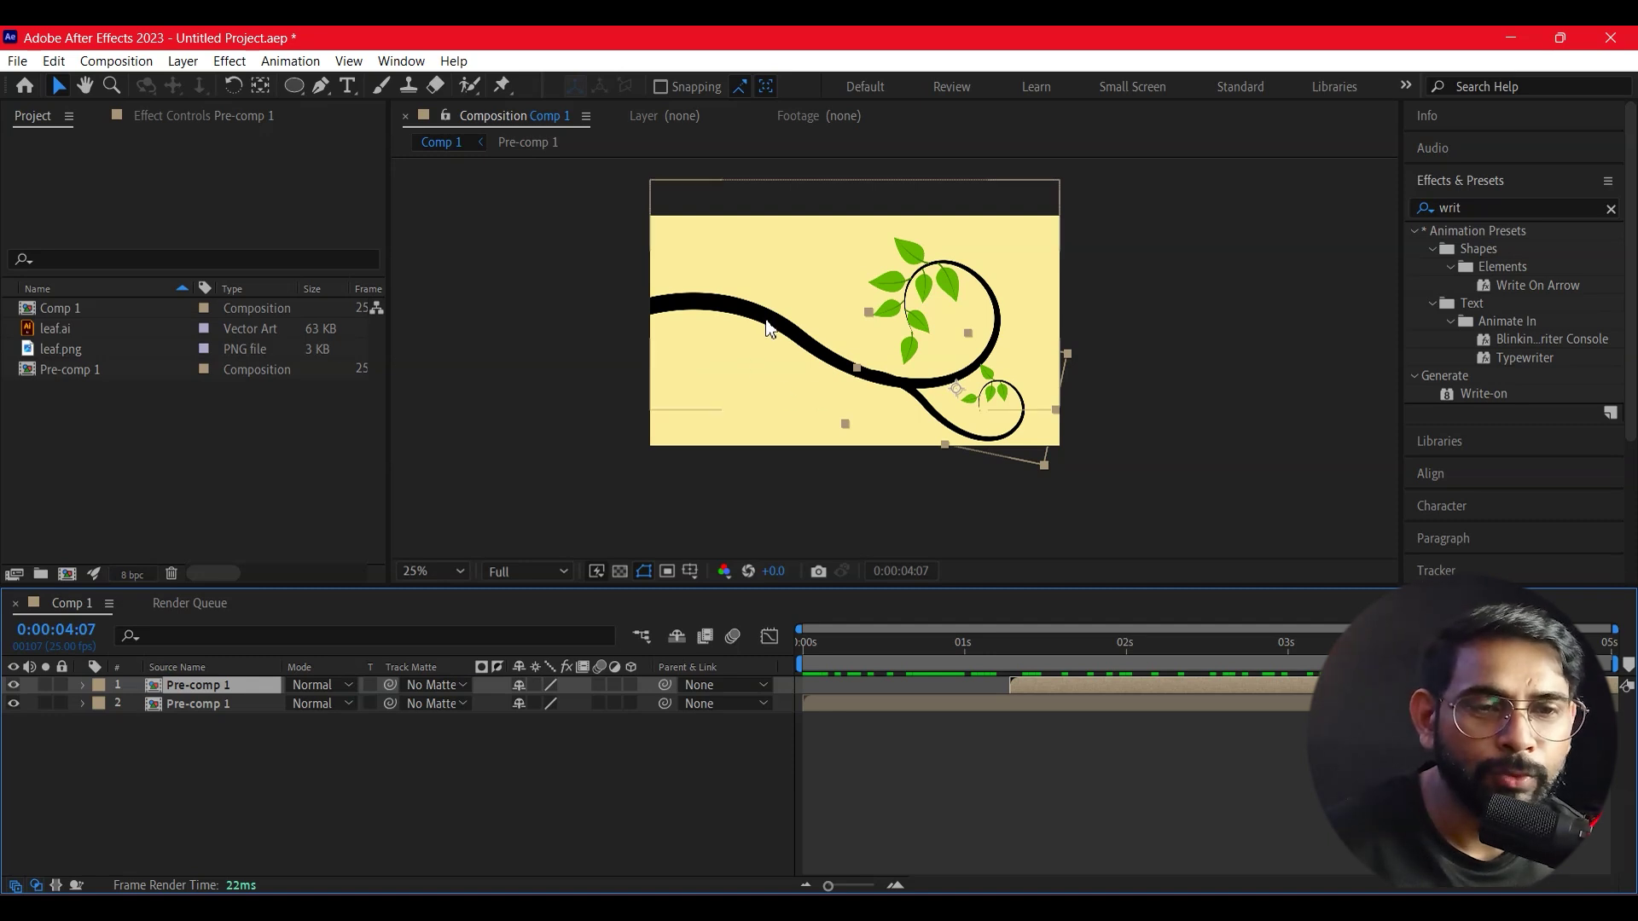
click(1150, 382)
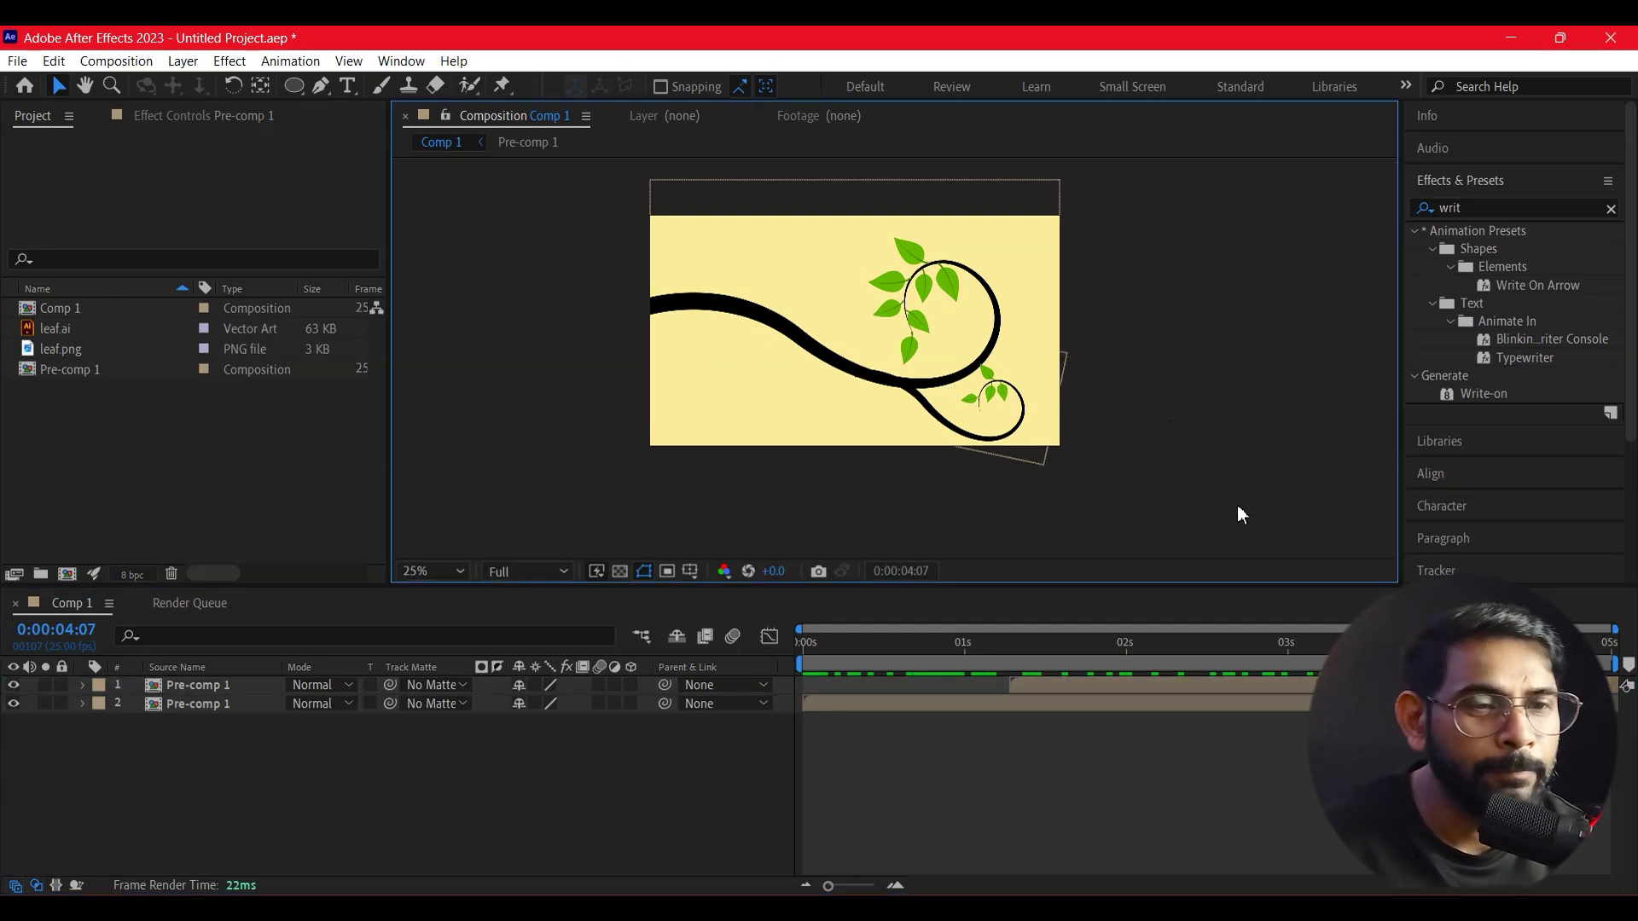
mouse_move(1489, 642)
mouse_down()
mouse_move(929, 642)
mouse_move(1399, 642)
mouse_up()
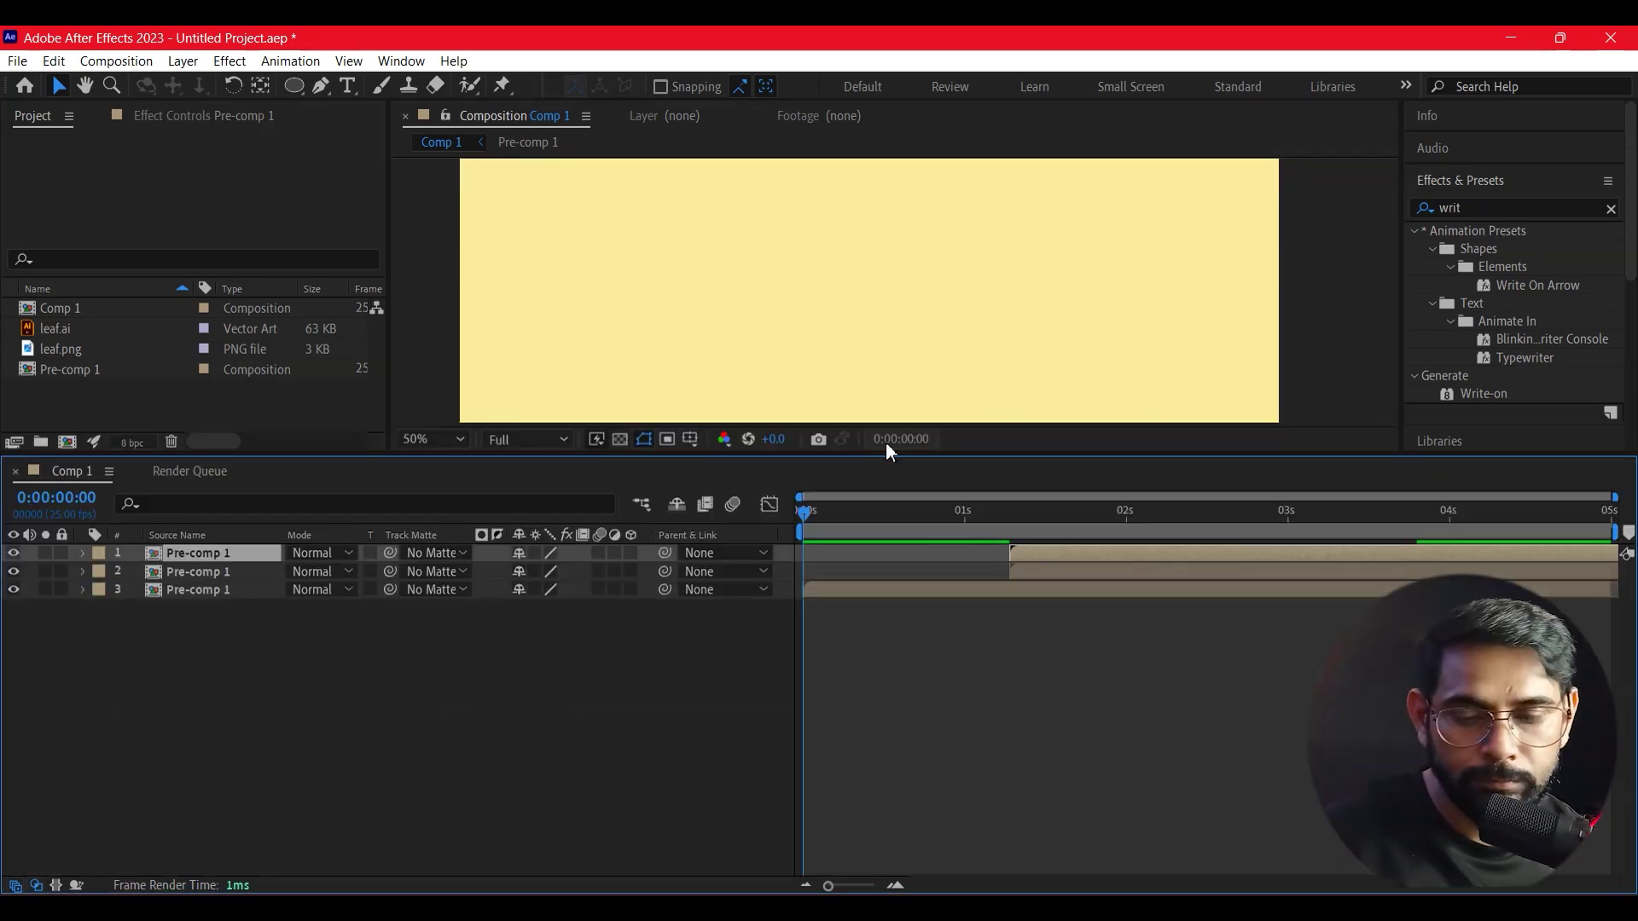
Rotate the third vine copy into place at lower left and preview all three growing
drag(885, 446, 962, 444)
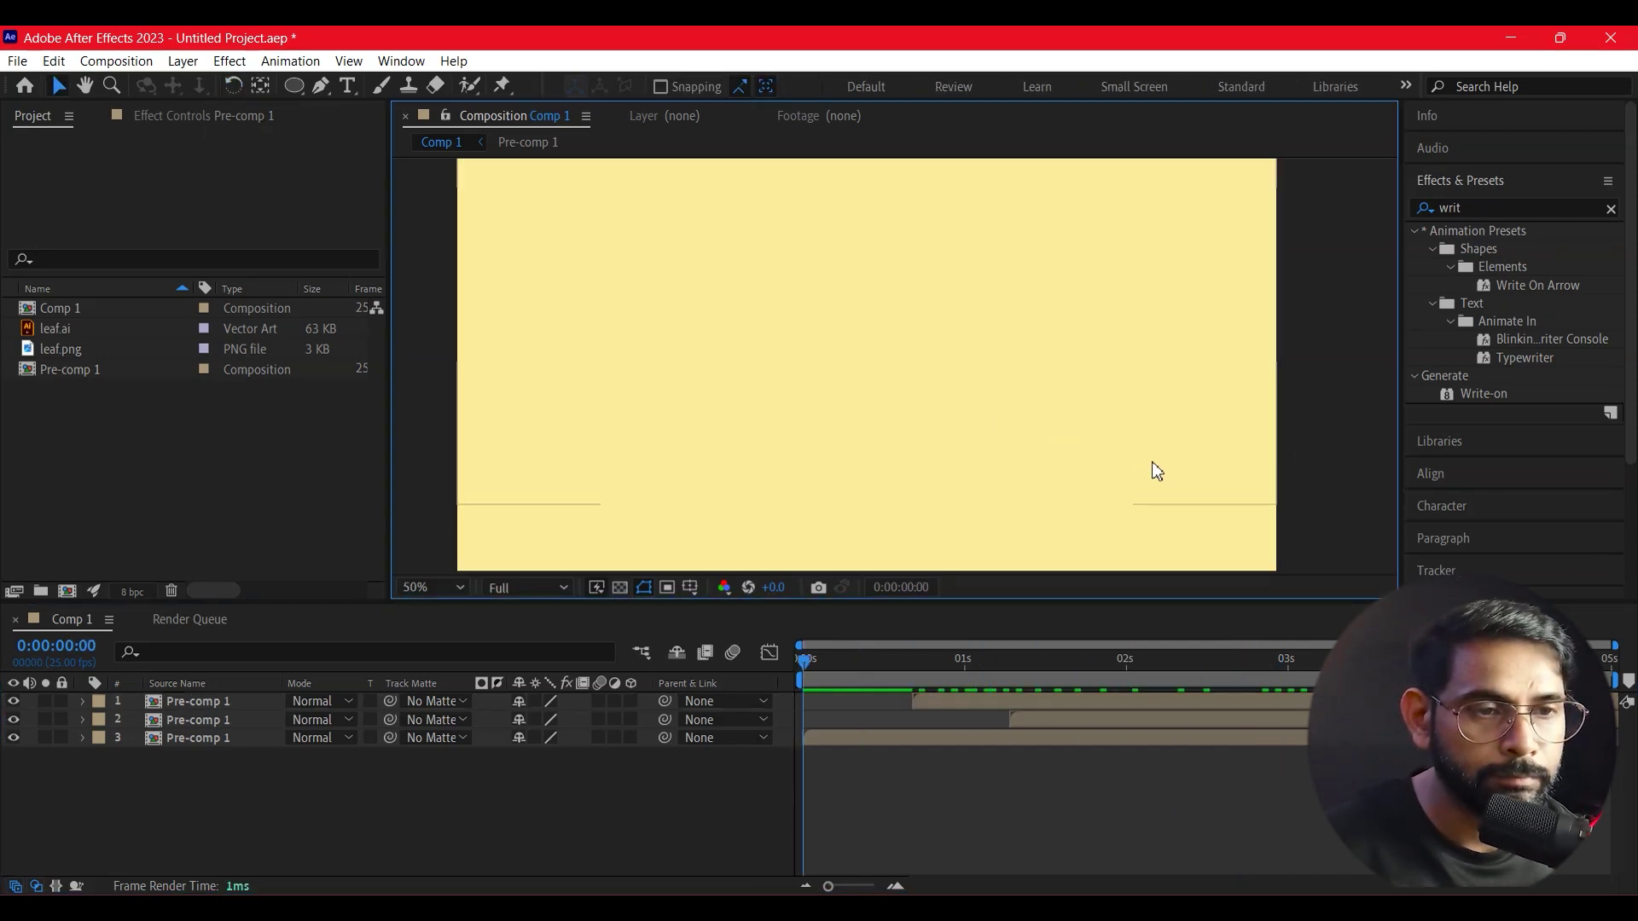
key(space)
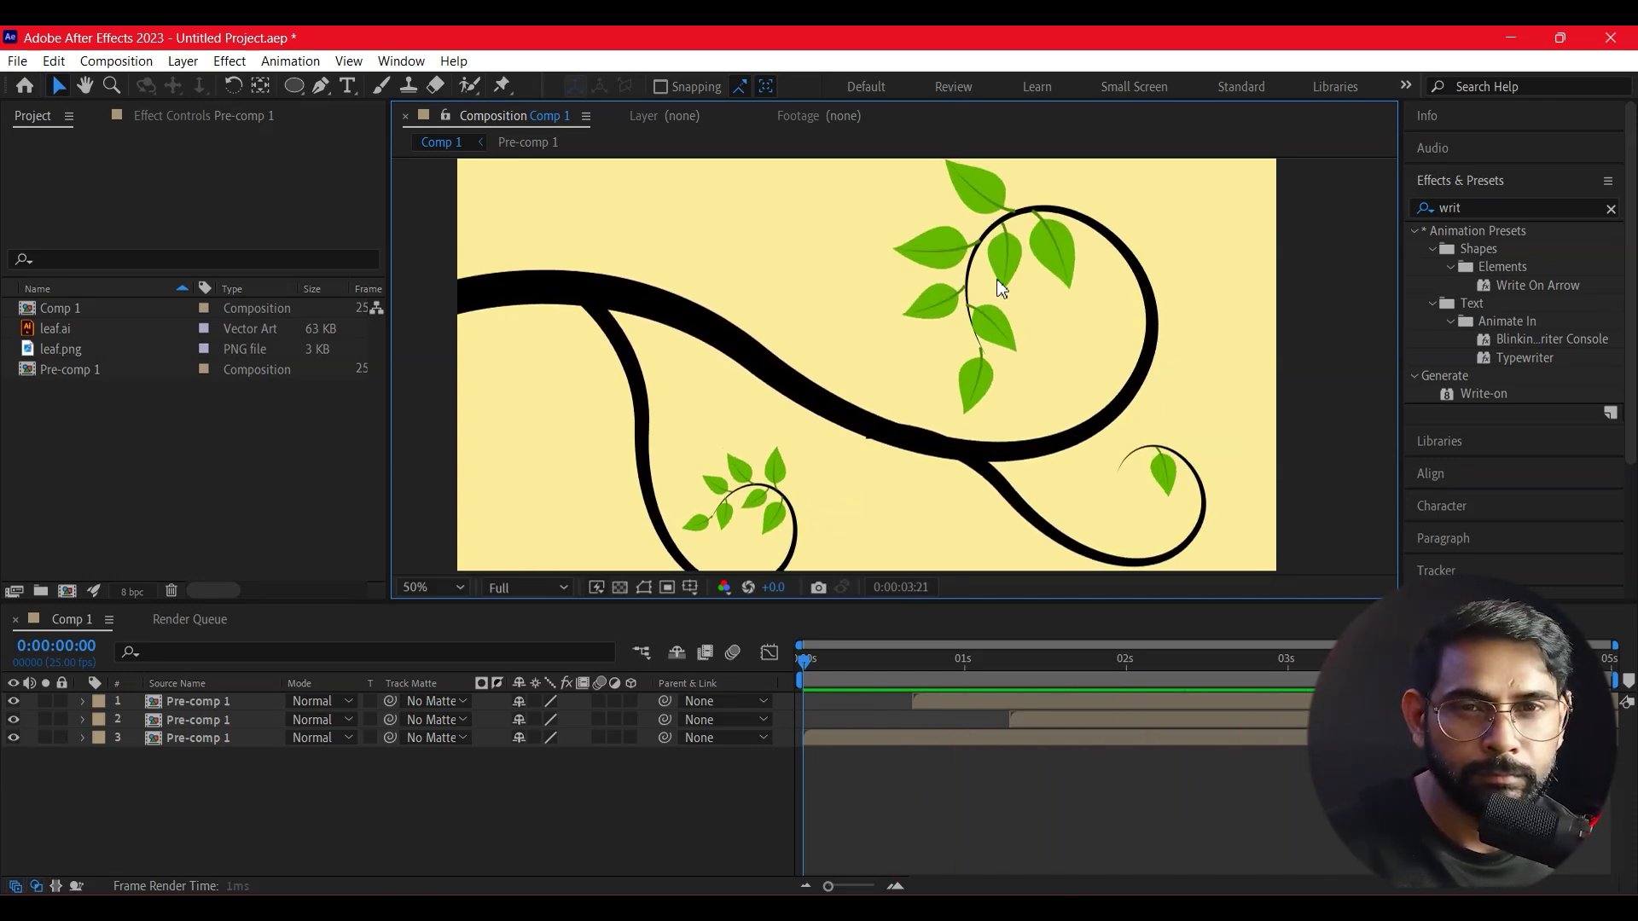
key(space)
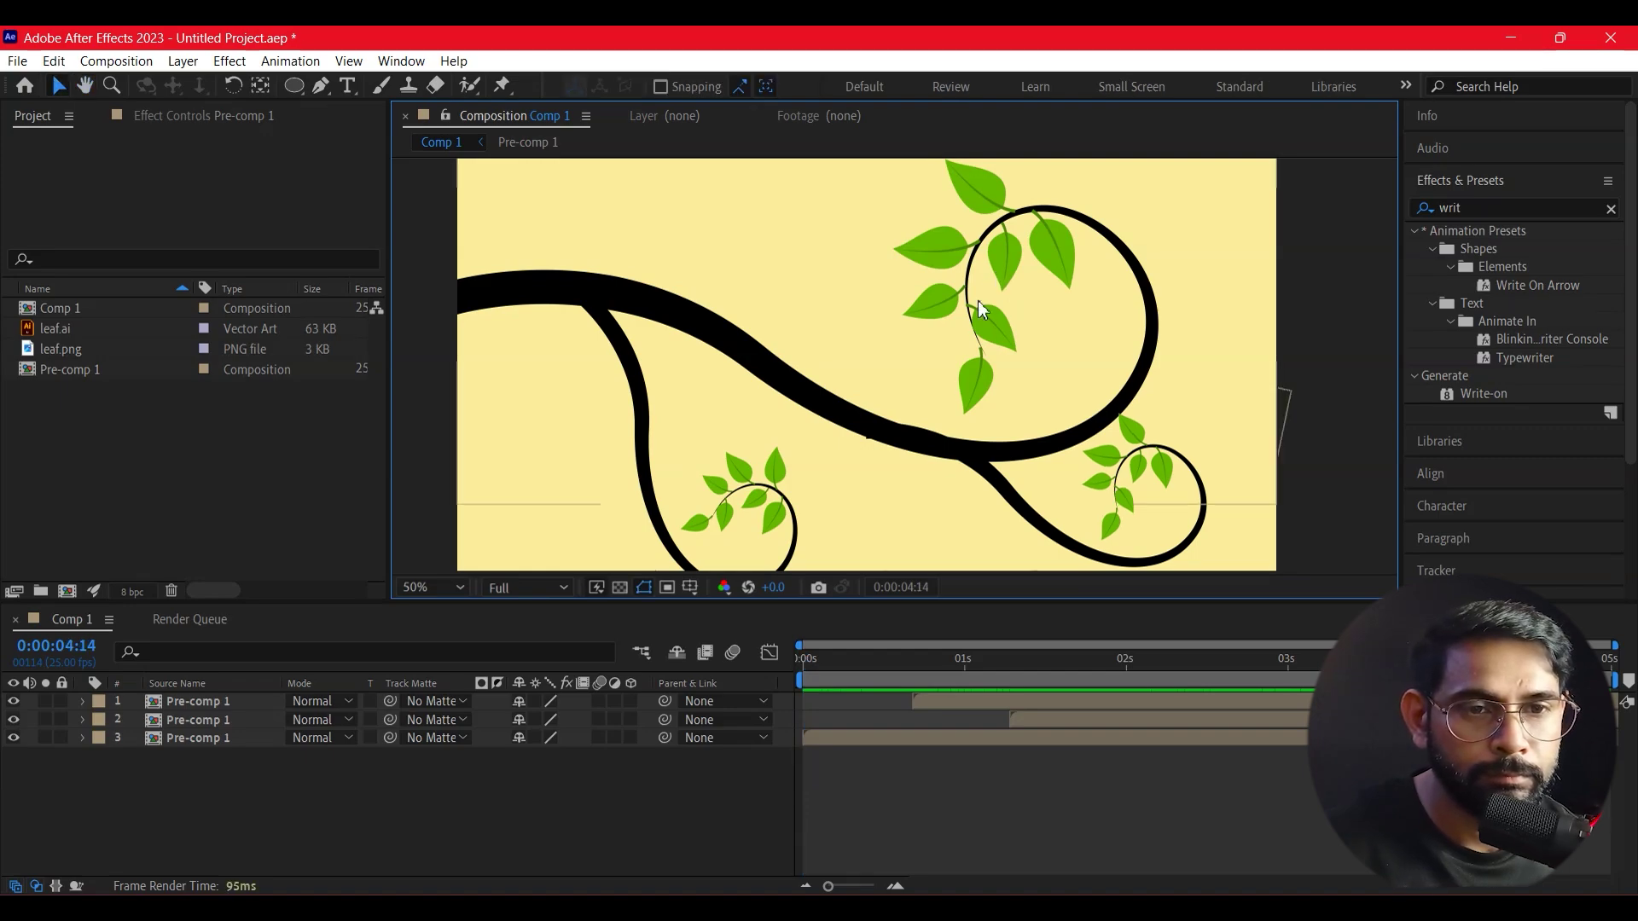